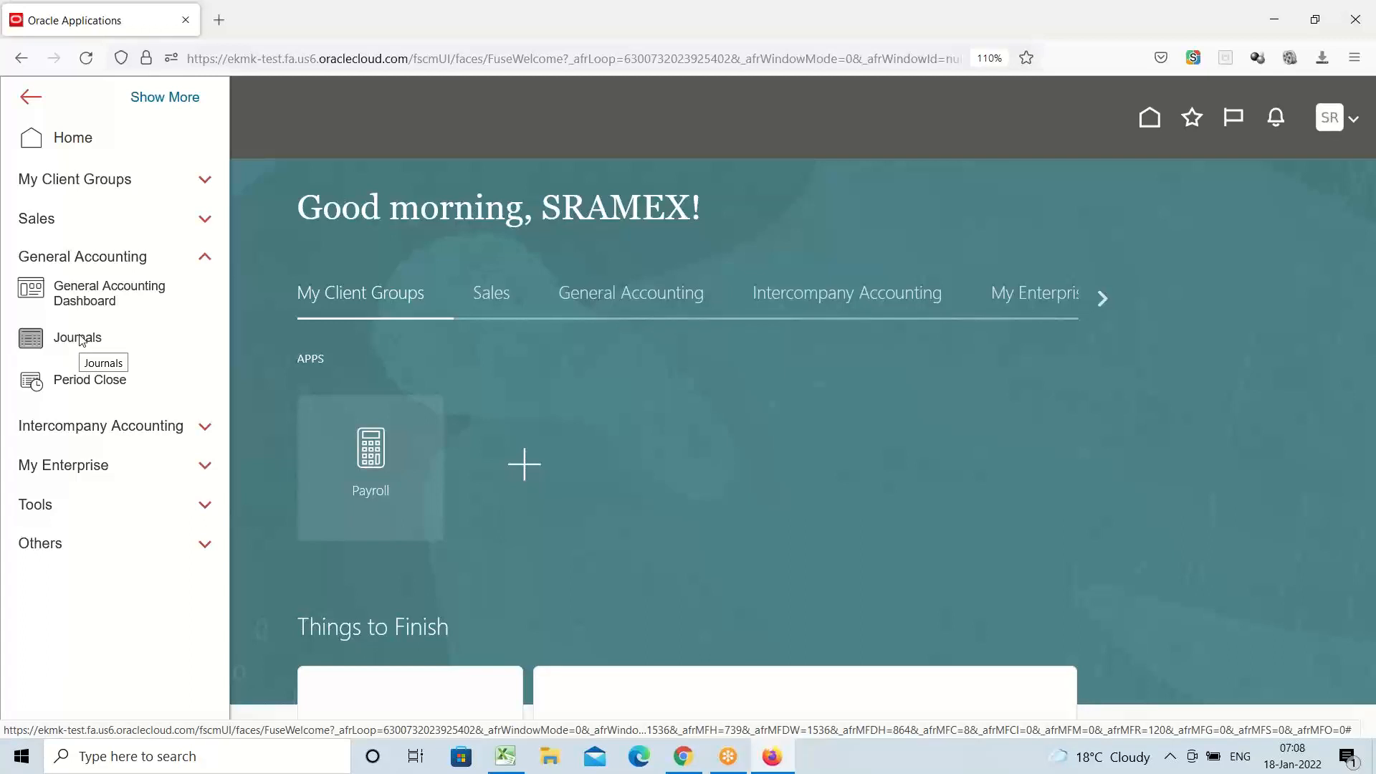
# Open Journals under General Accounting for the AMEX USA Primary Ledger and reveal its task list
pyautogui.click(81, 340)
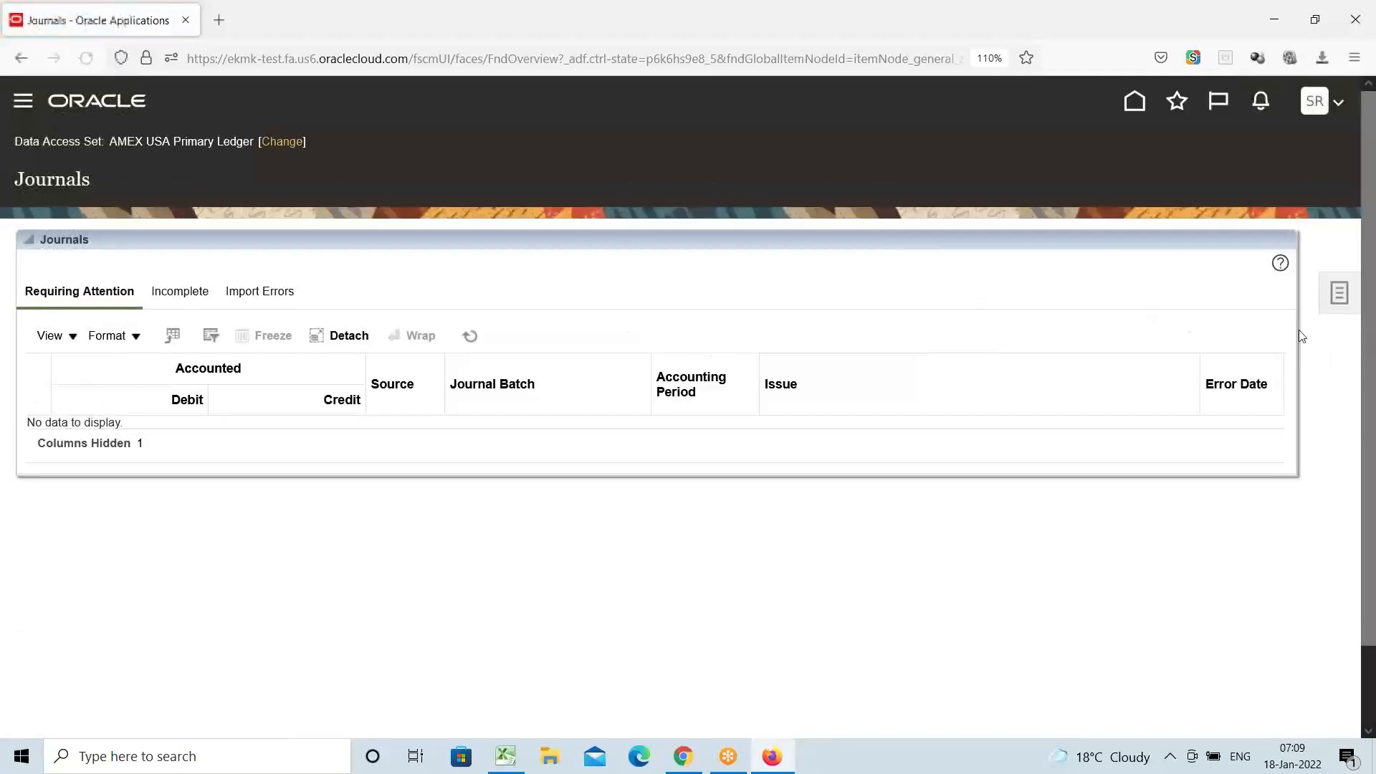
pyautogui.click(1340, 294)
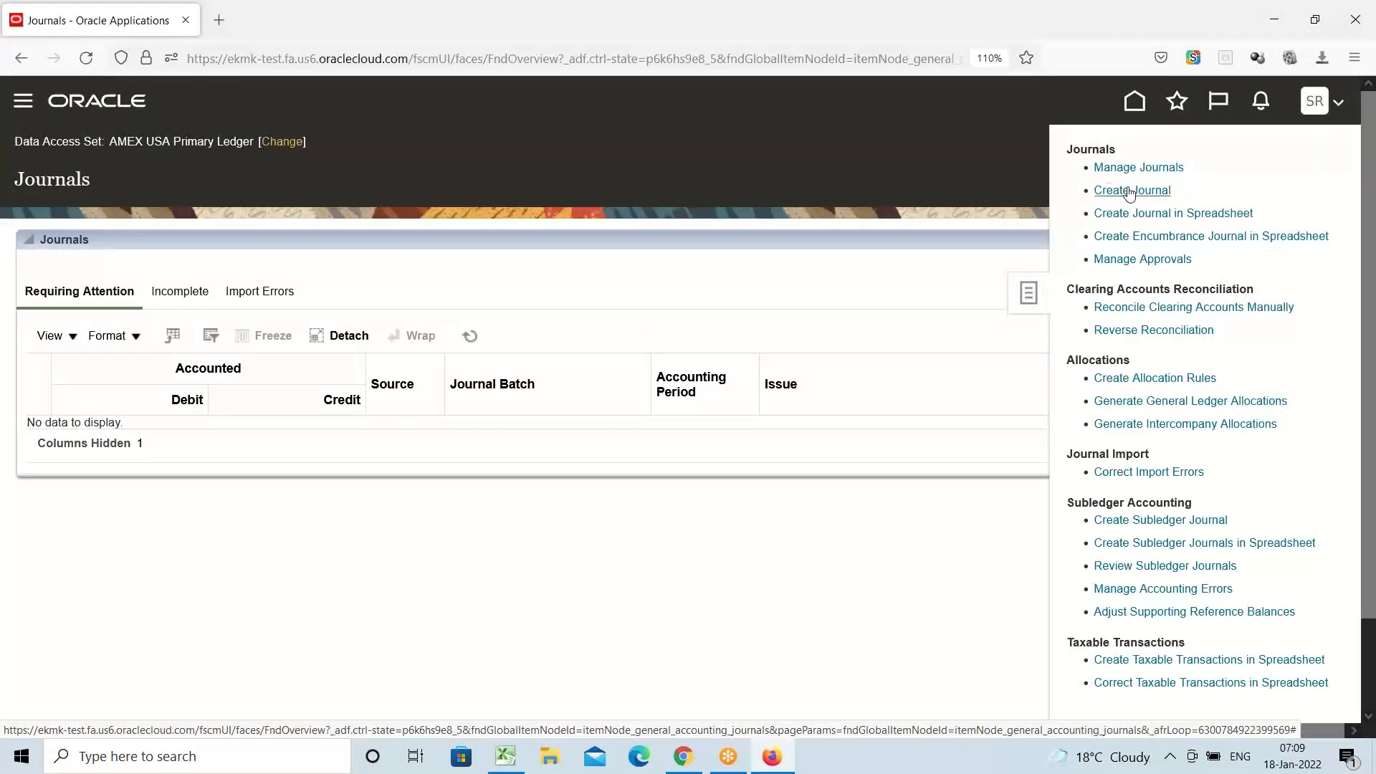
# Start a new Mar-22 USD journal and scroll to its two empty journal lines
pyautogui.click(1131, 191)
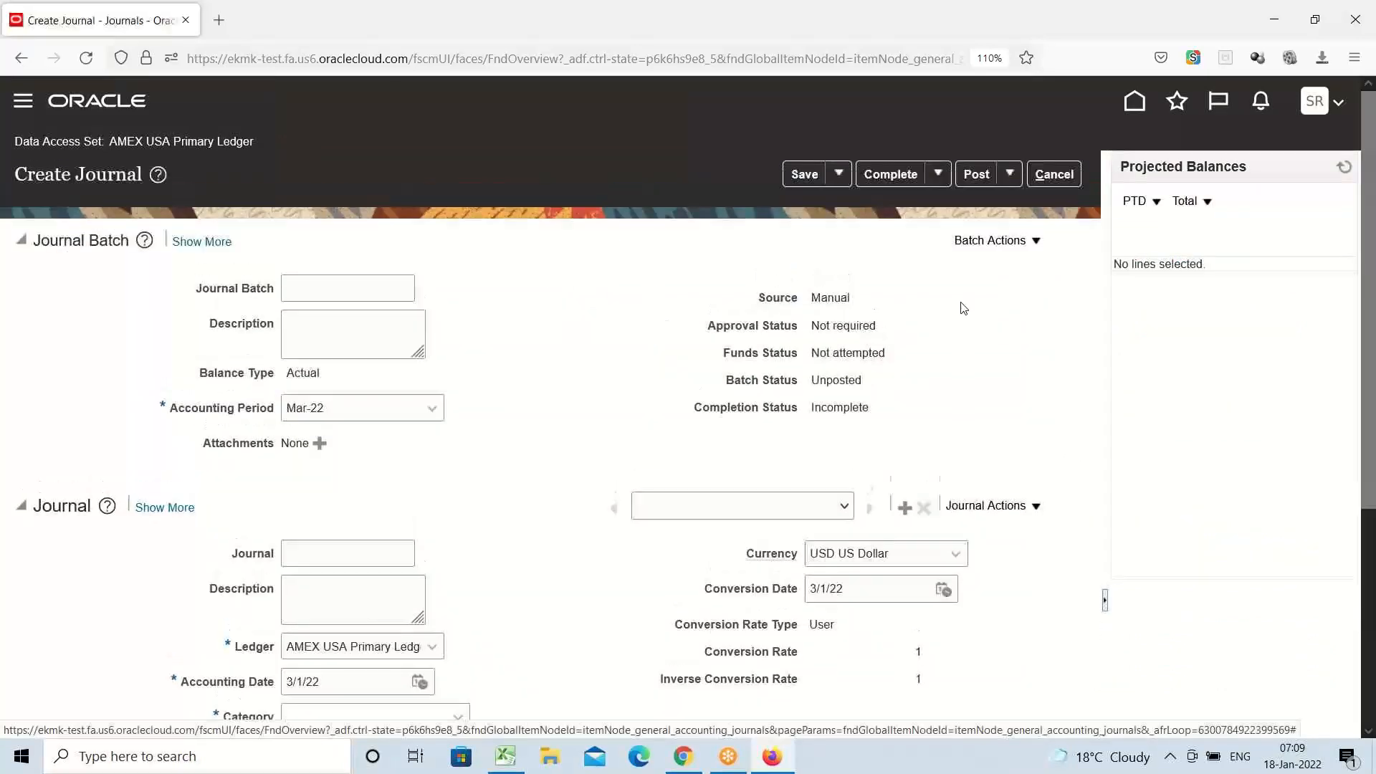
pyautogui.scroll(-4, 484, 349)
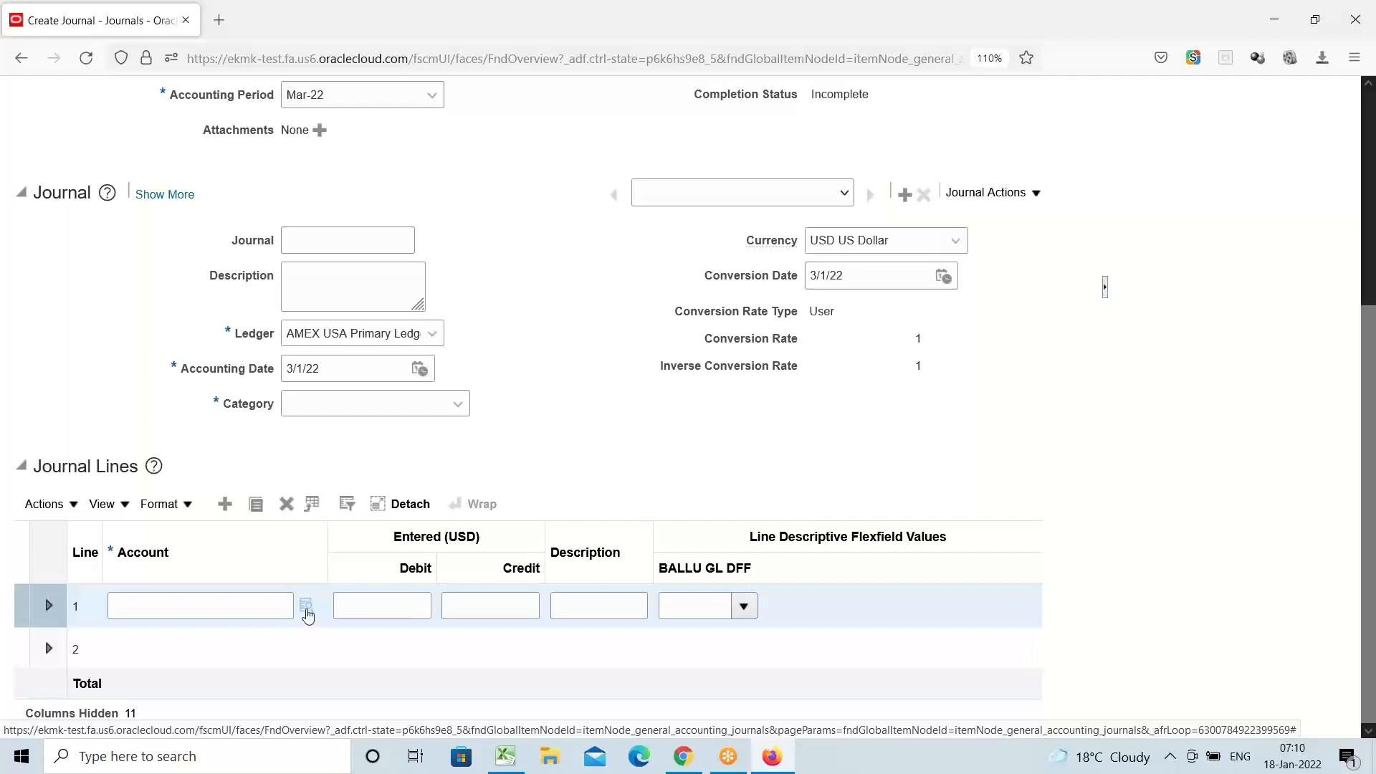
# Bring up the Account picker for journal line 1 and list the Department values
pyautogui.click(307, 607)
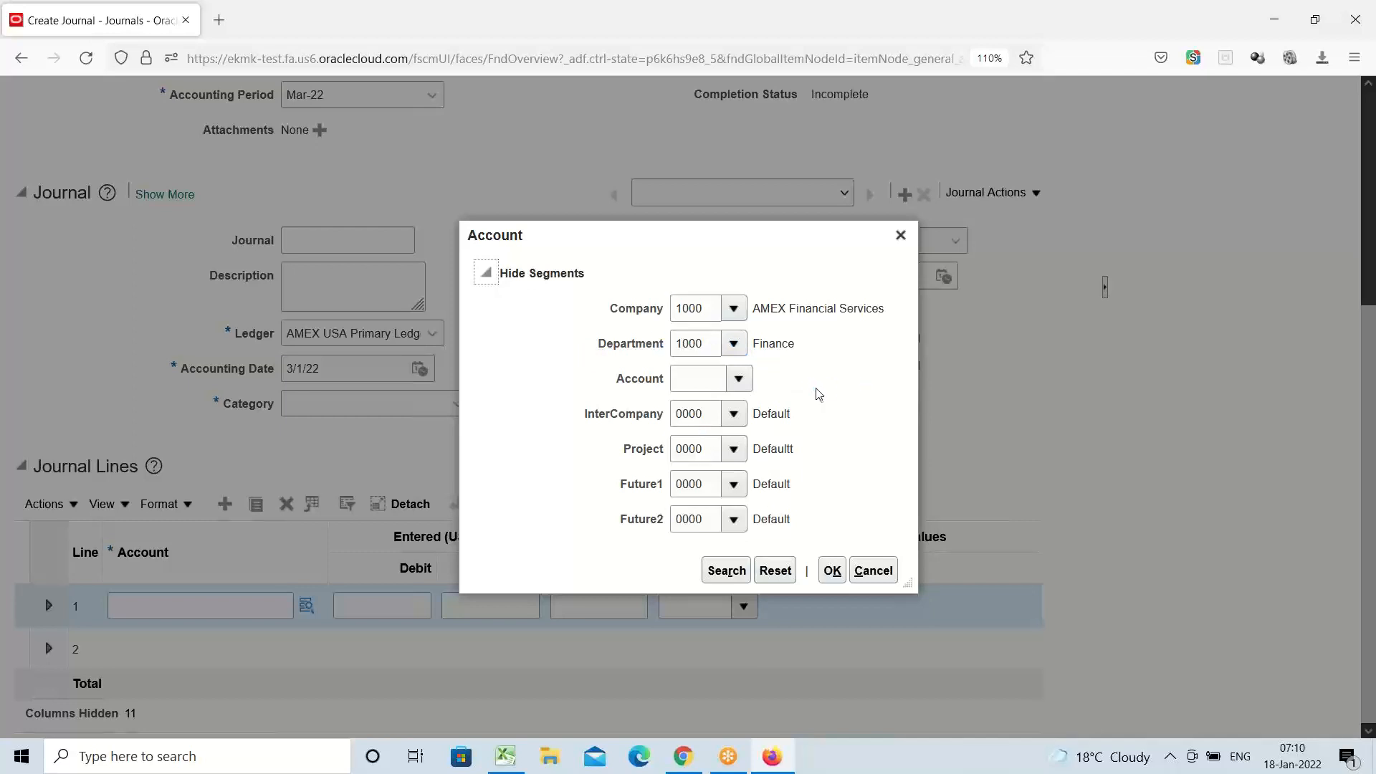
pyautogui.click(737, 343)
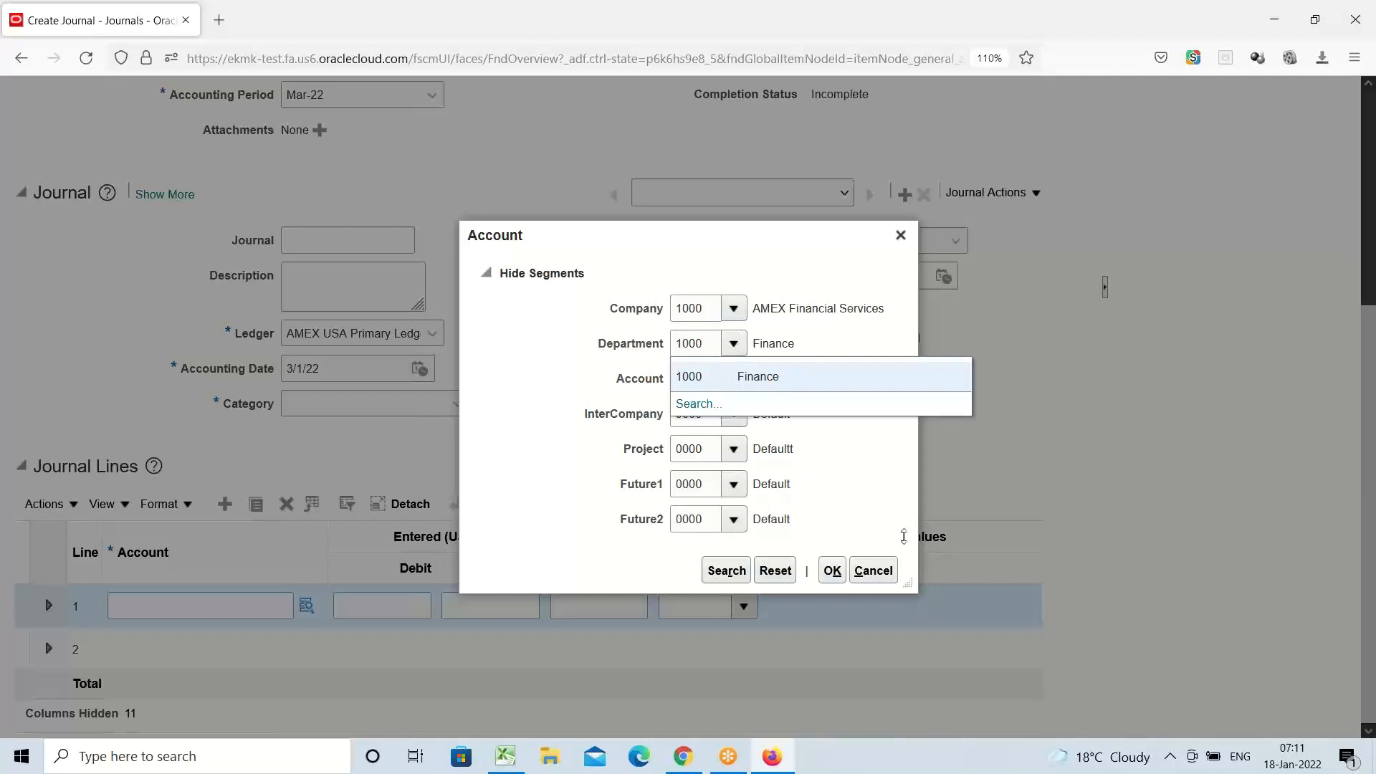
# Cancel the Account dialog and the unsaved journal, then switch to the Excel training checklist
pyautogui.click(888, 576)
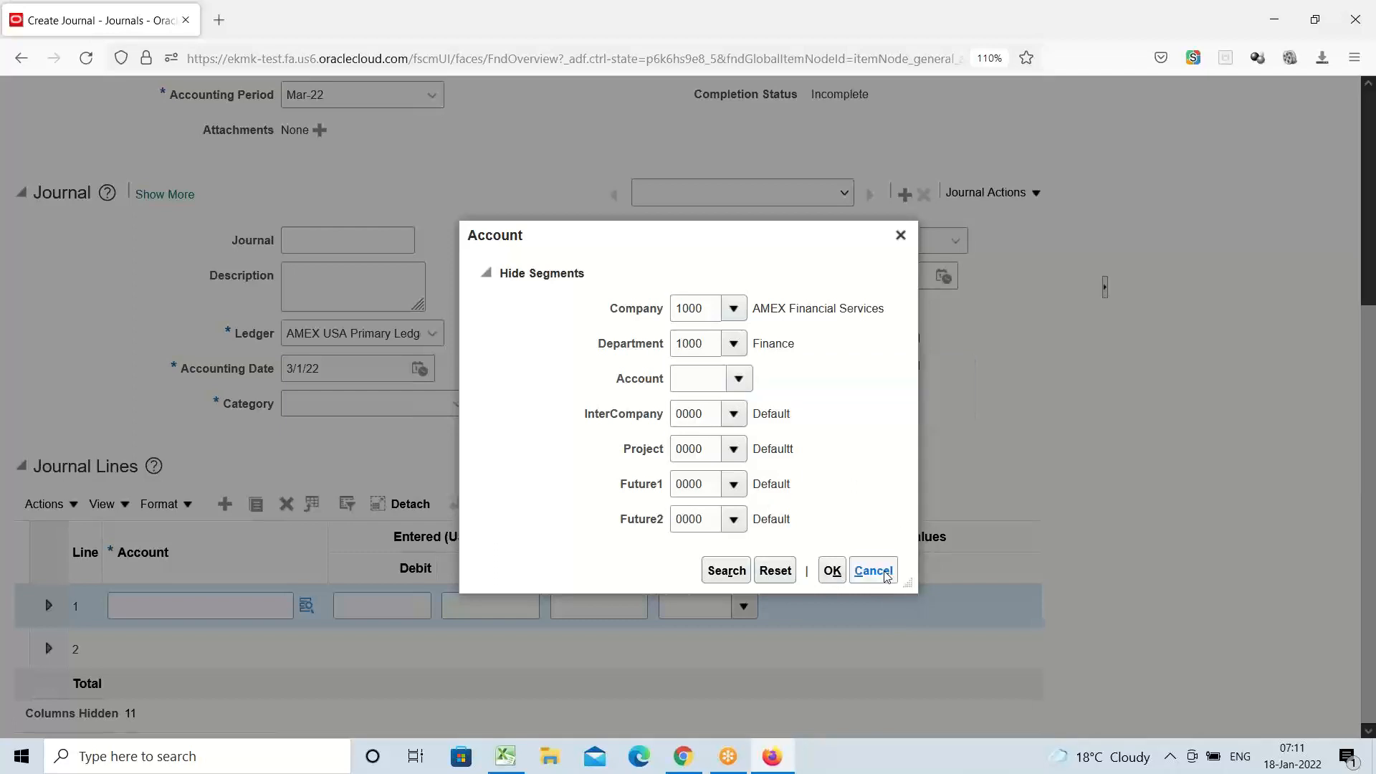
pyautogui.click(886, 575)
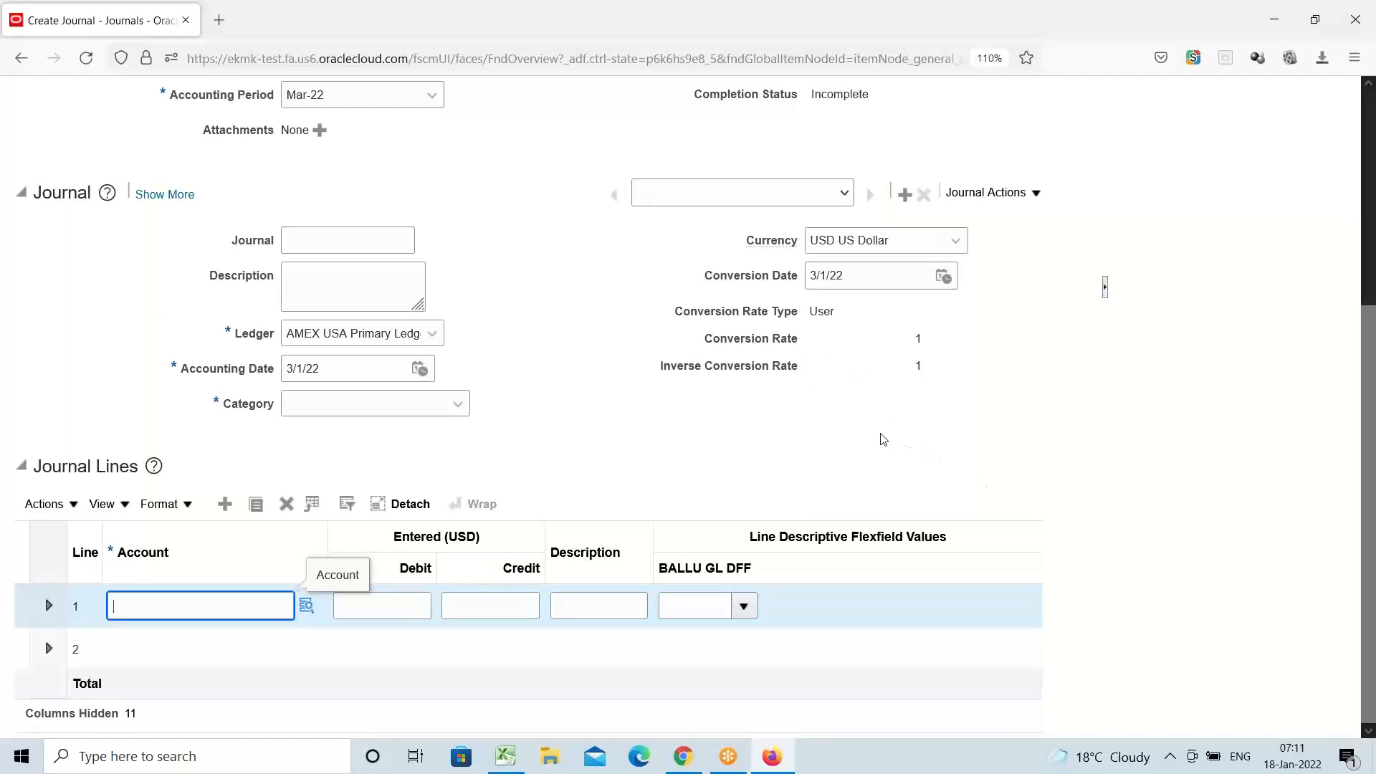
pyautogui.scroll(5, 884, 439)
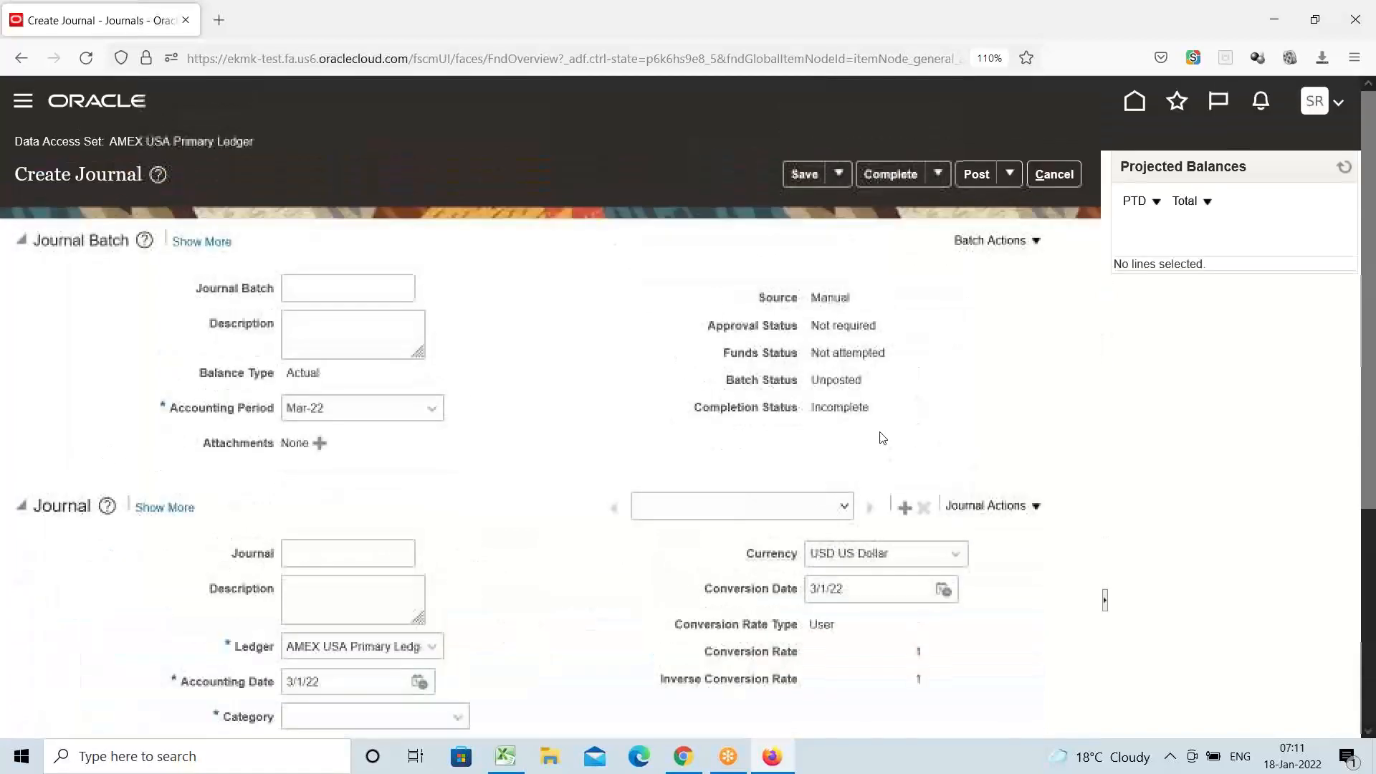
pyautogui.click(1058, 175)
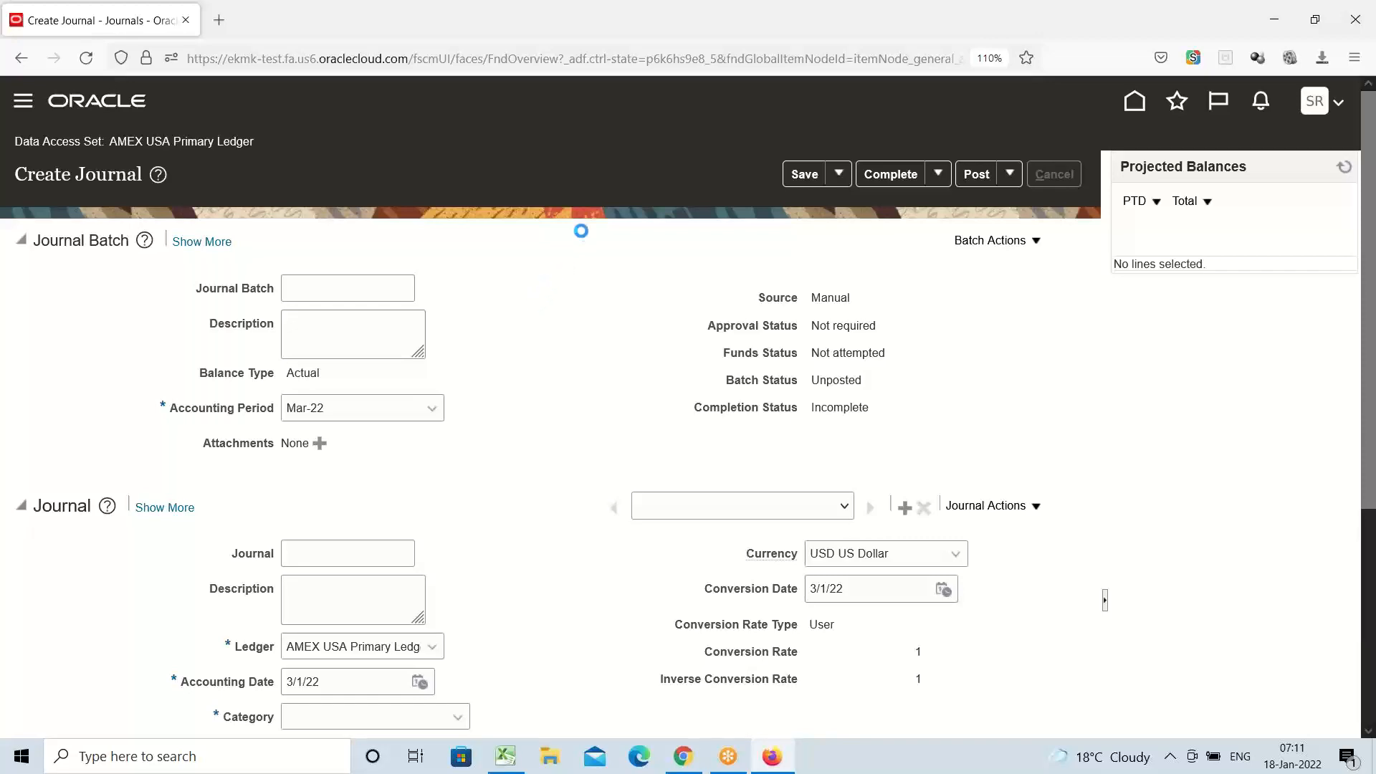
pyautogui.click(507, 755)
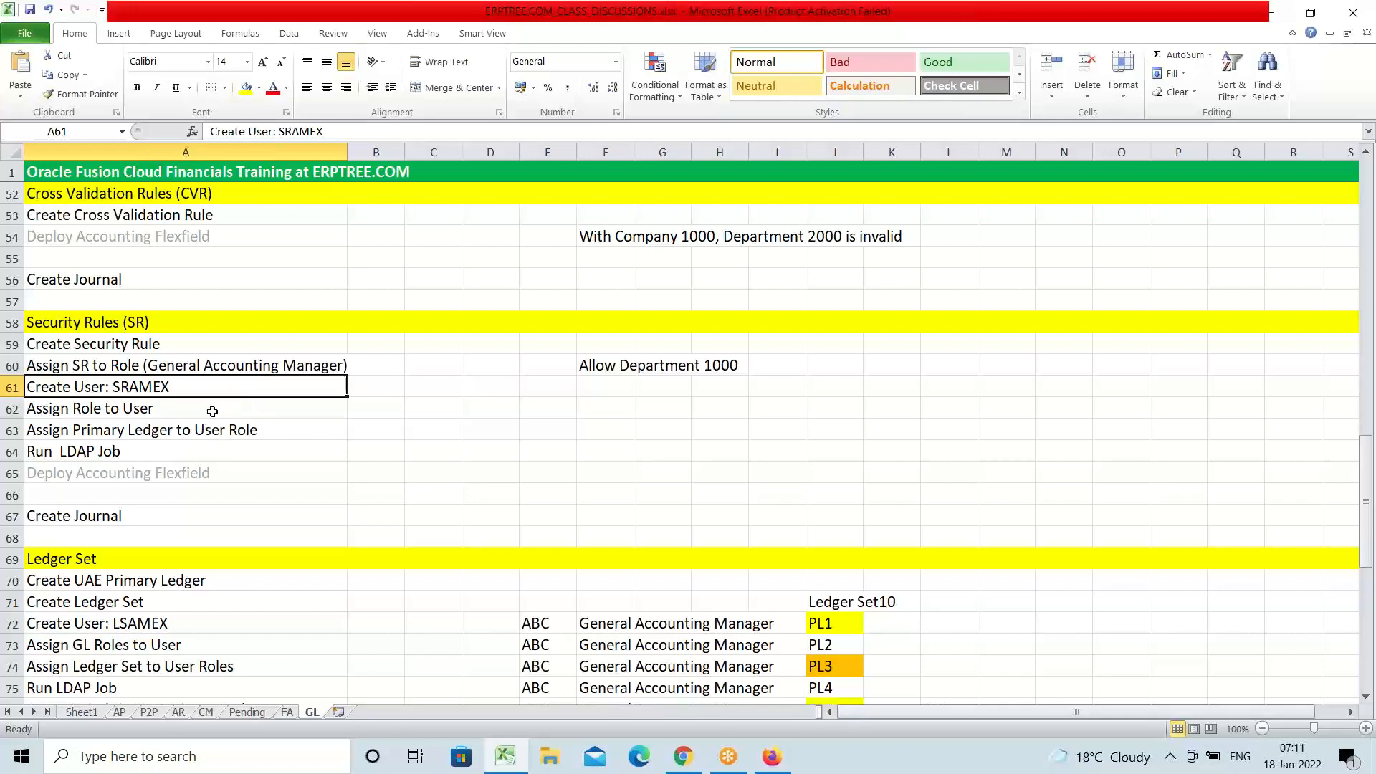
# Copy 'Secondary Ledger' from the item 12 task text and select empty cell A99
pyautogui.scroll(12, 215, 408)
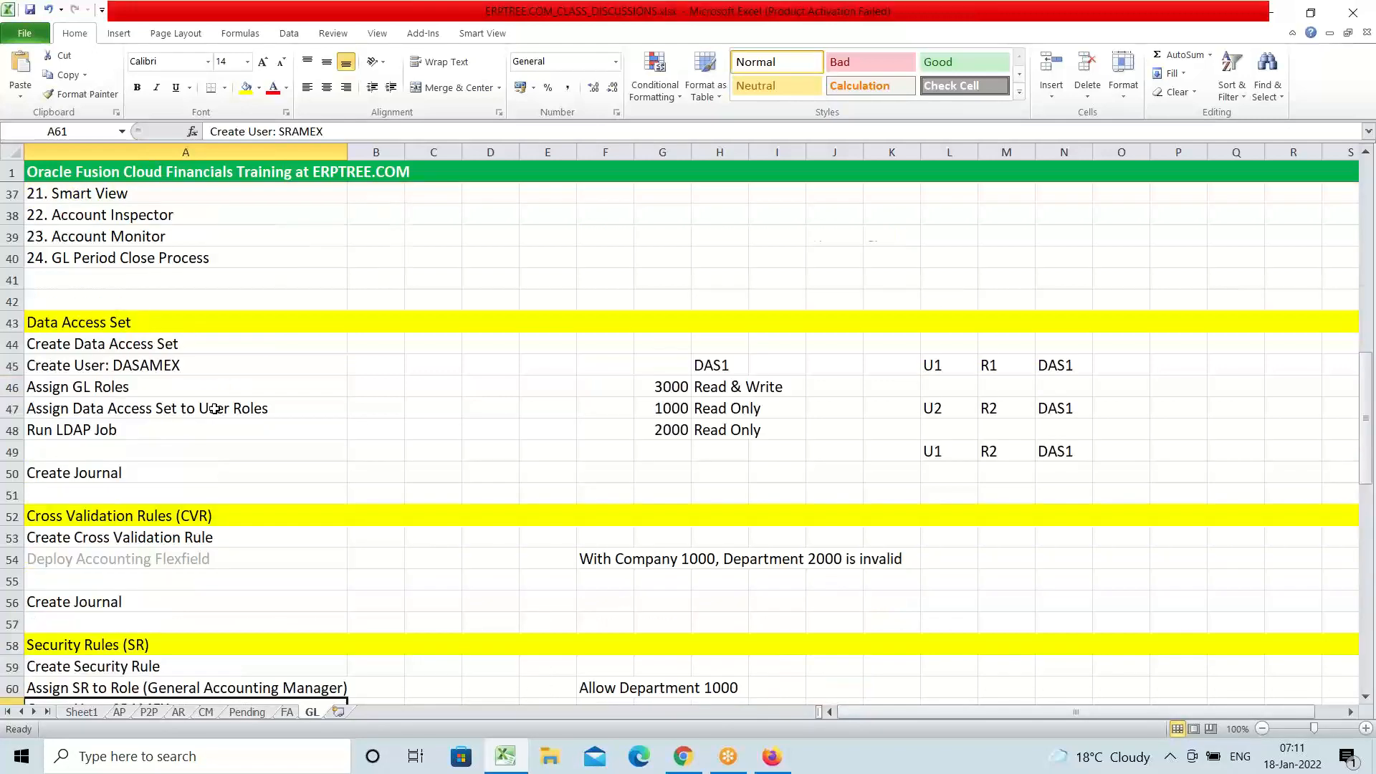
pyautogui.scroll(-2, 240, 409)
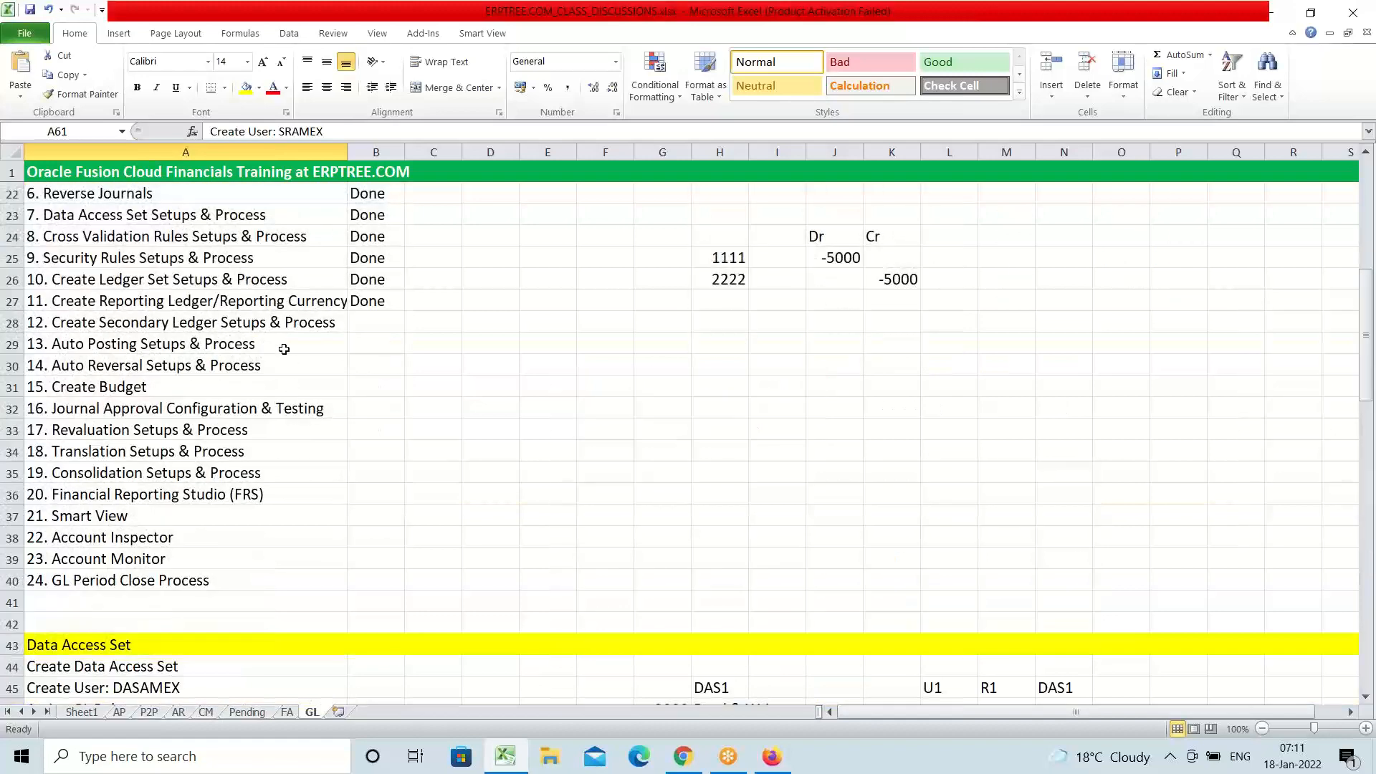
pyautogui.click(273, 327)
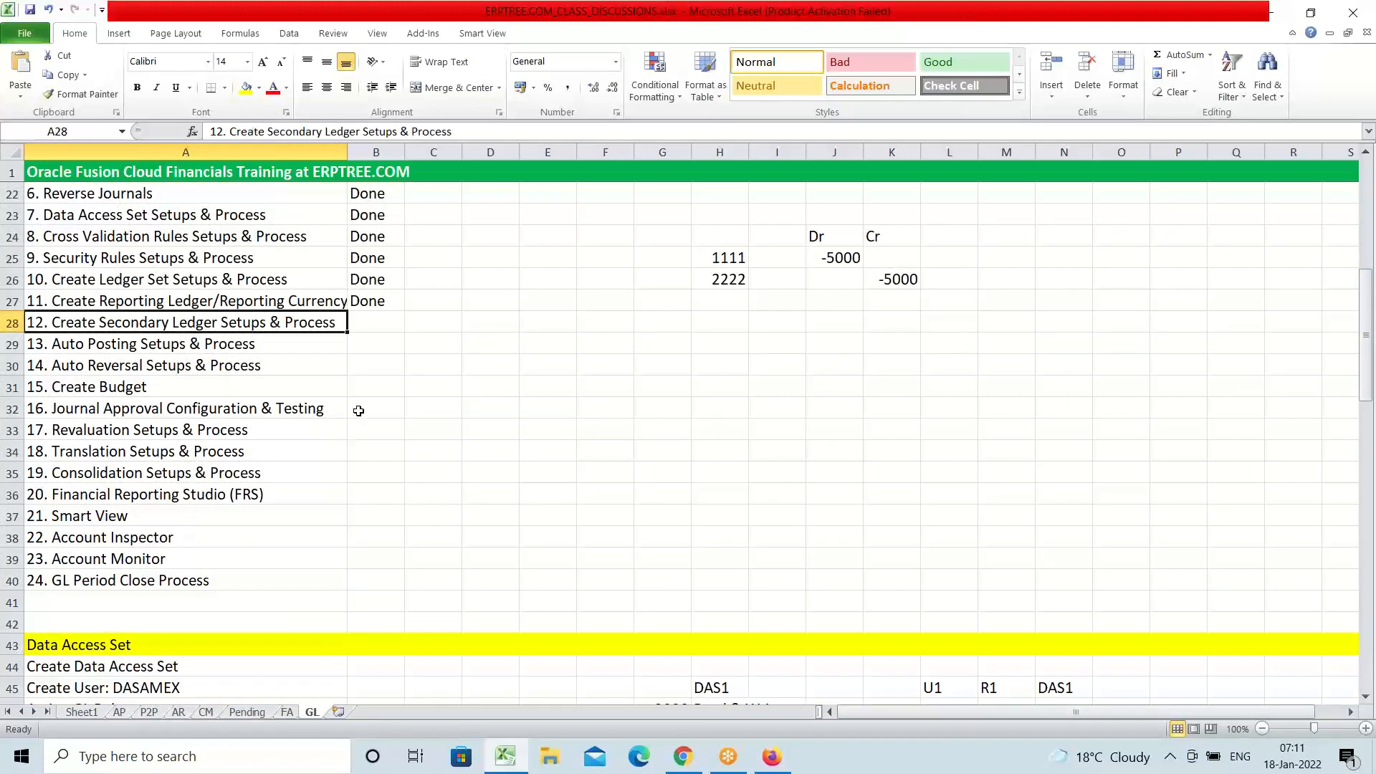
pyautogui.click(209, 299)
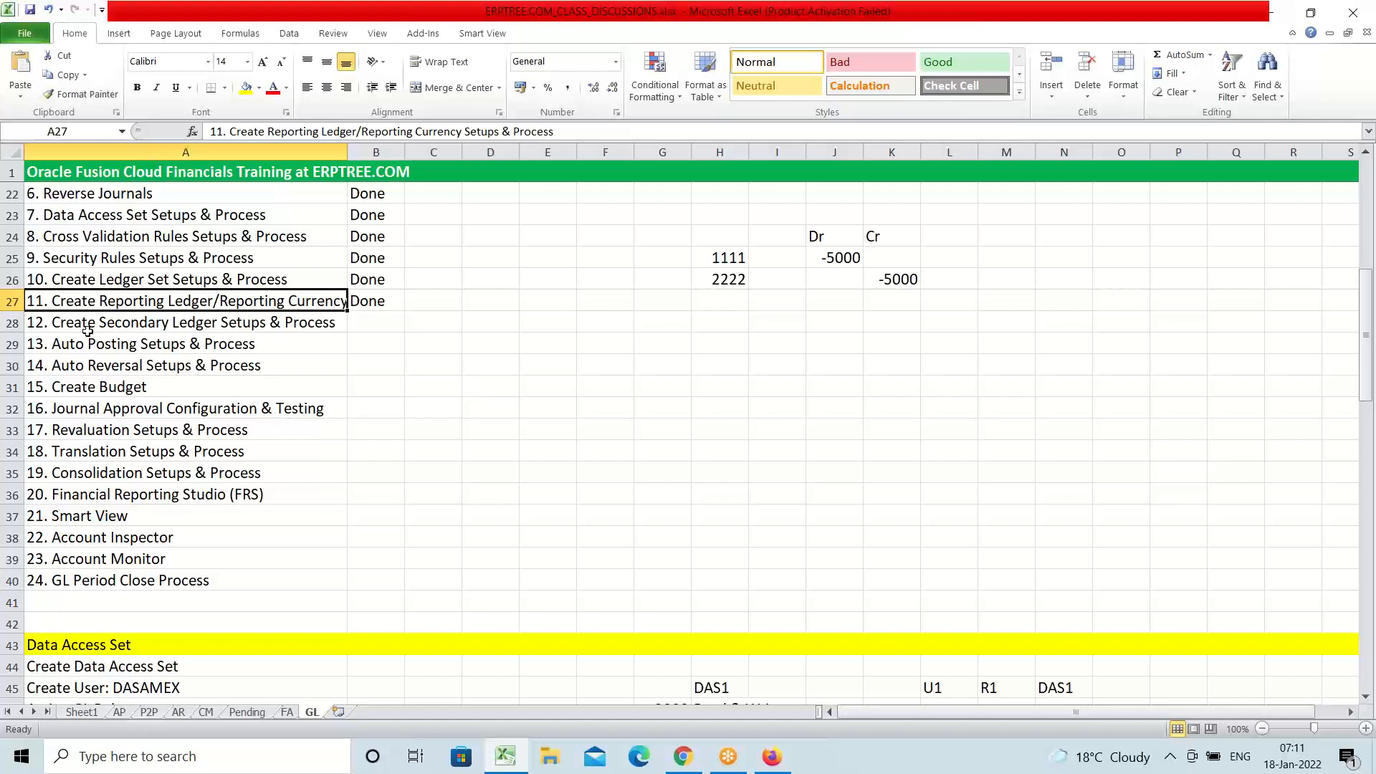
pyautogui.click(199, 337)
pyautogui.click(180, 325)
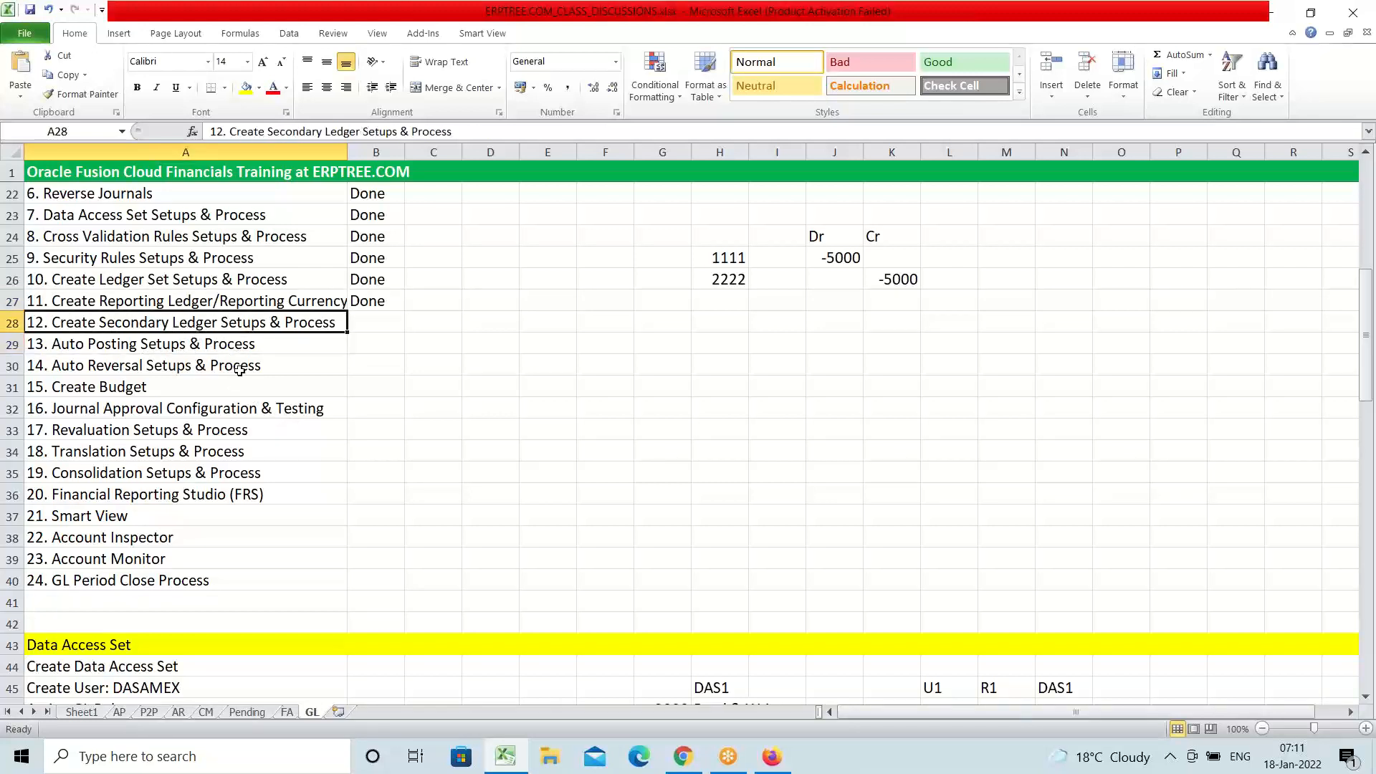
pyautogui.doubleClick(217, 323)
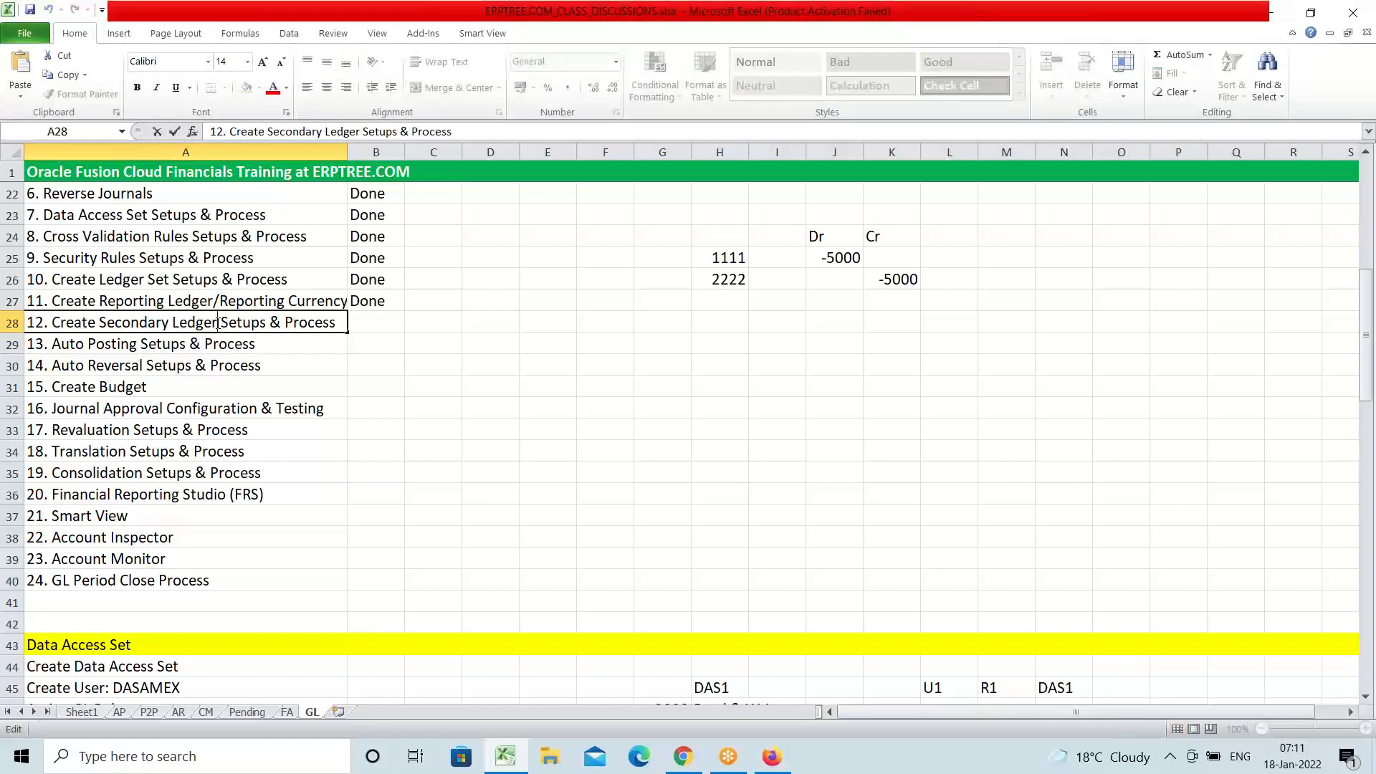
pyautogui.moveTo(217, 323); pyautogui.dragTo(103, 326)
pyautogui.hotkey('ctrl', 'c')
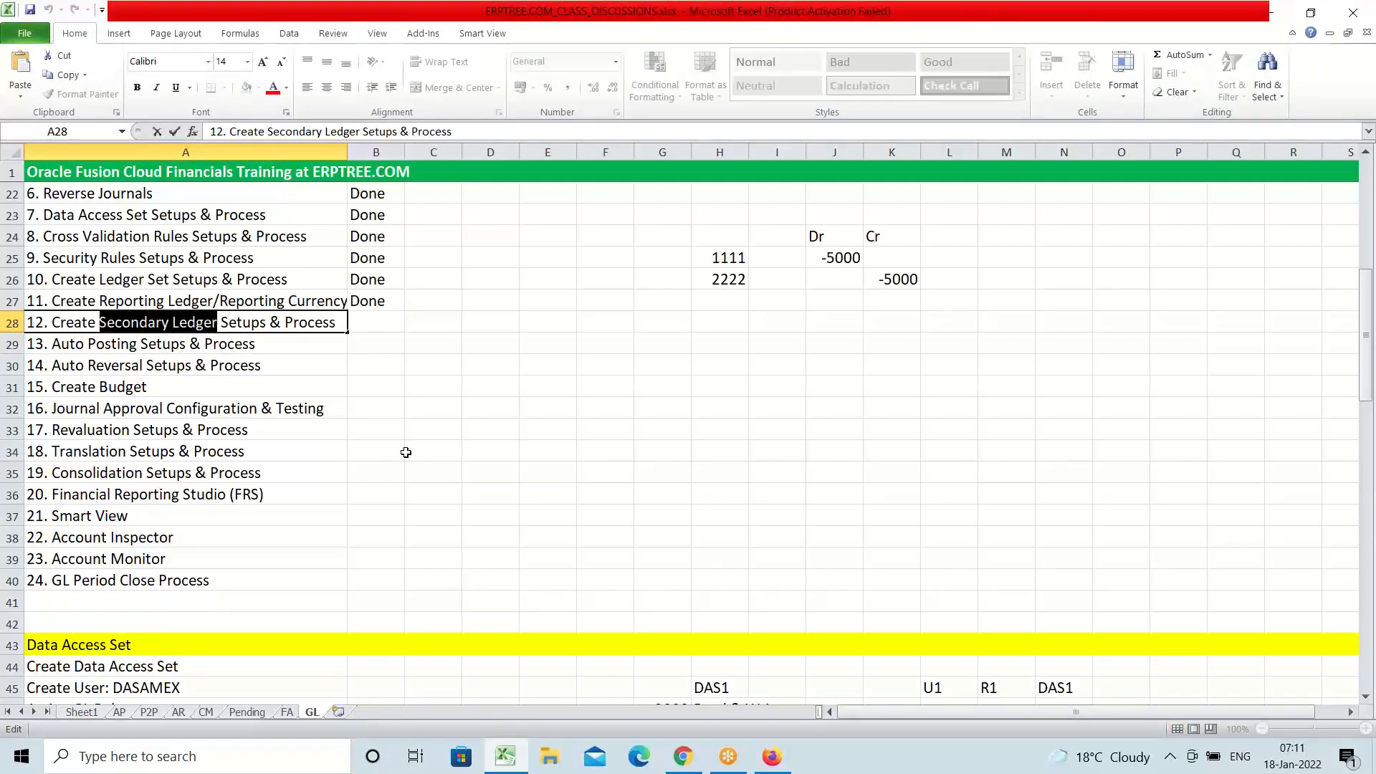
pyautogui.scroll(-18, 358, 441)
pyautogui.scroll(-6, 357, 440)
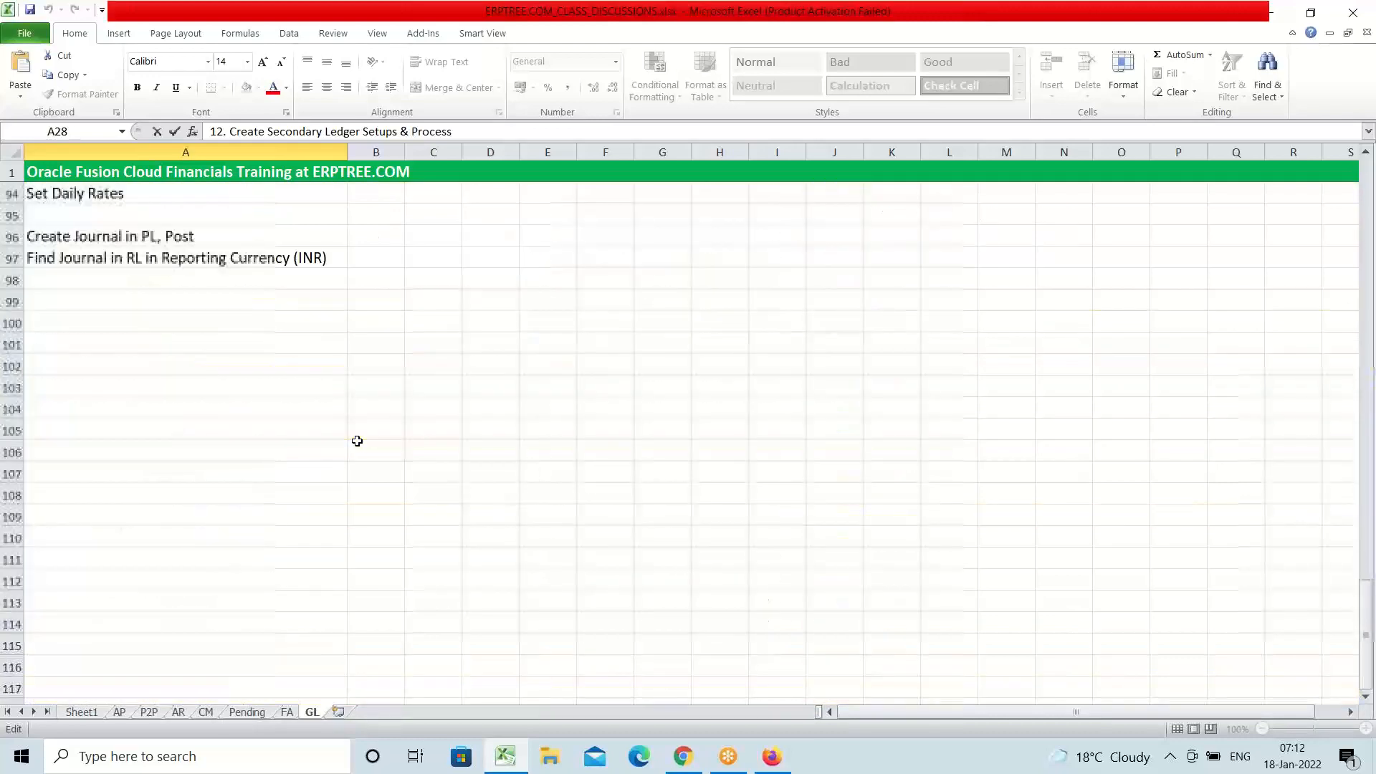
pyautogui.scroll(3, 357, 441)
pyautogui.click(120, 501)
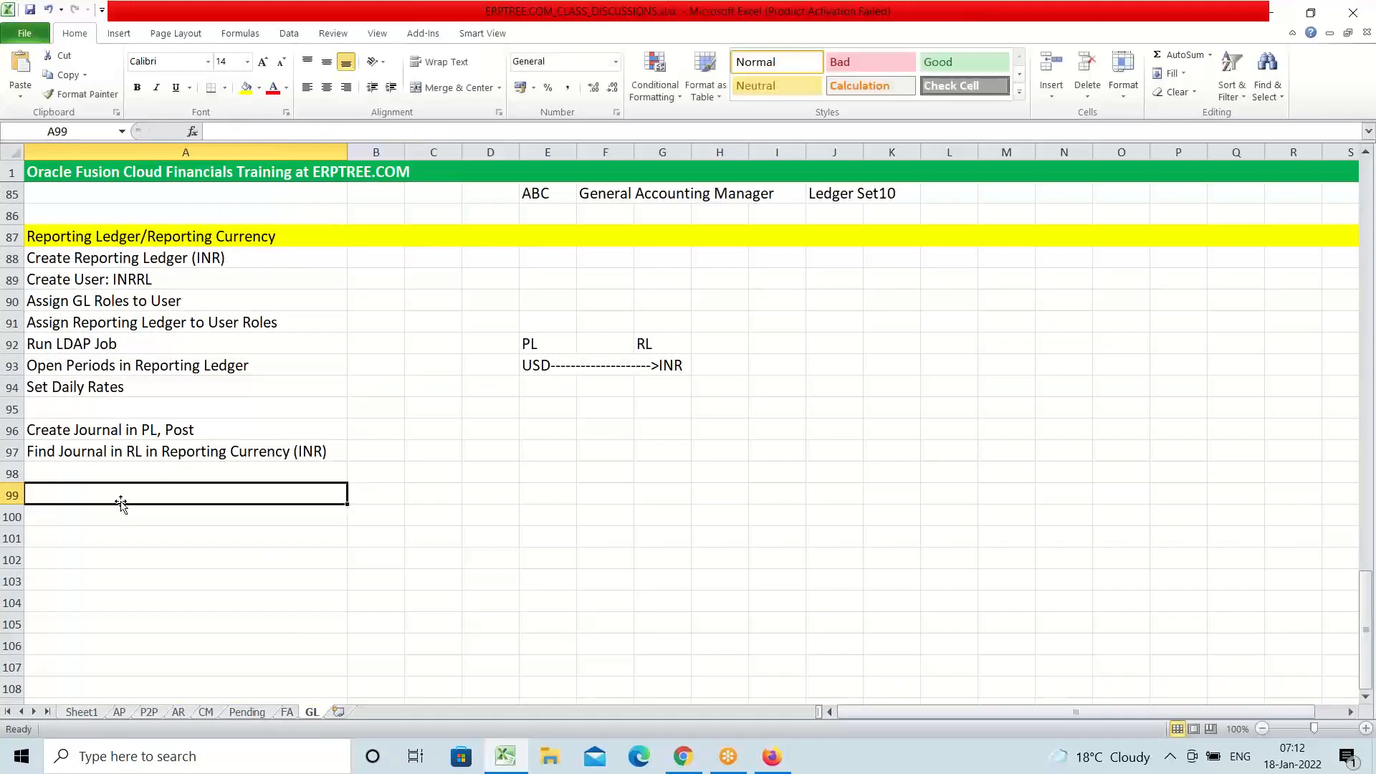
# Paste 'Secondary Ledger' into A99 and fill row 99 yellow
pyautogui.hotkey('ctrl', 'v')
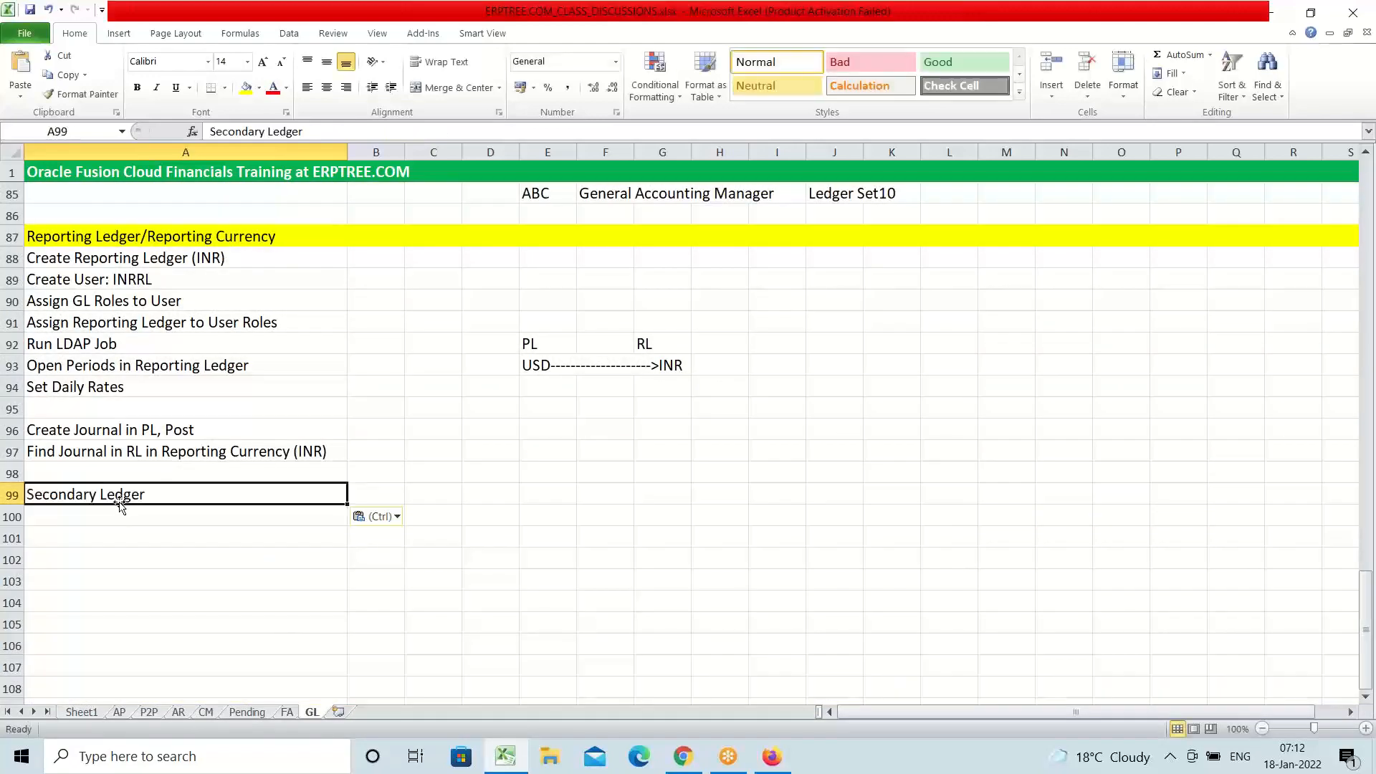
pyautogui.click(13, 496)
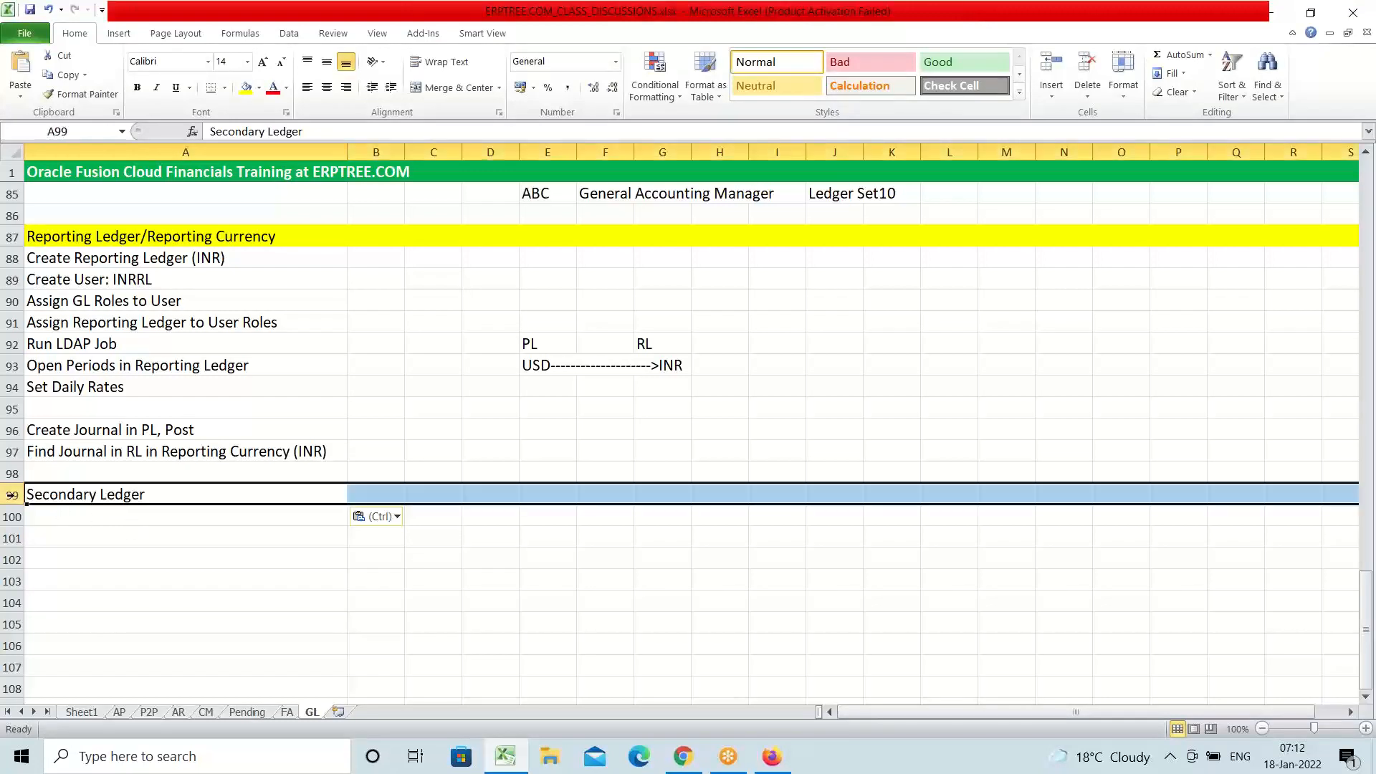
pyautogui.click(245, 87)
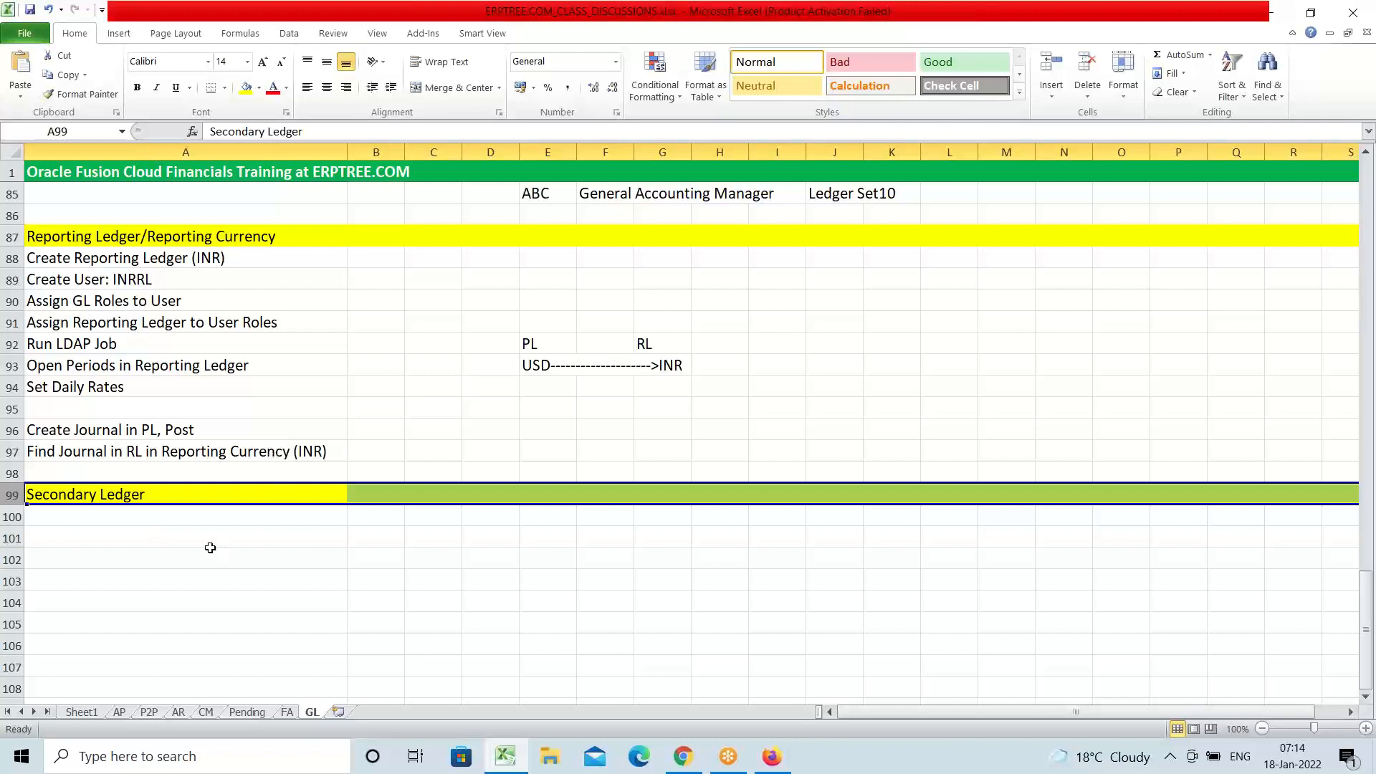
pyautogui.scroll(-2, 199, 509)
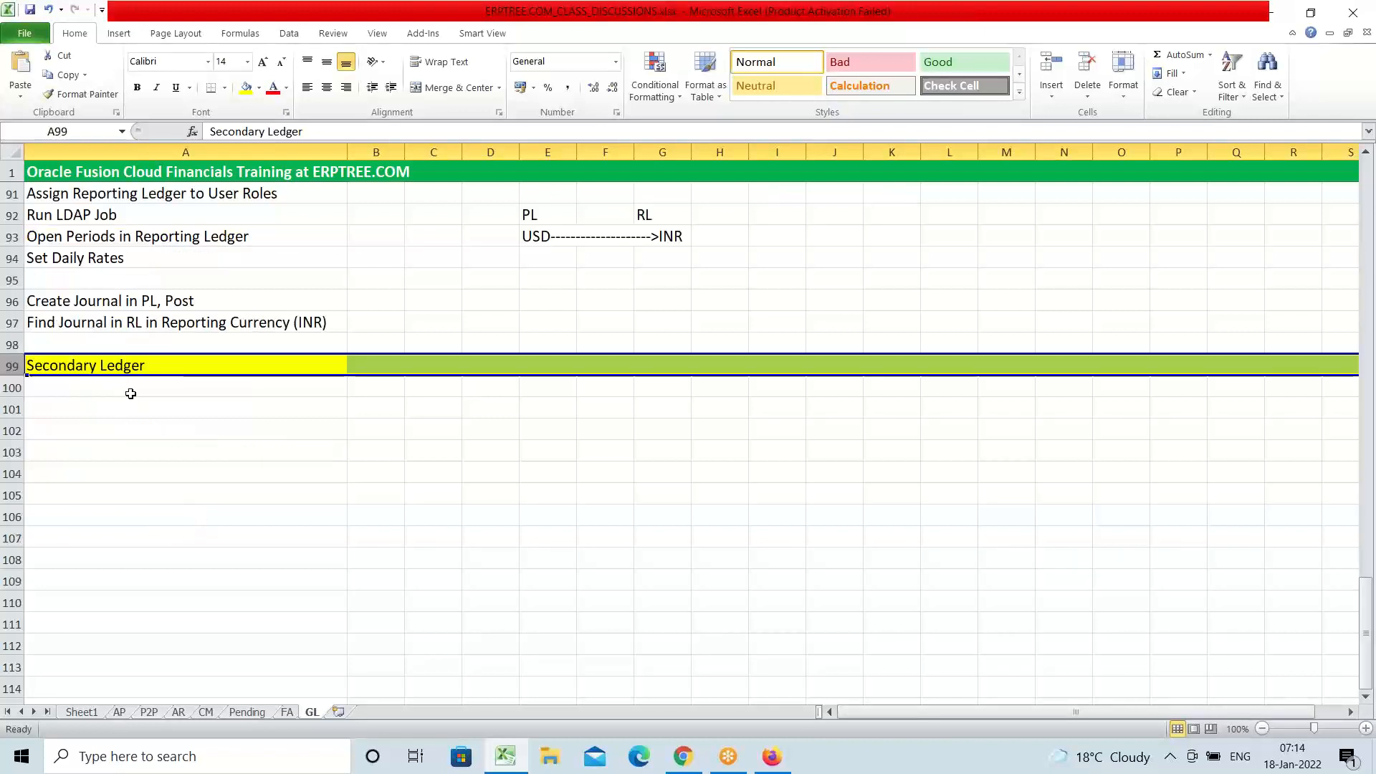
# Enter 'Create Secondary Ledger COA - 2 Segments' in cell A100
pyautogui.click(133, 391)
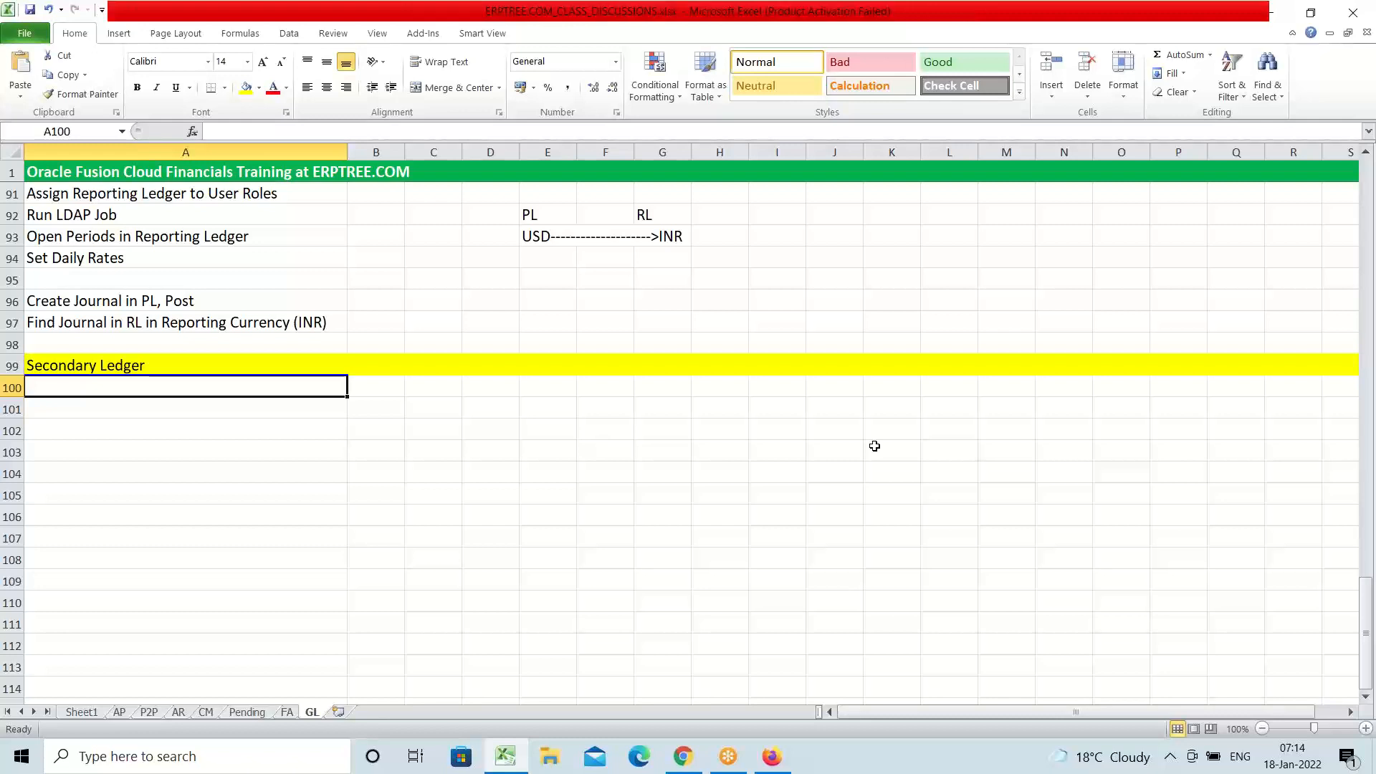
pyautogui.write('Create')
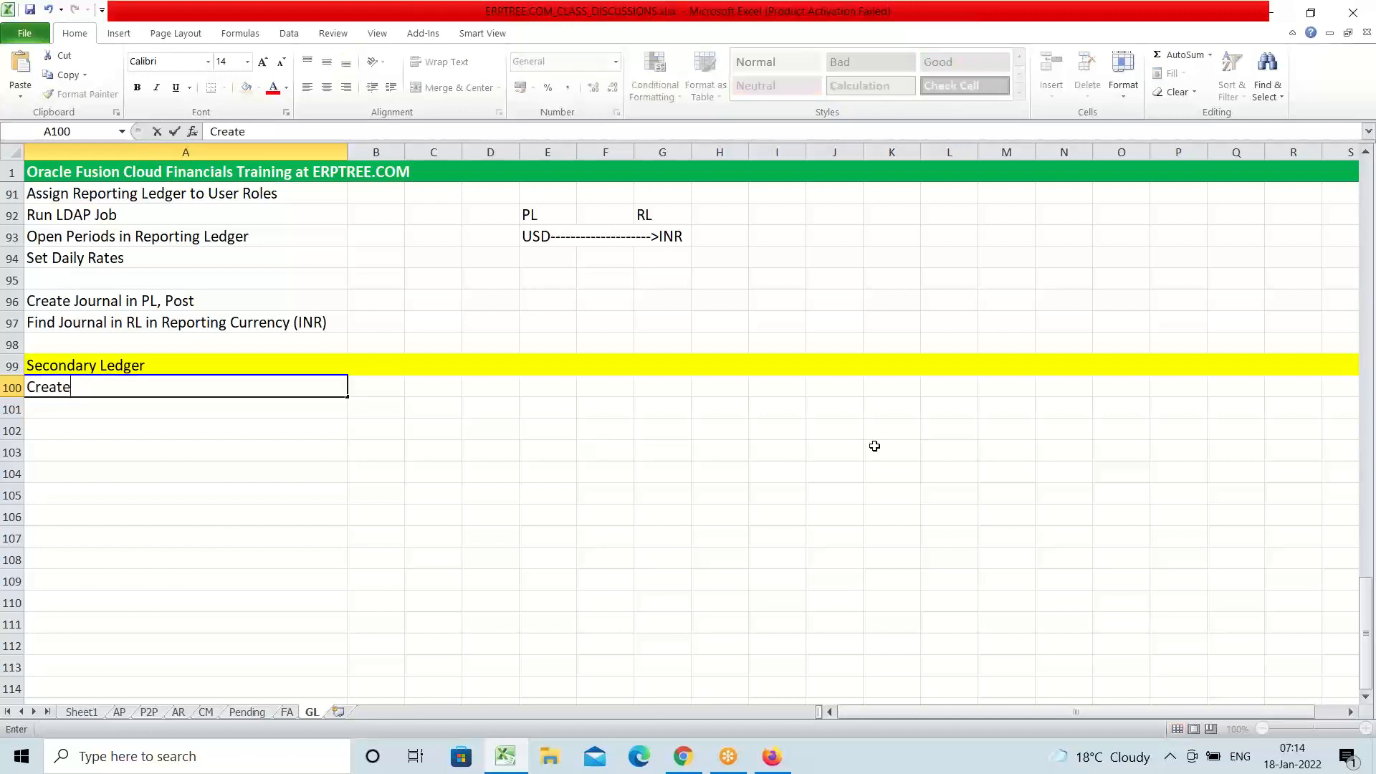
pyautogui.write(' Secondary Led')
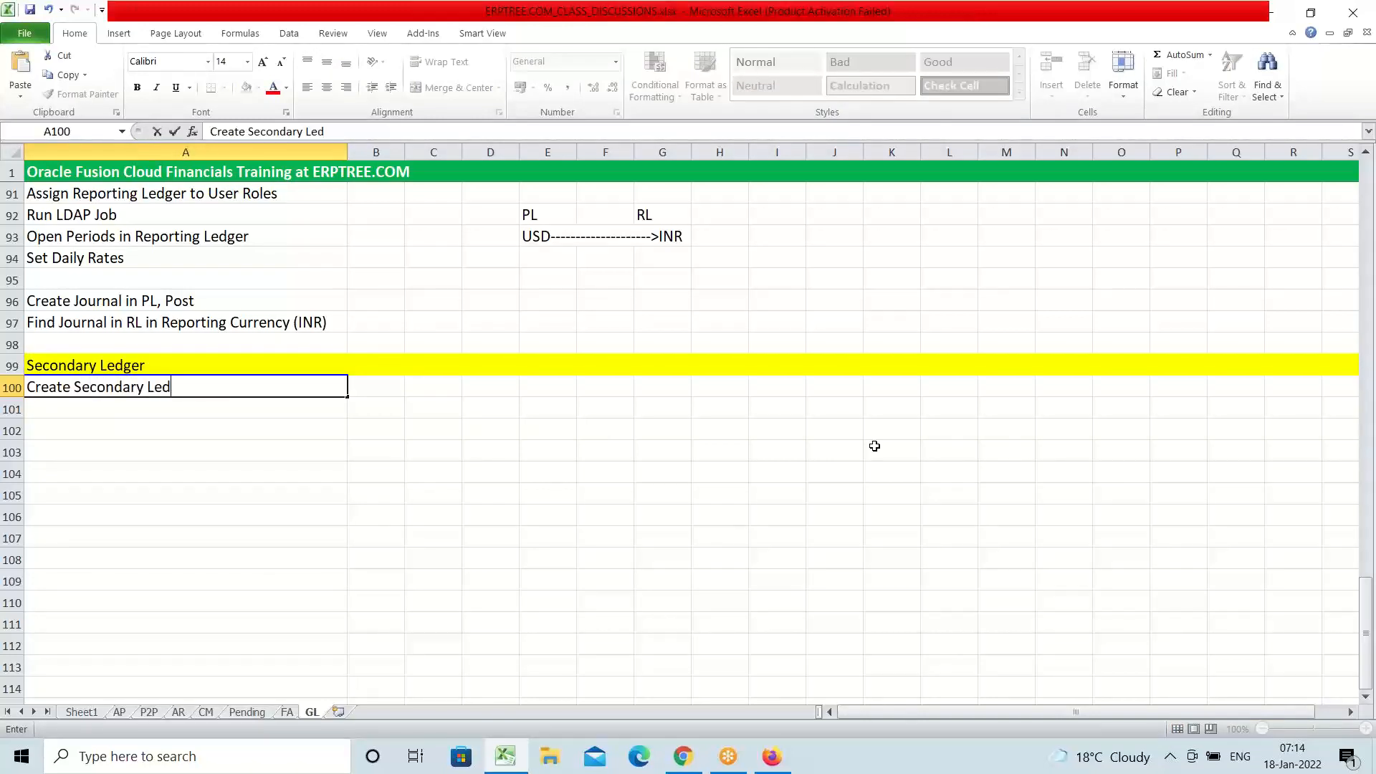
pyautogui.write('ger COA - 2 Segments')
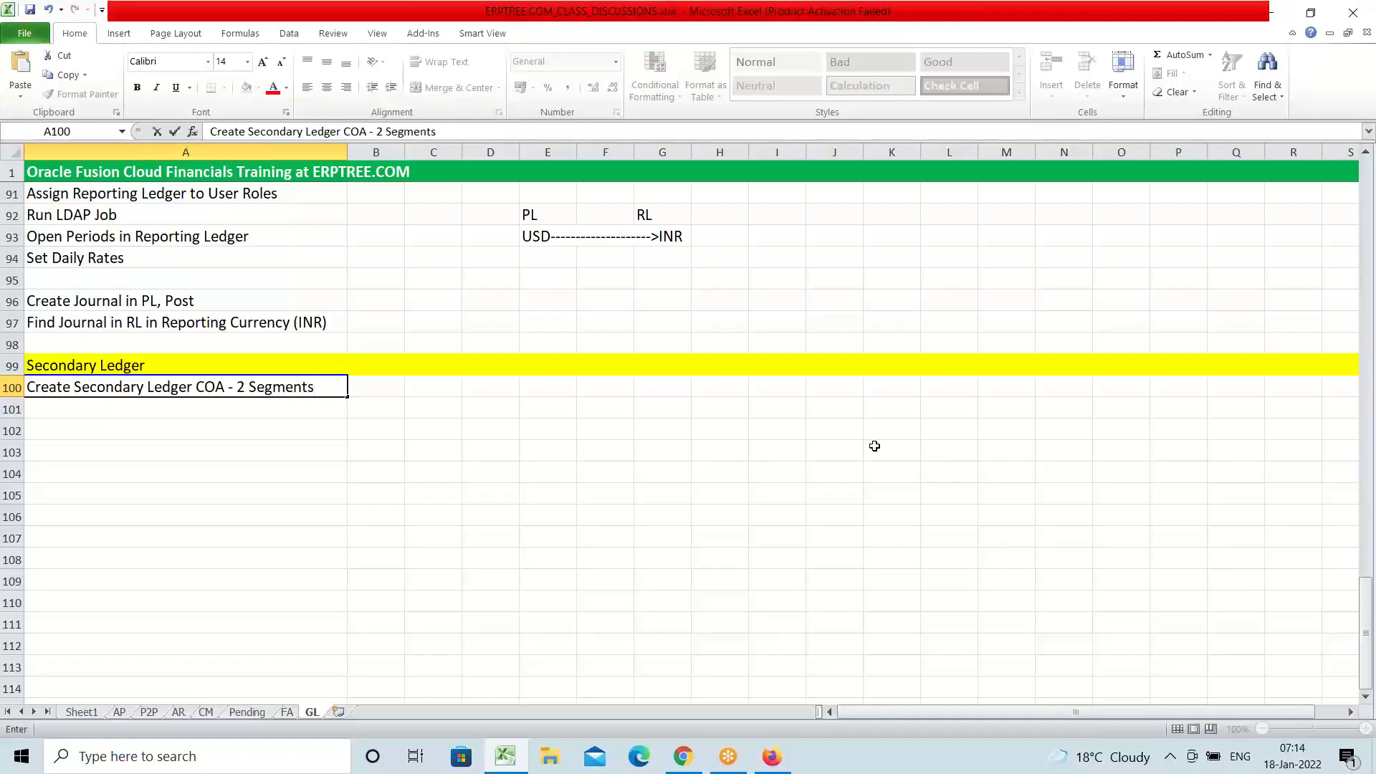
pyautogui.press('Return')
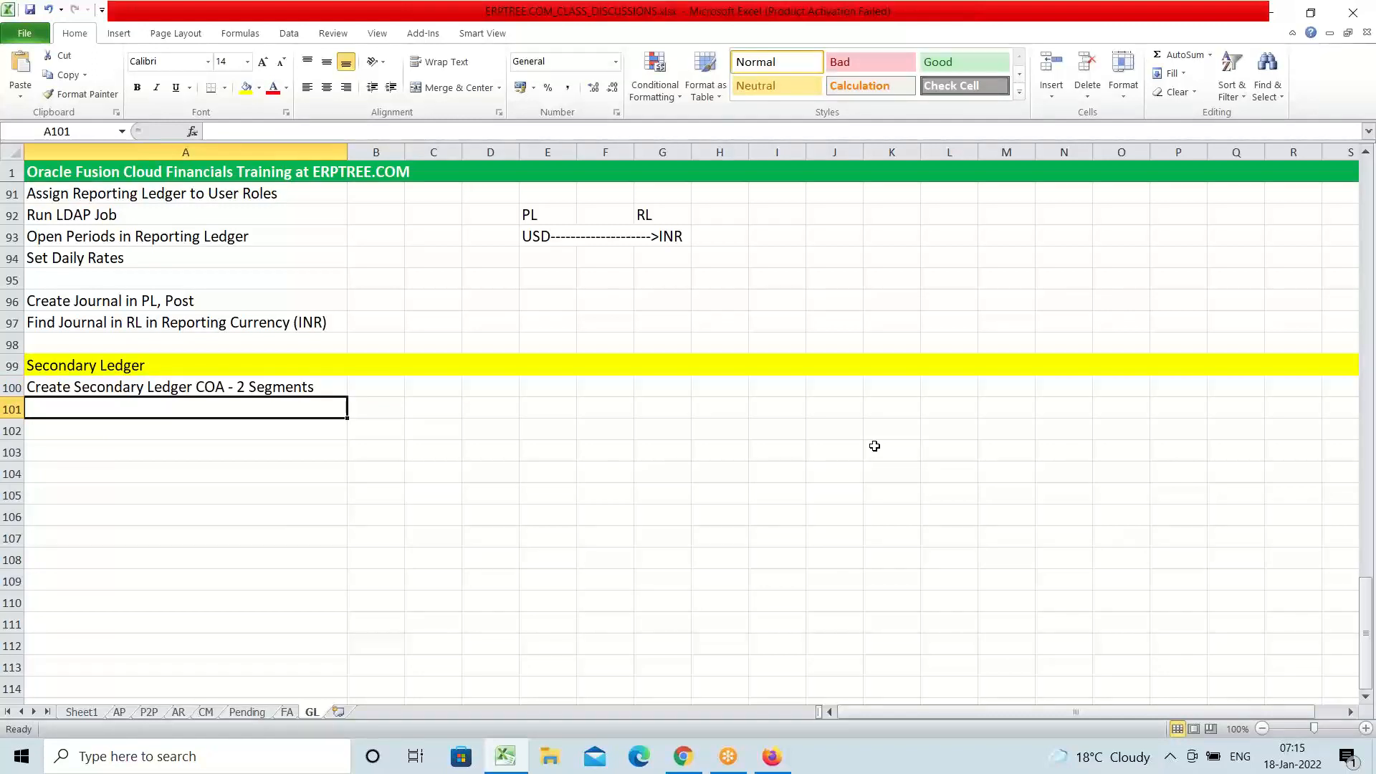
# Enter 'Create Secondary Ledger' in A101, trimming ' COA - 2 Segments' from the AutoComplete text
pyautogui.write('C')
pyautogui.press('BackSpace')
pyautogui.press('BackSpace')
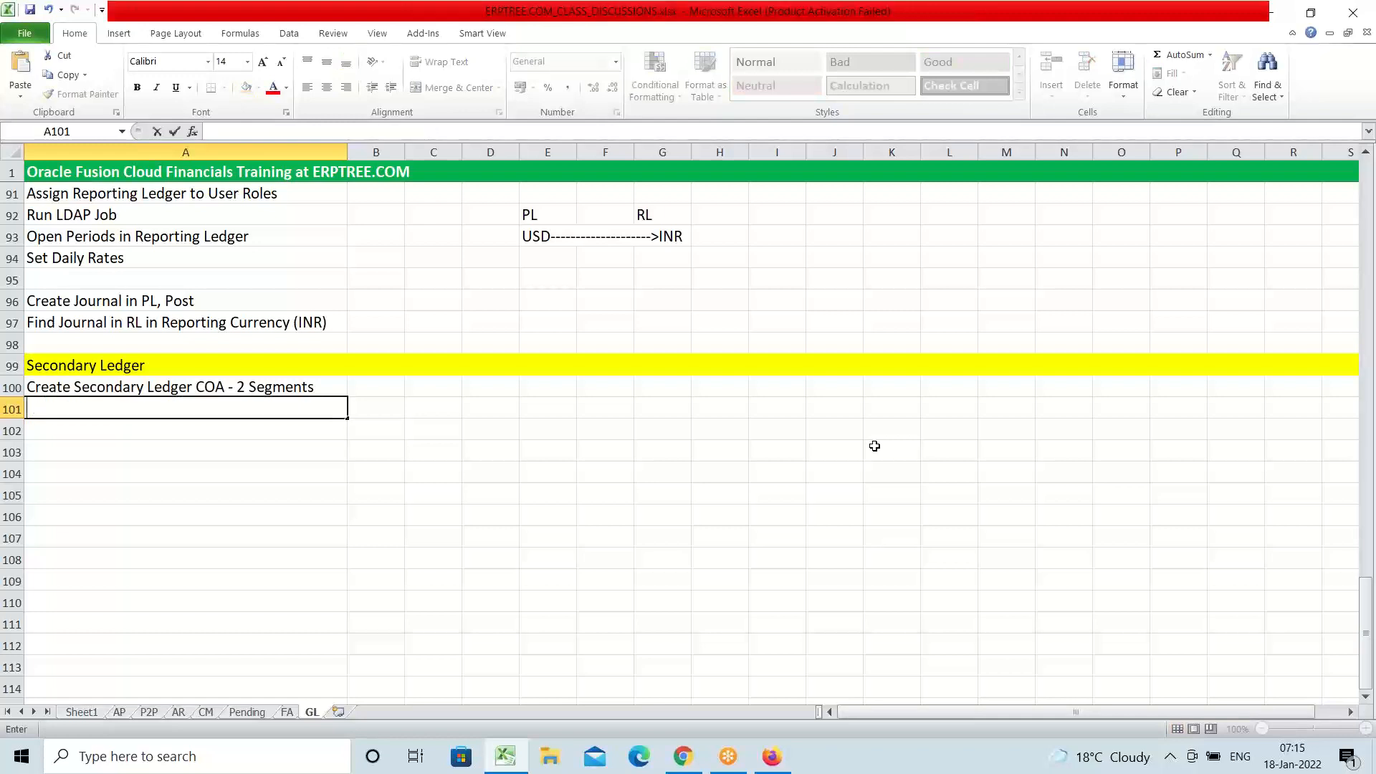
pyautogui.write('Create')
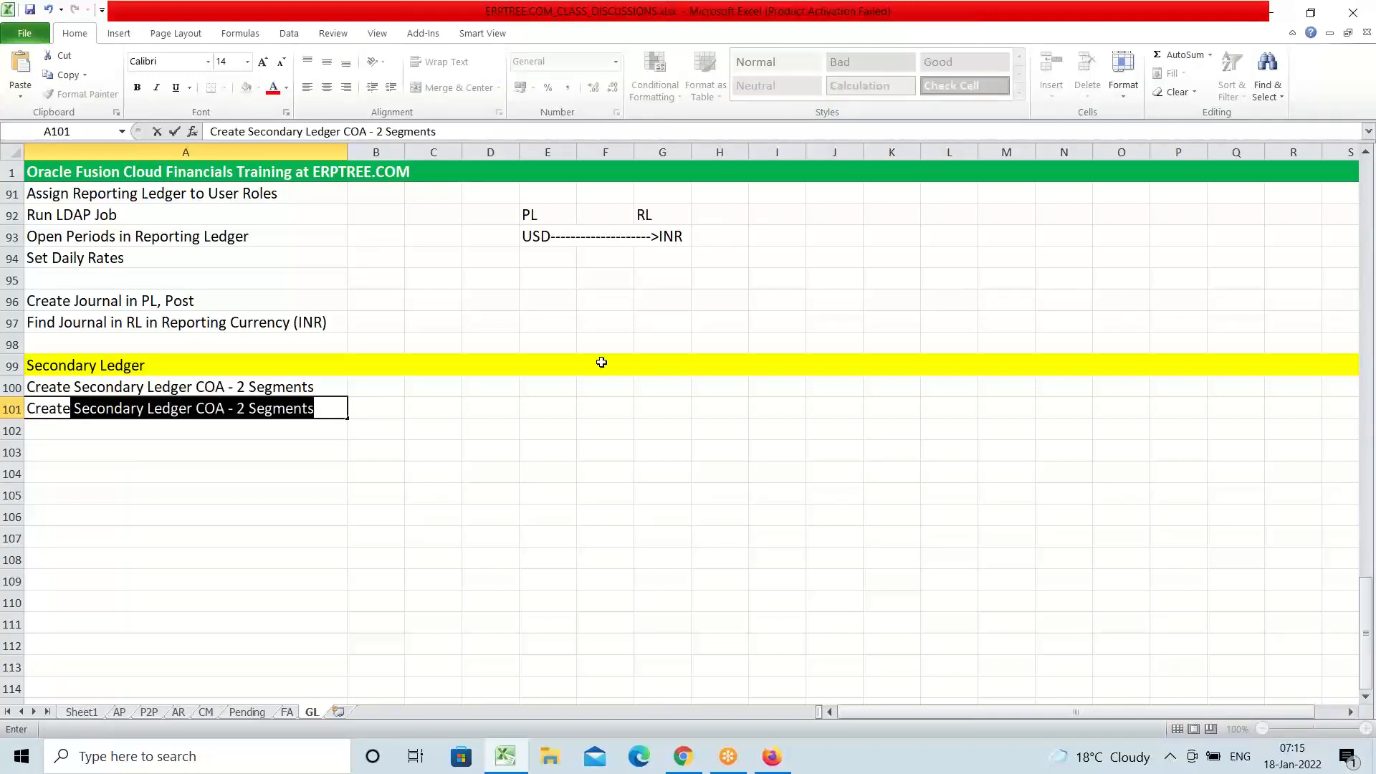
pyautogui.moveTo(195, 410); pyautogui.dragTo(322, 423)
pyautogui.press('BackSpace')
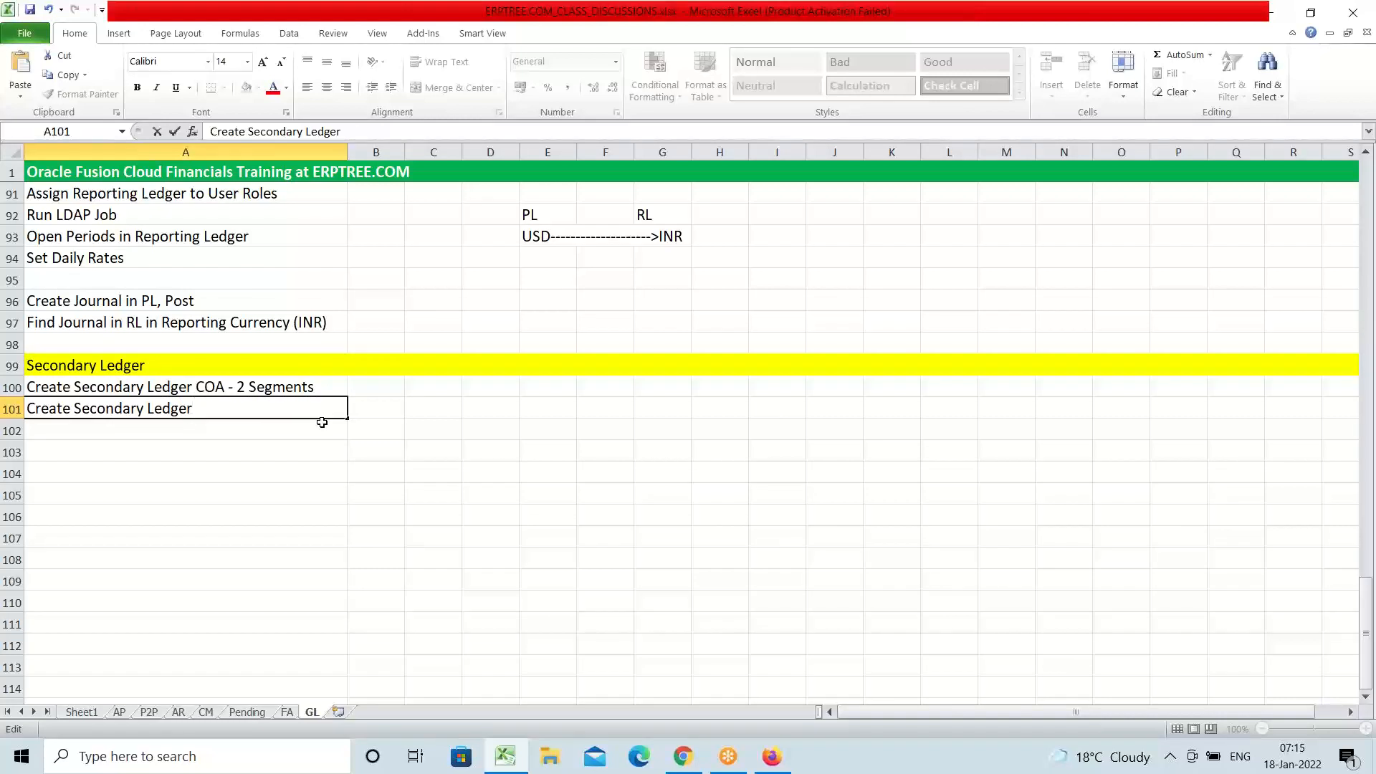
pyautogui.click(117, 430)
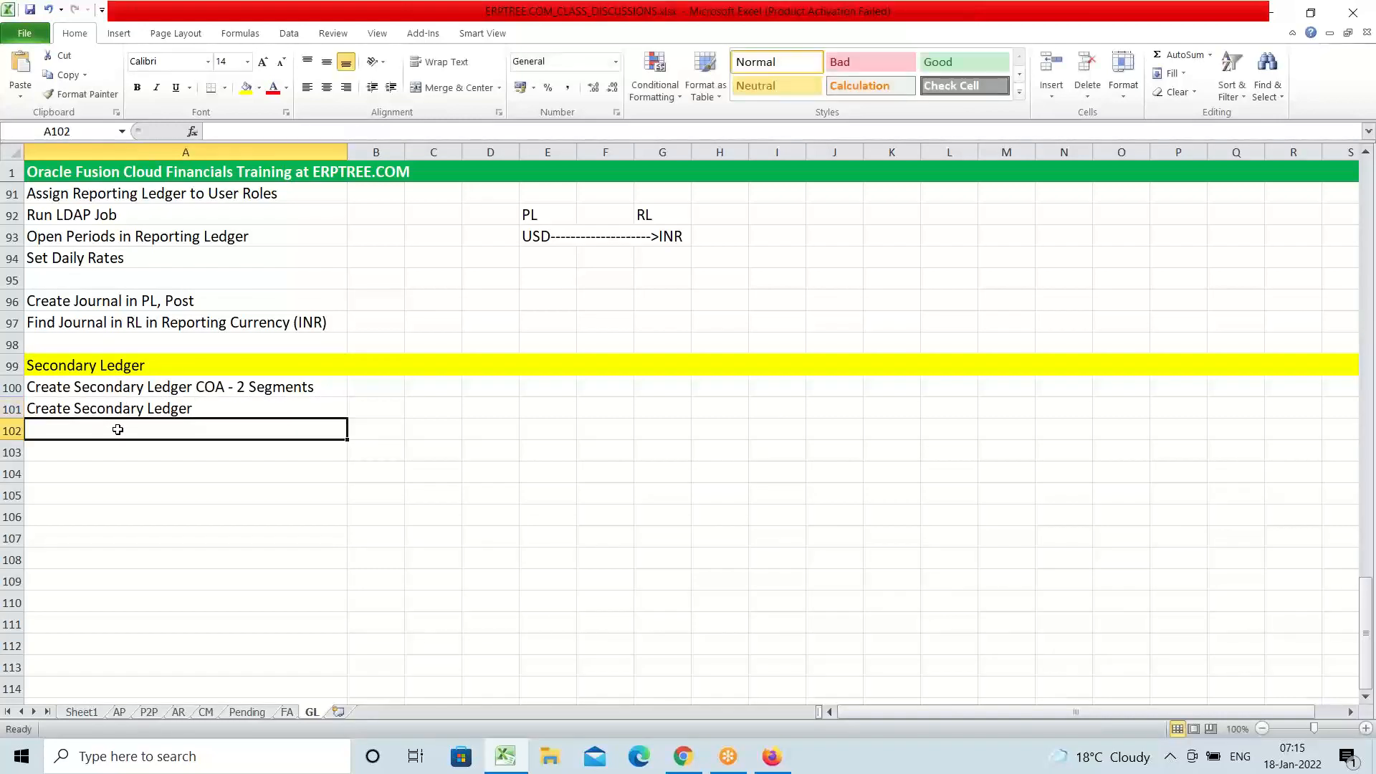
# Type 'Specify Ledger Options' into cell A102
pyautogui.write('S')
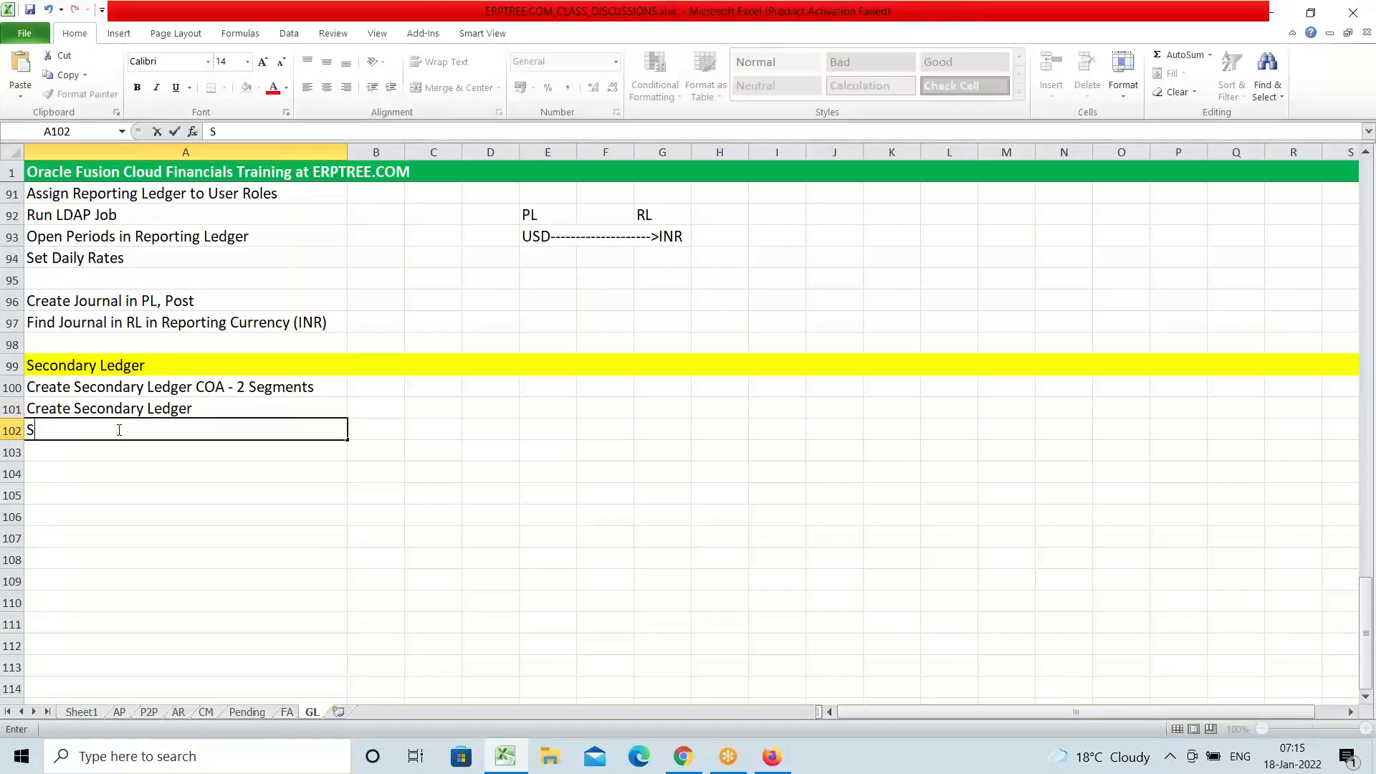
pyautogui.write('pecify Ledger Options')
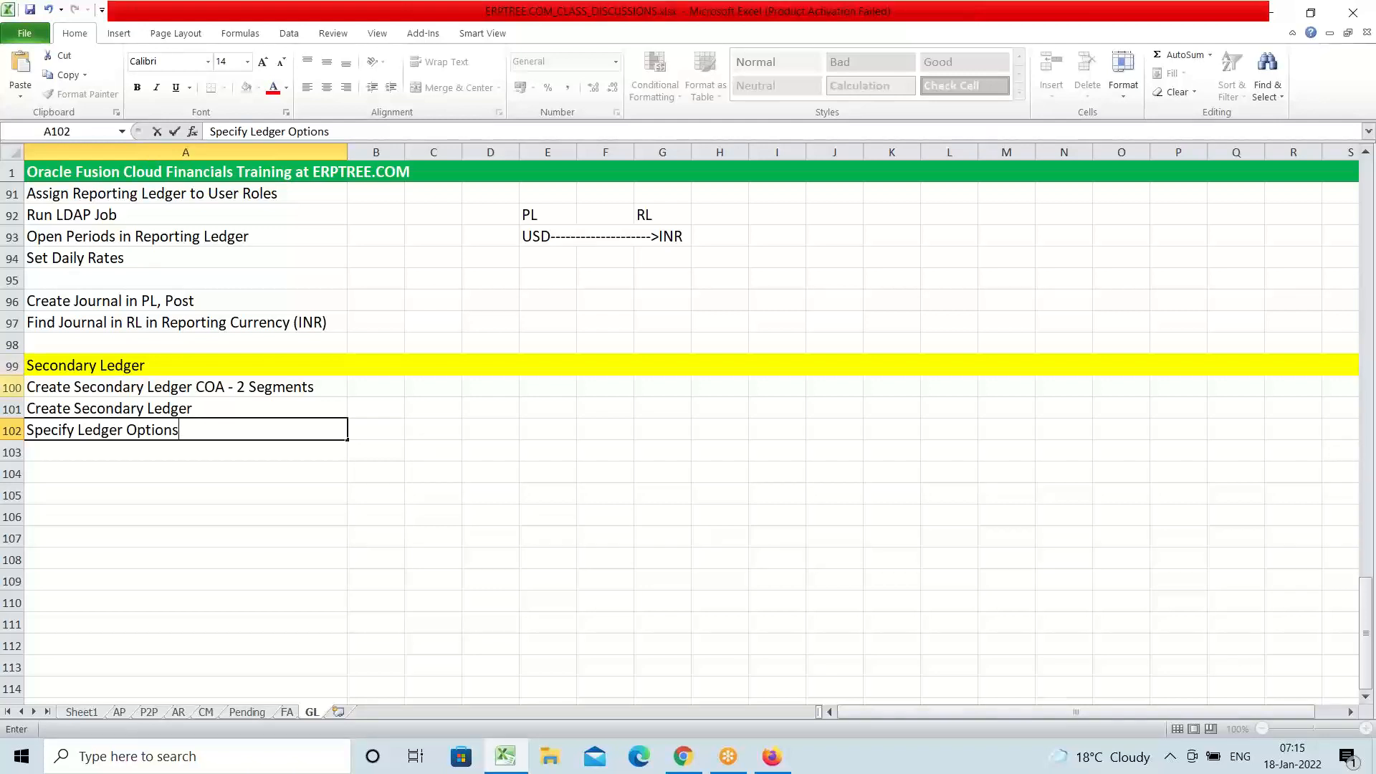
pyautogui.click(100, 450)
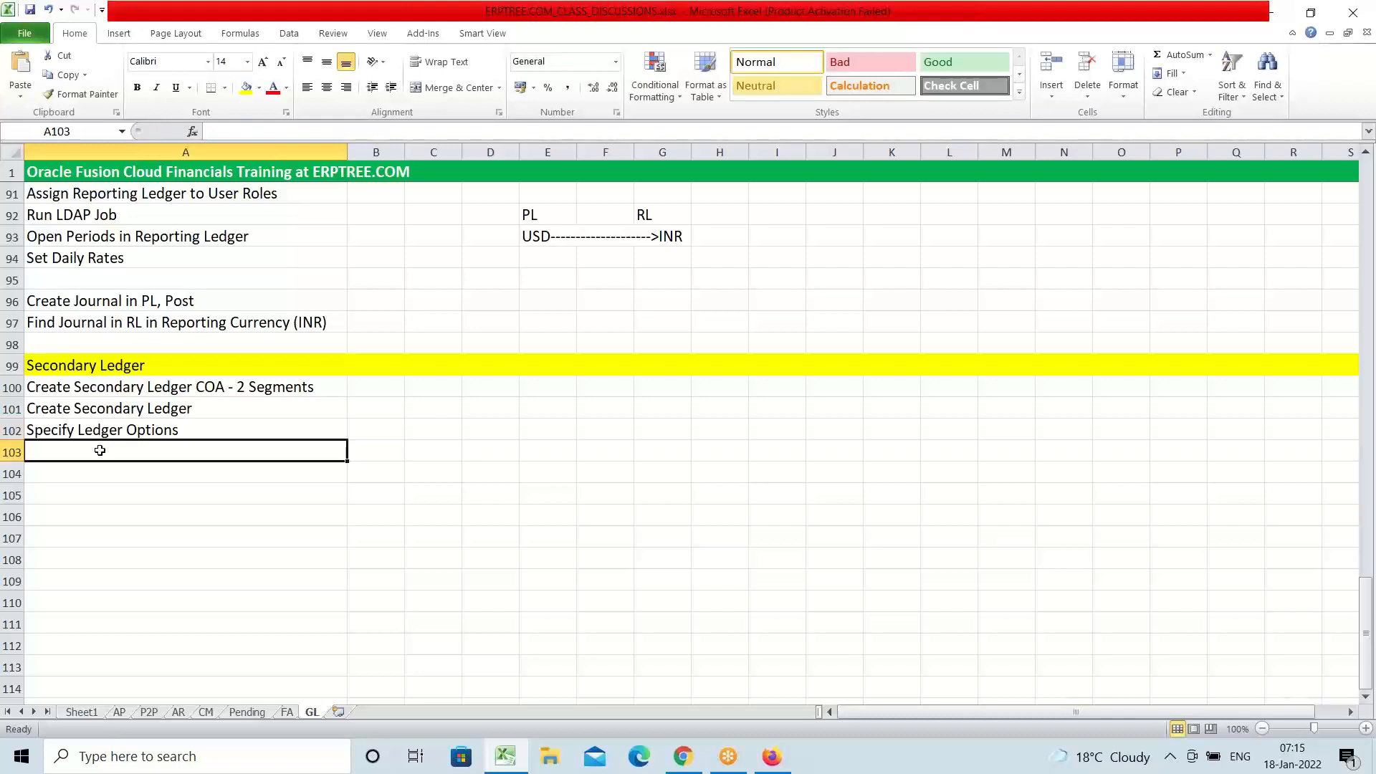
# Type 'Create COA Mapping' into cell A103, correcting the initial 'Create Mapping'
pyautogui.write('Create Ma')
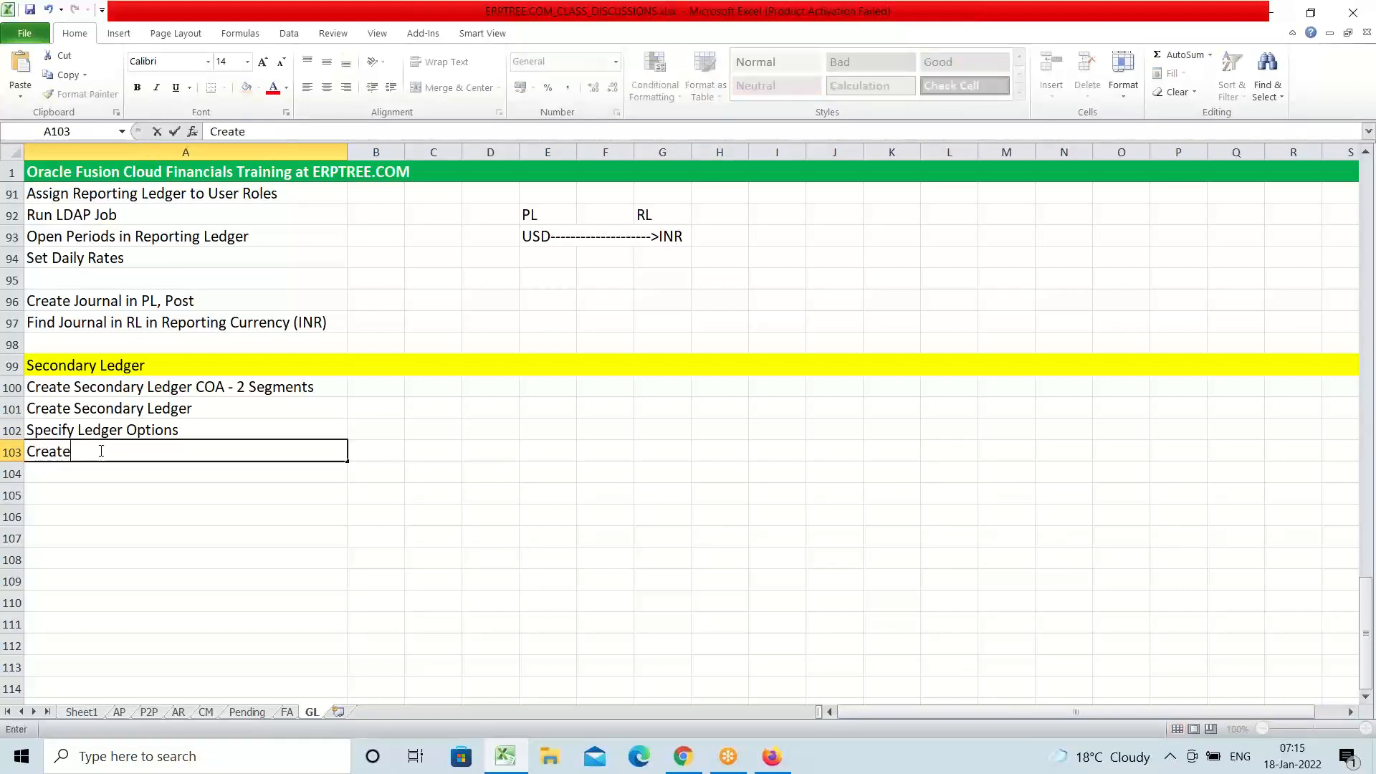
pyautogui.write('ng')
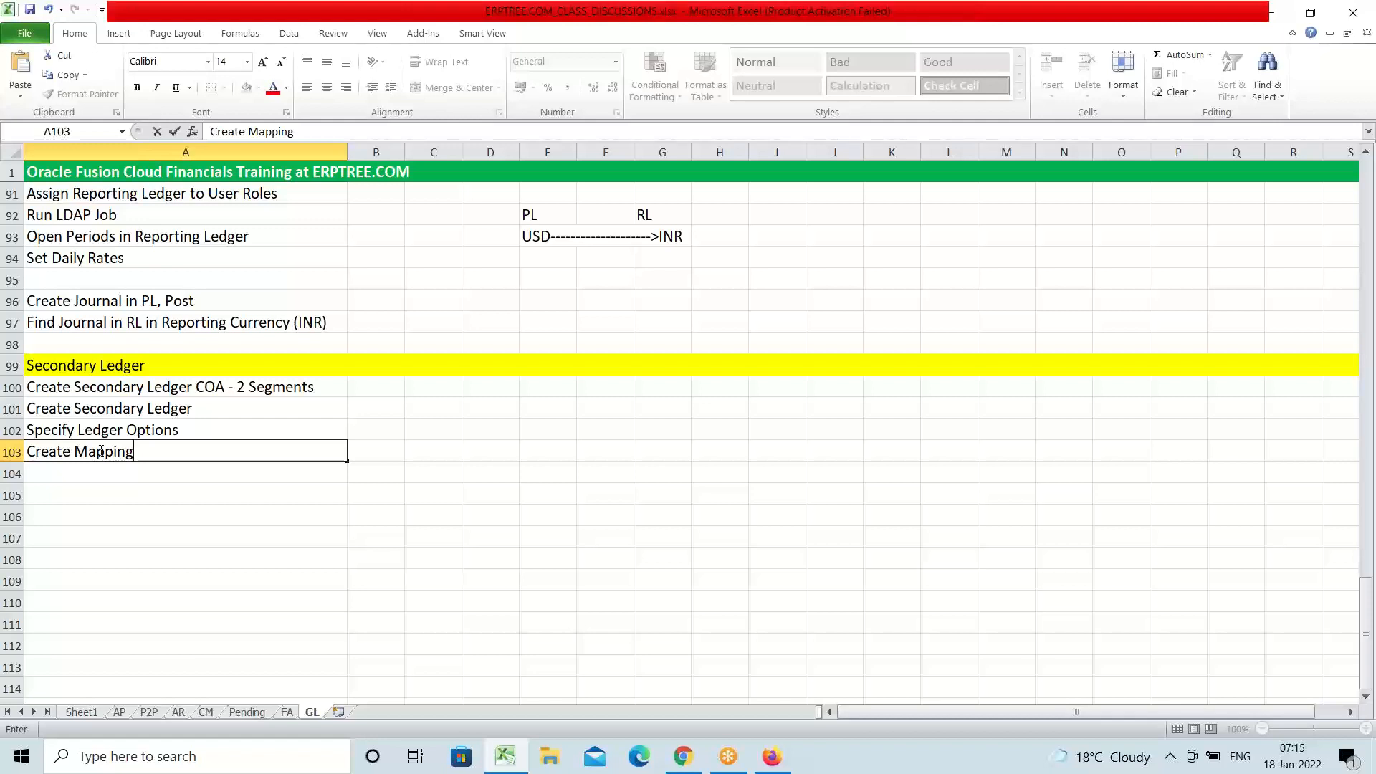
pyautogui.press('BackSpace')
pyautogui.press('BackSpace')
pyautogui.press('BackSpace')
pyautogui.press('BackSpace')
pyautogui.press('BackSpace')
pyautogui.press('BackSpace')
pyautogui.press('BackSpace')
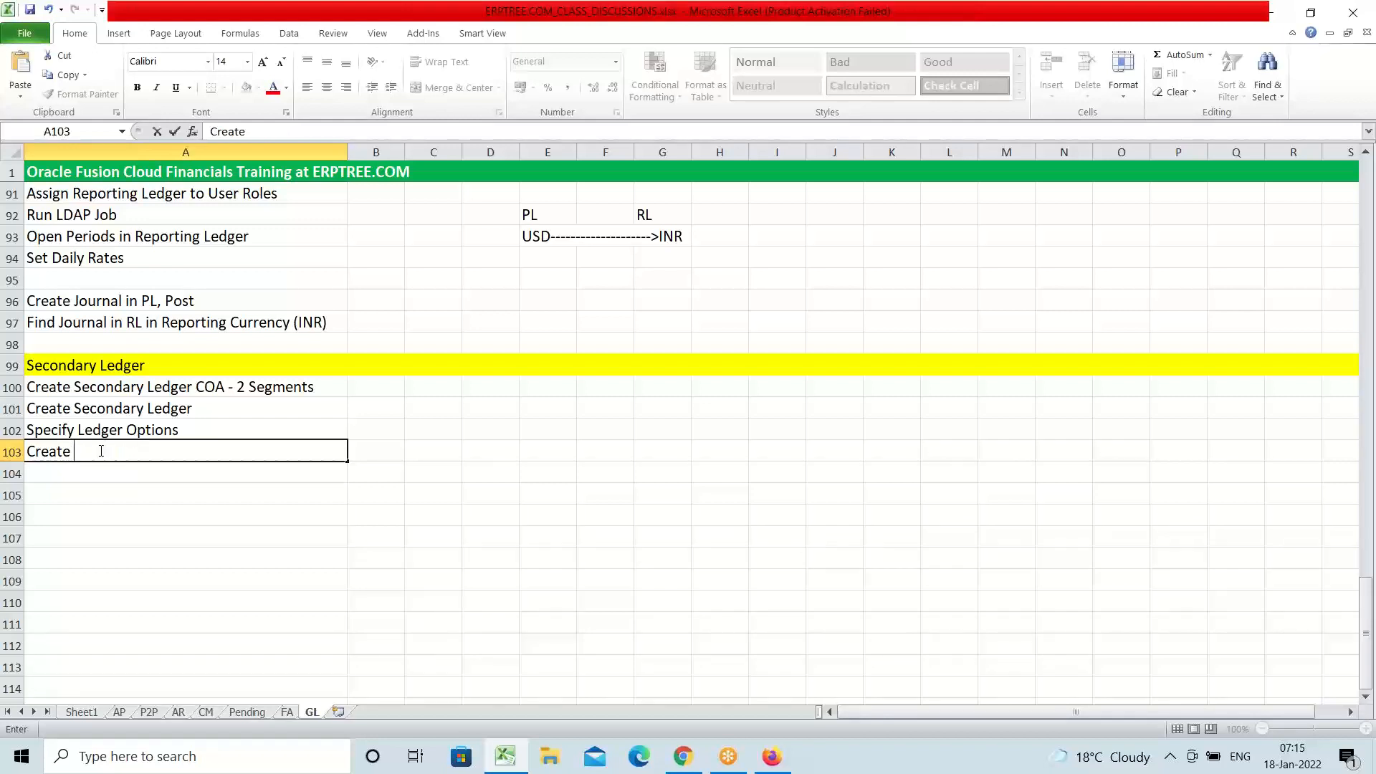
pyautogui.write('COA Mapping')
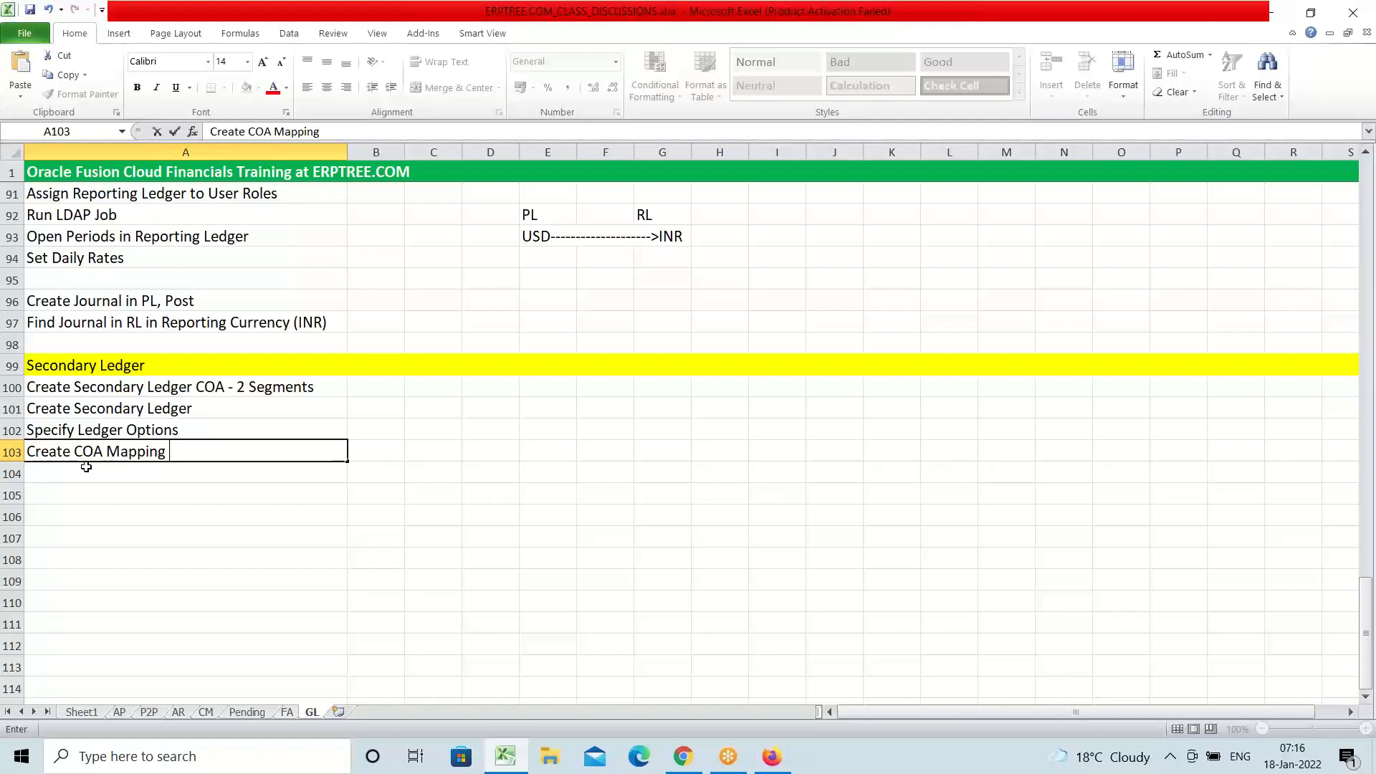
pyautogui.click(86, 471)
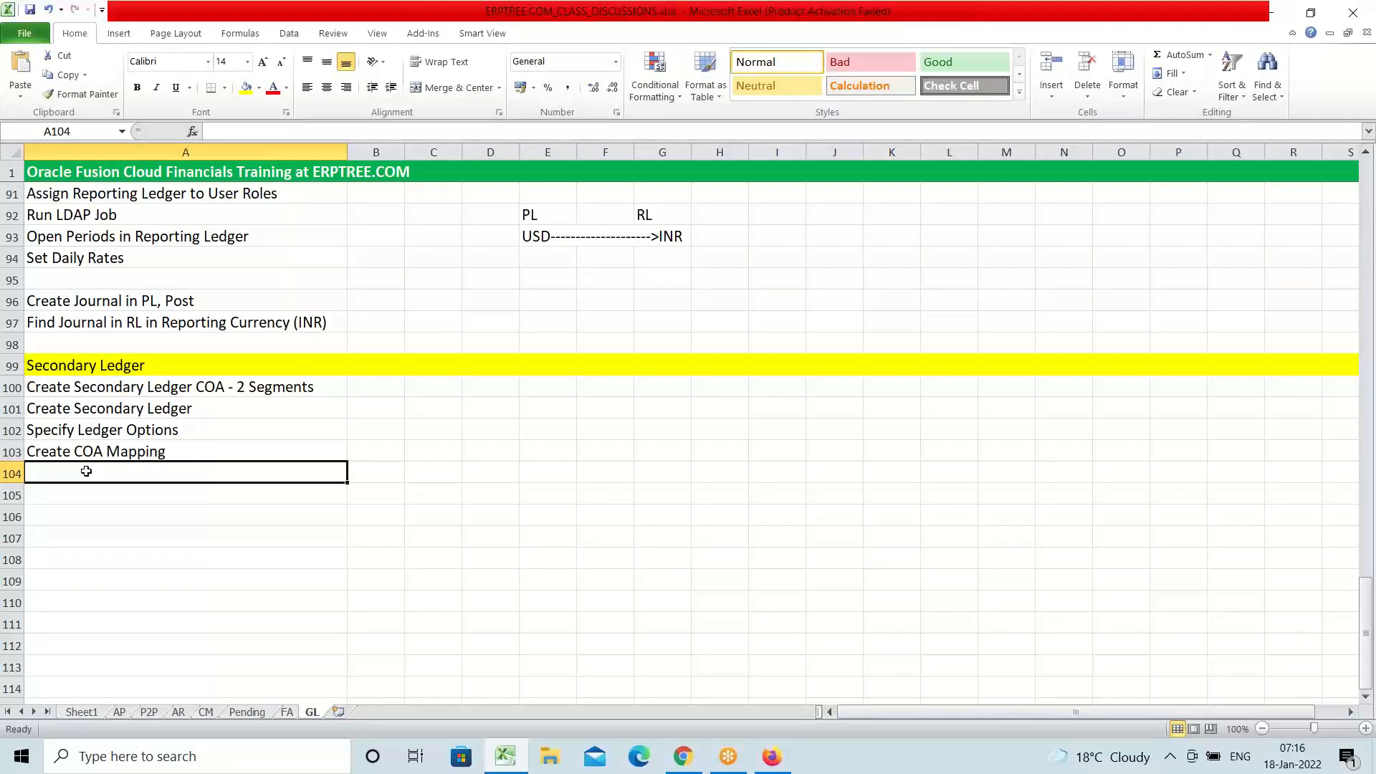
# Add a 'Create User:' step with the user name in A104 and 'Assign GL Roles' in A105
pyautogui.write('Creat')
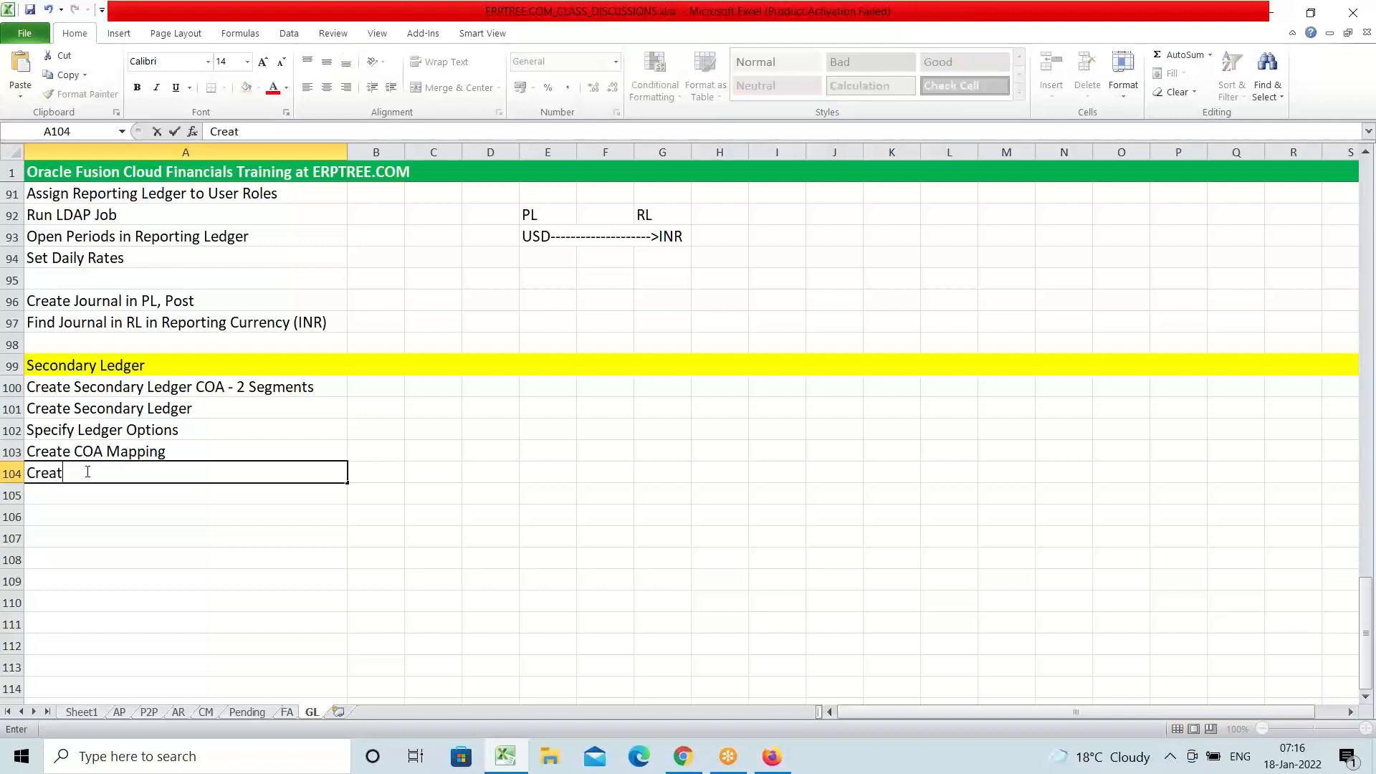
pyautogui.write('e User:')
pyautogui.write('s')
pyautogui.press('BackSpace')
pyautogui.write('SLAMEX')
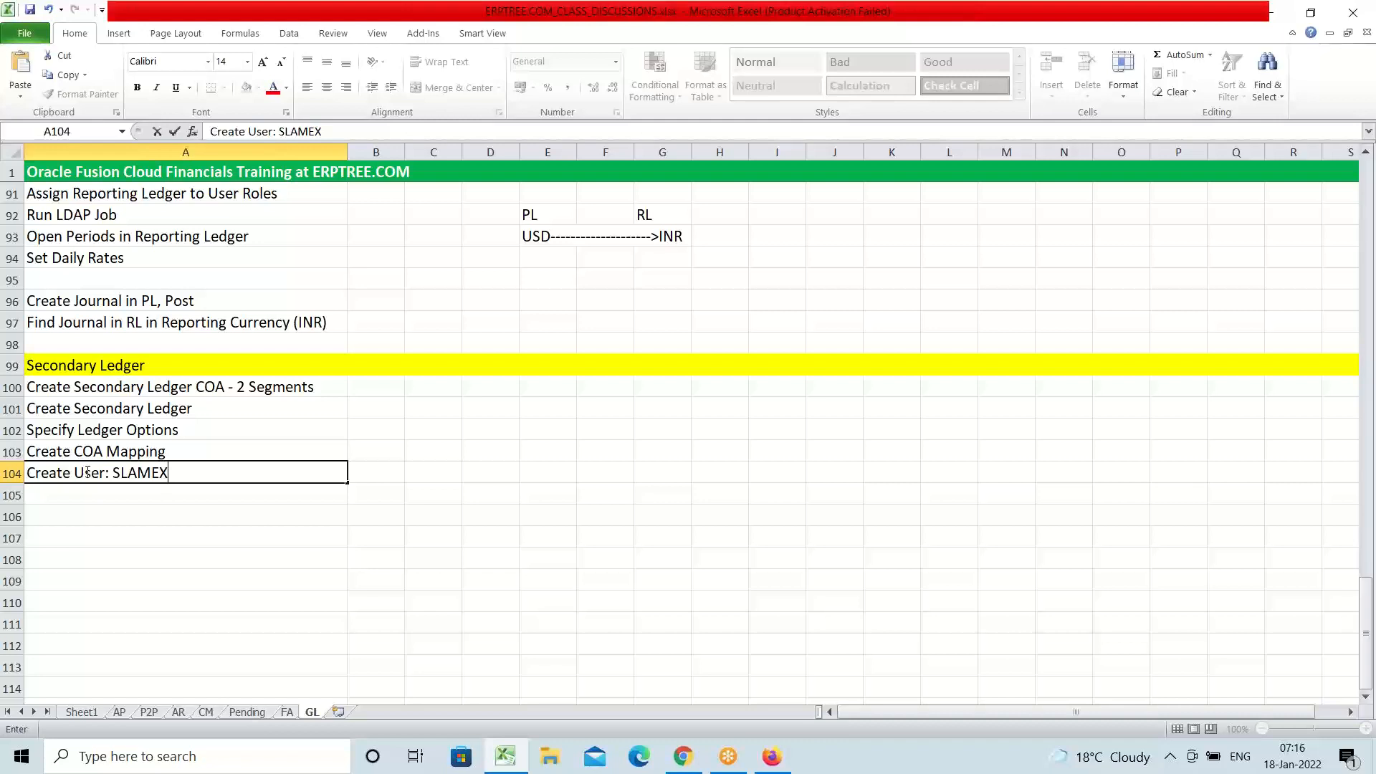
pyautogui.press('Return')
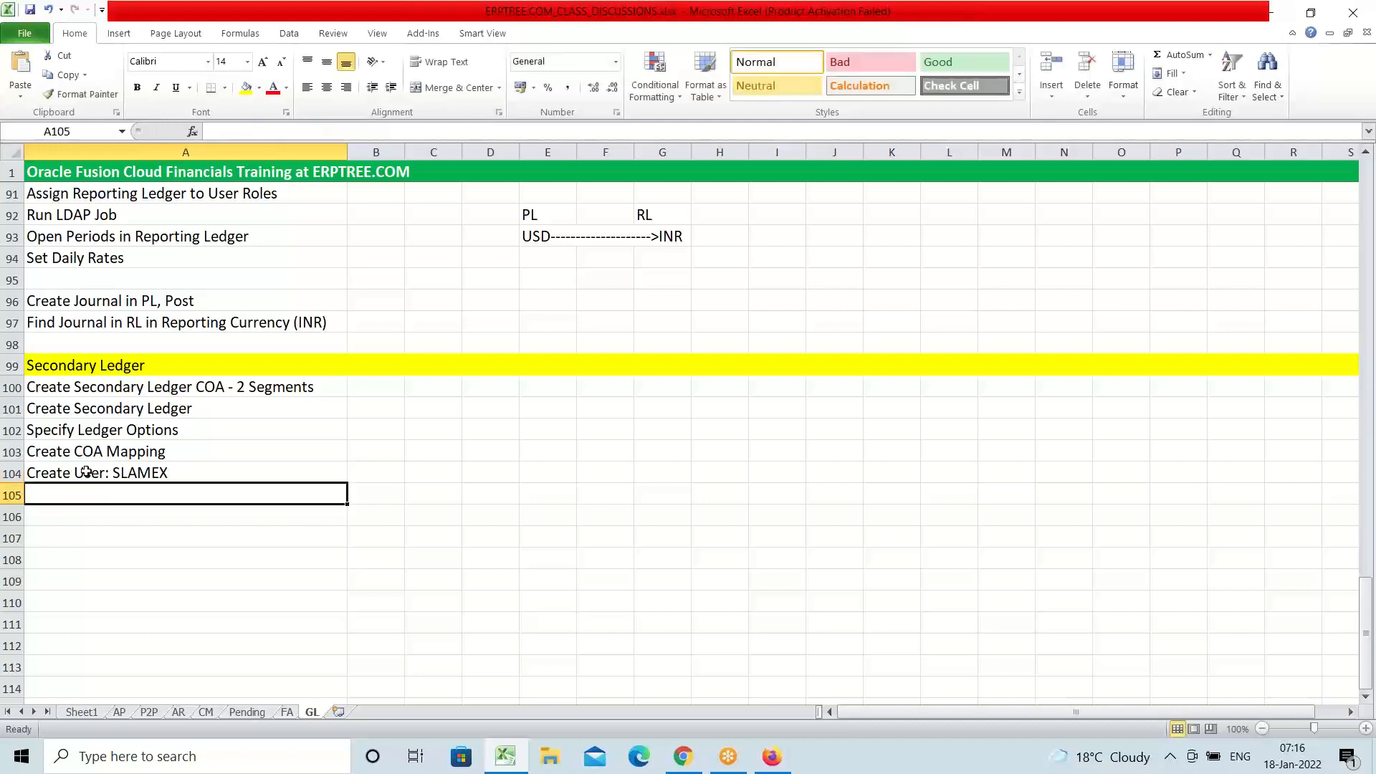
pyautogui.write('Assi')
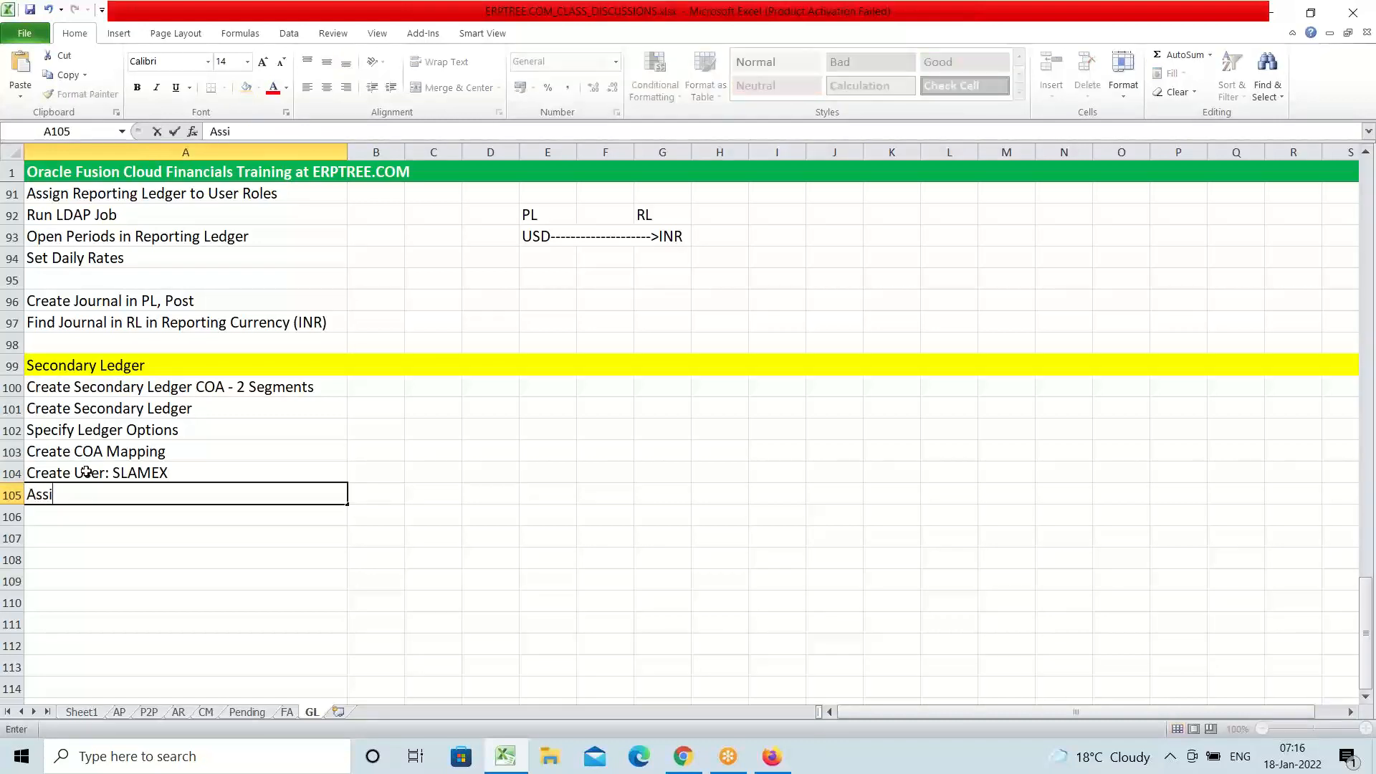
pyautogui.write('gn GL Roles')
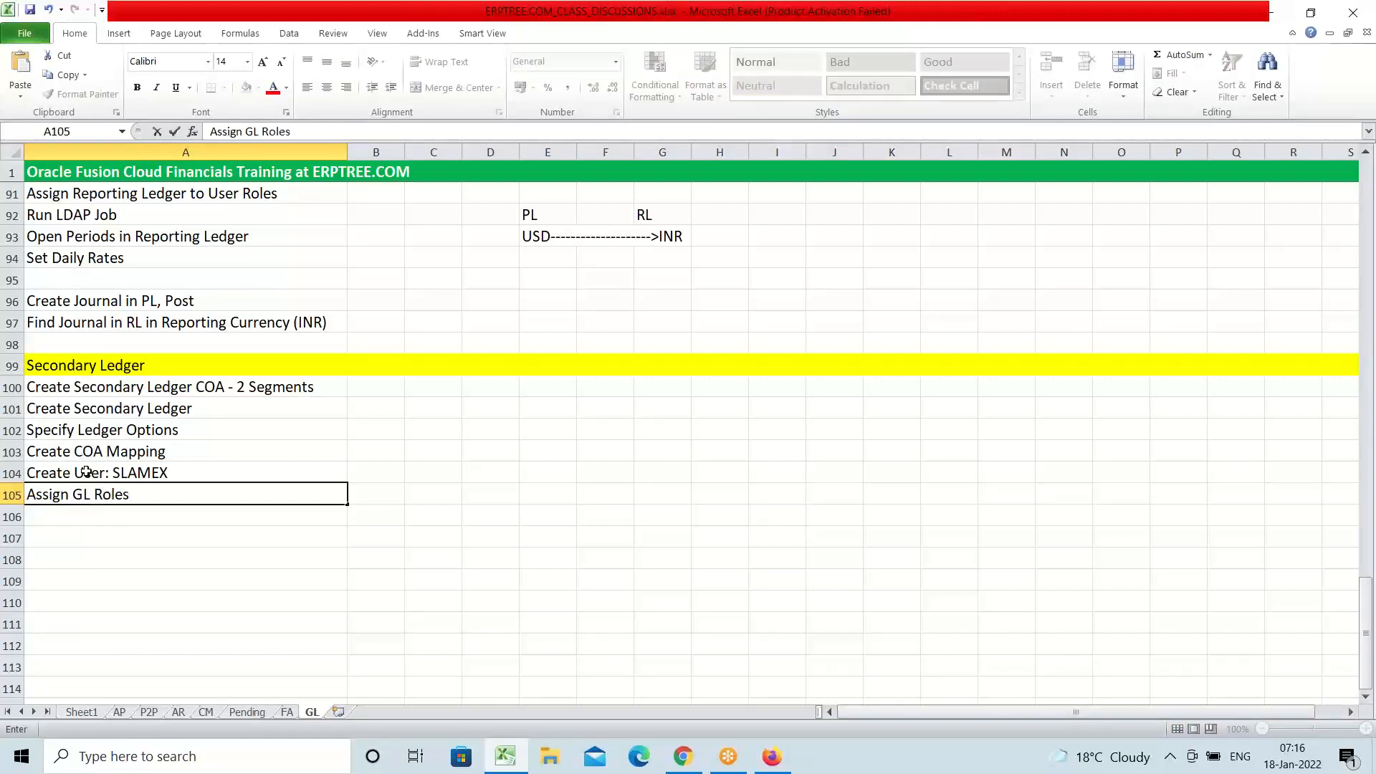
pyautogui.press('Return')
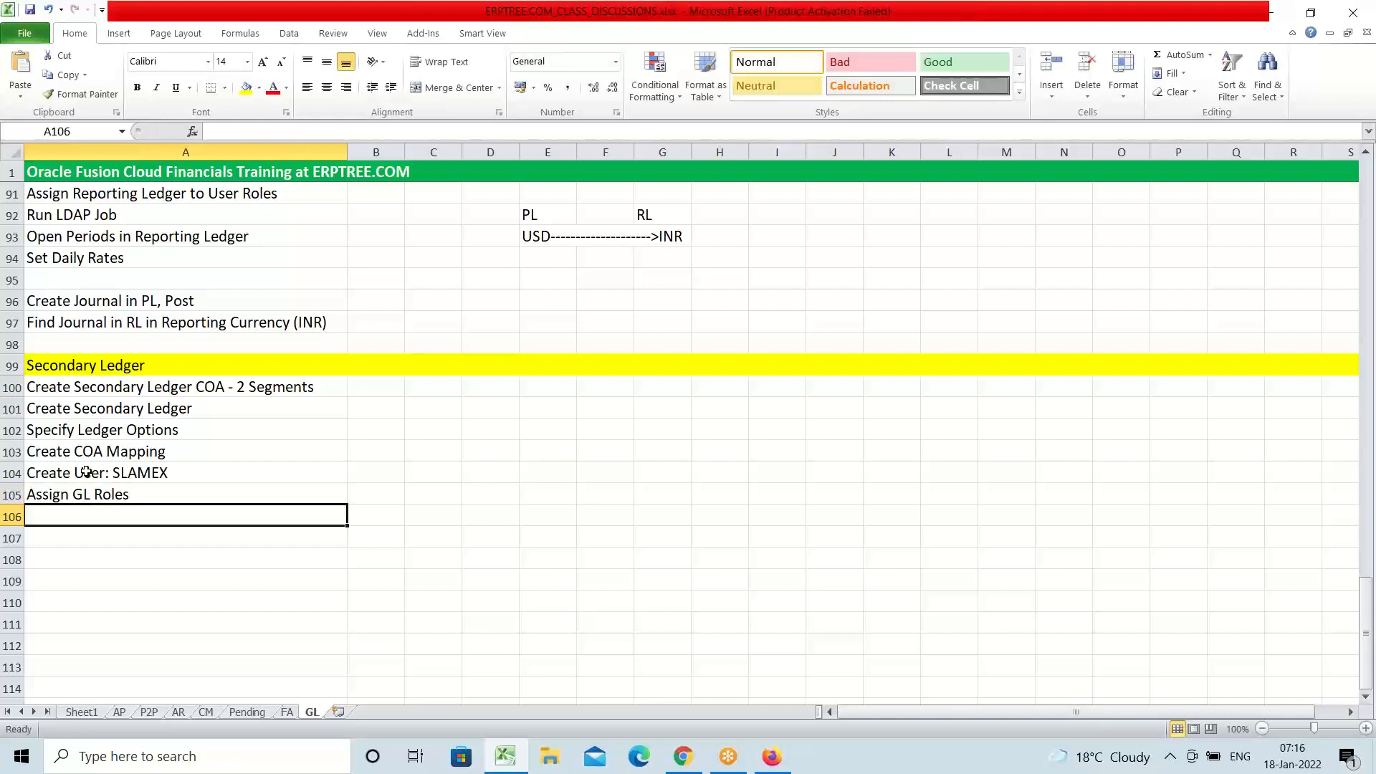
# Add 'Assign Secondary Ledger to GL Roles', 'Run LDAP Job' and 'Open Periods in Secondary Ledger' in A106–A108
pyautogui.write('a')
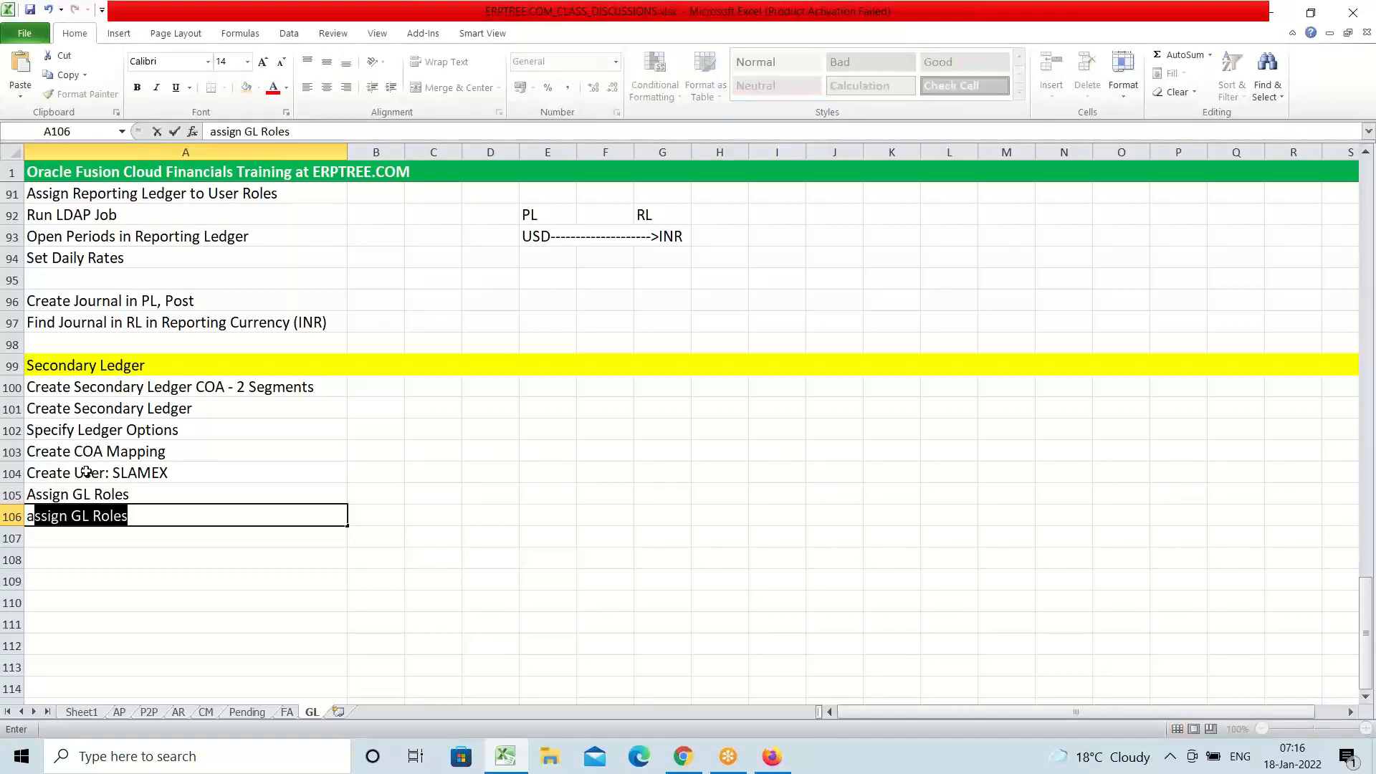
pyautogui.press('BackSpace')
pyautogui.press('BackSpace')
pyautogui.write('Assig')
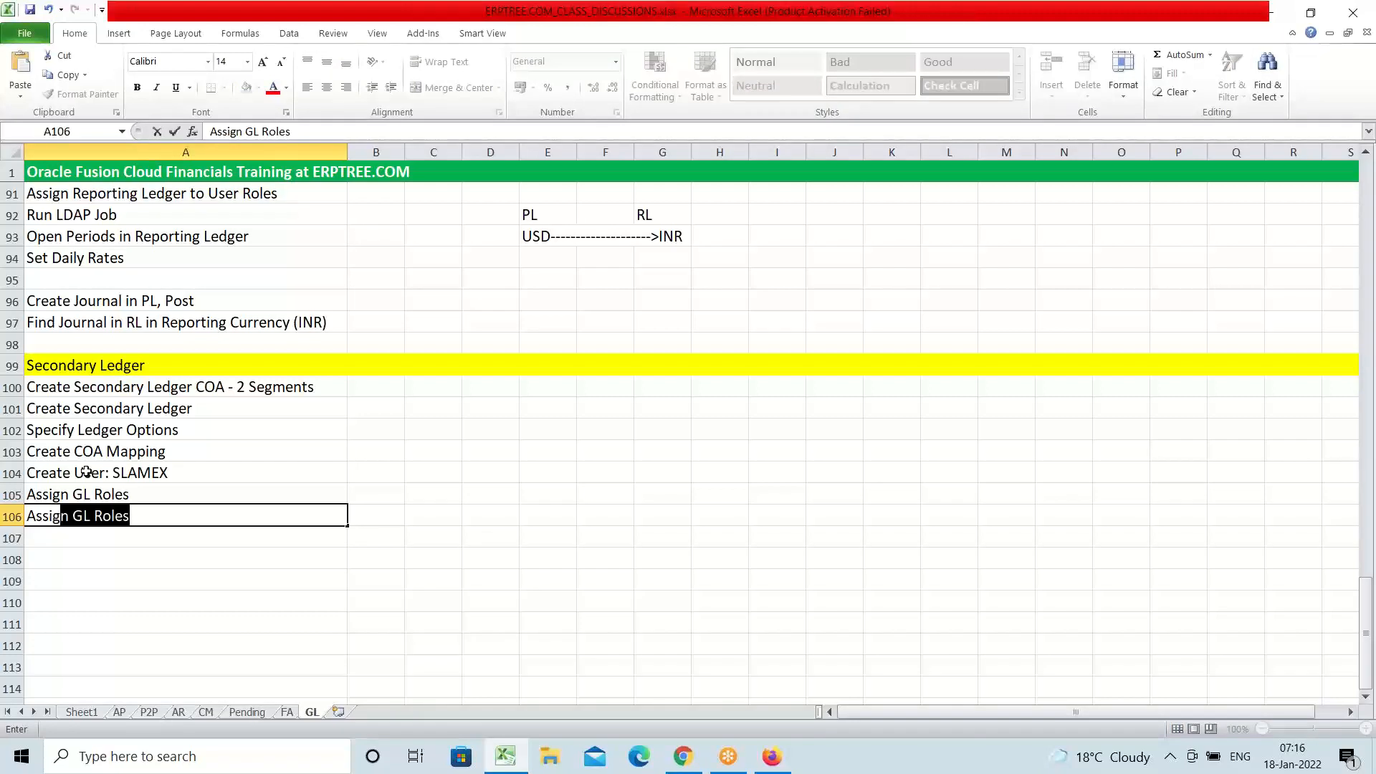
pyautogui.write('n Second')
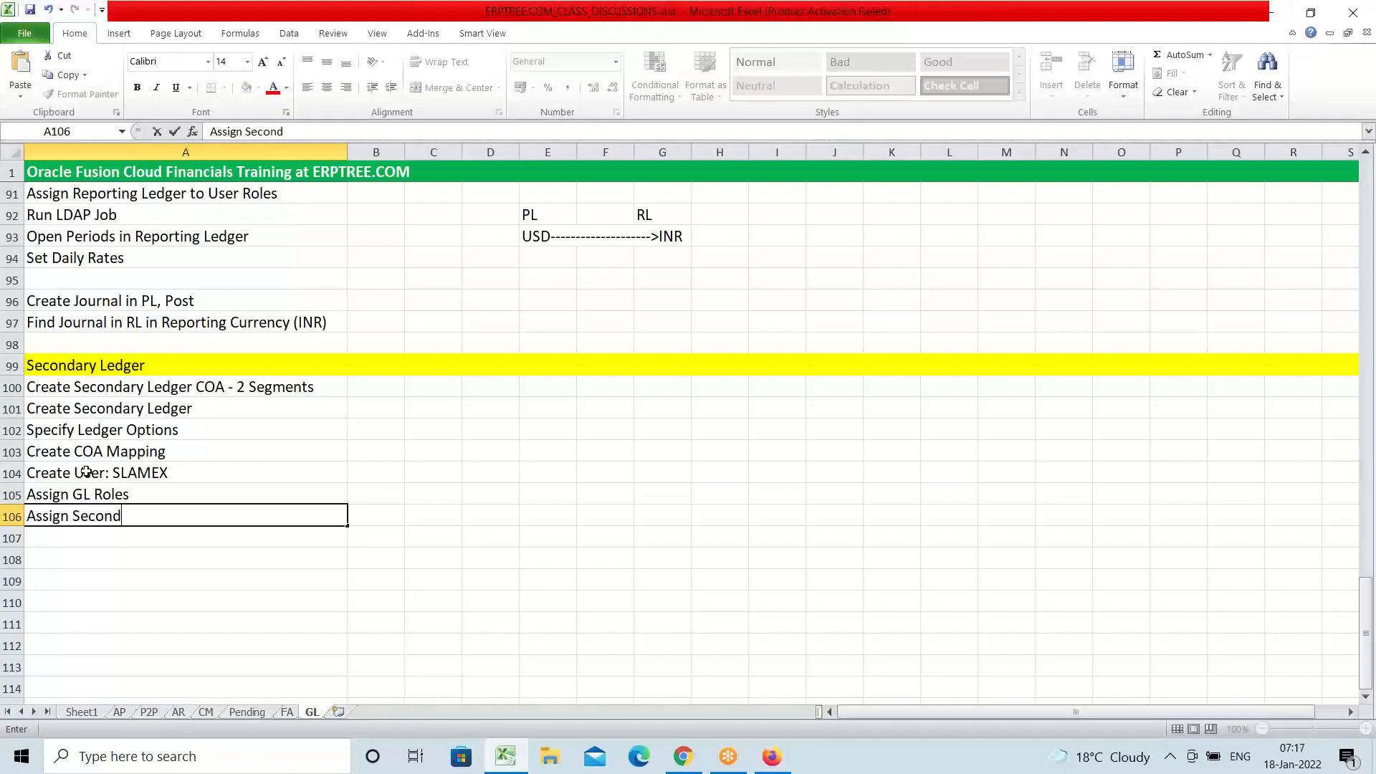
pyautogui.write('ary Ledger to GL R')
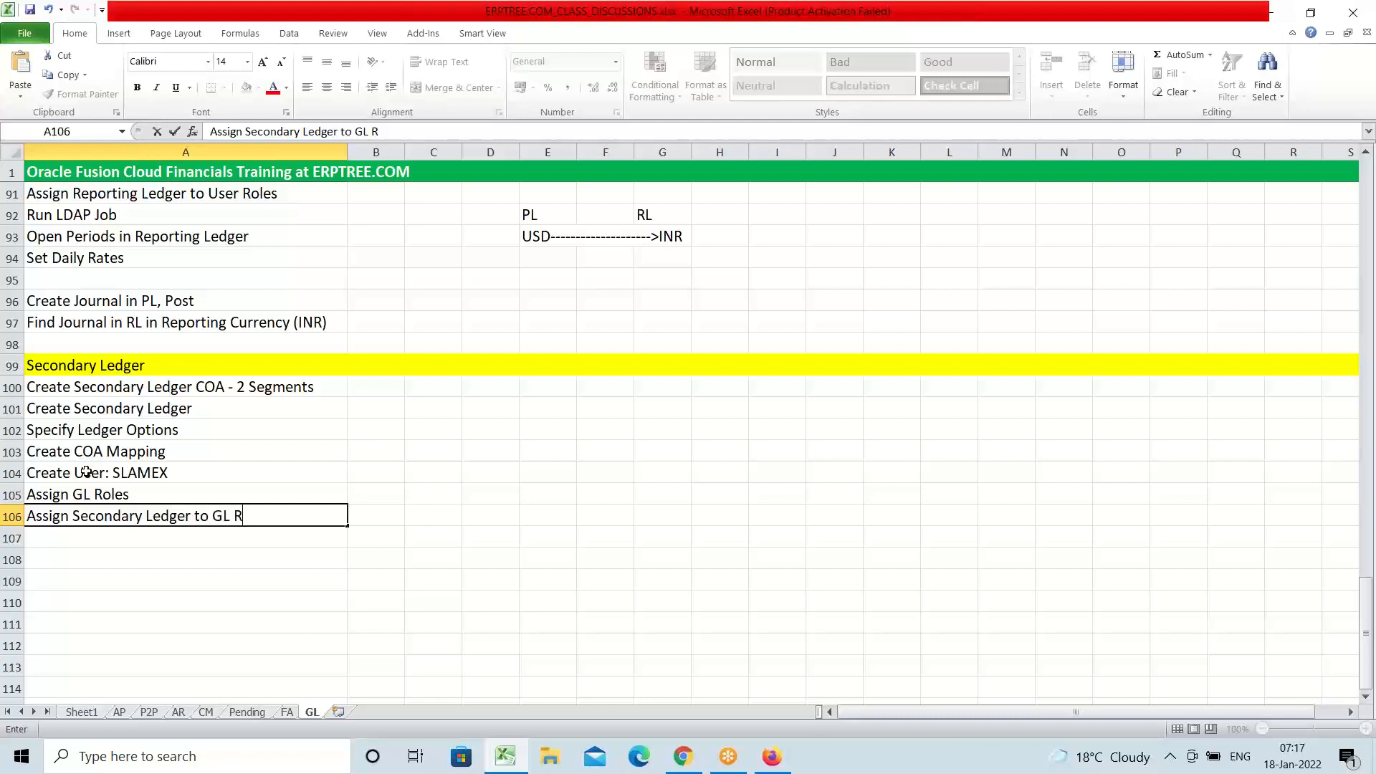
pyautogui.write('oles')
pyautogui.press('Return')
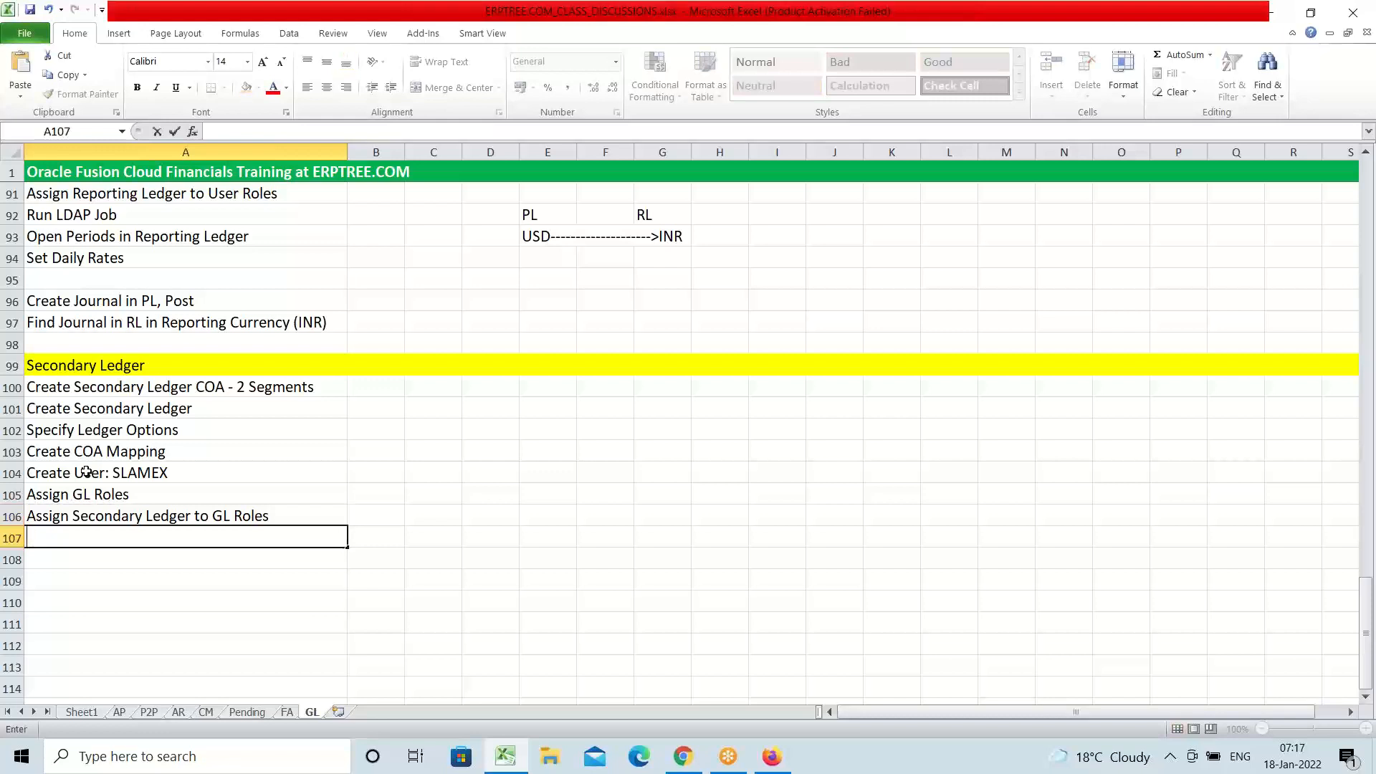
pyautogui.write('Run LDAP Job')
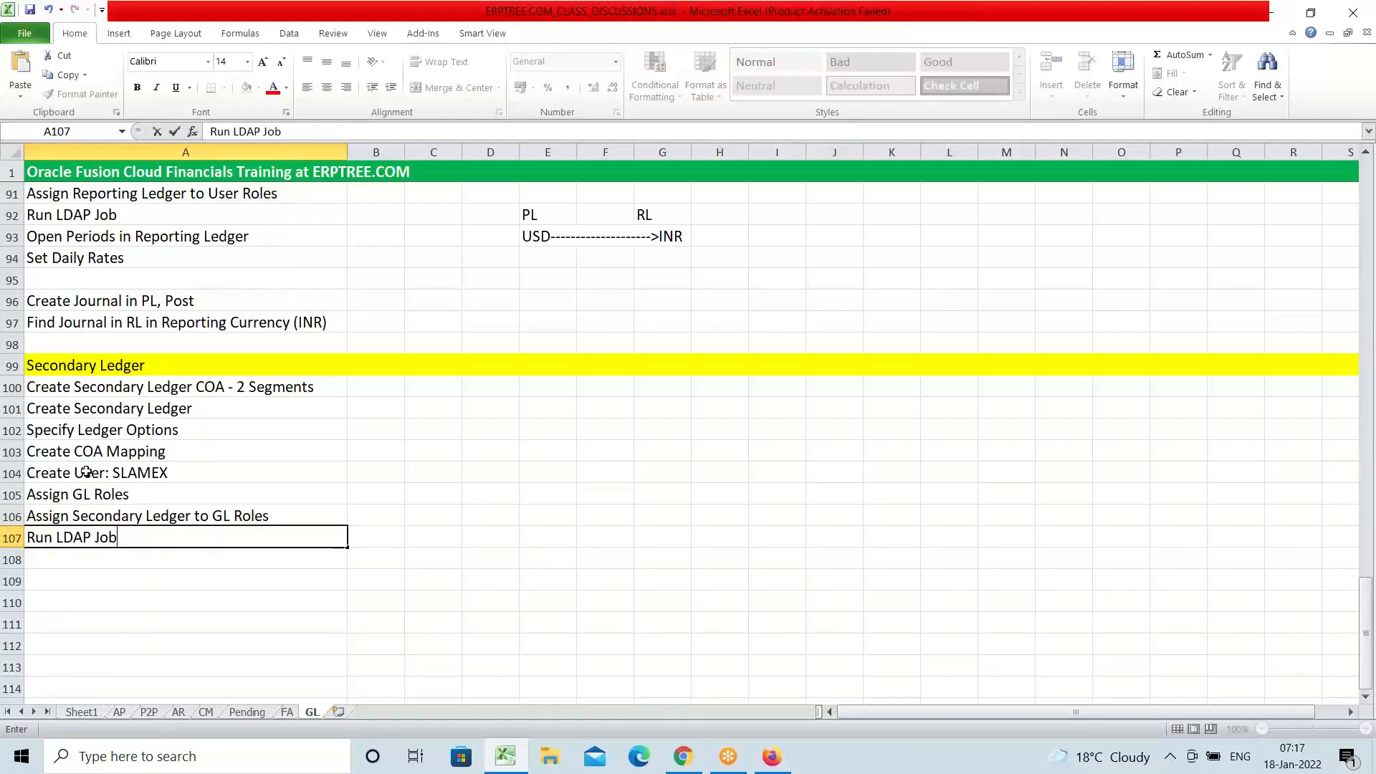
pyautogui.press('Return')
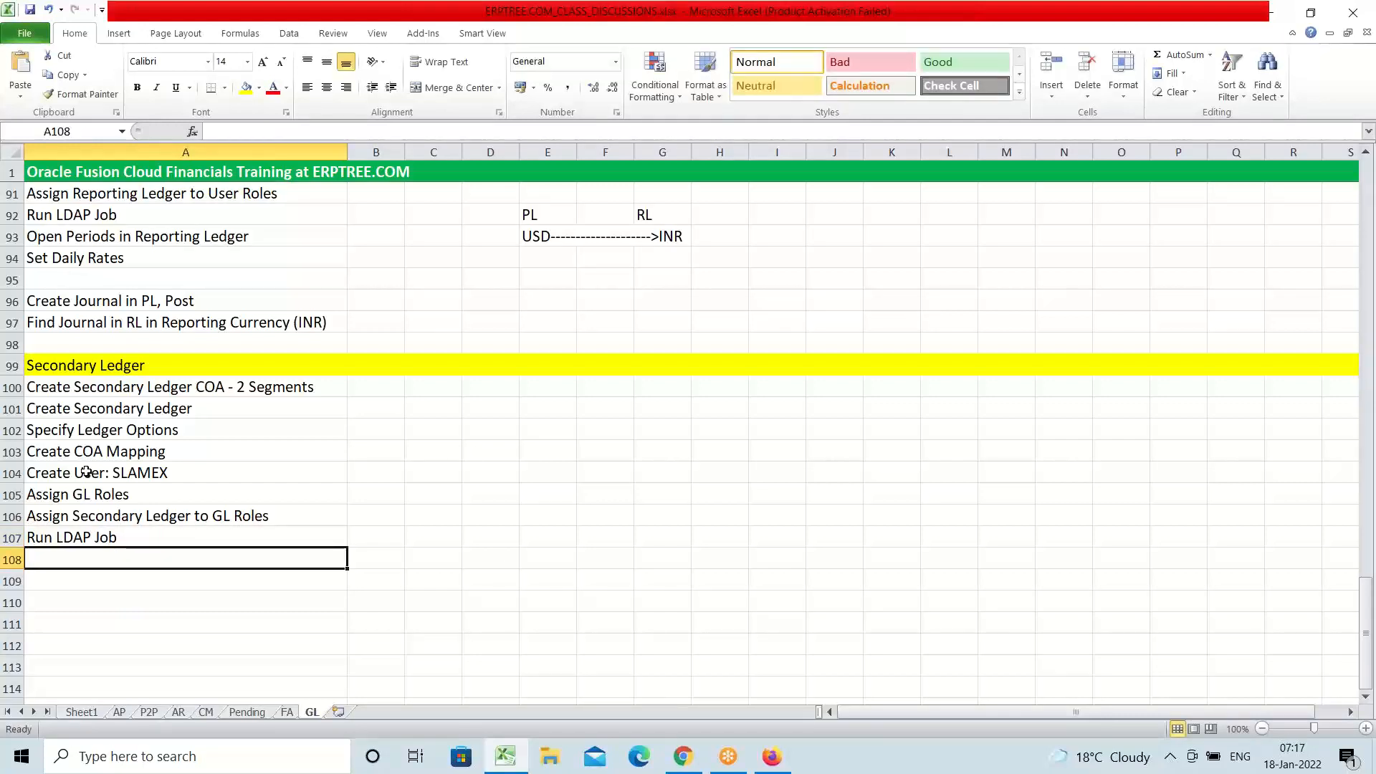
pyautogui.write('Open')
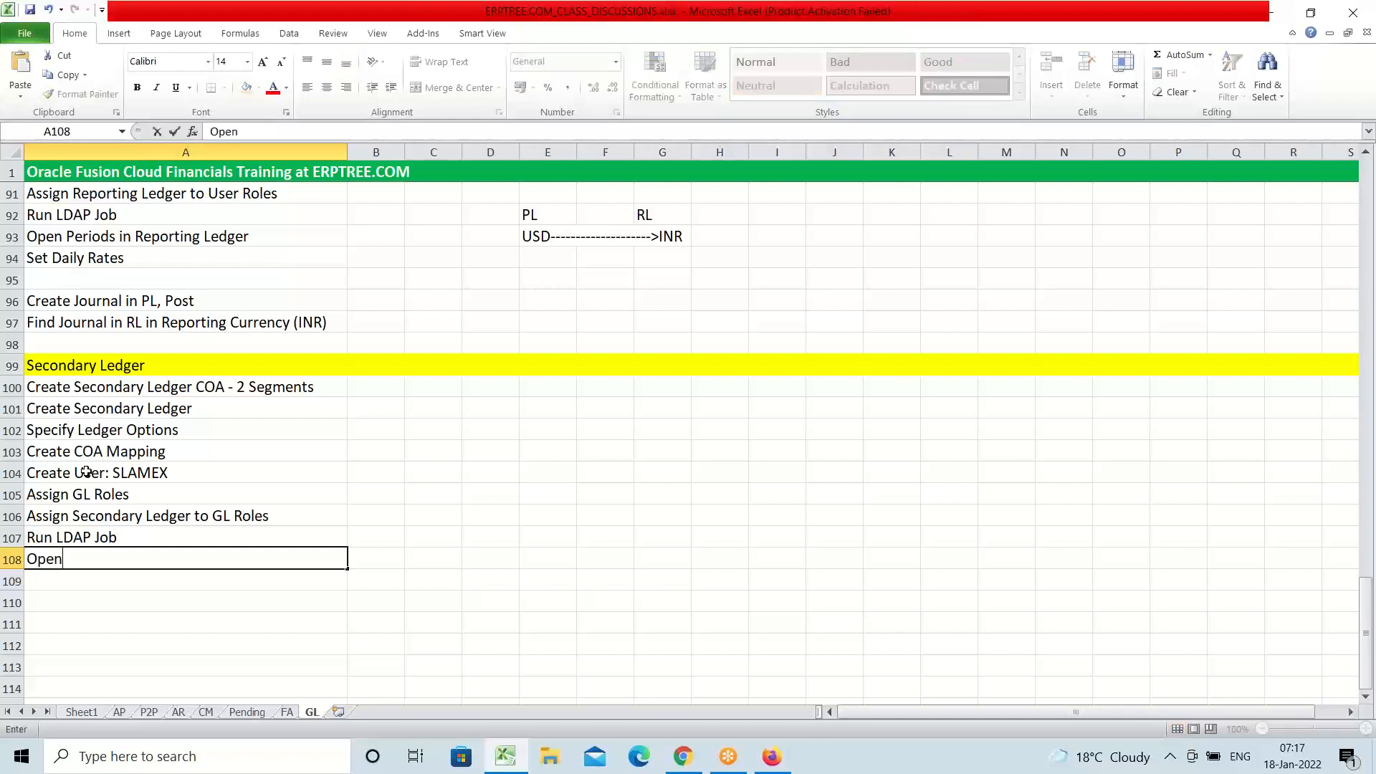
pyautogui.write(' Periods in Secondar')
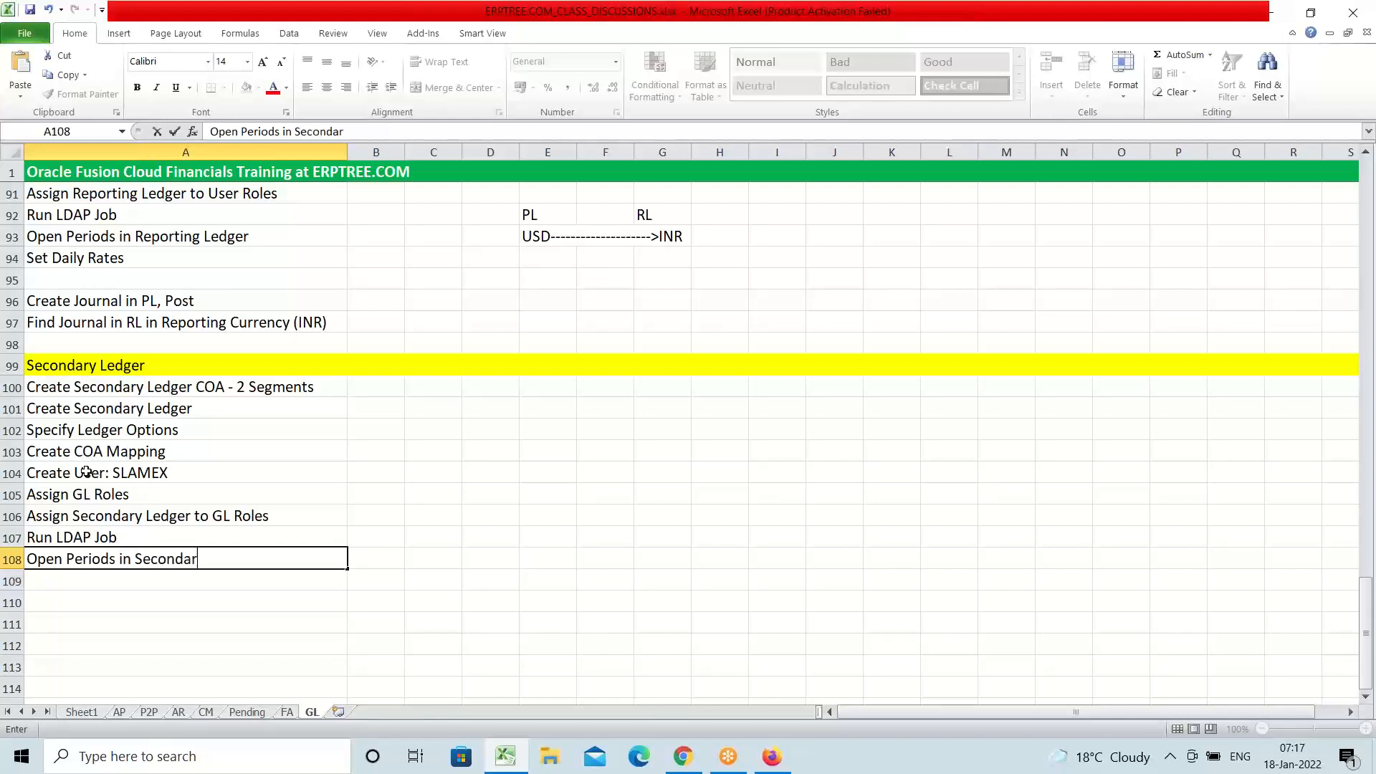
pyautogui.write('y Ledger')
pyautogui.press('Return')
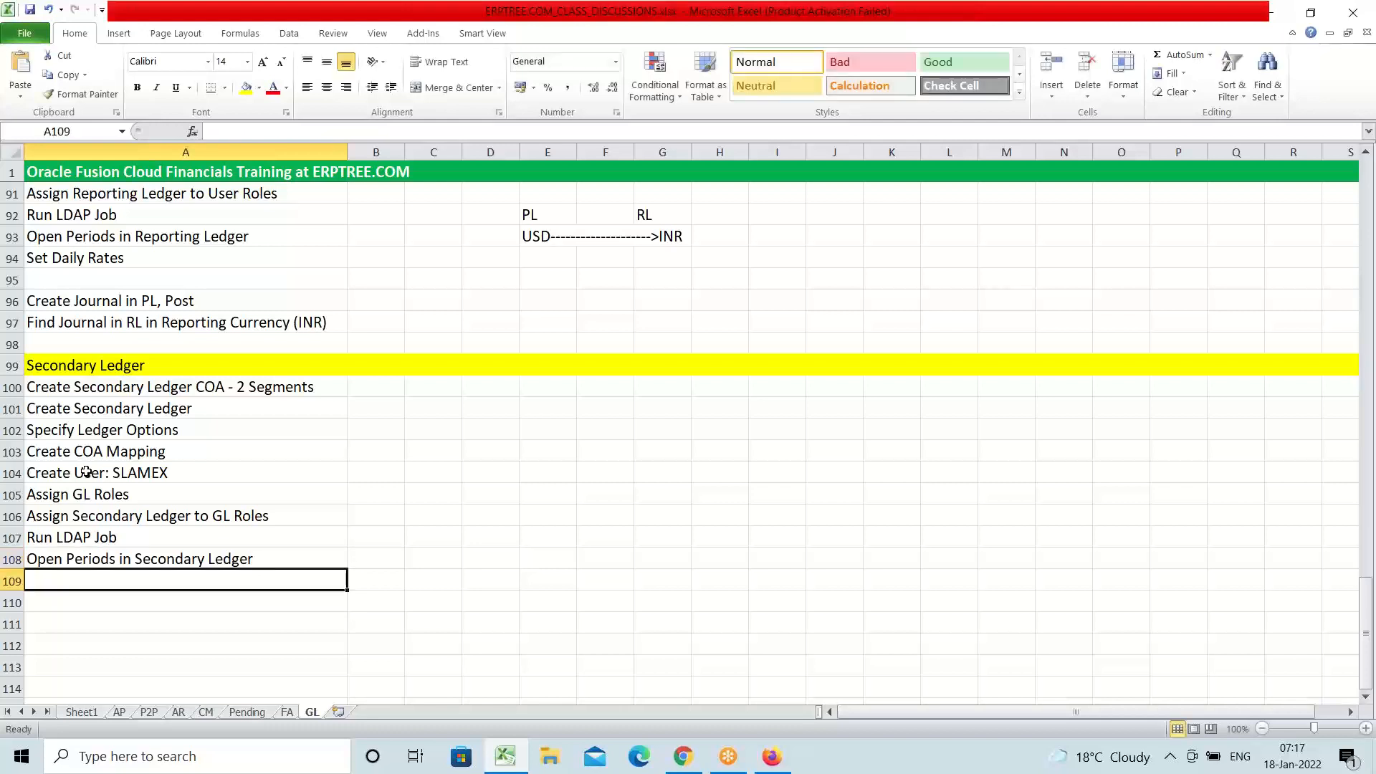
pyautogui.press('Return')
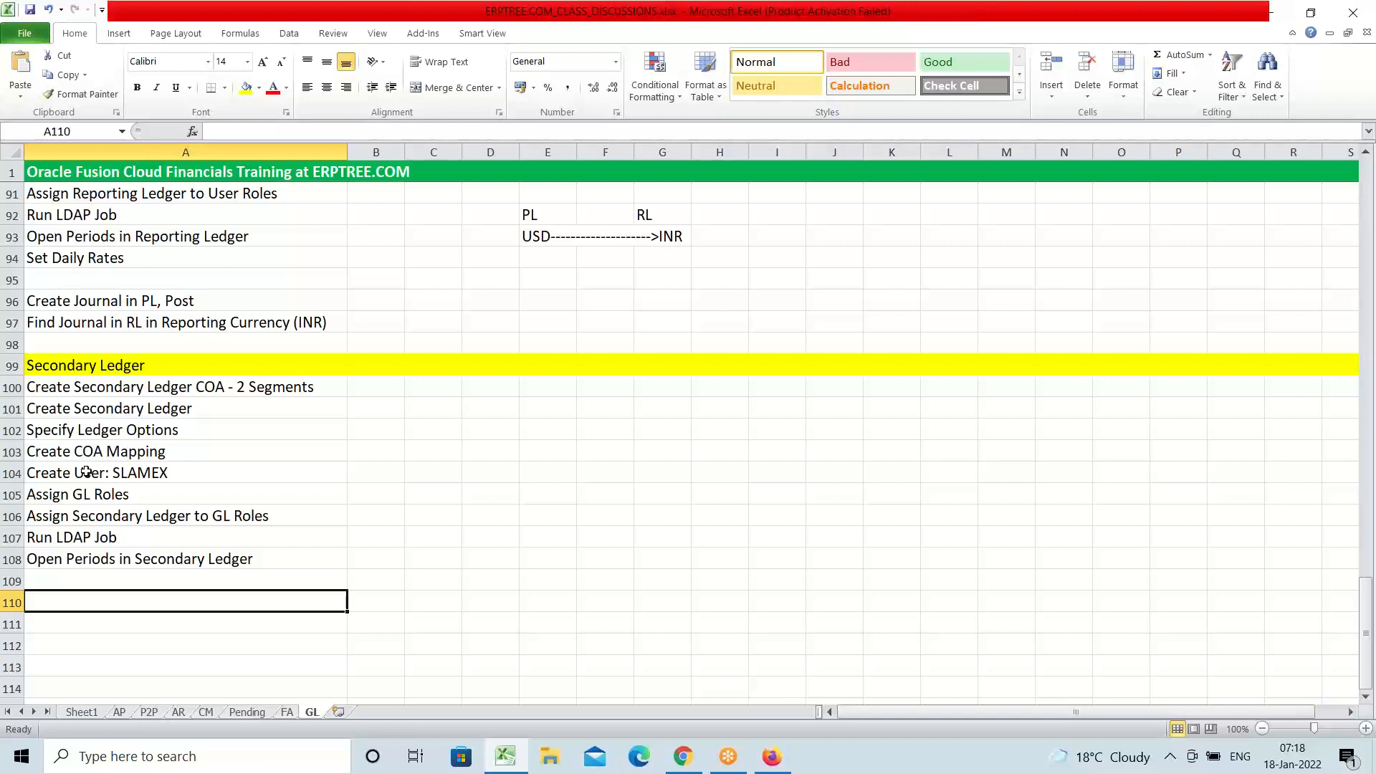
# Enter 'Create Journal in Primary Ledger, Post' in A110 and 'Find Journal Secondary Ledger' in A111, then save
pyautogui.write('c')
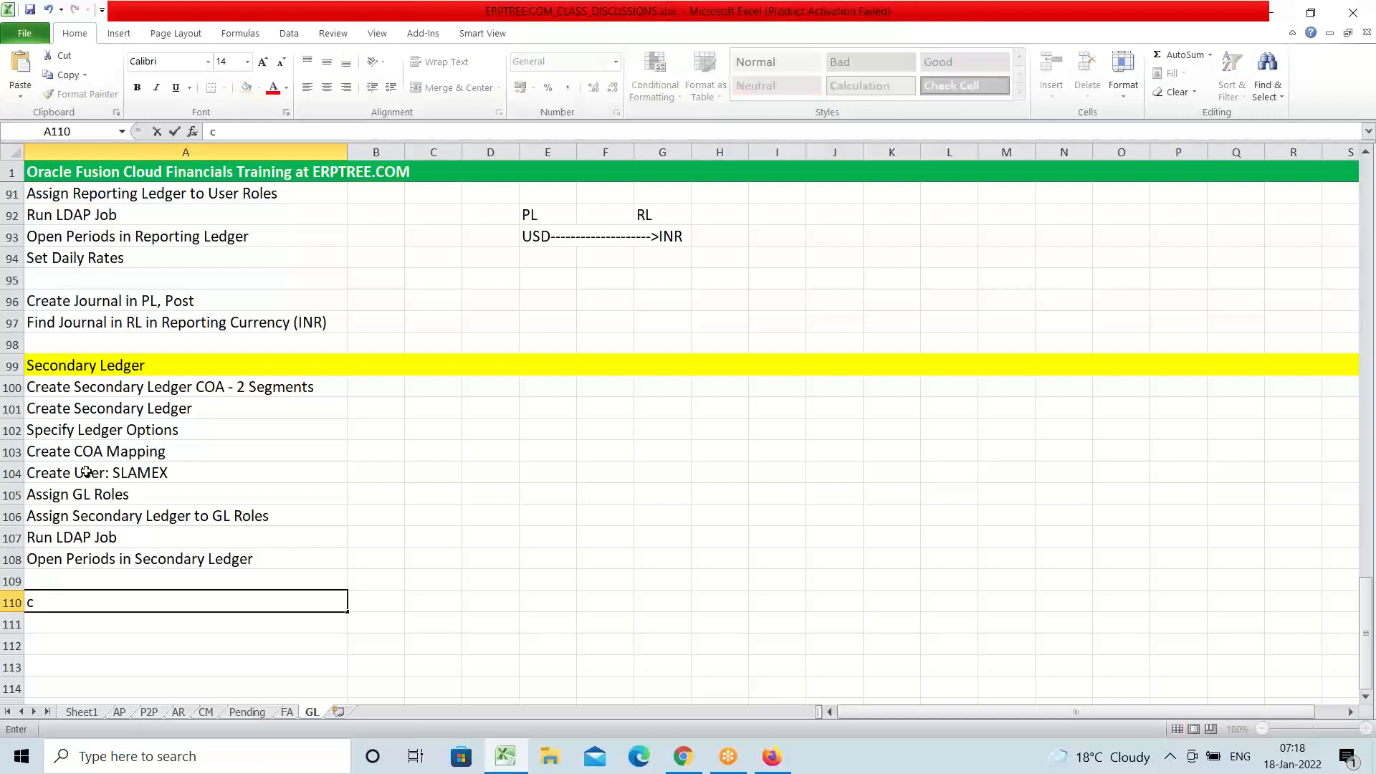
pyautogui.press('BackSpace')
pyautogui.write('Create Journal')
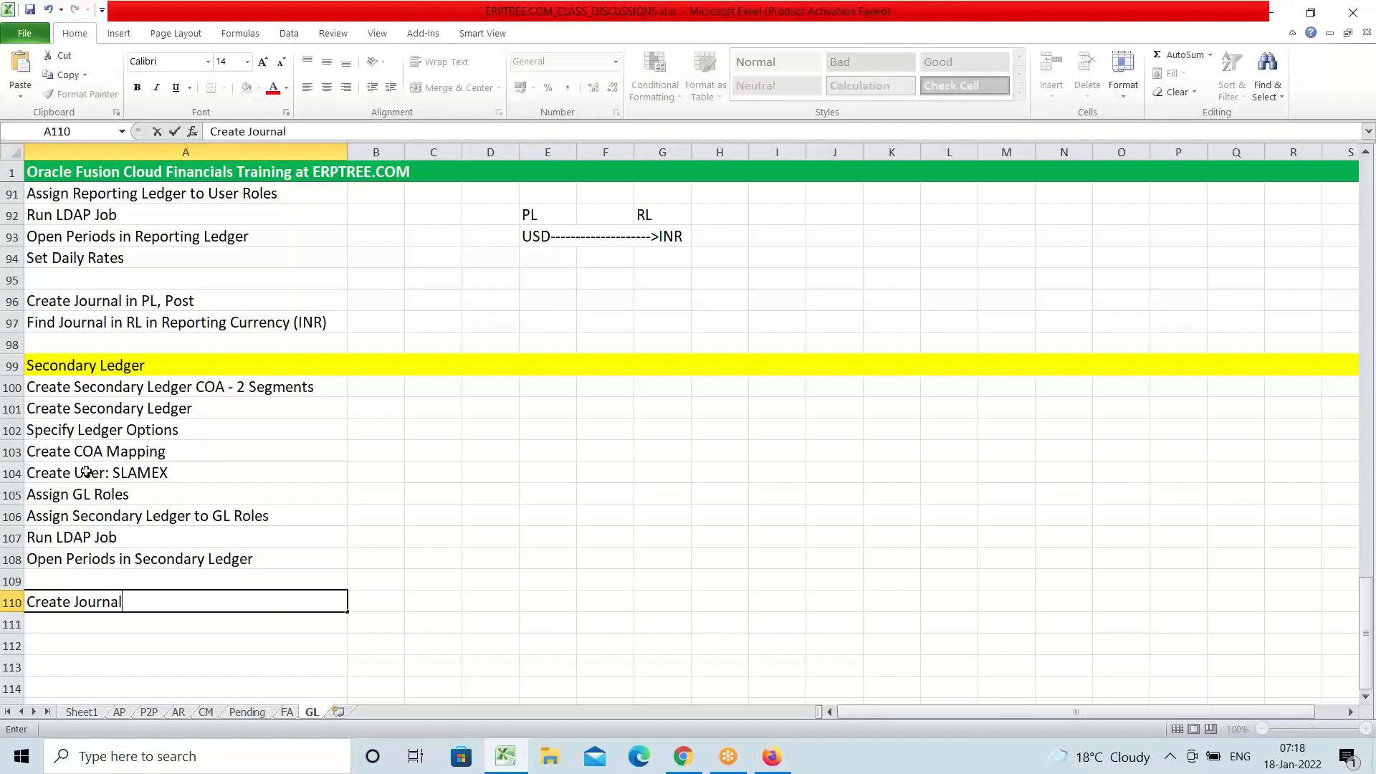
pyautogui.write(' in Primary Le')
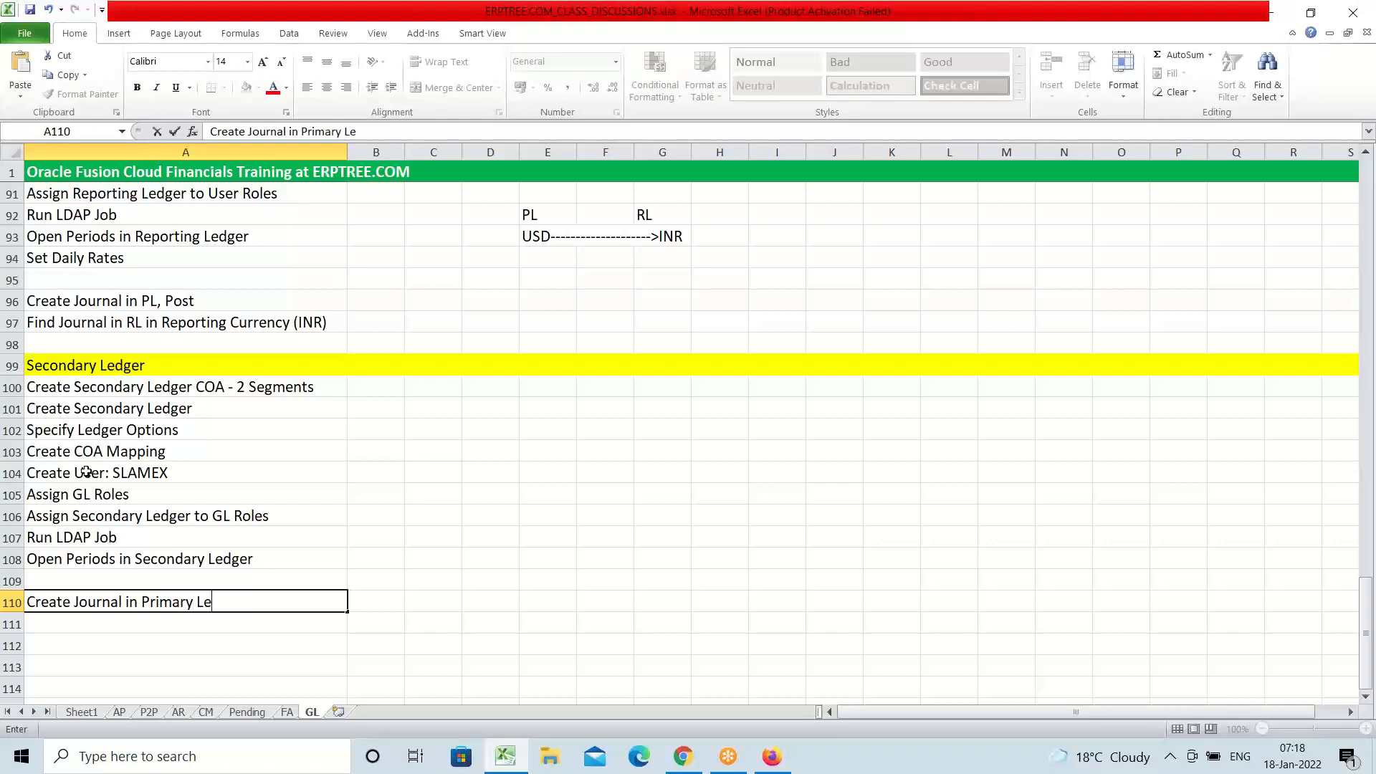
pyautogui.write('dger, Post')
pyautogui.press('Return')
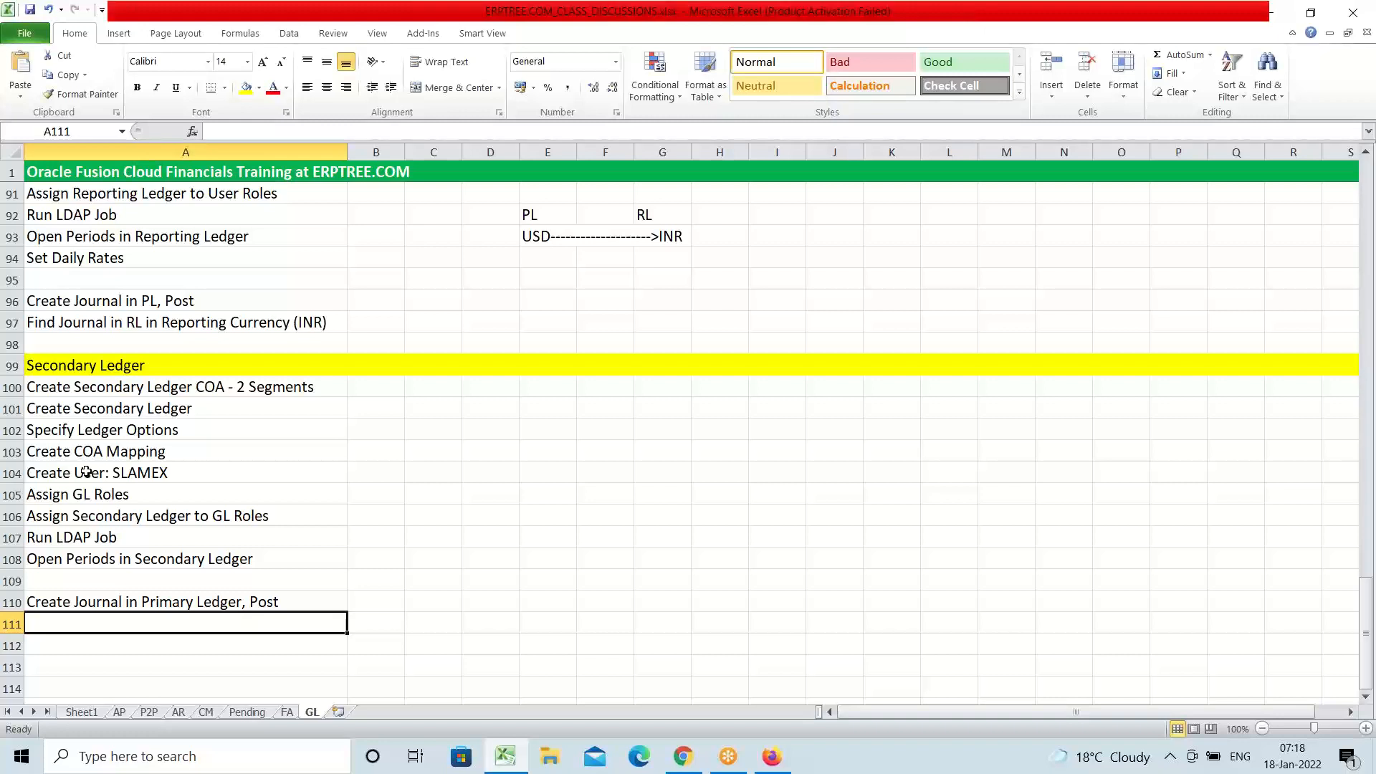
pyautogui.write('Find')
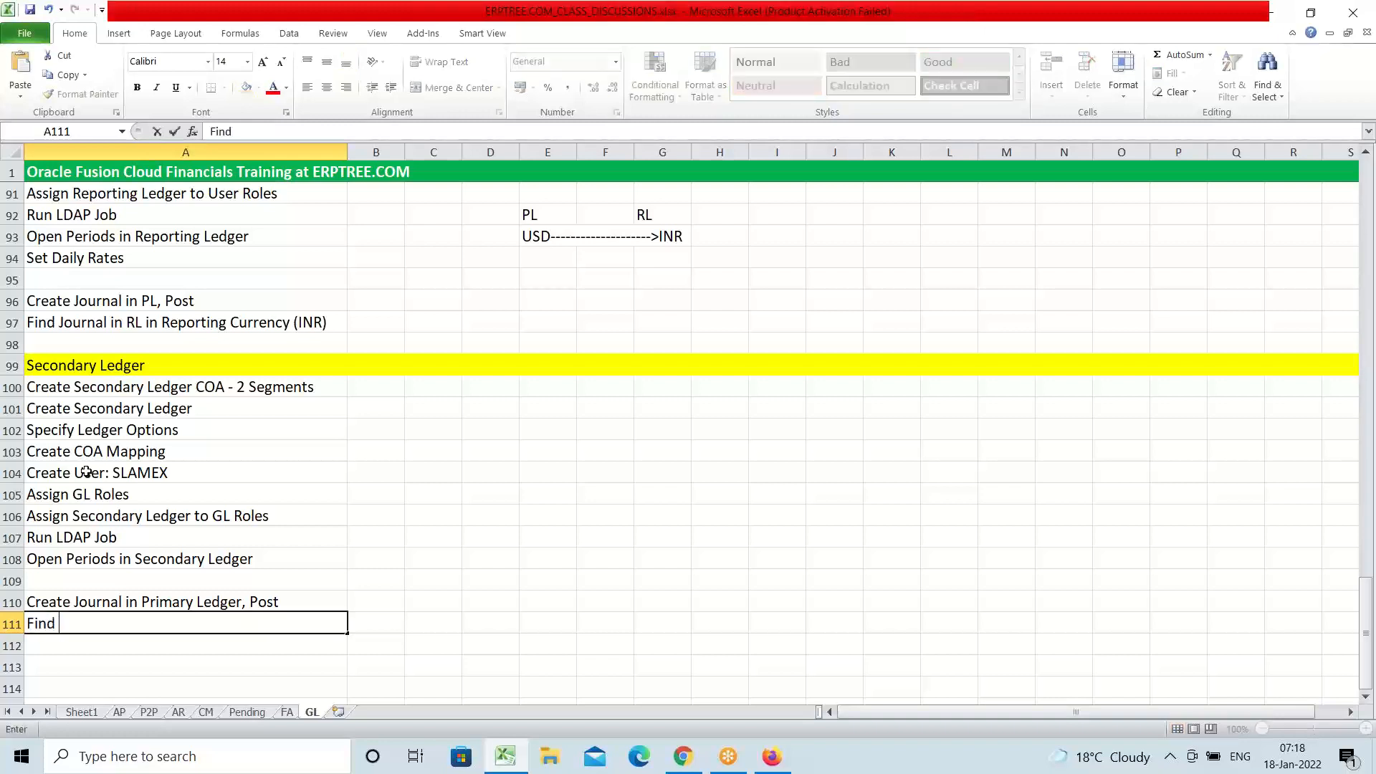
pyautogui.write(' Journal Se')
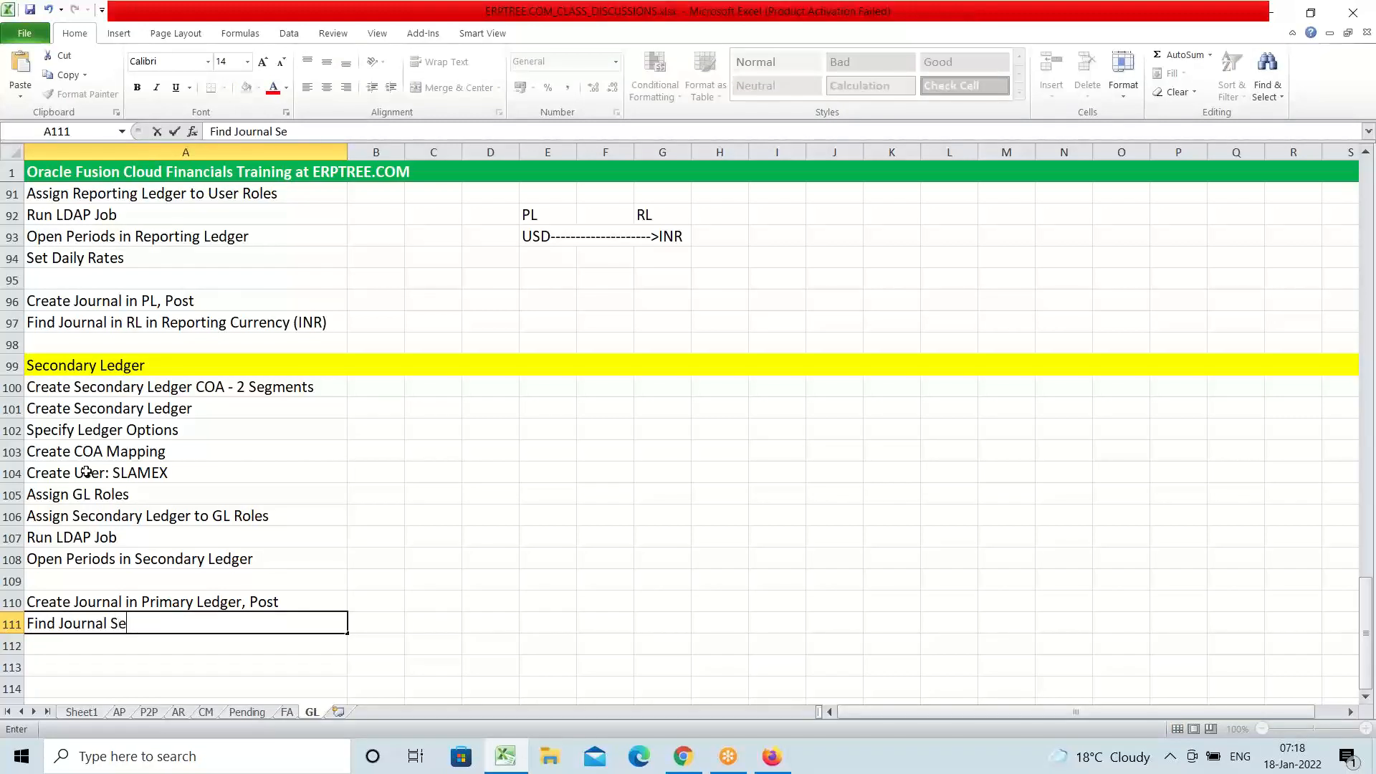
pyautogui.write('condary Ledger')
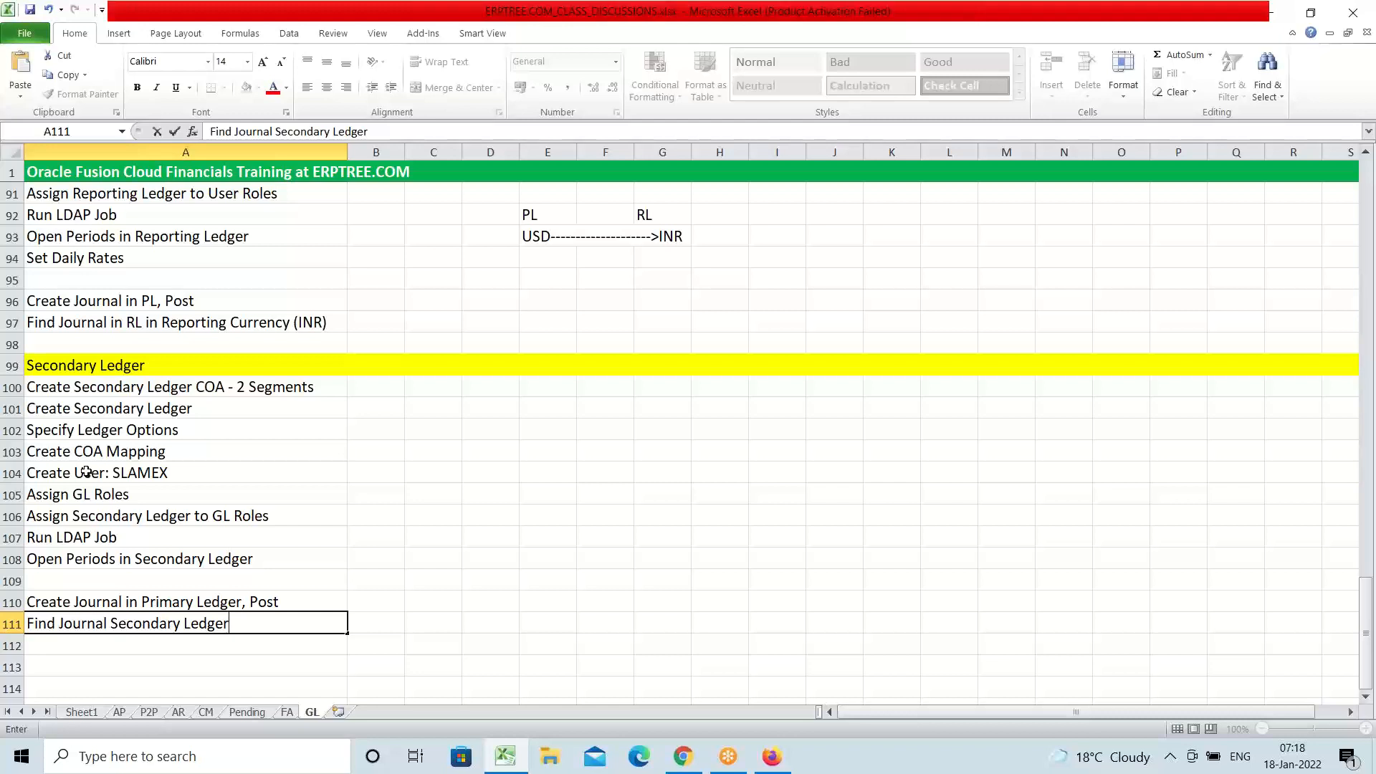
pyautogui.hotkey('ctrl', 's')
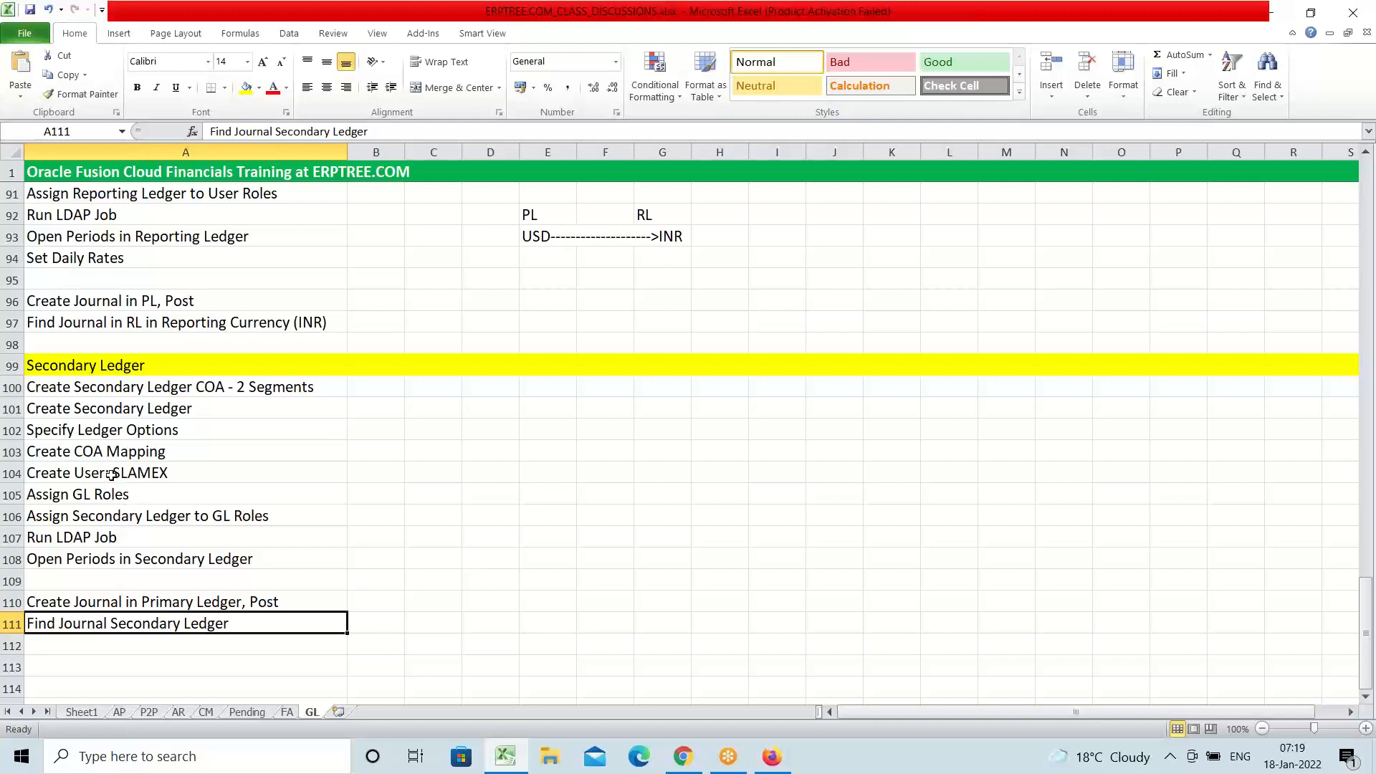
# Review the Create COA Mapping, Find Journal Secondary Ledger and Create Secondary Ledger COA rows, then return to Oracle Journals
pyautogui.click(94, 451)
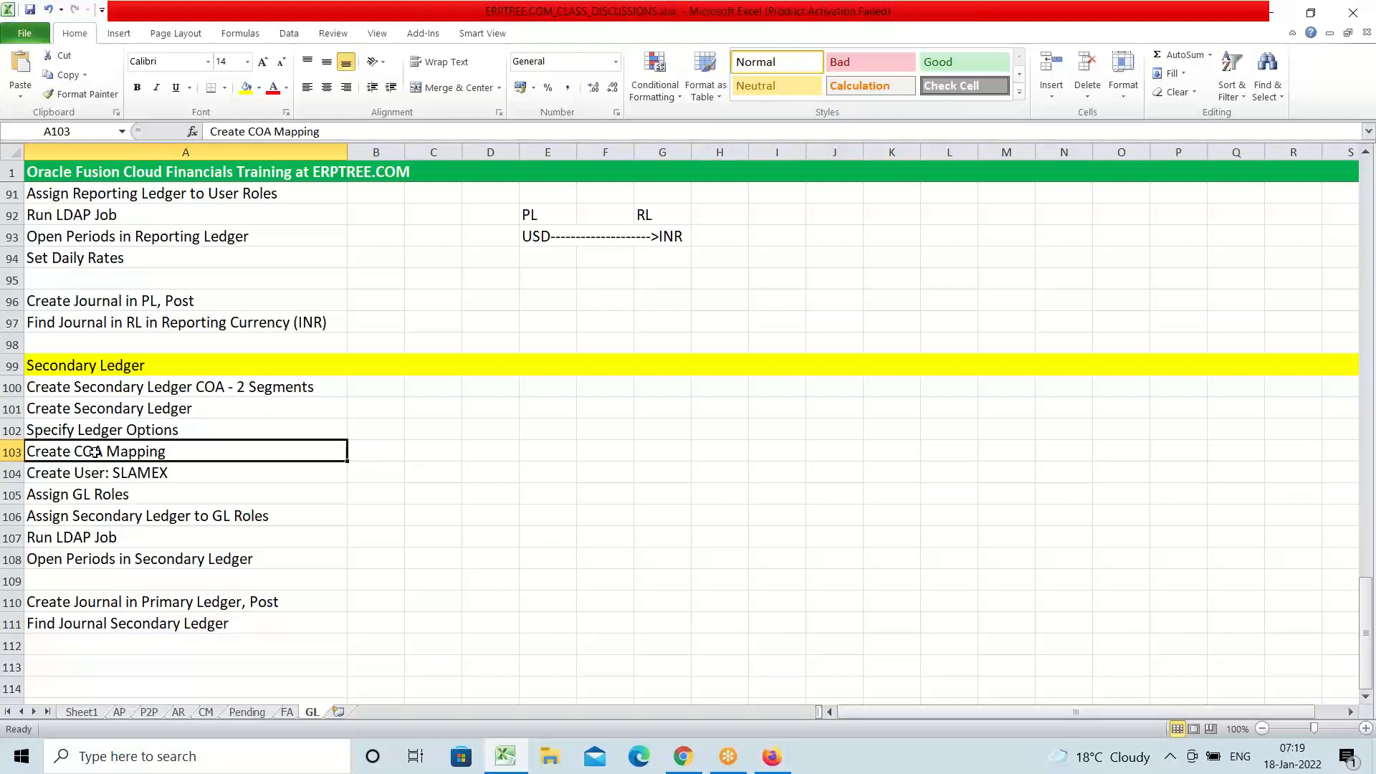
pyautogui.click(135, 628)
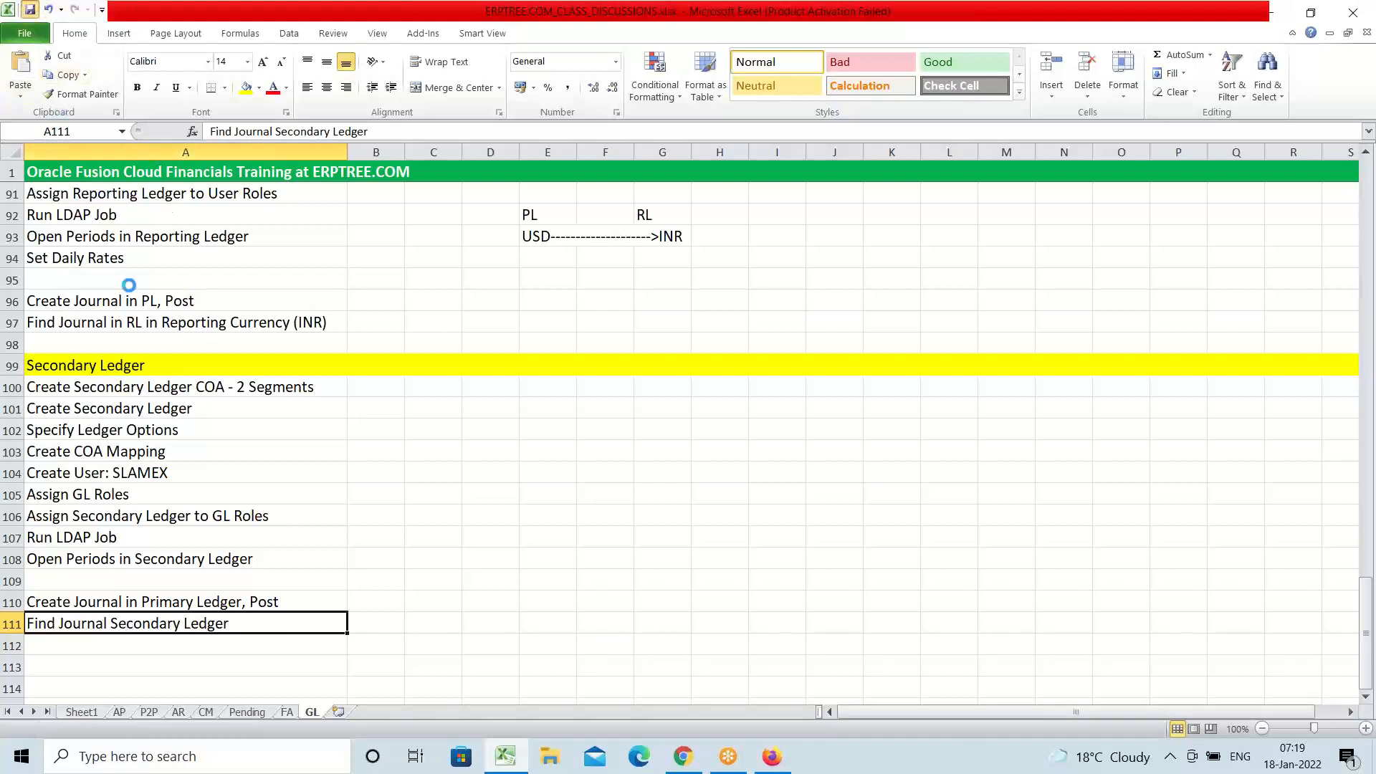
pyautogui.click(120, 388)
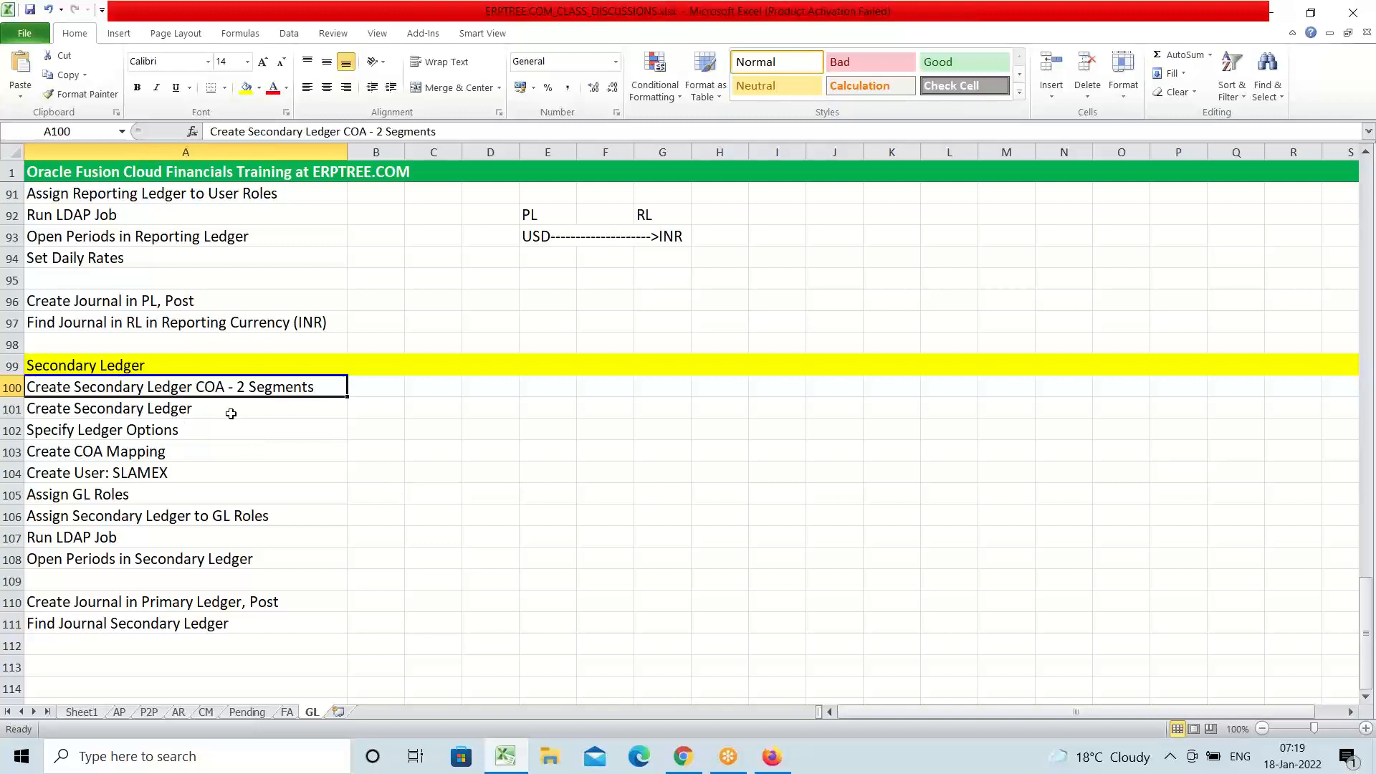
pyautogui.click(772, 756)
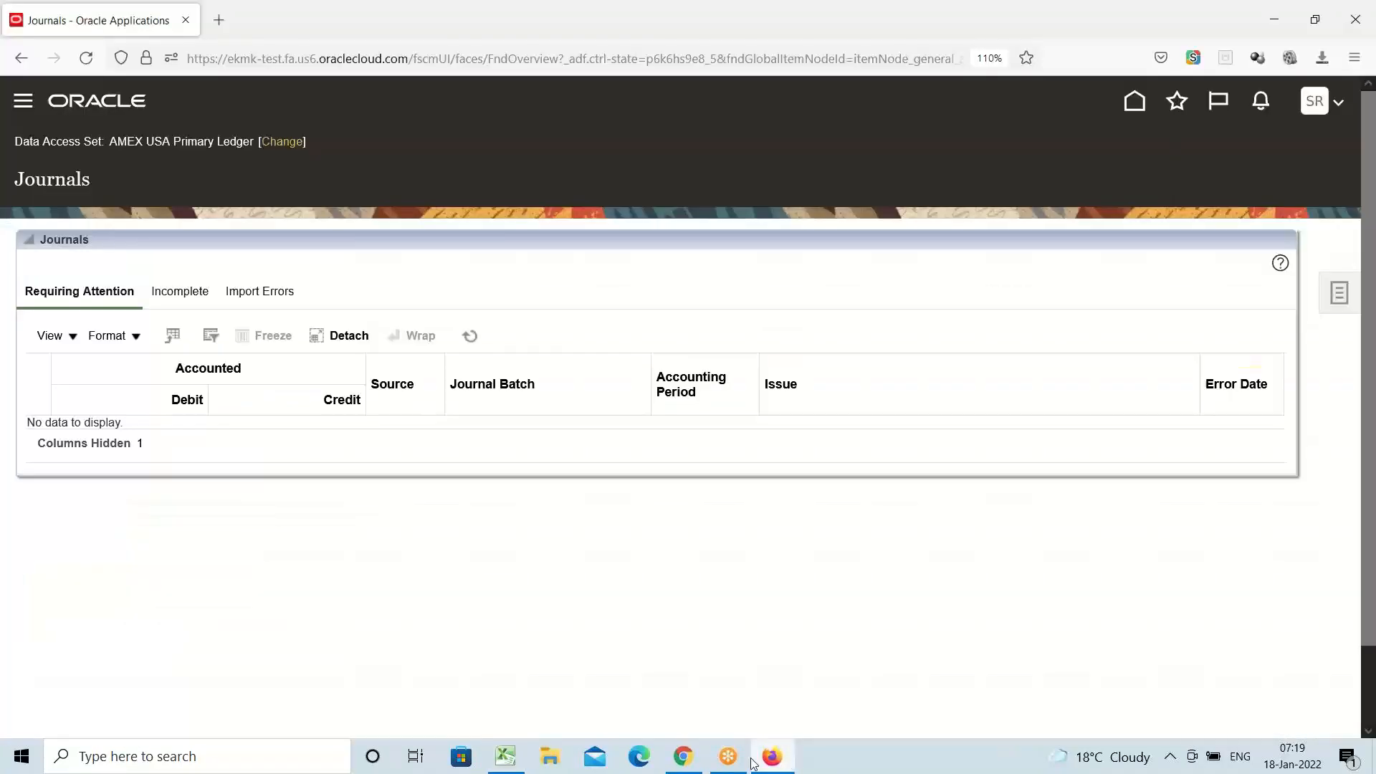
# Sign out of Oracle Fusion Cloud from the user menu and confirm the logout
pyautogui.click(1310, 105)
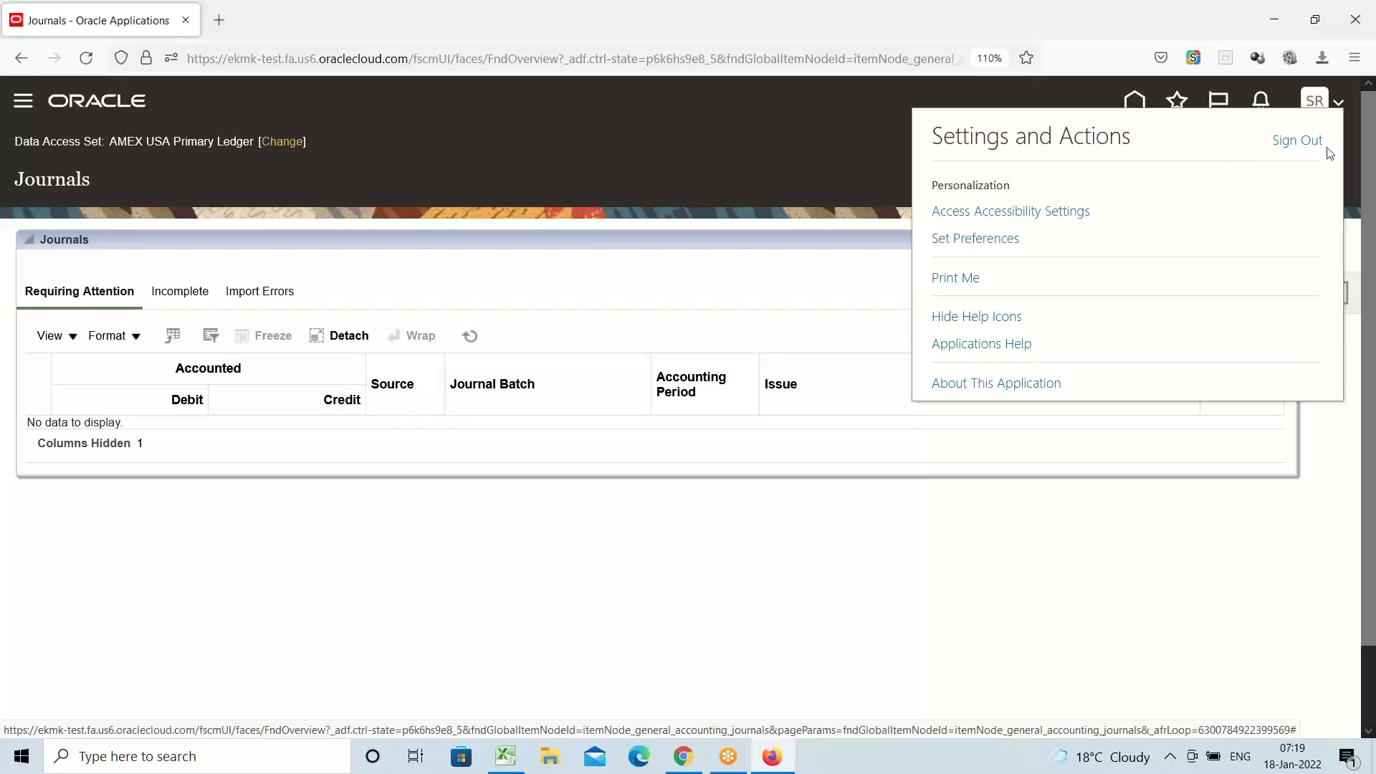
pyautogui.click(1297, 140)
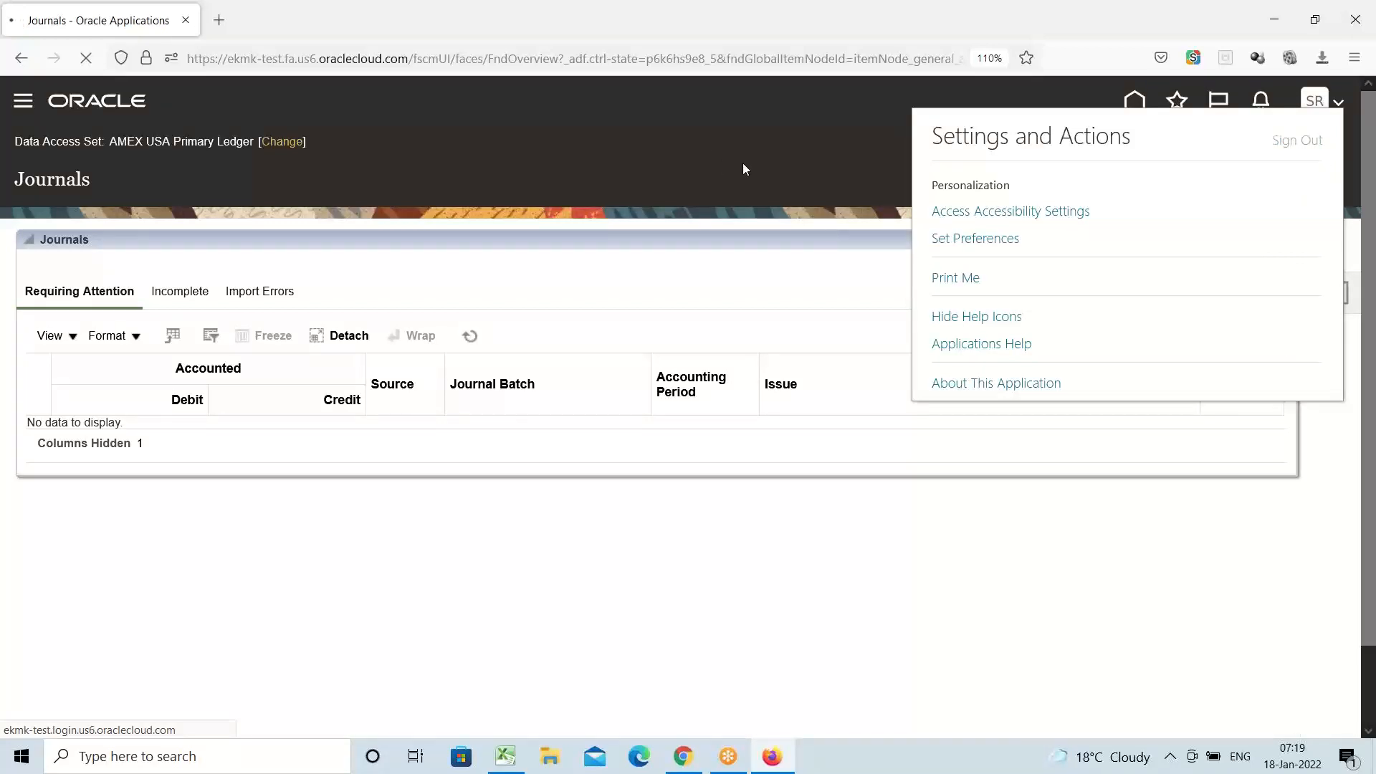
pyautogui.click(713, 451)
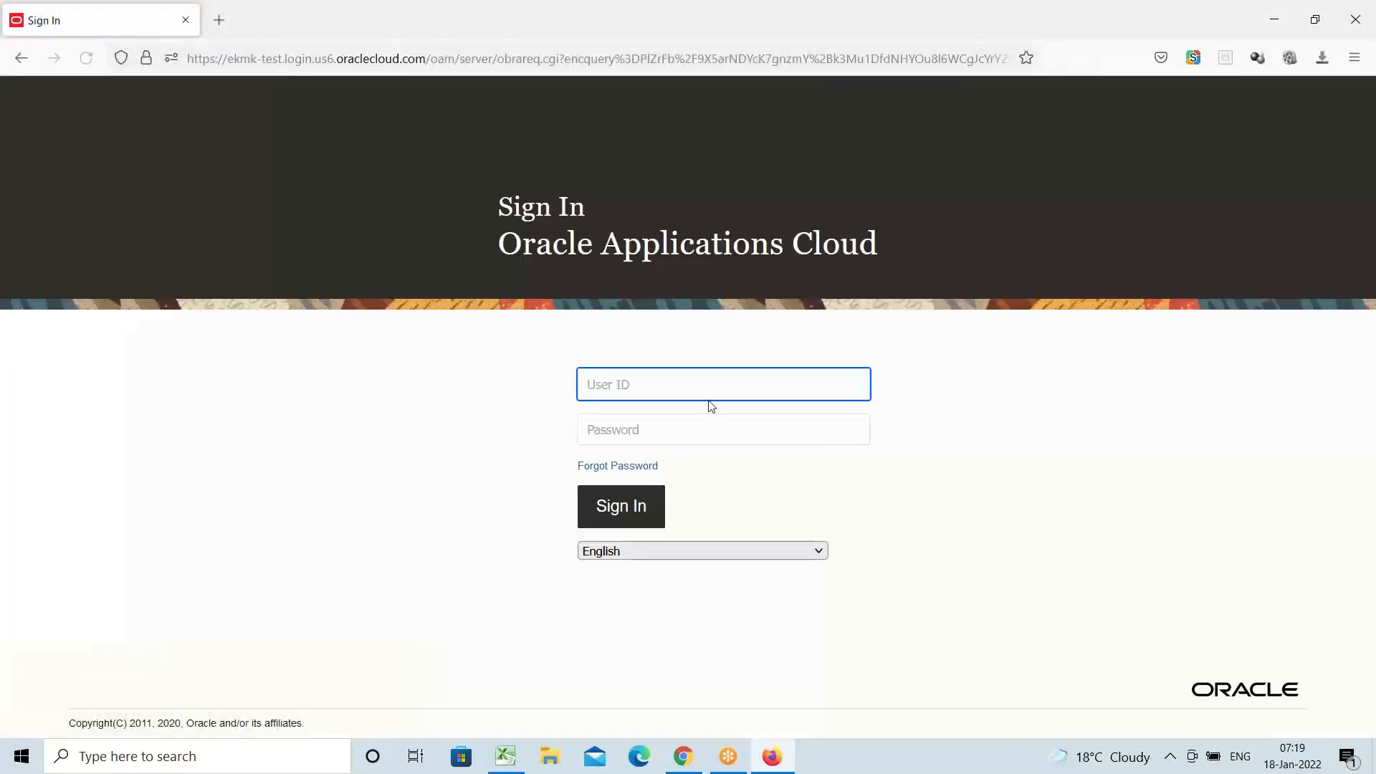
# Sign in with the other user's ID and password, then bring the Excel notes forward
pyautogui.write('amex')
pyautogui.press('Tab')
pyautogui.write('********')
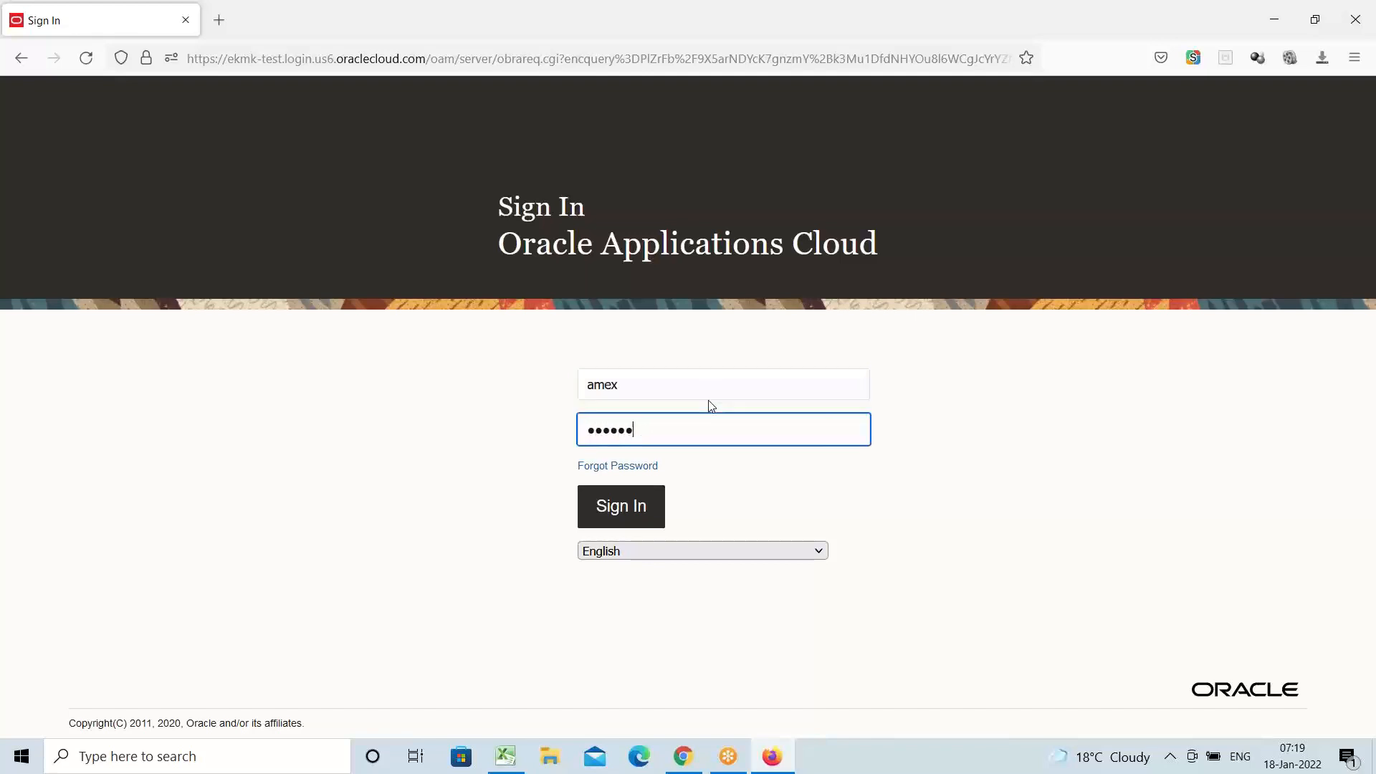
pyautogui.press('Return')
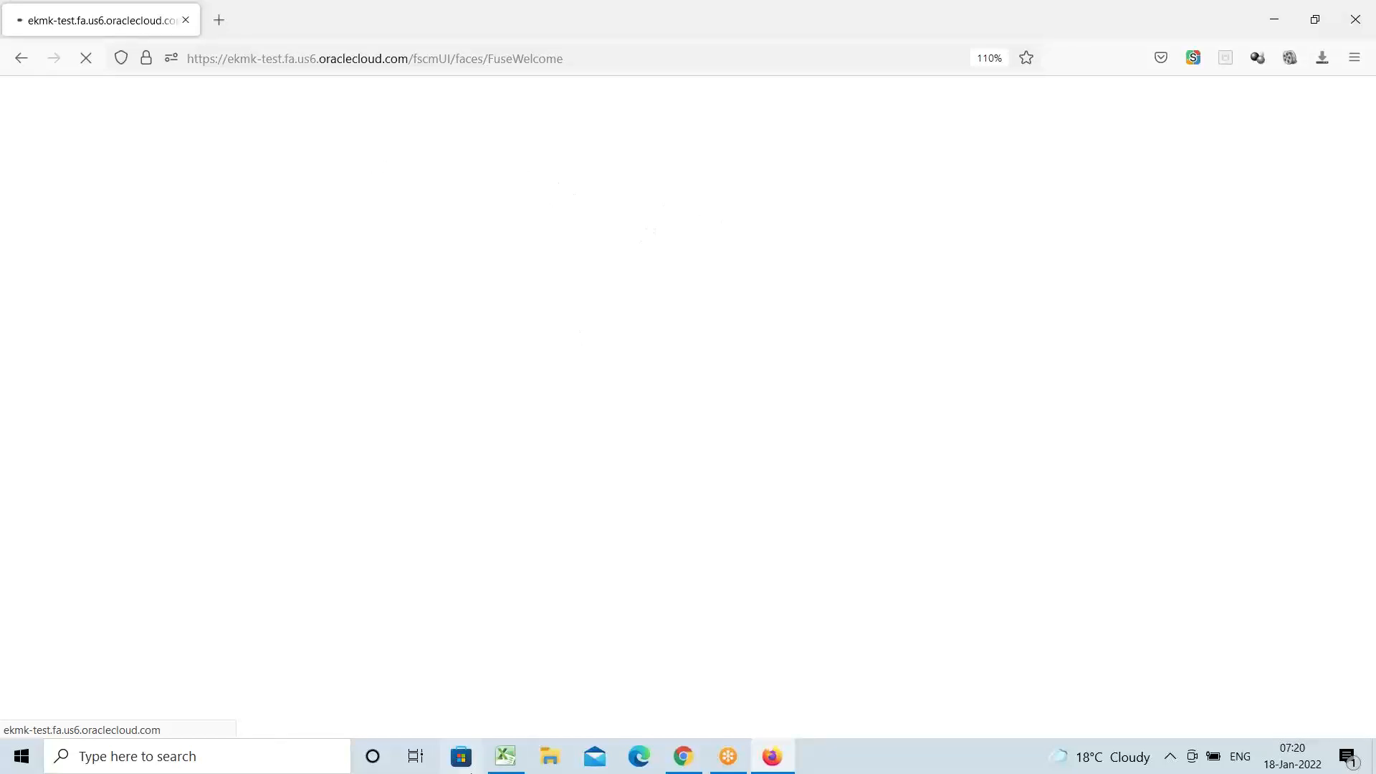
pyautogui.click(505, 756)
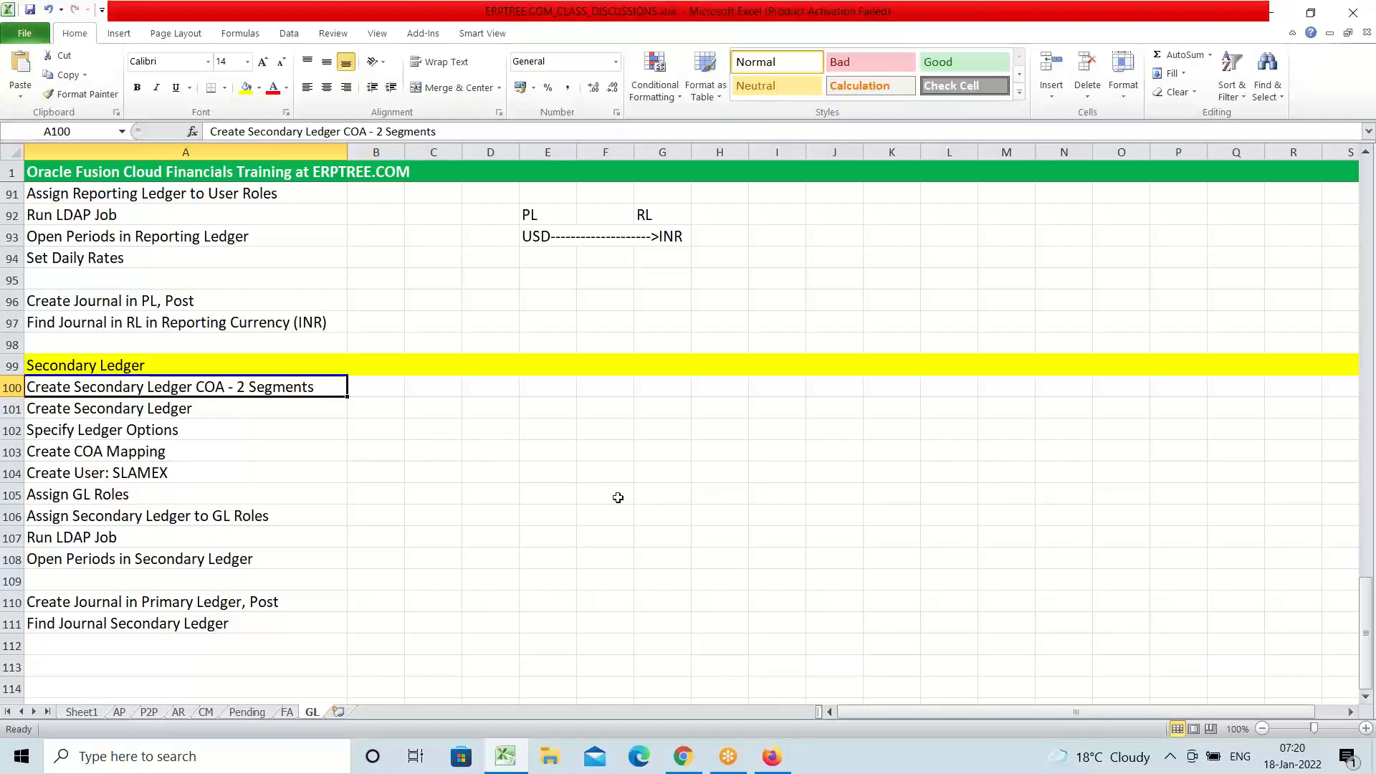
# Open Setup and Maintenance from the user menu and reach its Tasks Search page
pyautogui.click(780, 762)
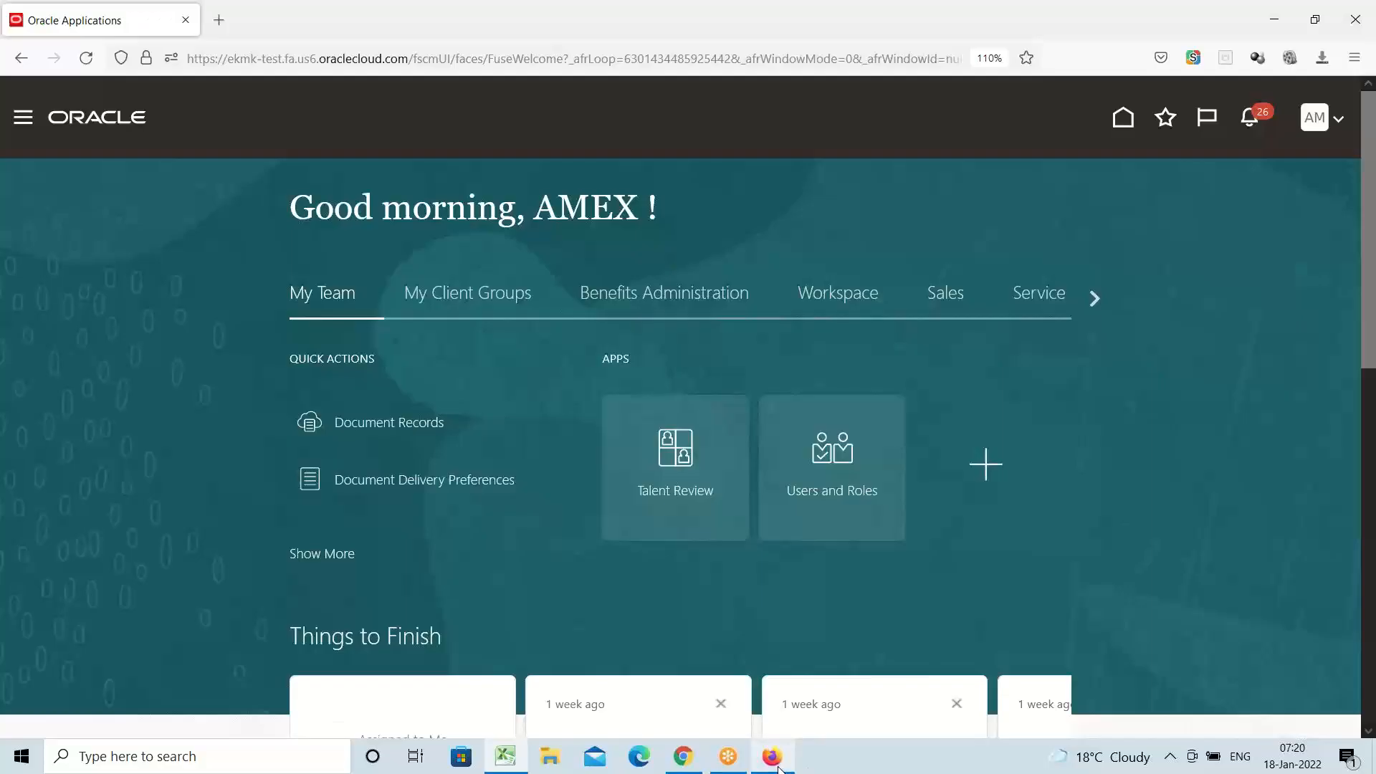
pyautogui.click(1313, 120)
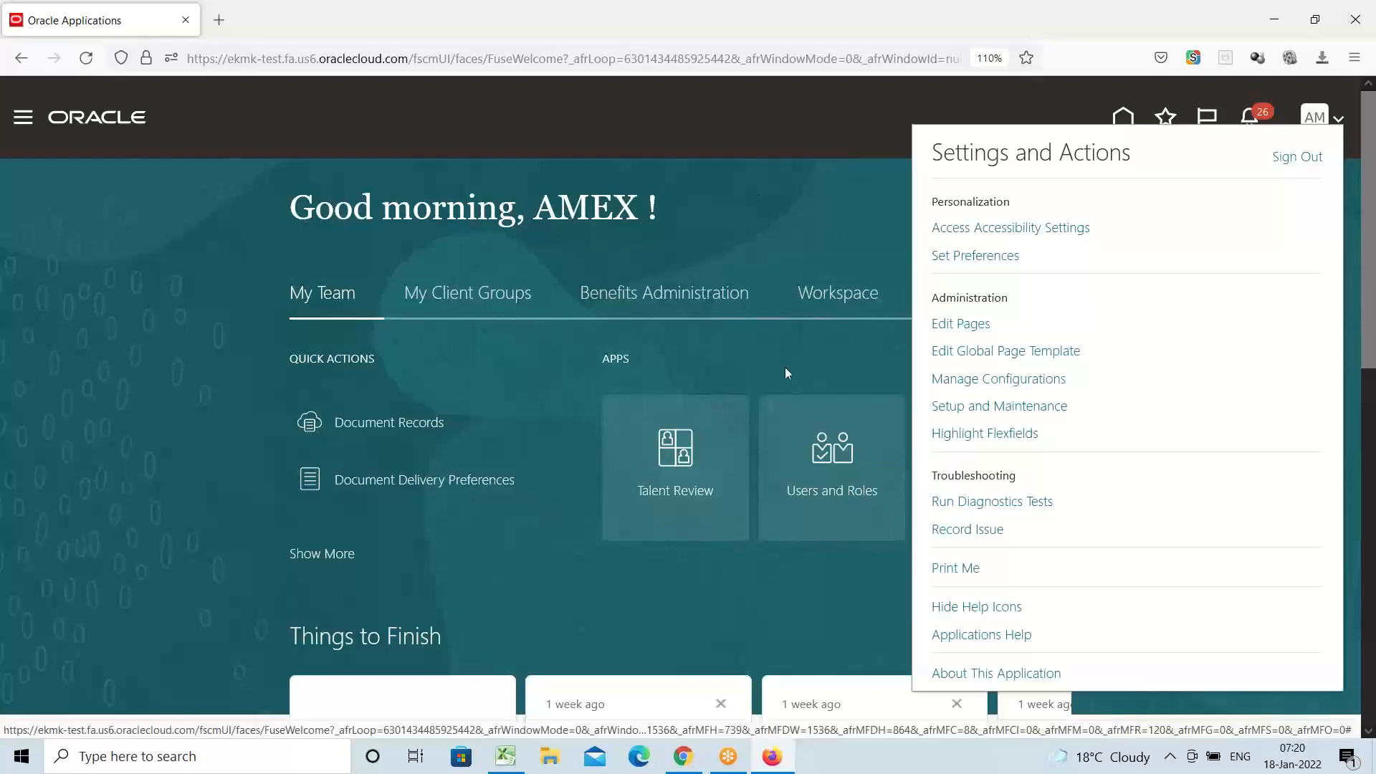
pyautogui.click(1016, 406)
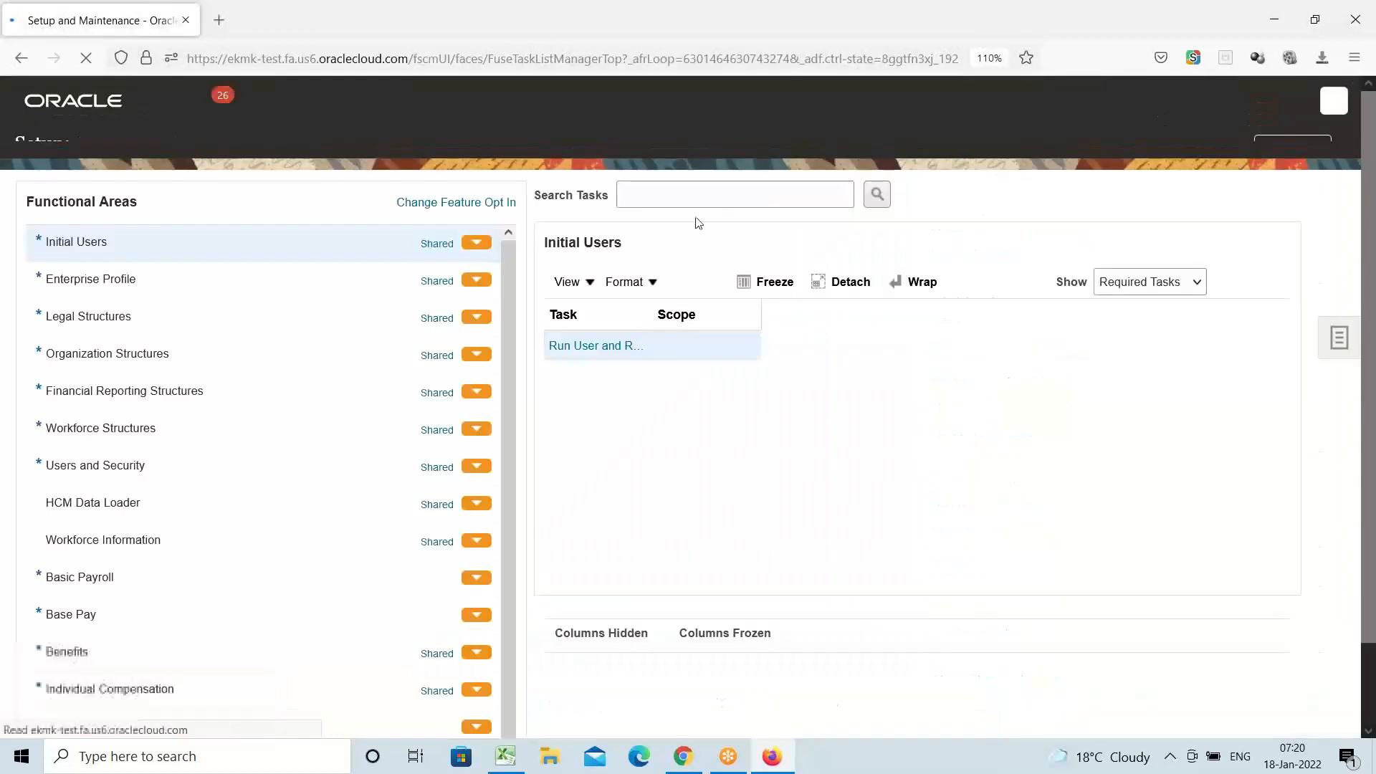
pyautogui.click(1341, 346)
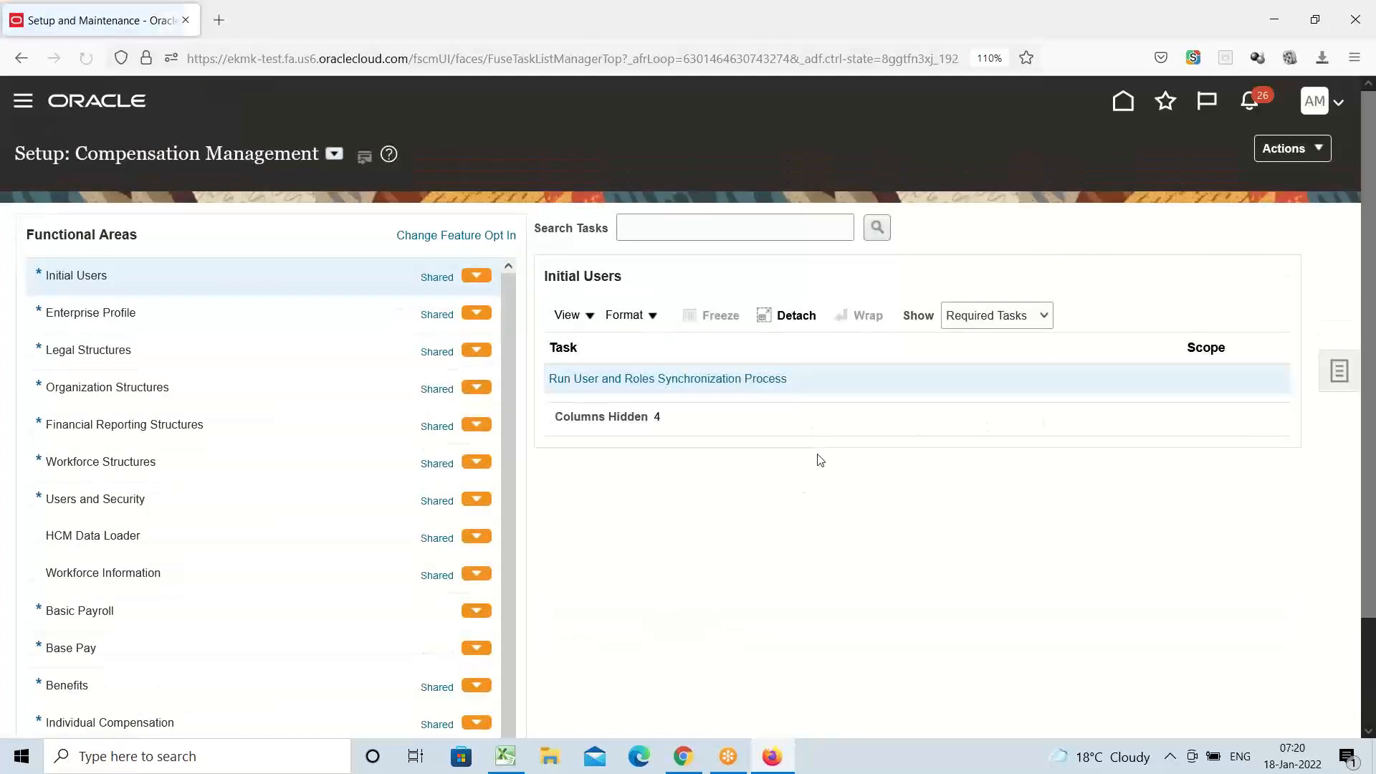
pyautogui.click(1337, 372)
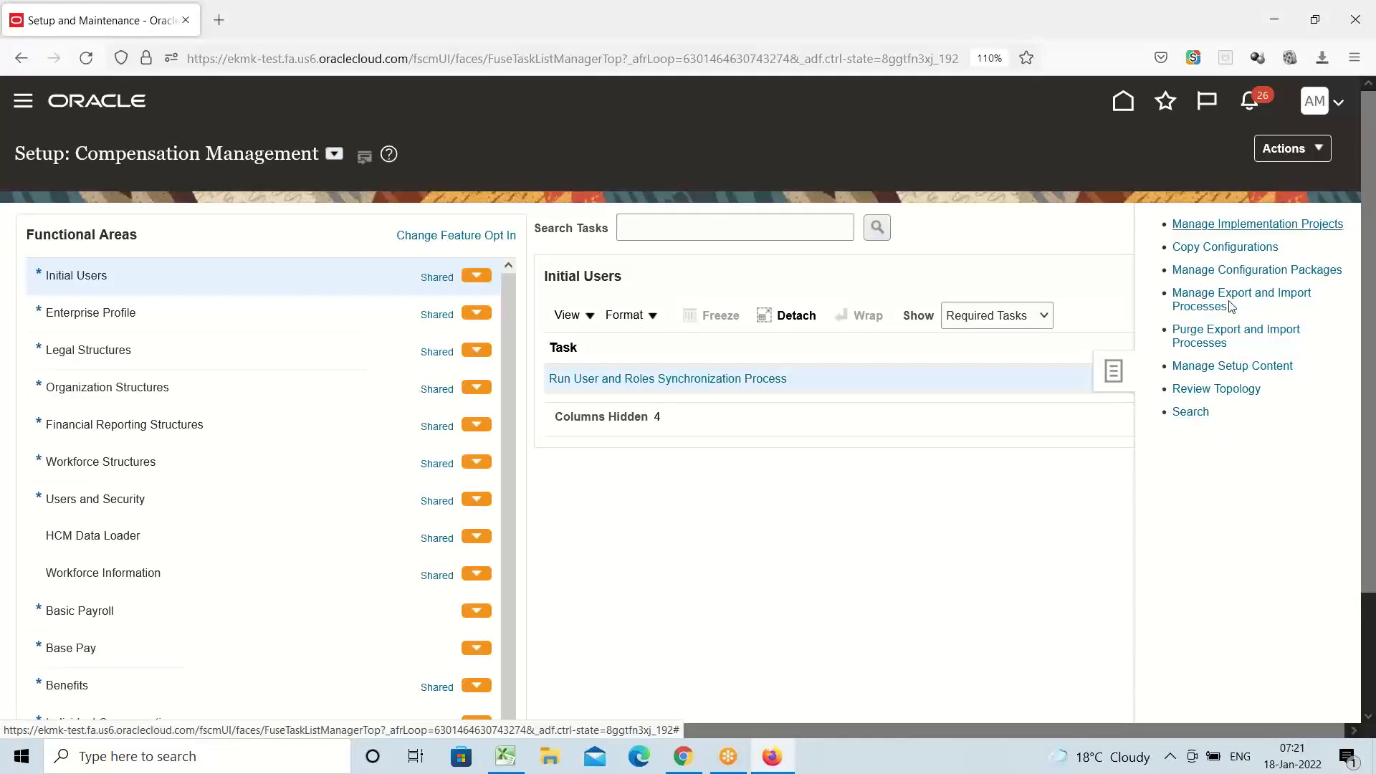
pyautogui.click(1190, 412)
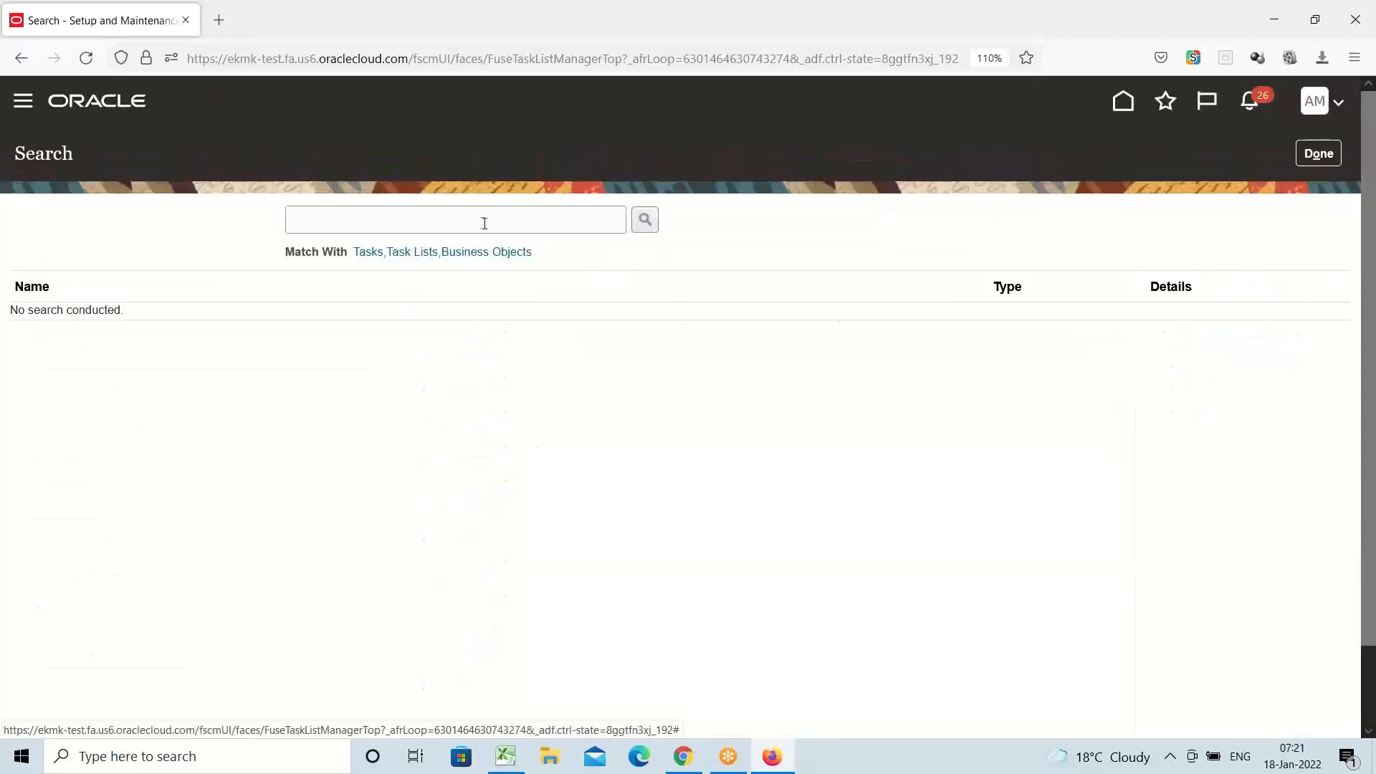
# Search for 'Chart of accounts s' and open Manage Chart of Accounts Structures
pyautogui.click(477, 220)
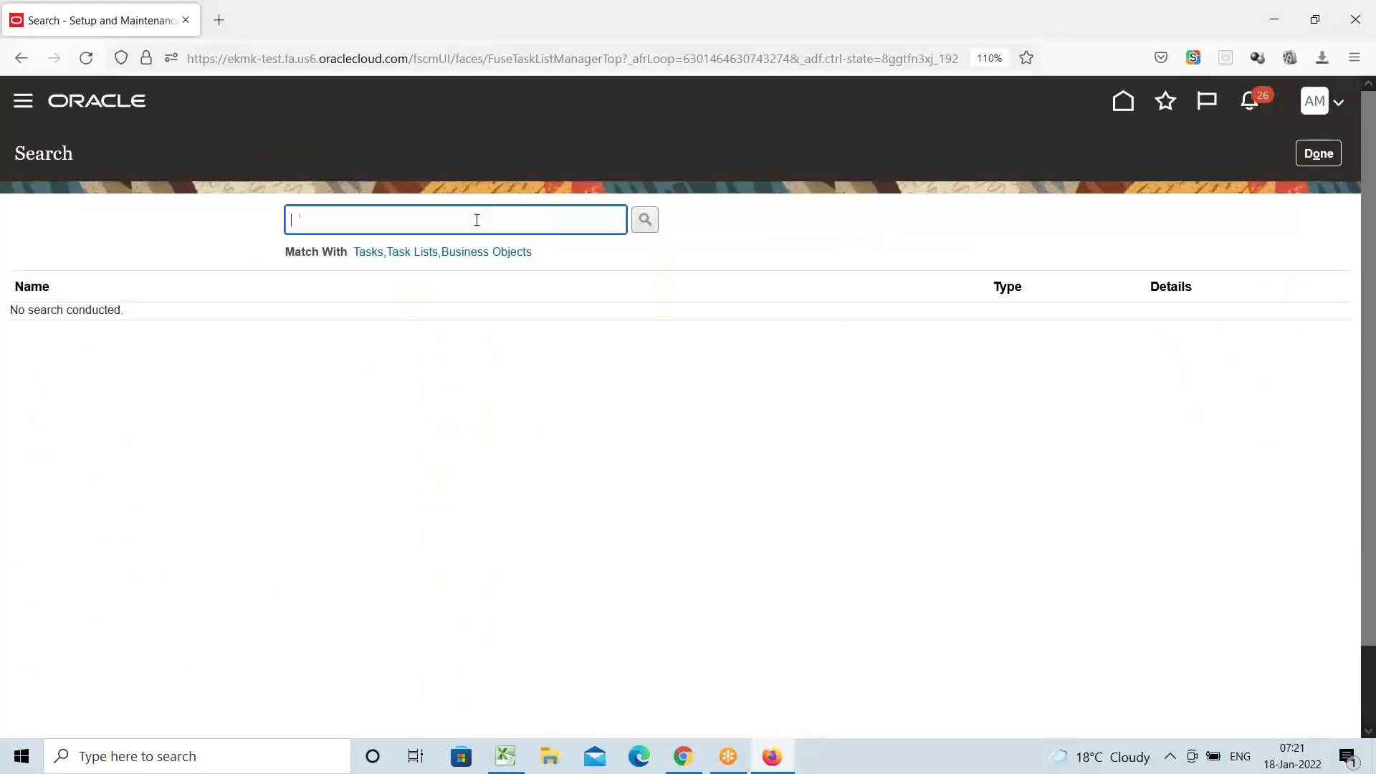
pyautogui.write('Chart of accounts s')
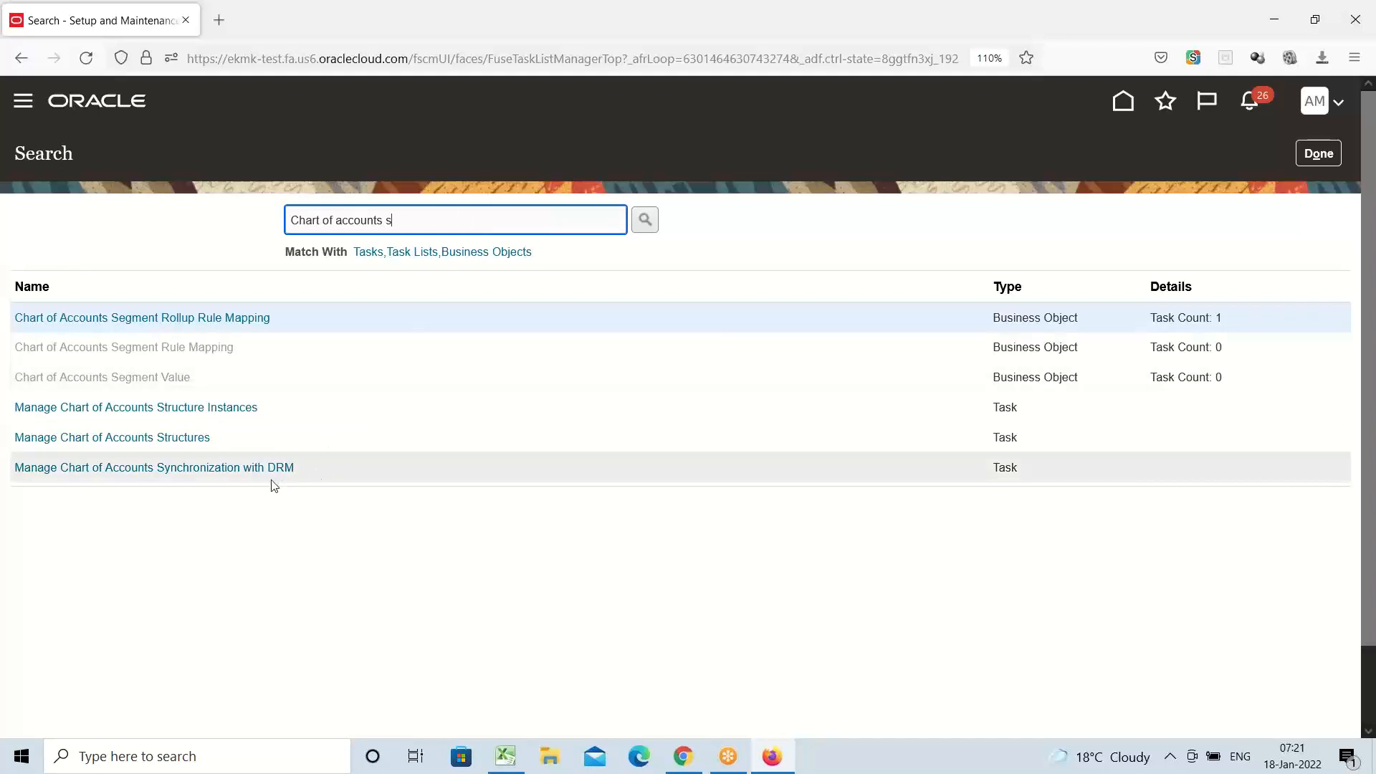
pyautogui.click(137, 437)
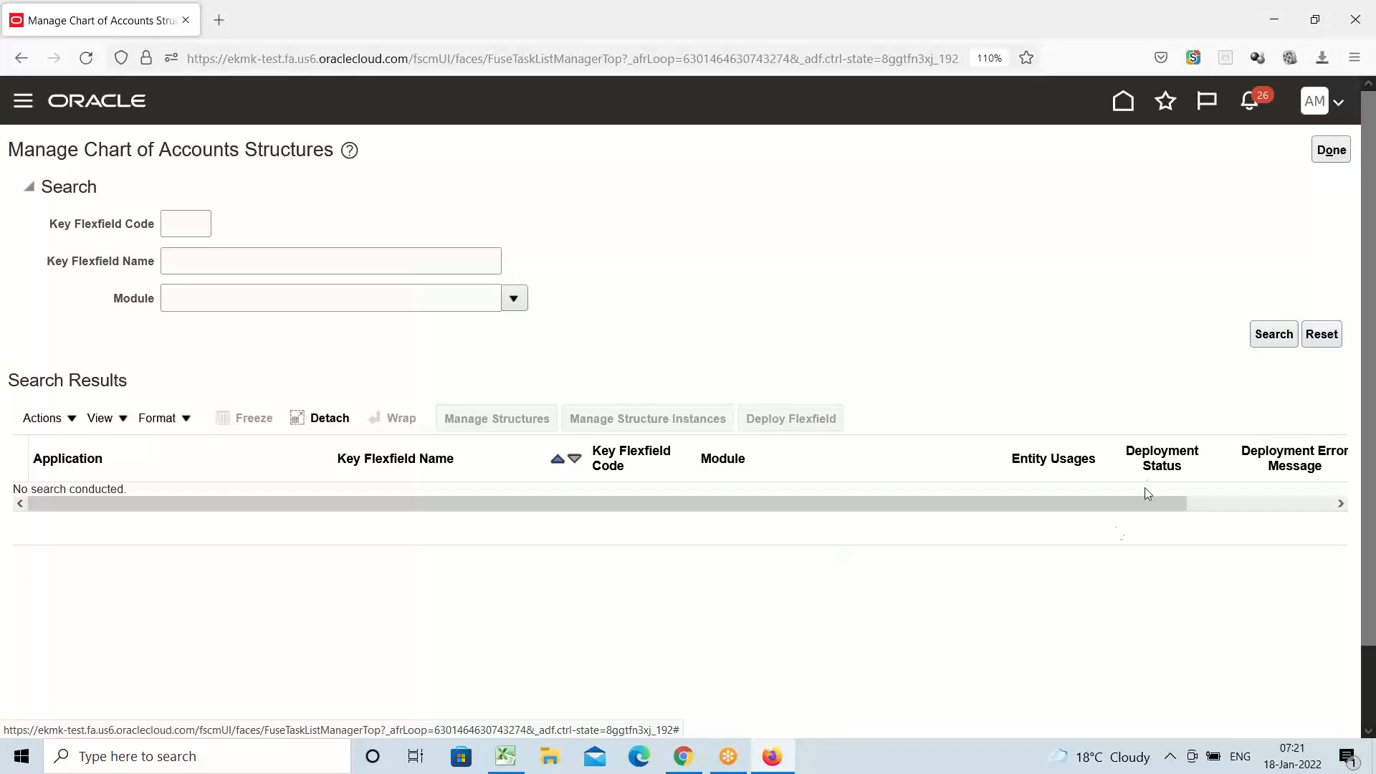
# List the chart of accounts structures and open Manage Structures for the General Ledger Accounting Flexfield (GL#)
pyautogui.click(1270, 337)
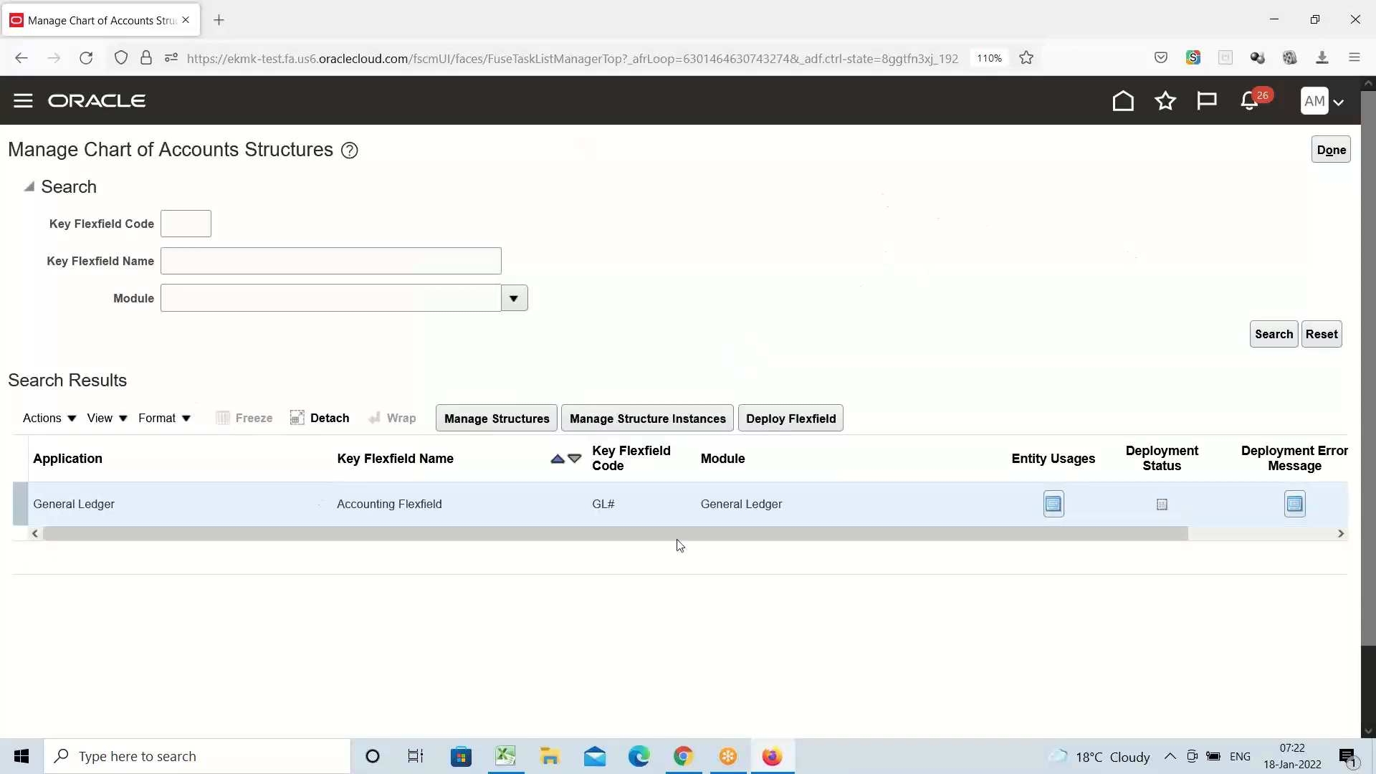
pyautogui.click(478, 421)
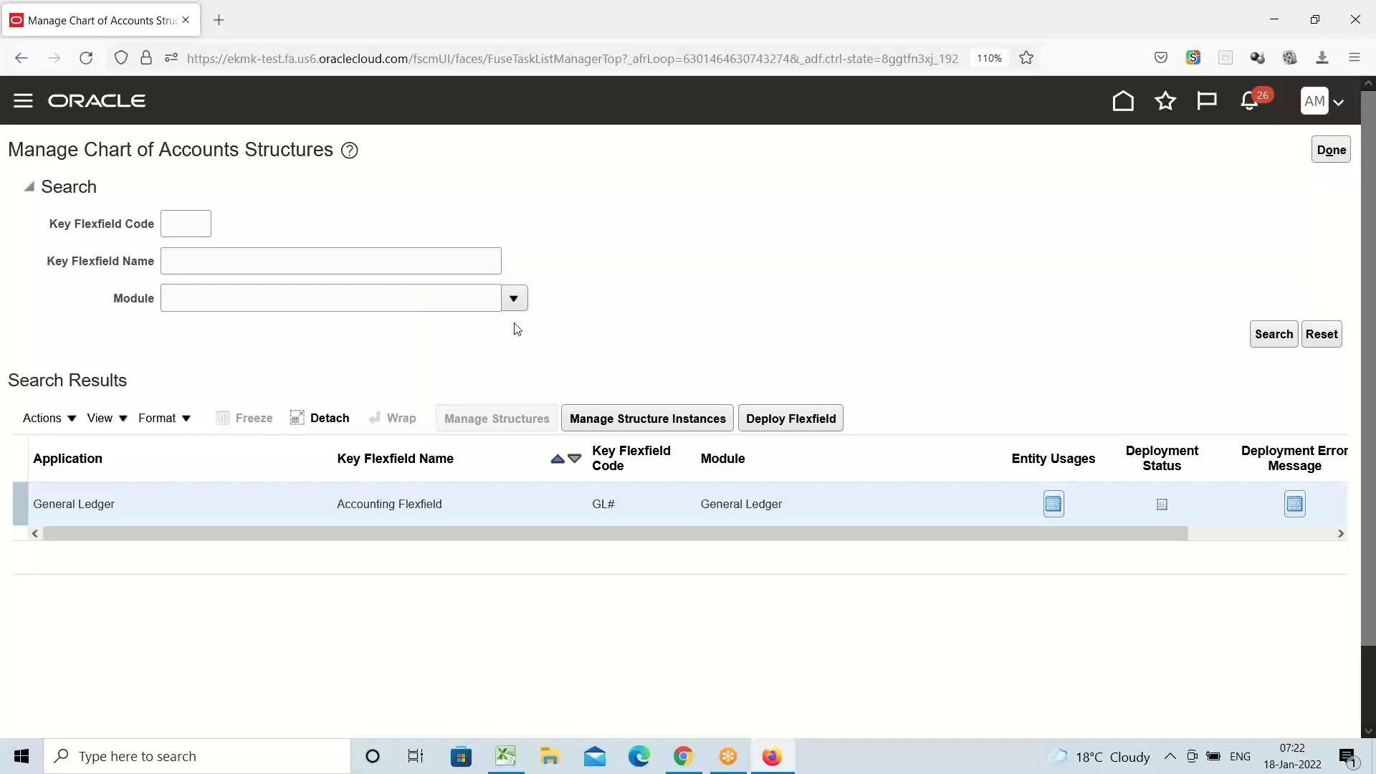
pyautogui.click(459, 418)
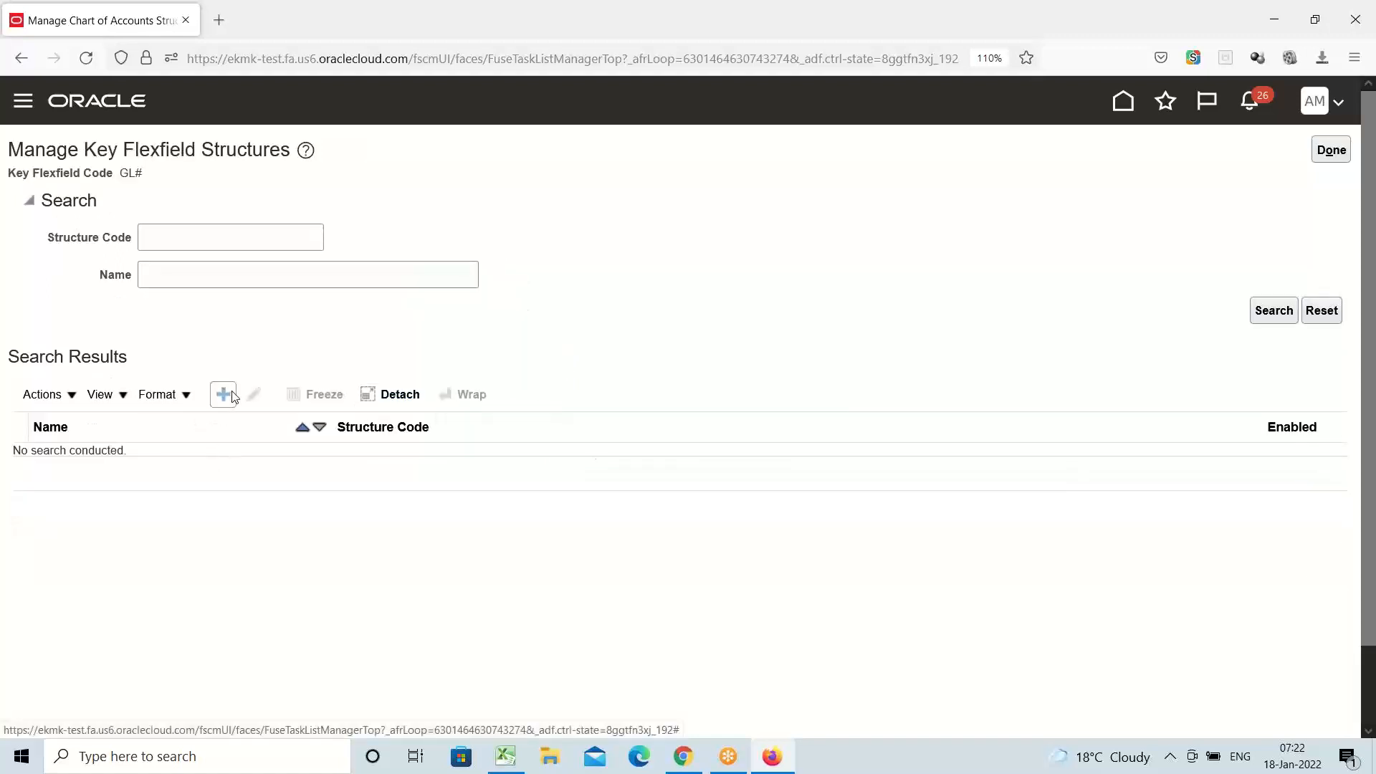
# Add a new key flexfield structure with structure code 'AMEX Secondary Flexfield'
pyautogui.click(225, 395)
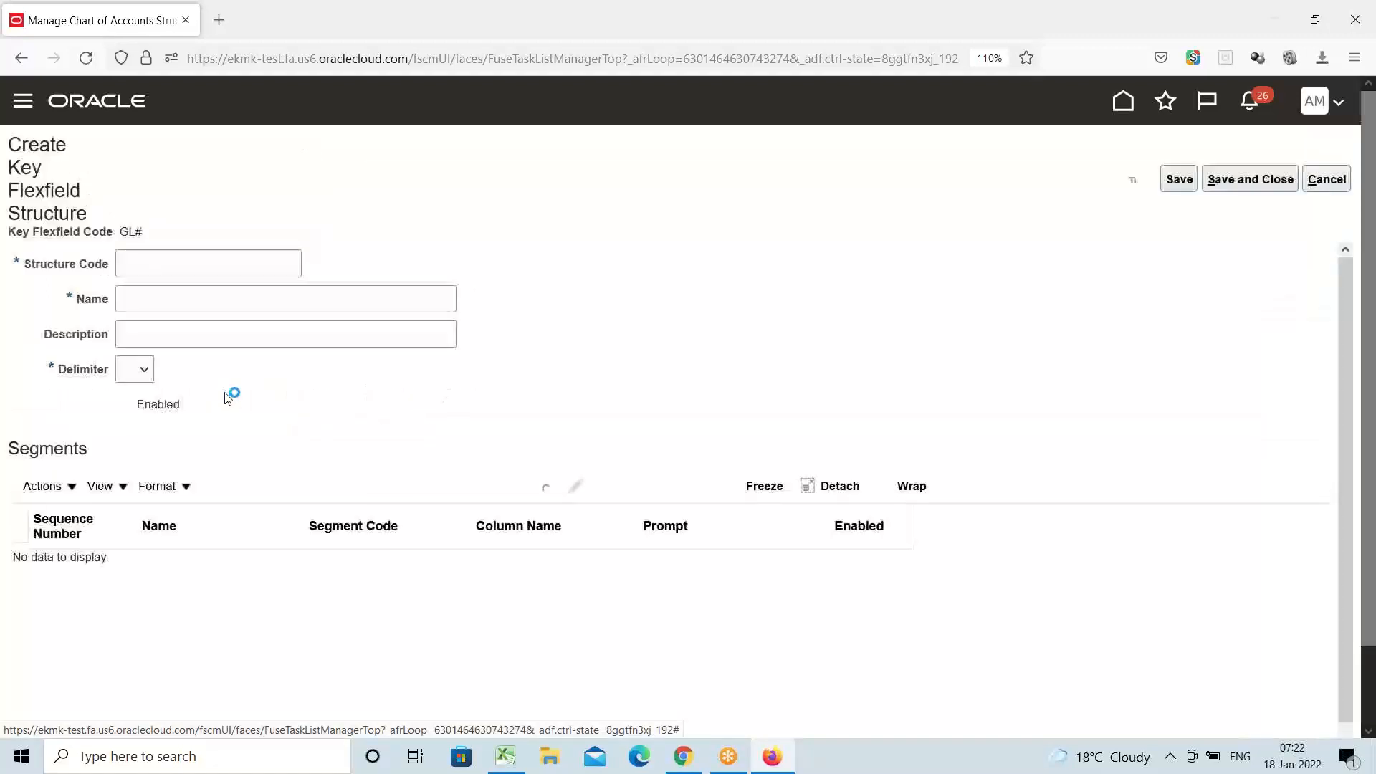
pyautogui.click(186, 207)
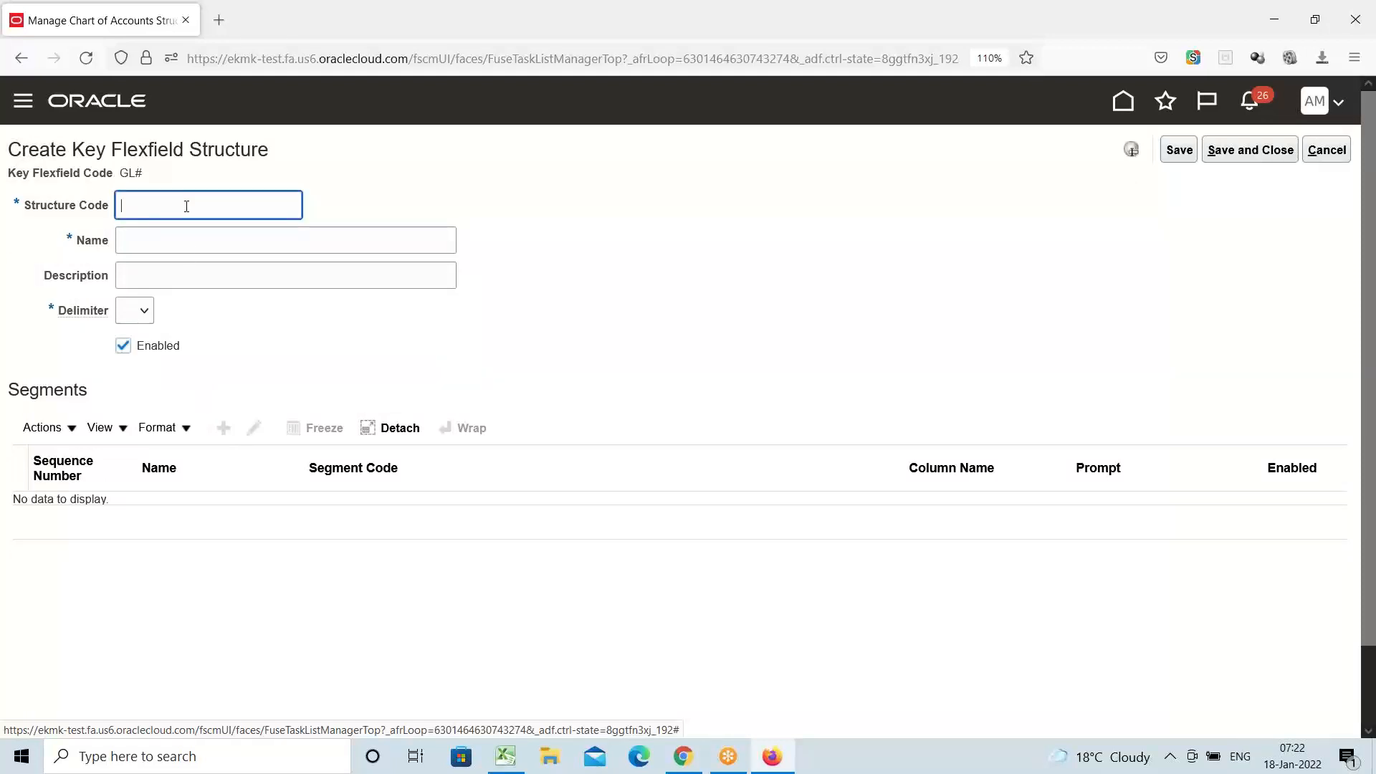
pyautogui.write('a')
pyautogui.write('AMEX')
pyautogui.write(' Se')
pyautogui.write('condary')
pyautogui.write('Flexfield')
pyautogui.click(217, 208)
pyautogui.write('Accou')
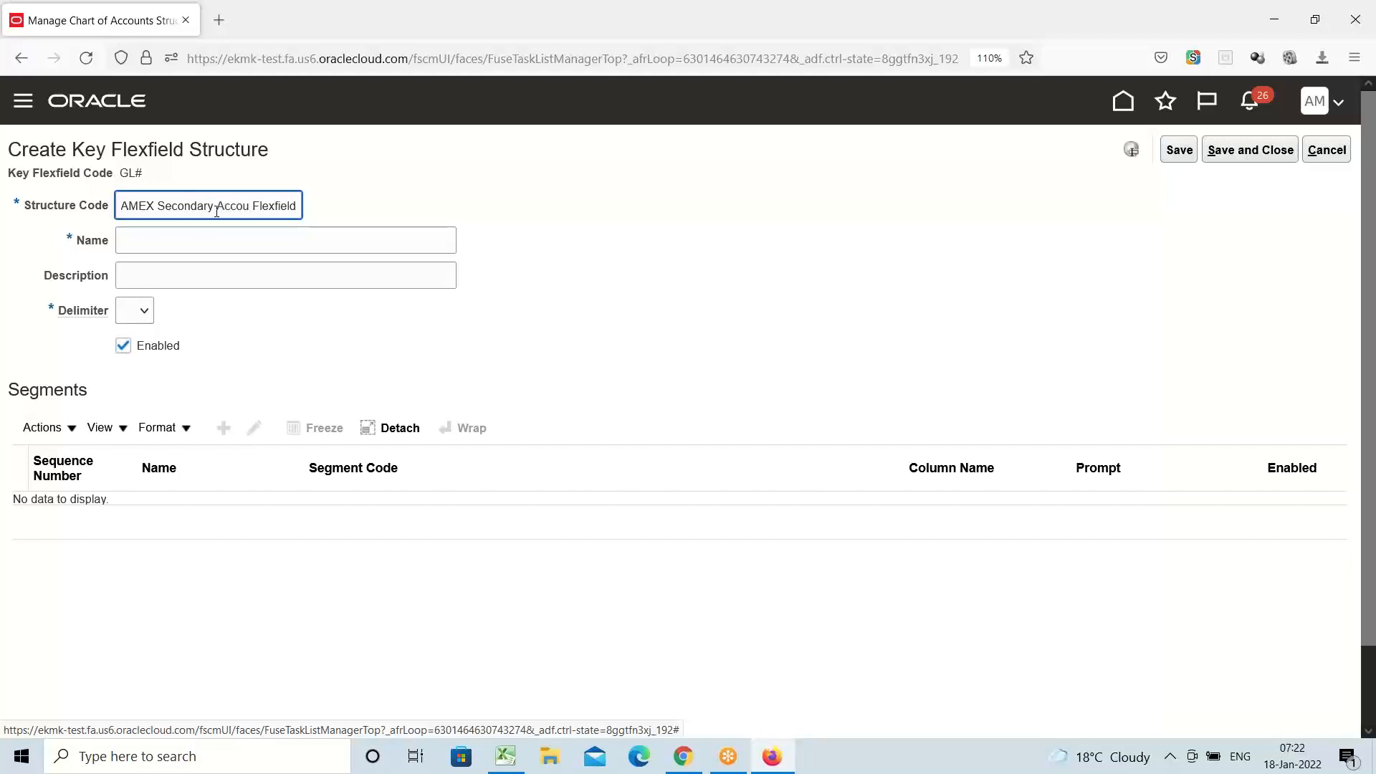
pyautogui.press('BackSpace')
pyautogui.press('BackSpace')
pyautogui.press('BackSpace')
pyautogui.press('BackSpace')
pyautogui.press('BackSpace')
pyautogui.press('BackSpace')
pyautogui.press('BackSpace')
pyautogui.moveTo(297, 208); pyautogui.dragTo(43, 206)
pyautogui.hotkey('ctrl', 'c')
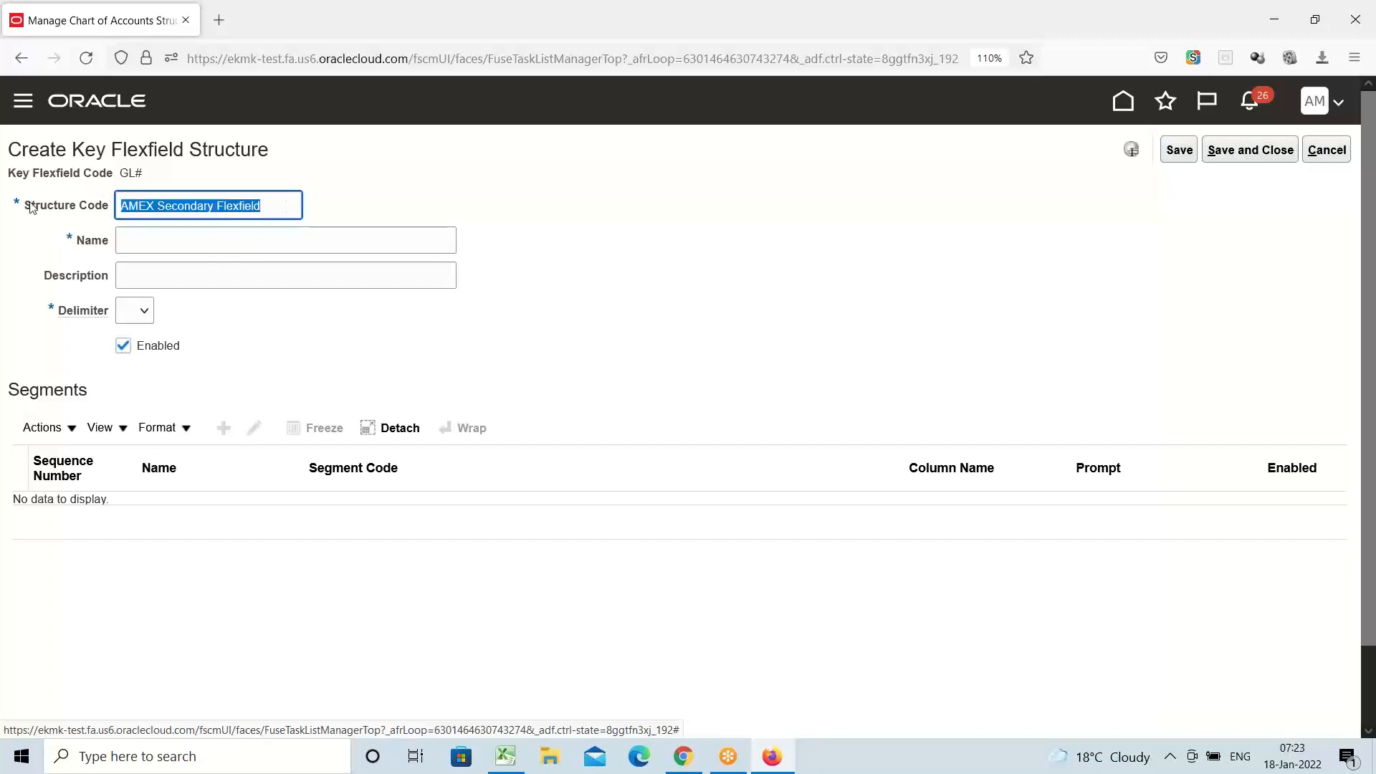
# Use 'AMEX Secondary Flexfield' as the name and description, with '.' as the delimiter
pyautogui.click(149, 246)
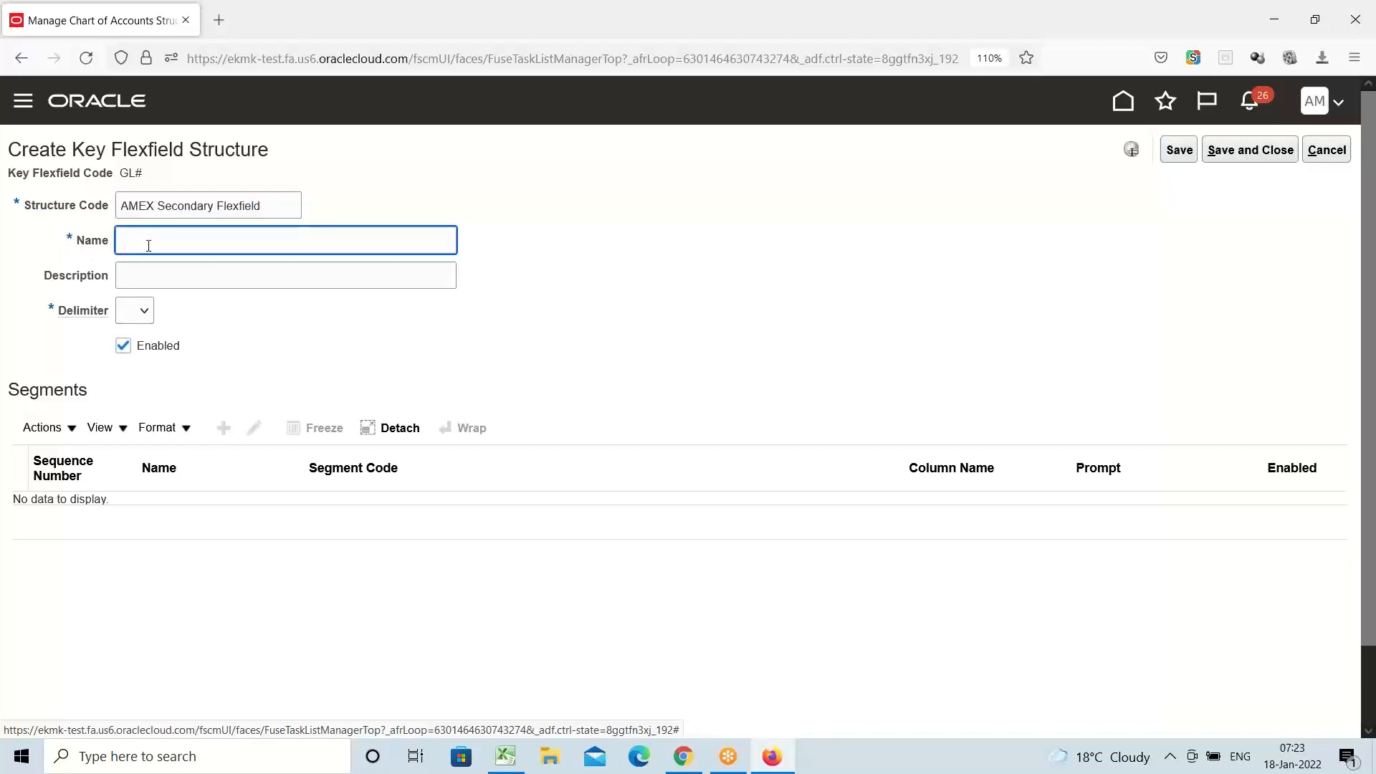
pyautogui.hotkey('ctrl', 'v')
pyautogui.click(222, 284)
pyautogui.hotkey('ctrl', 'v')
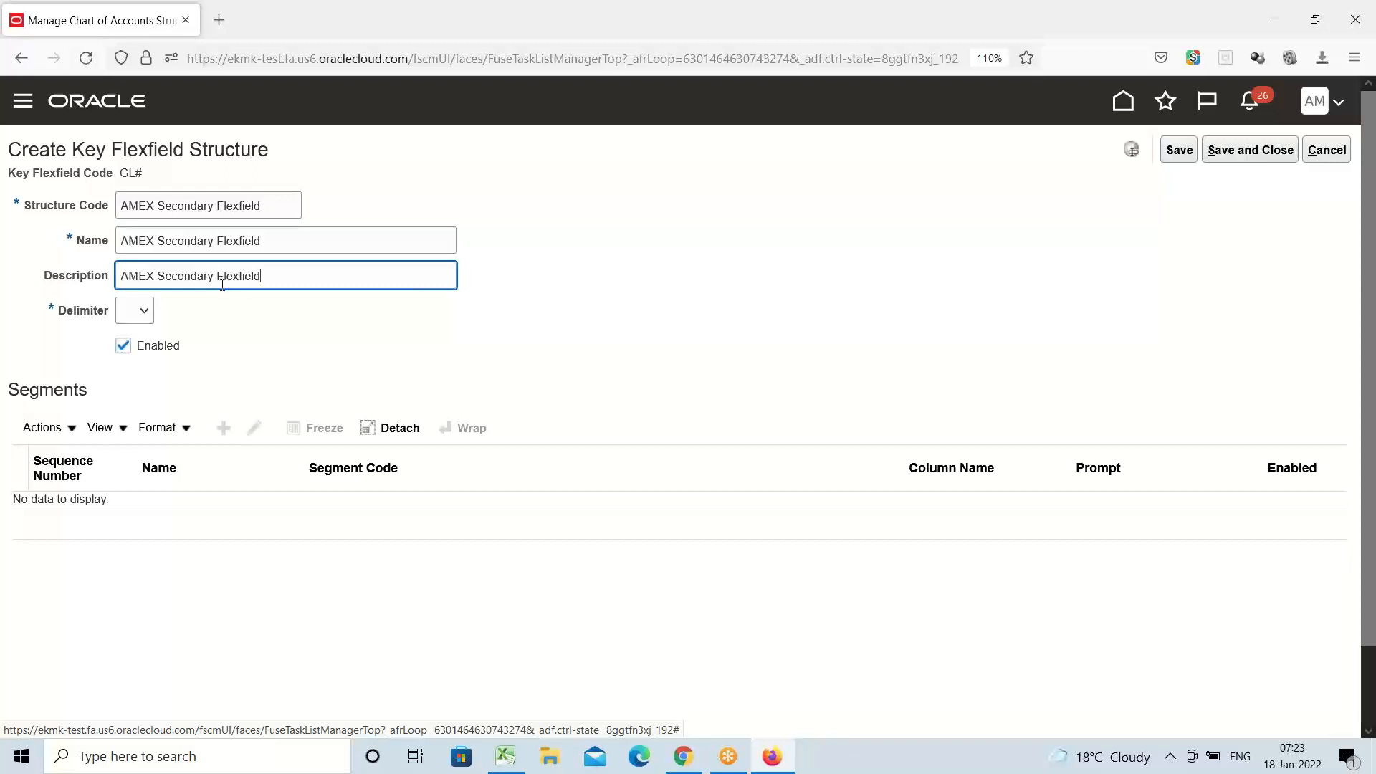
pyautogui.click(144, 310)
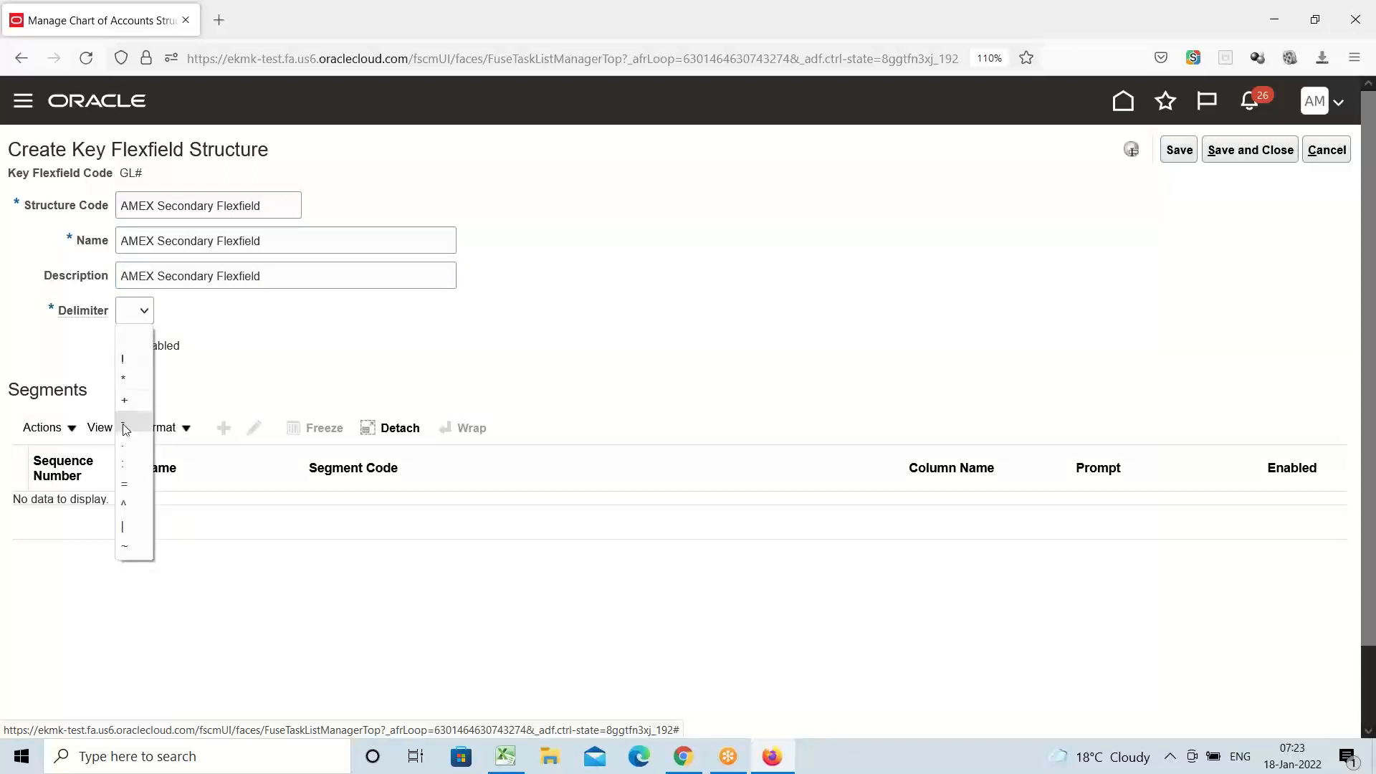
pyautogui.click(128, 444)
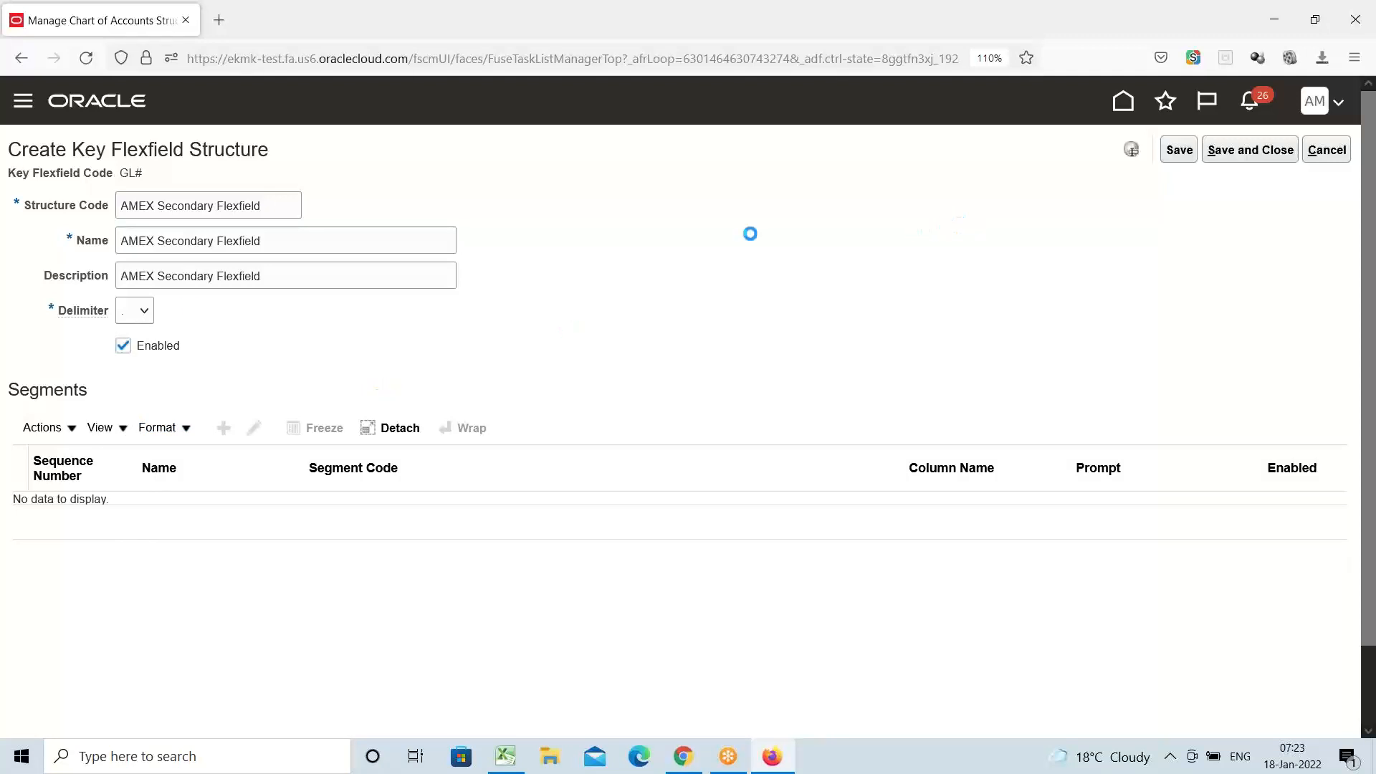
pyautogui.click(1181, 151)
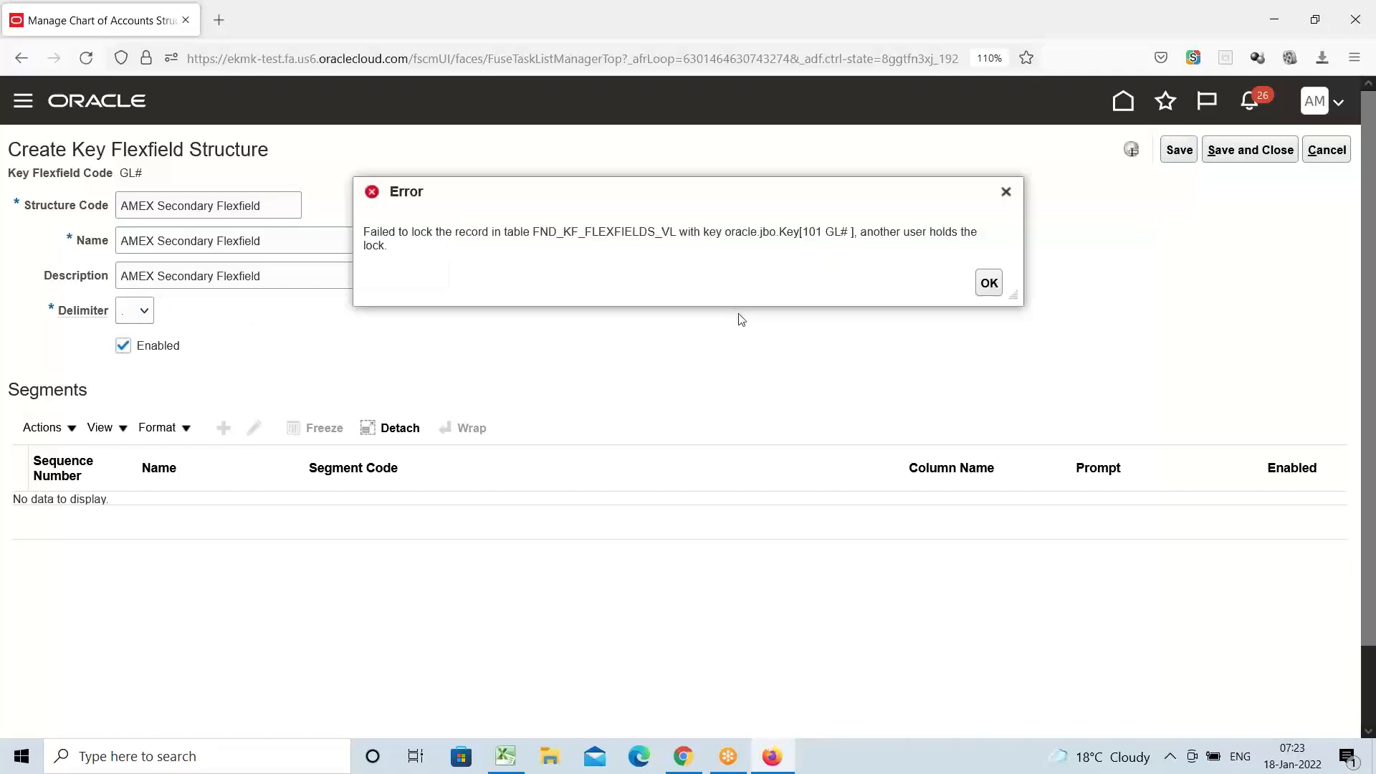
pyautogui.click(988, 284)
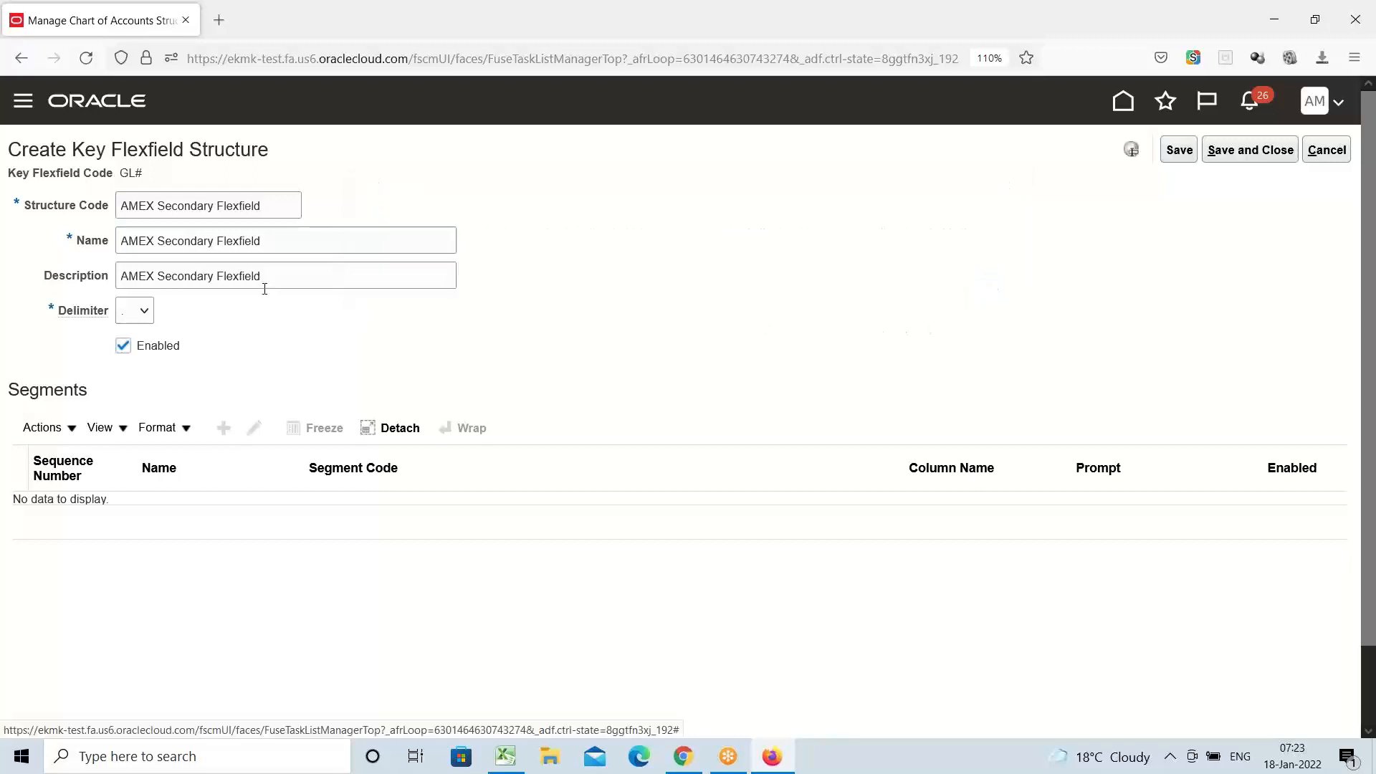
pyautogui.click(1177, 150)
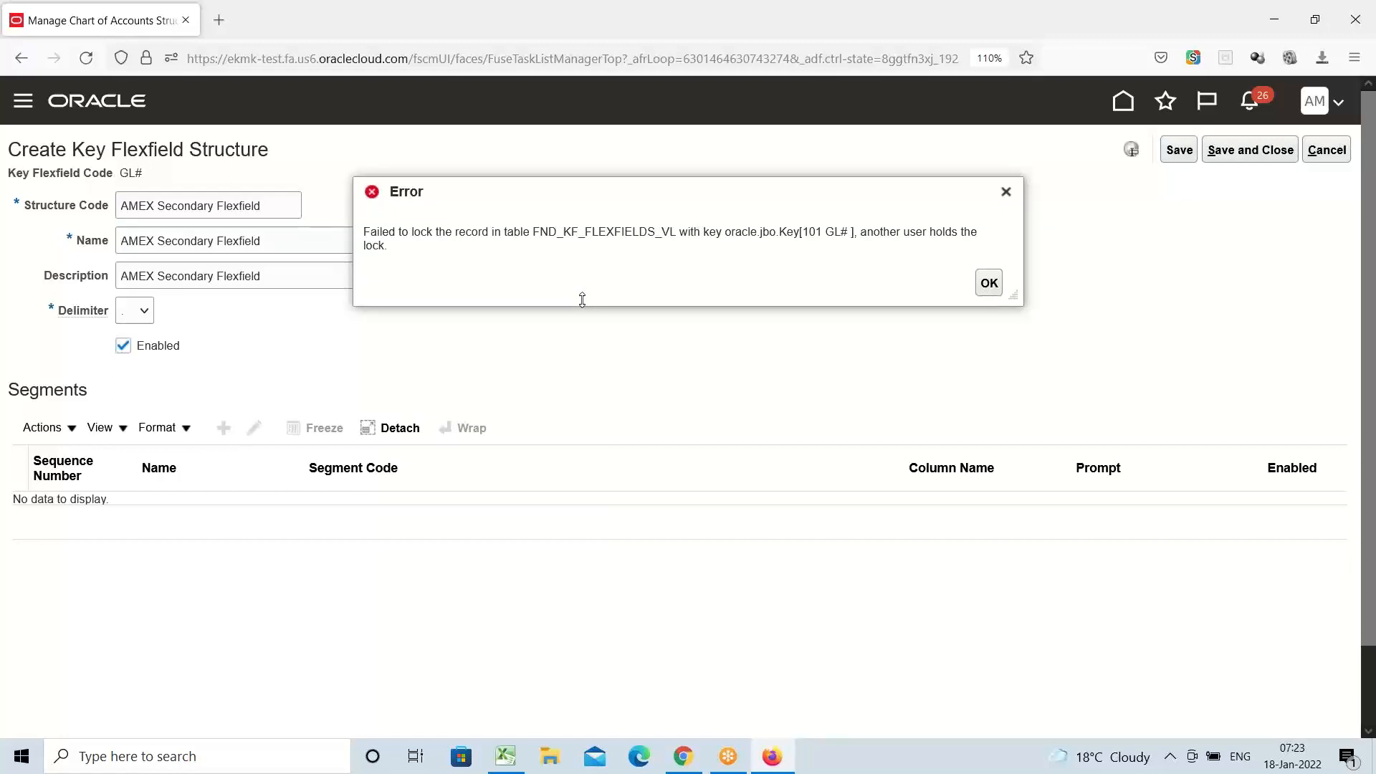
pyautogui.click(1006, 192)
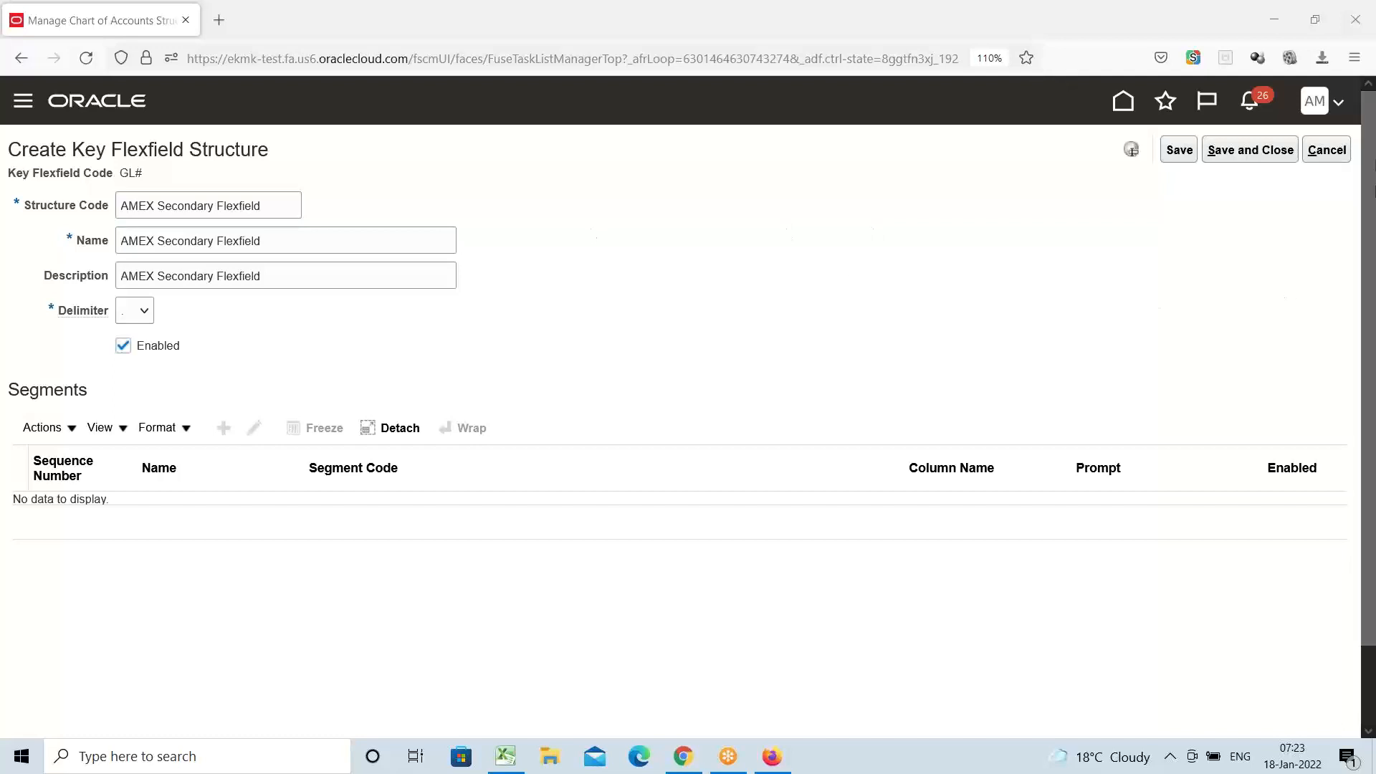
pyautogui.click(1179, 149)
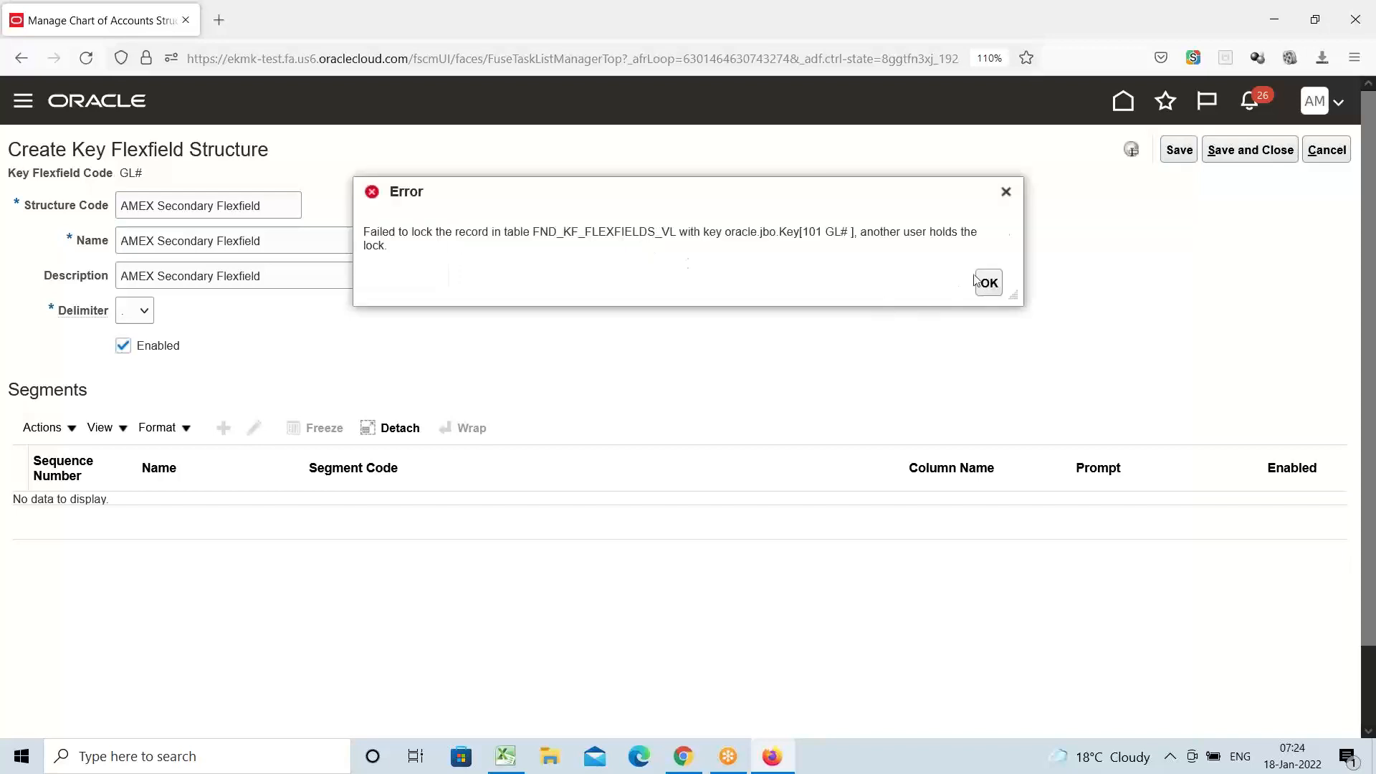
pyautogui.click(1007, 191)
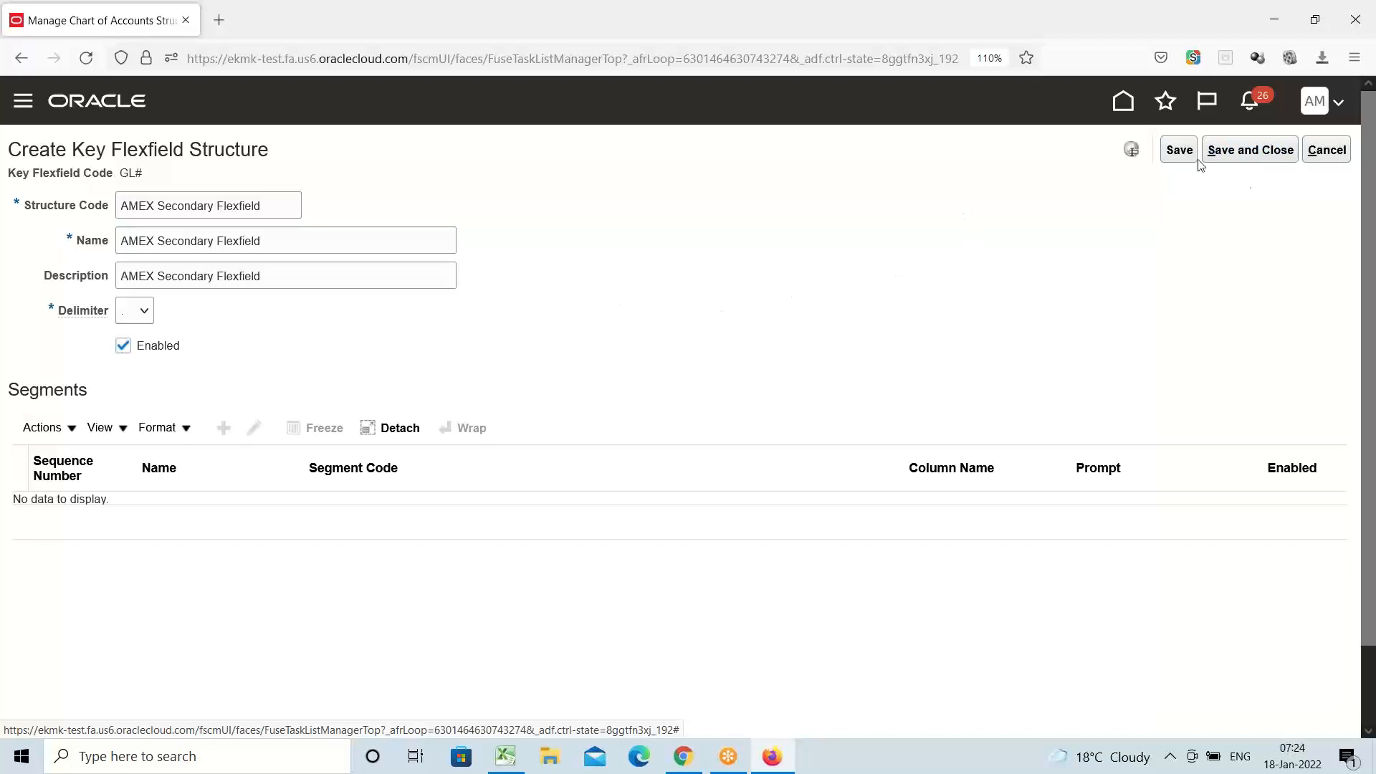
pyautogui.click(1175, 153)
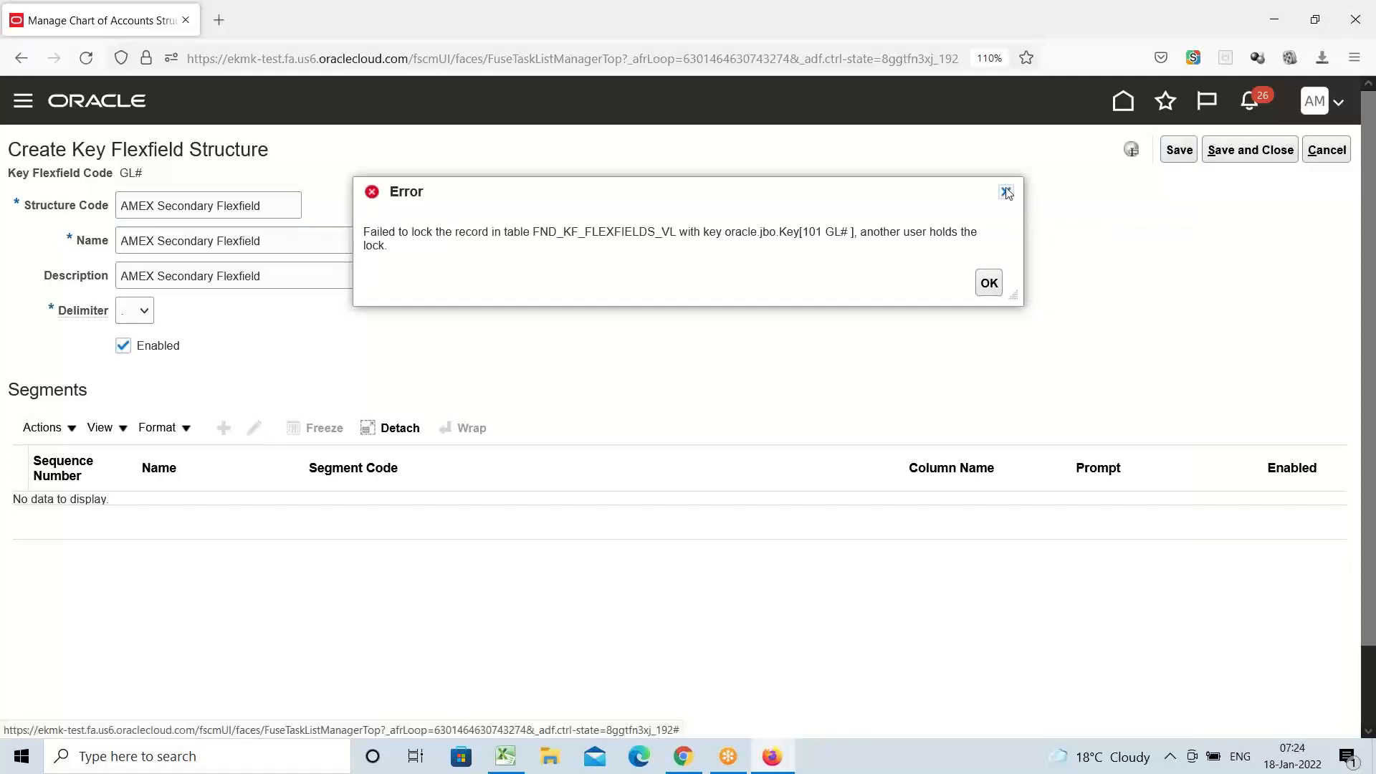
pyautogui.click(1007, 192)
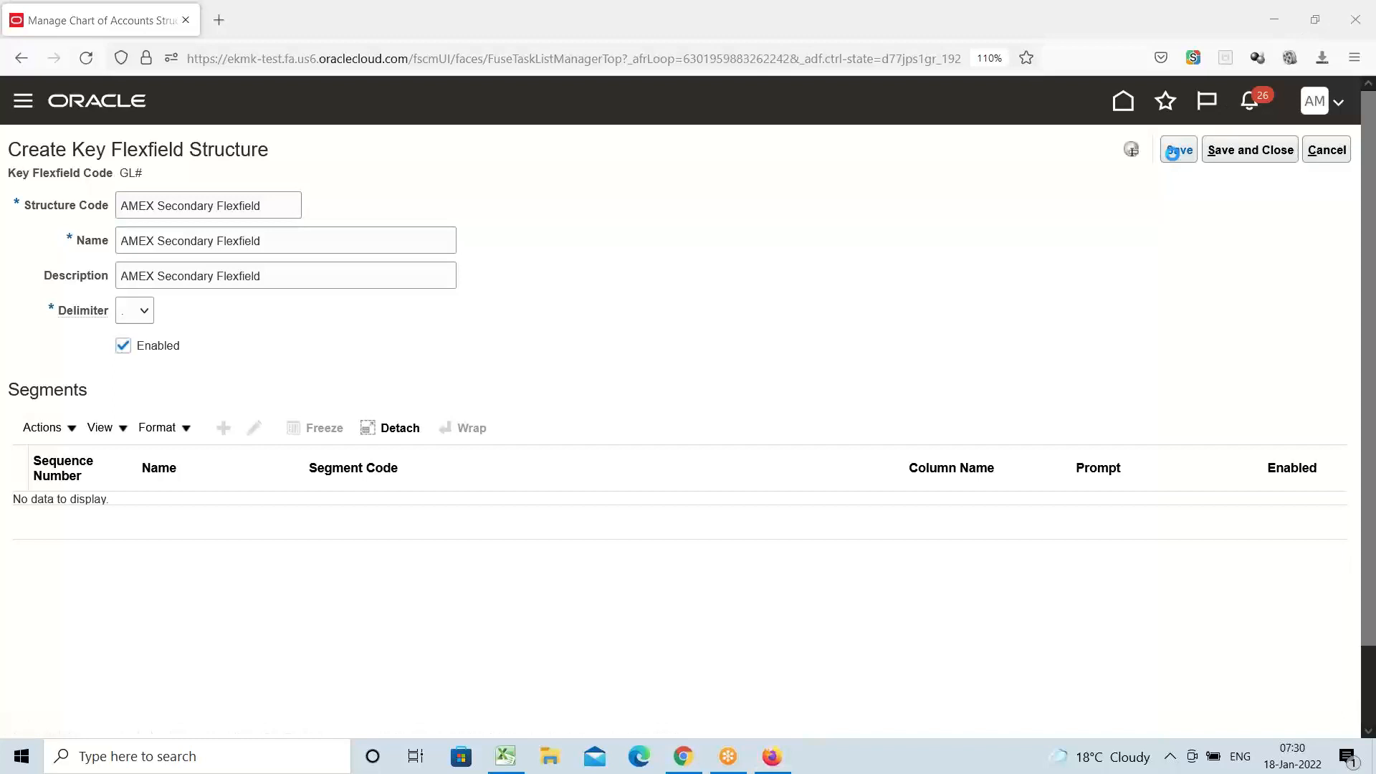
# Retry saving, dismiss the lock error, cancel the AMEX Secondary Flexfield structure, and switch to Excel
pyautogui.click(1176, 151)
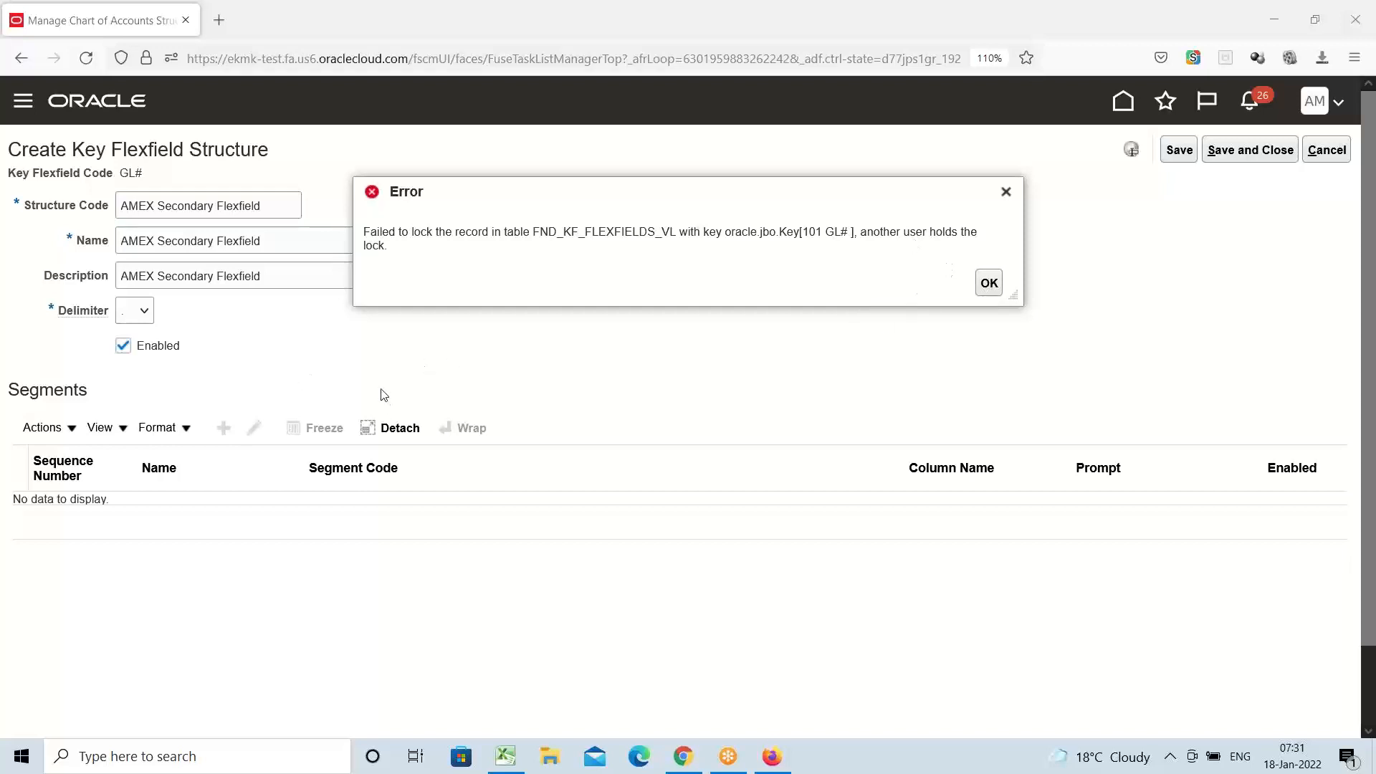
pyautogui.click(1006, 191)
pyautogui.click(1332, 152)
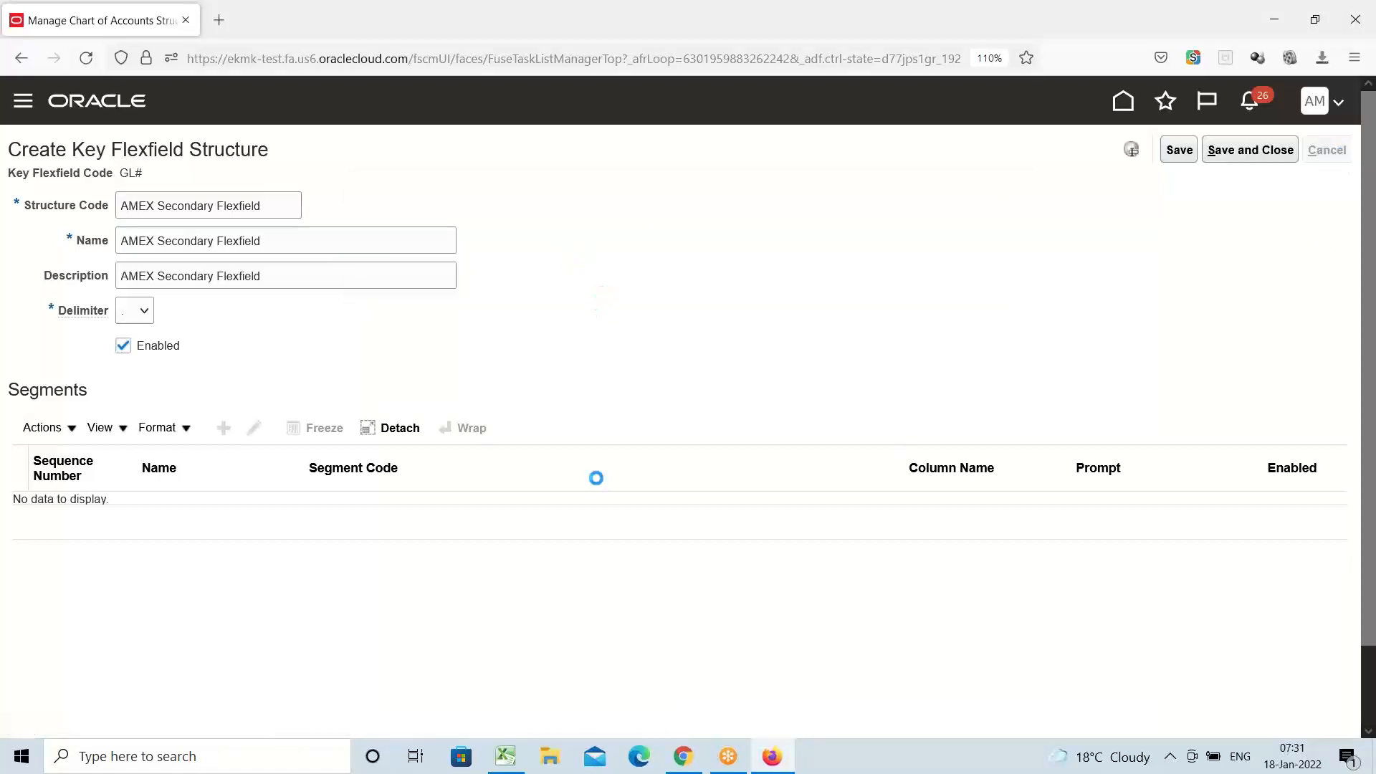
pyautogui.click(506, 757)
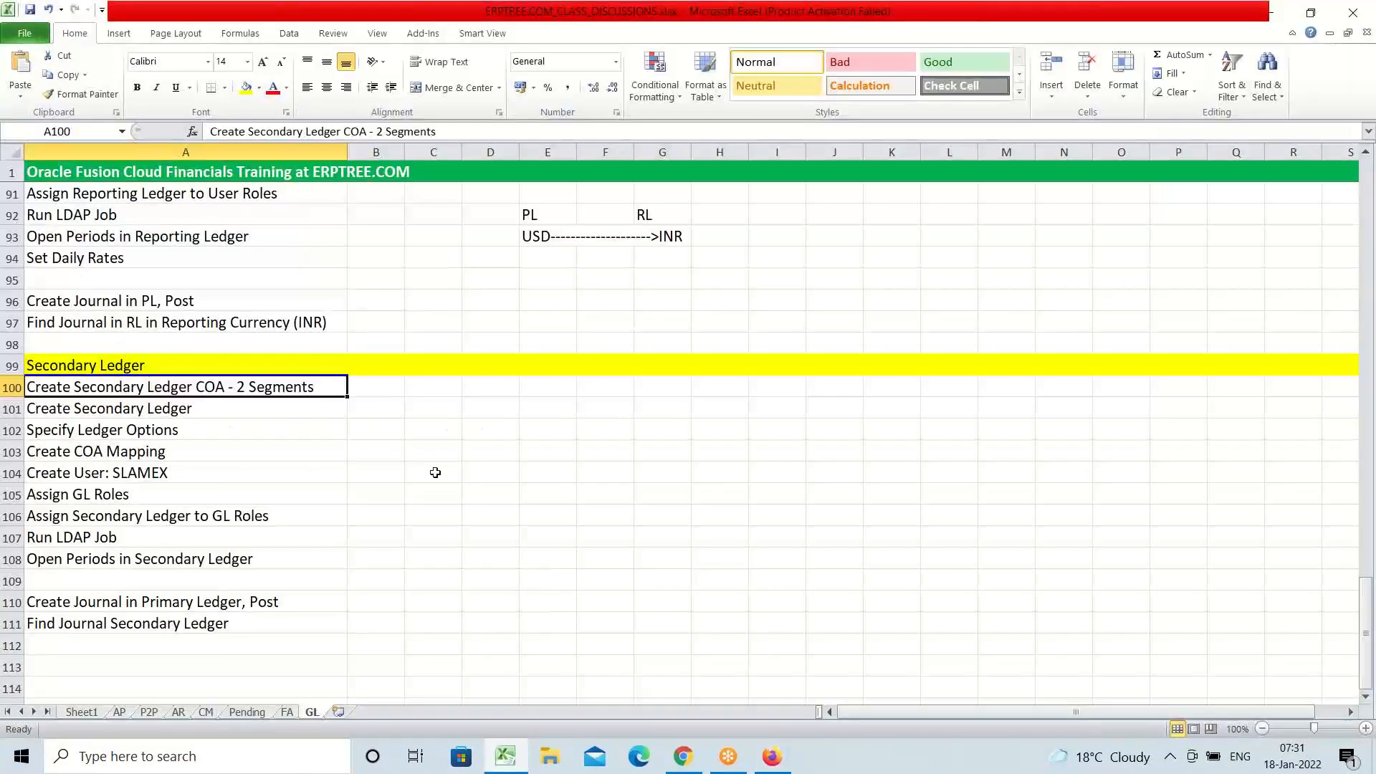
# Mark item 12 'Create Secondary Ledger Setups & Process' as Pending in cell B28
pyautogui.scroll(13, 390, 508)
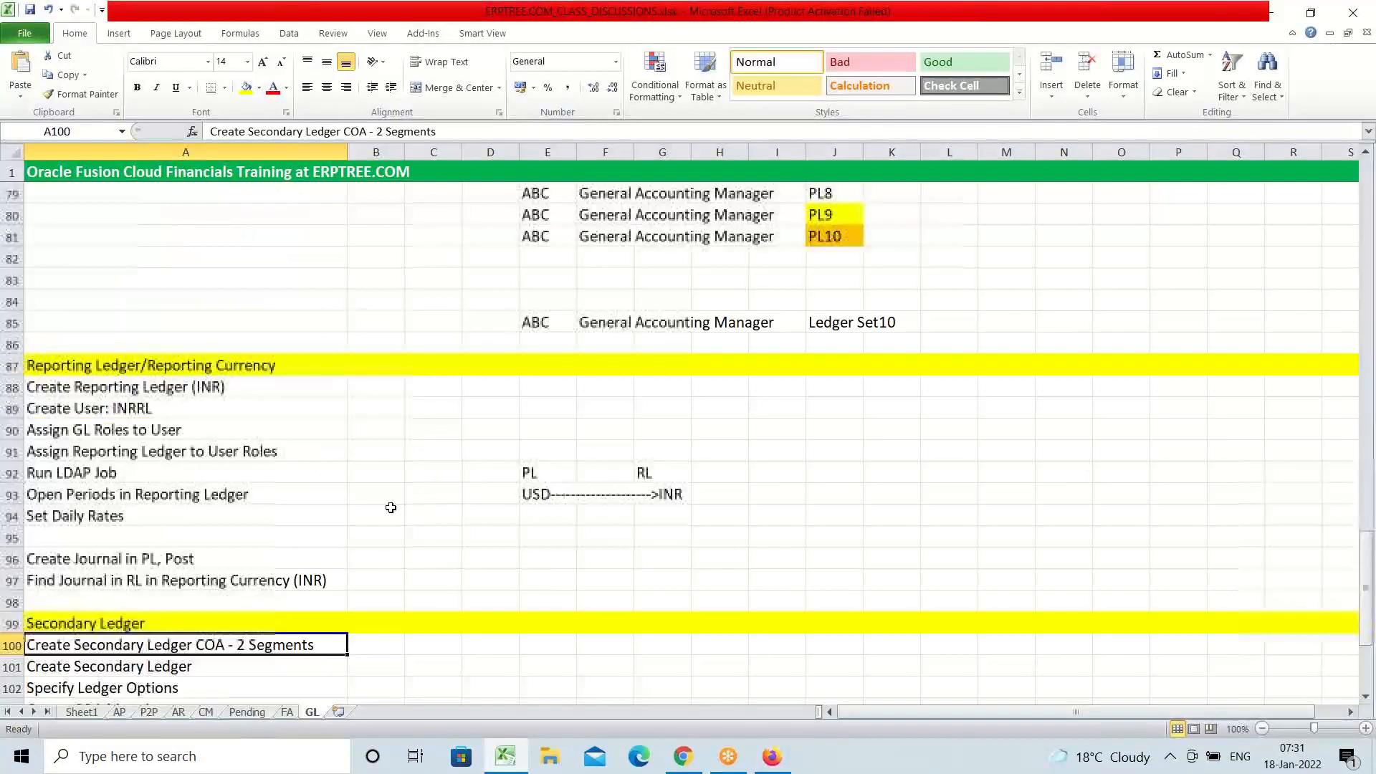
pyautogui.scroll(12, 390, 507)
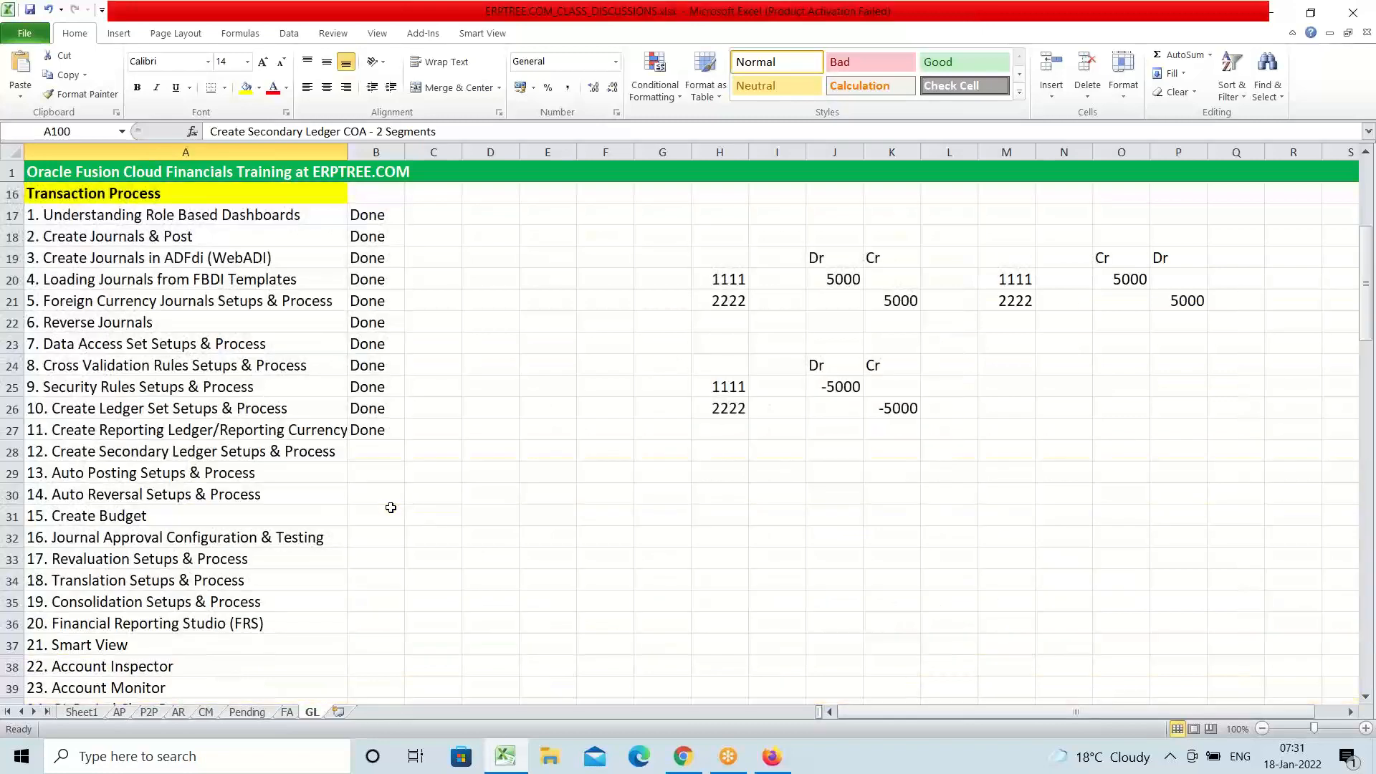
pyautogui.scroll(-1, 391, 507)
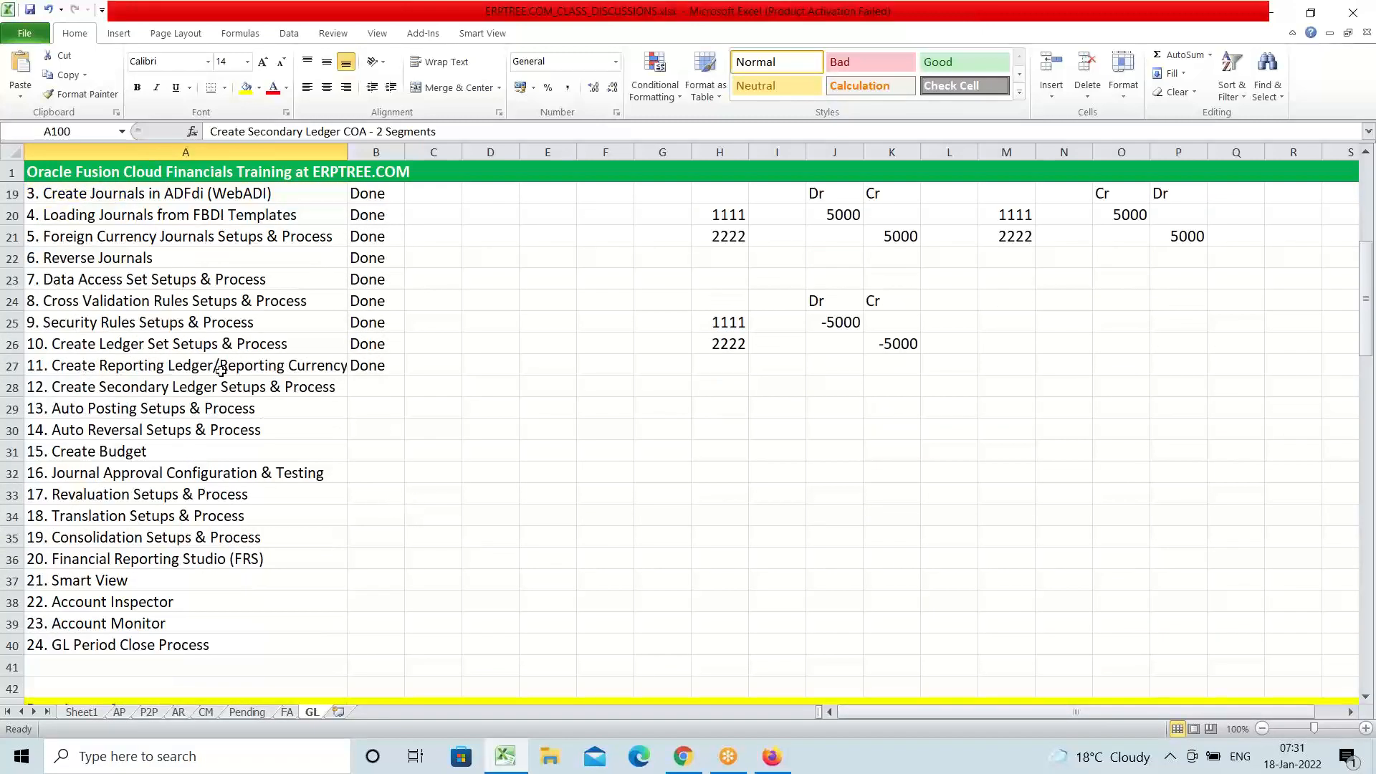
pyautogui.click(187, 384)
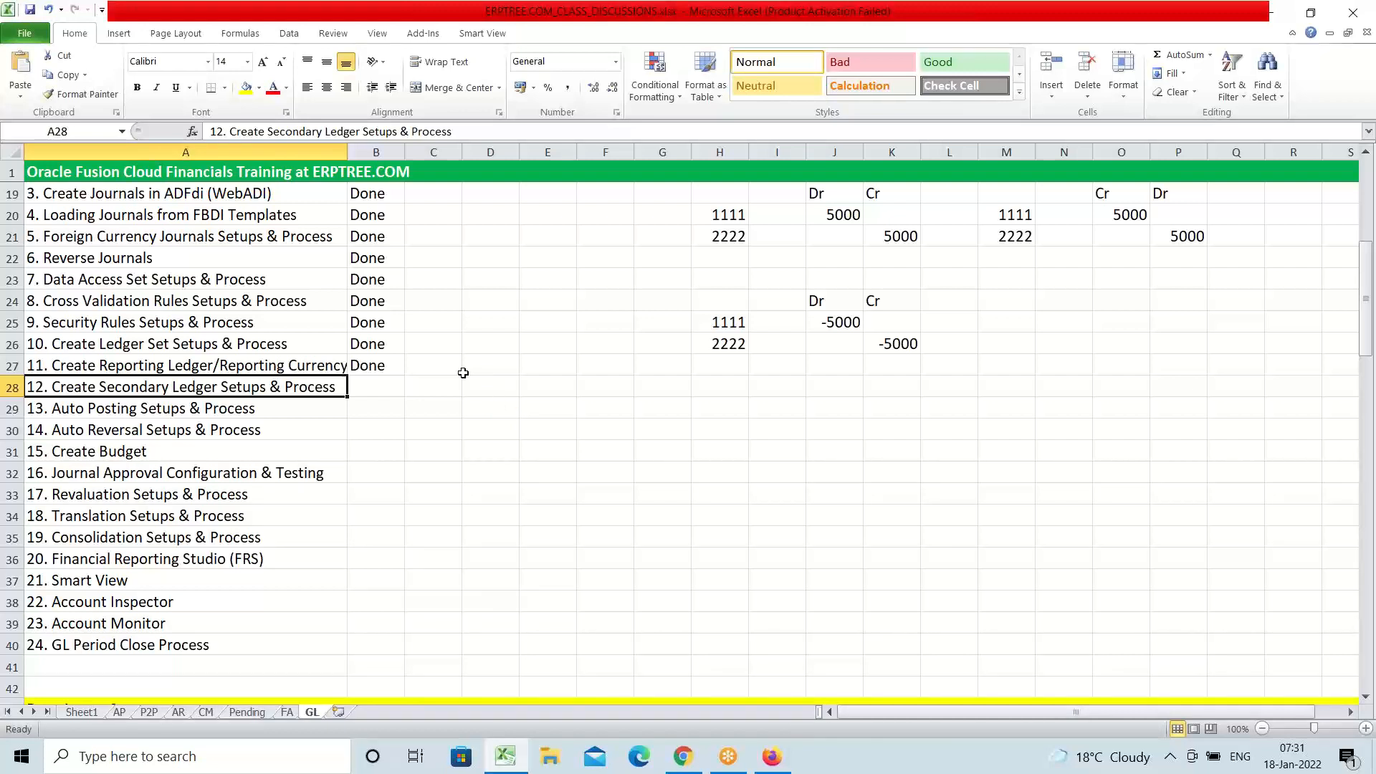
pyautogui.scroll(-2, 387, 402)
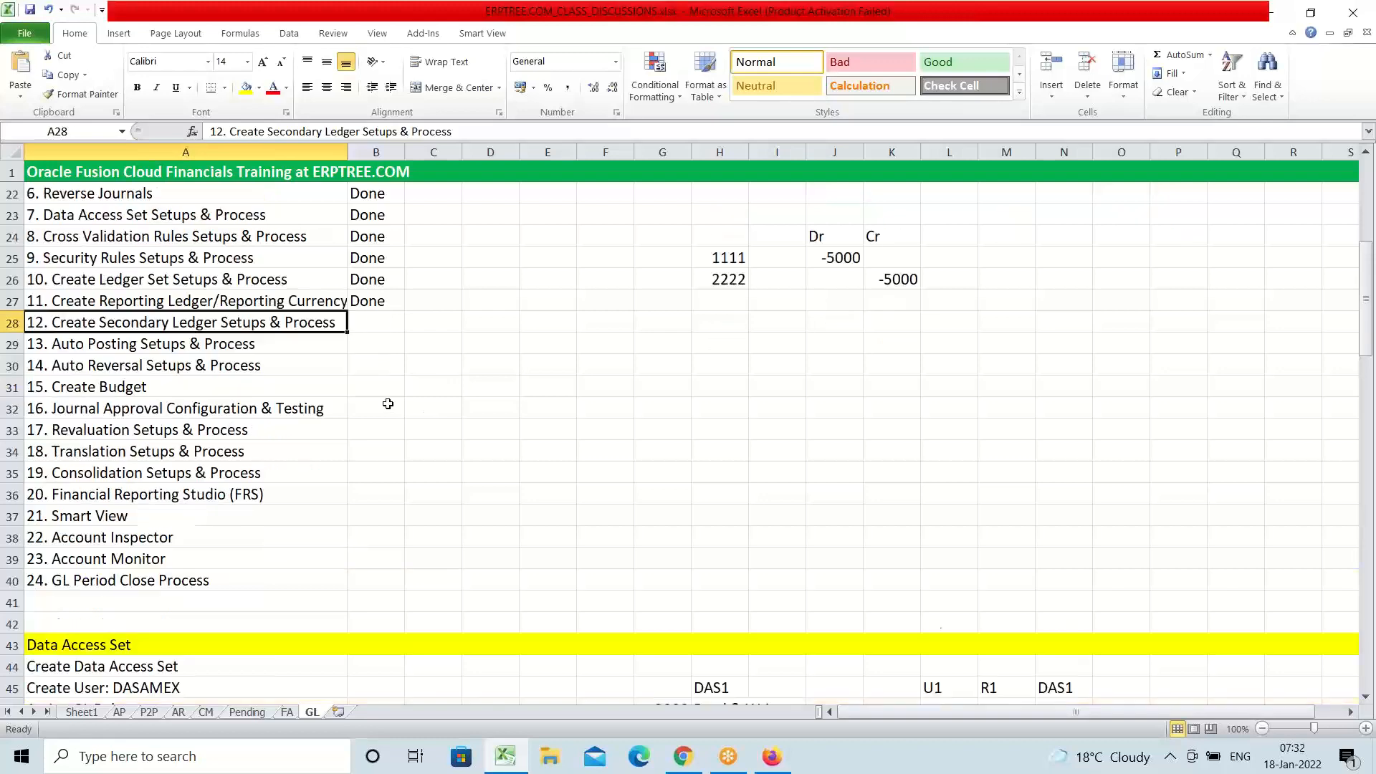
pyautogui.click(363, 263)
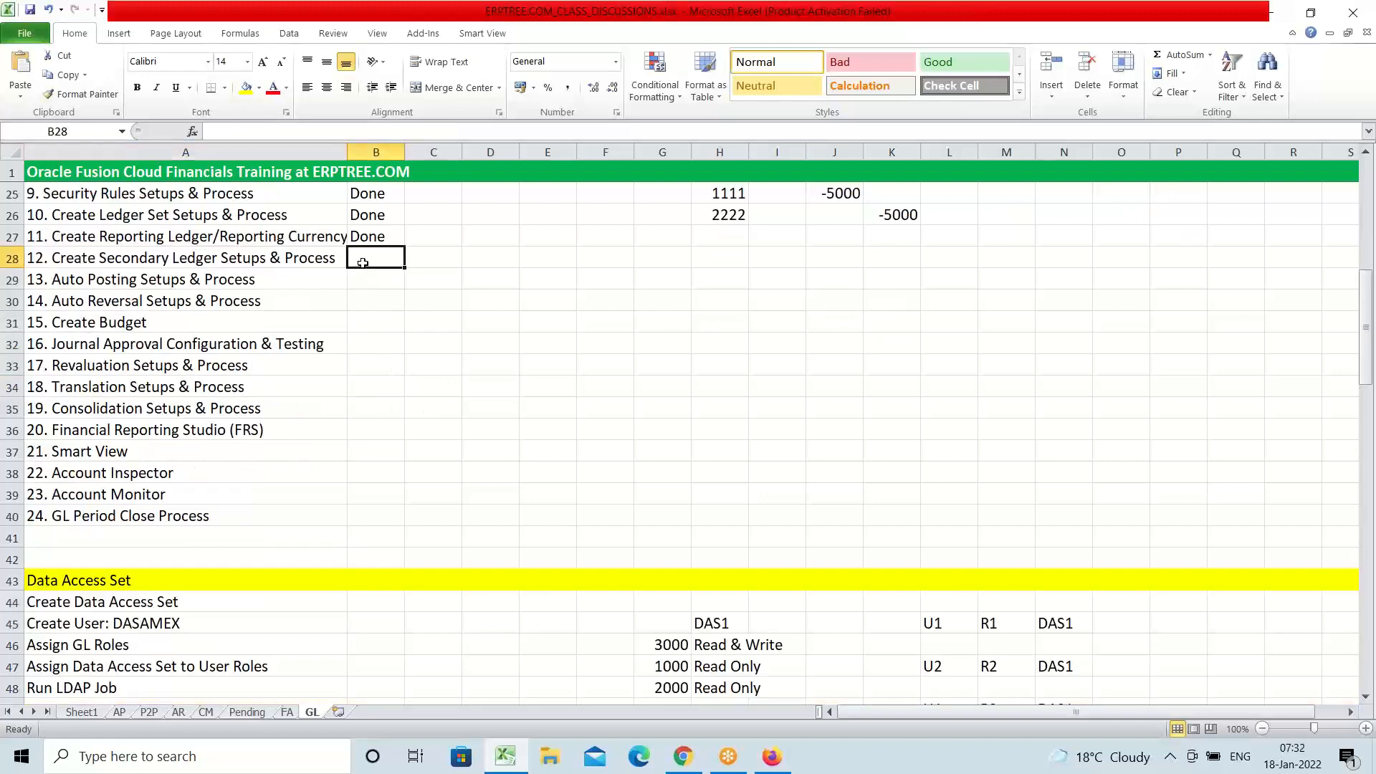
pyautogui.write('p')
pyautogui.press('BackSpace')
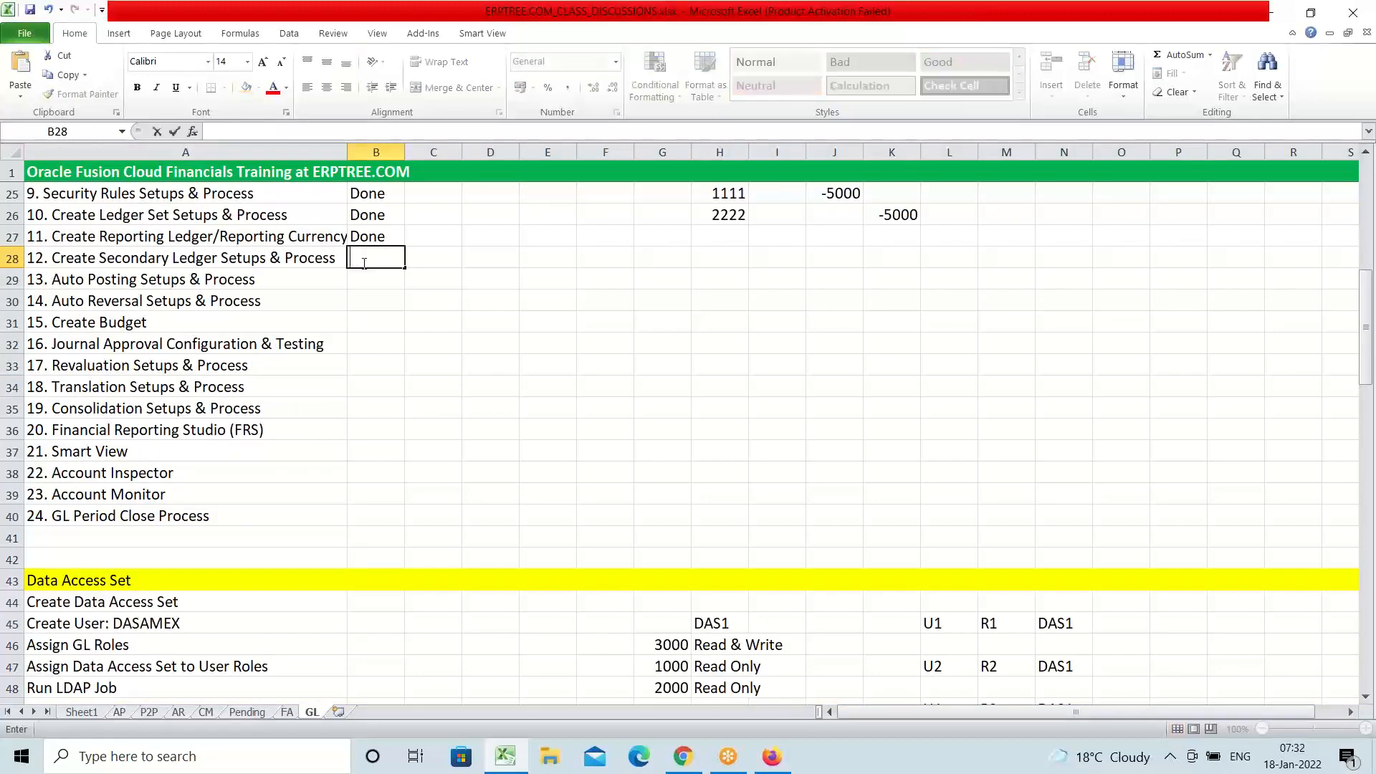
pyautogui.write('Pending')
pyautogui.press('Tab')
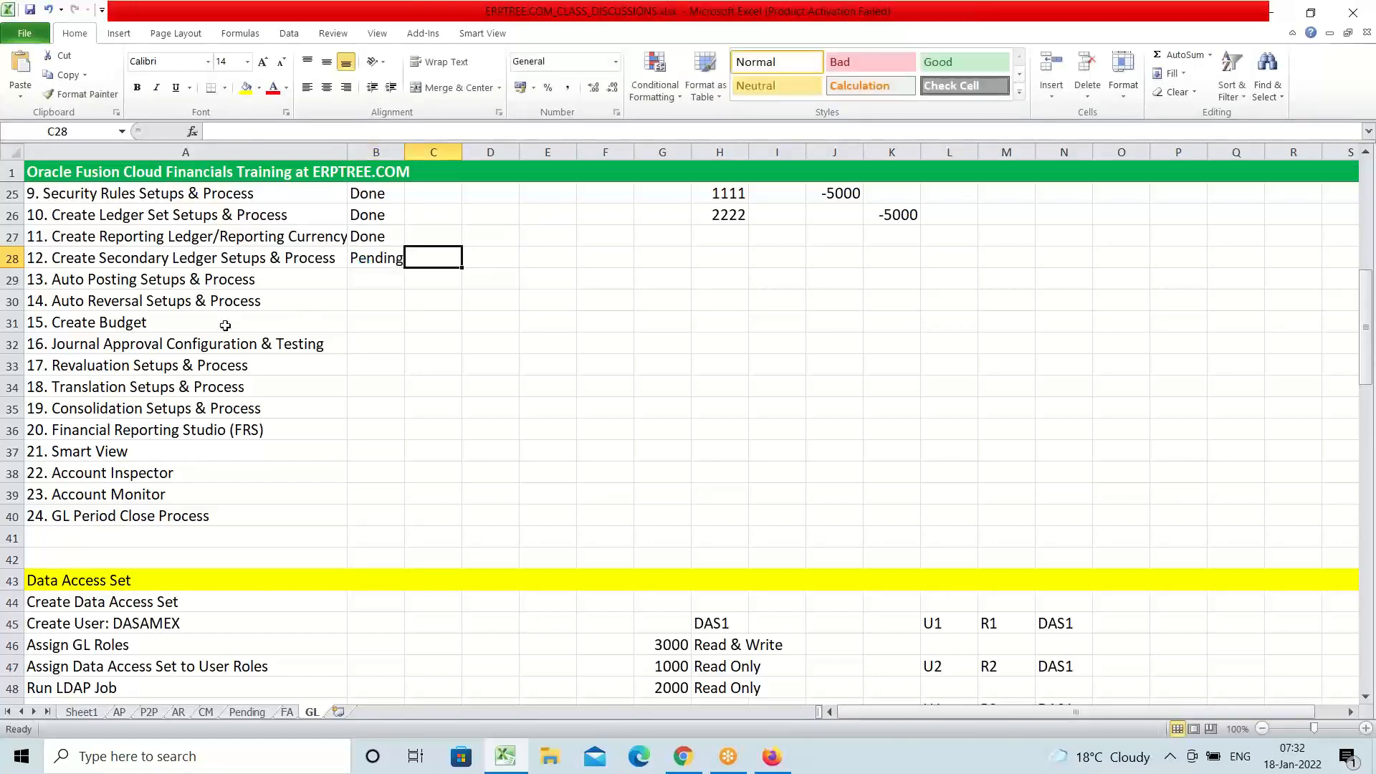
# Check the Create Secondary Ledger COA - 2 Segments entry, then select A29 '13. Auto Posting Setups & Process'
pyautogui.scroll(-17, 213, 332)
pyautogui.scroll(-7, 213, 332)
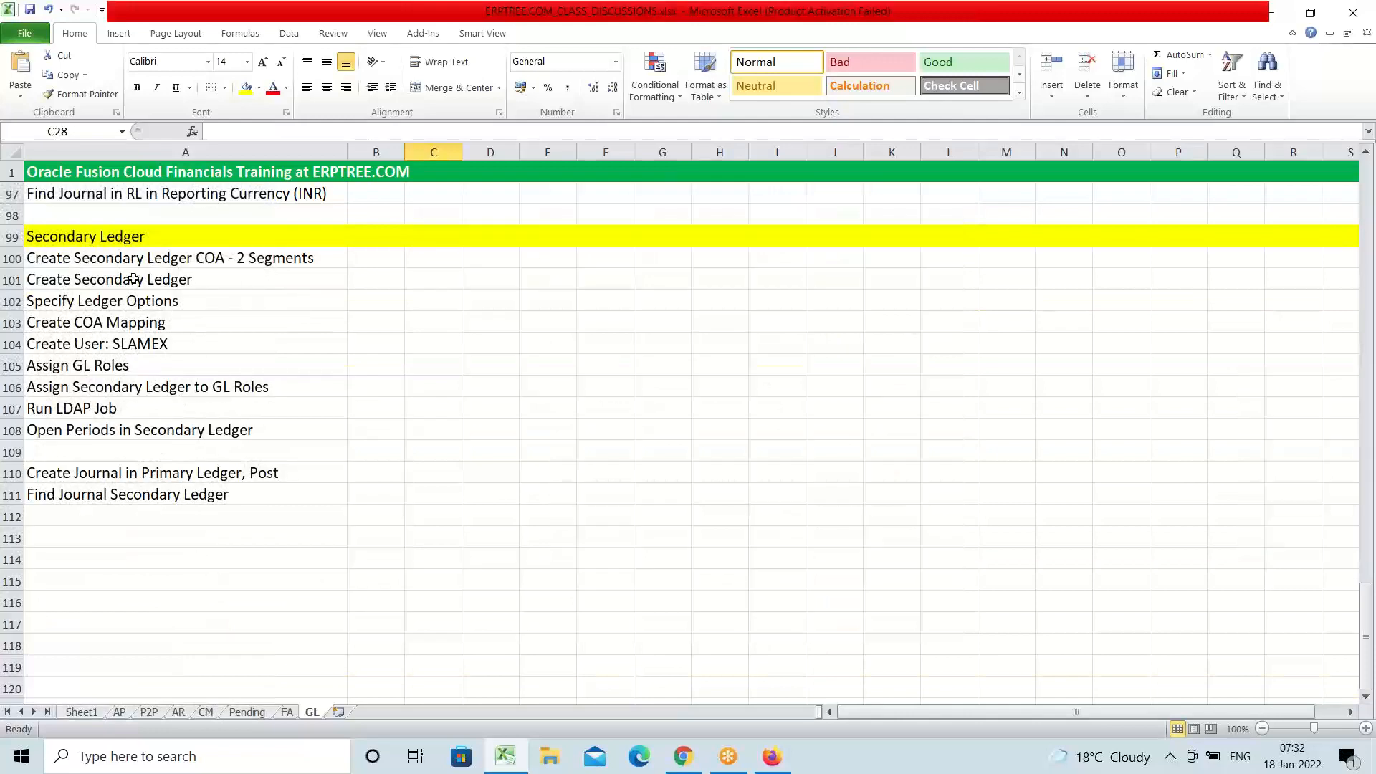
pyautogui.scroll(3, 200, 334)
pyautogui.click(168, 448)
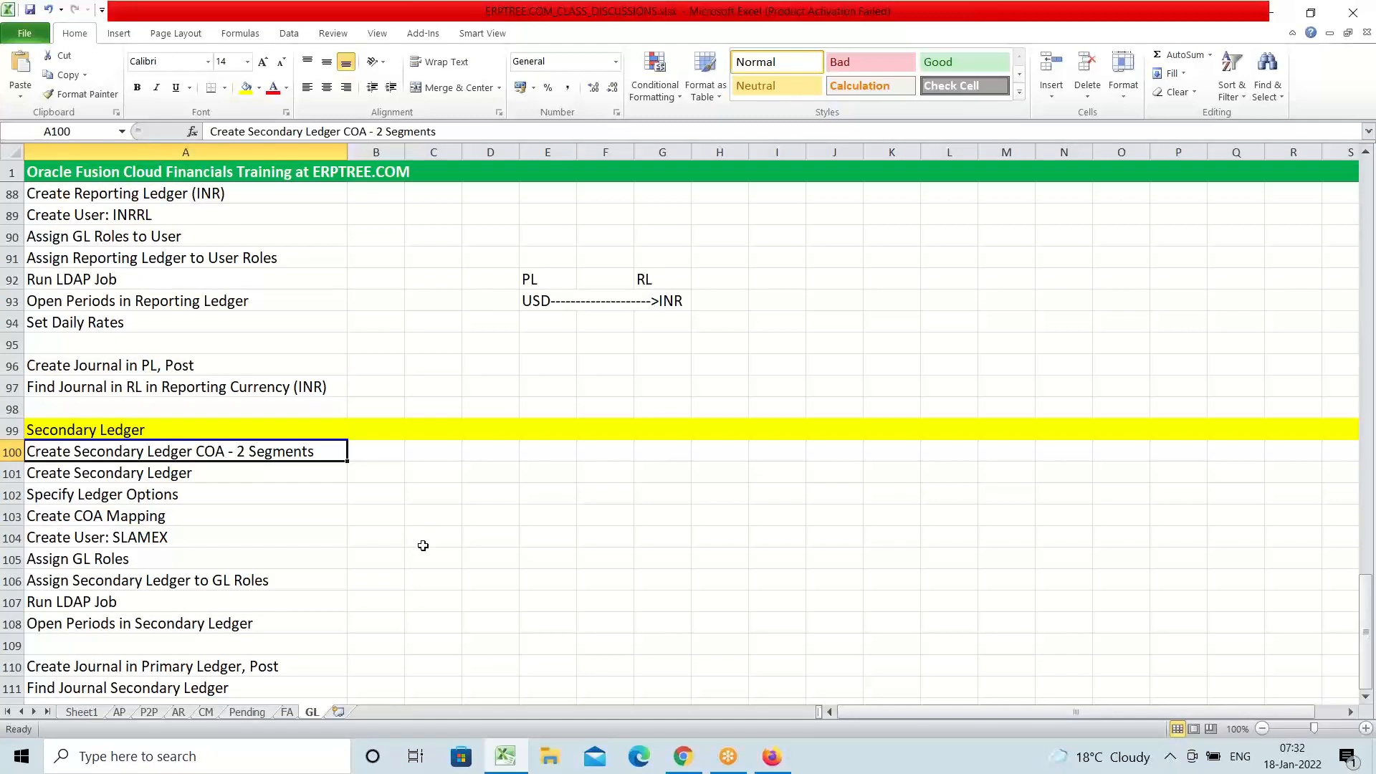
pyautogui.scroll(4, 395, 493)
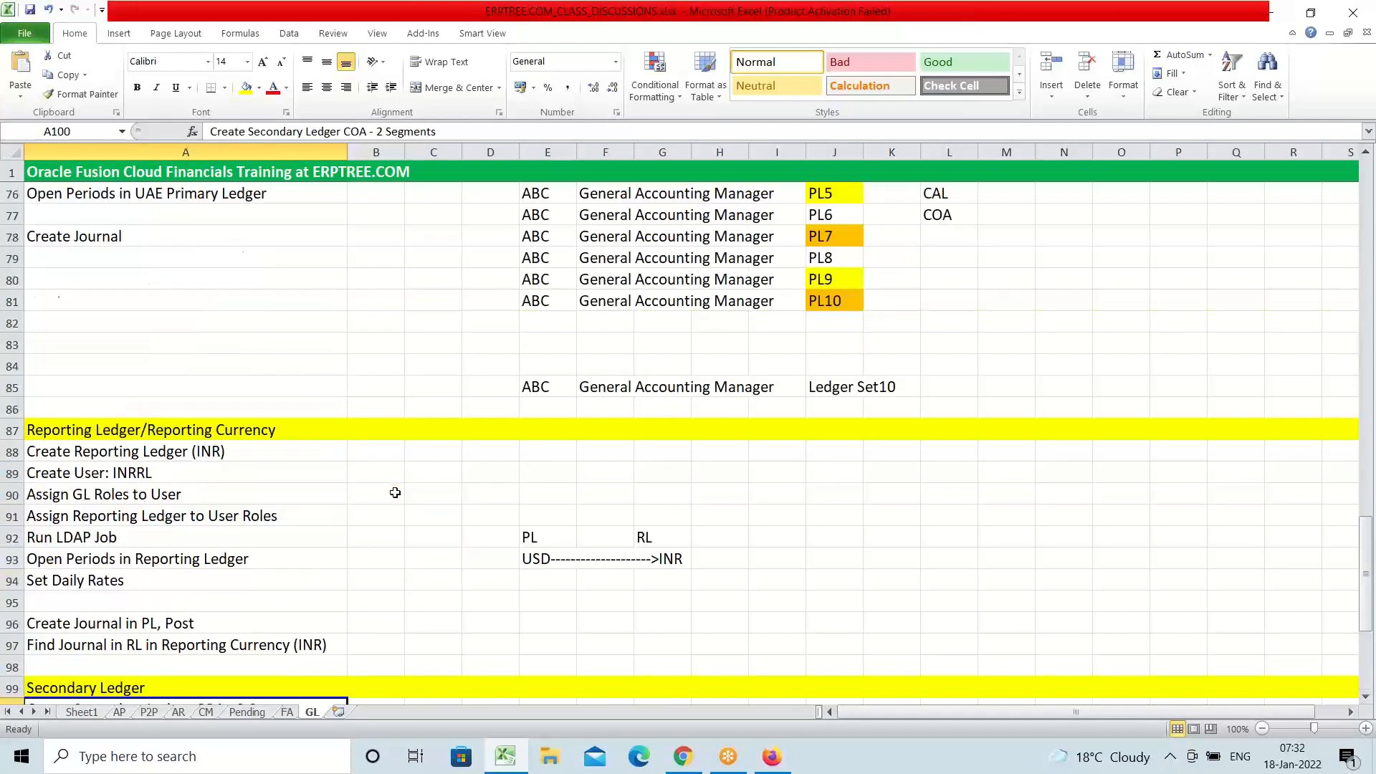
pyautogui.scroll(18, 395, 492)
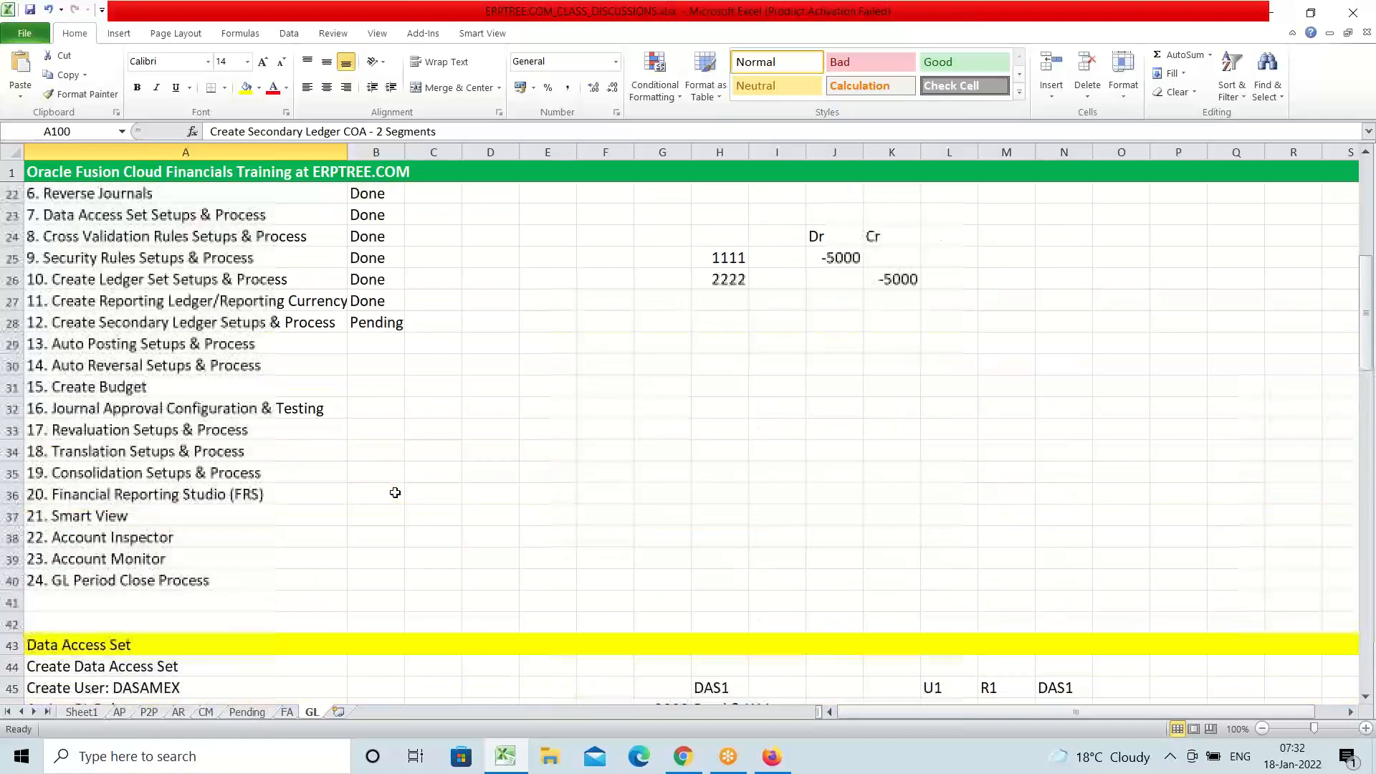
pyautogui.scroll(2, 395, 492)
pyautogui.scroll(-1, 395, 493)
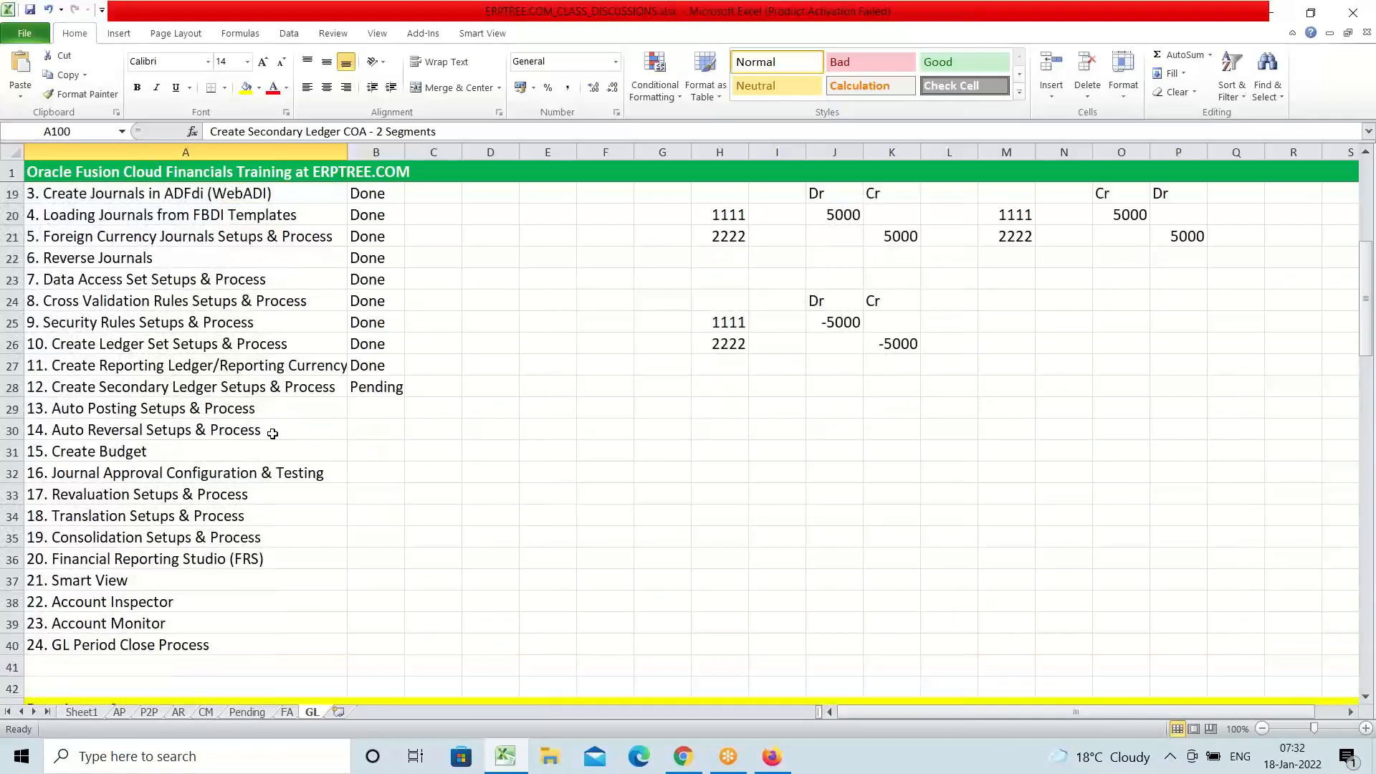
pyautogui.click(224, 410)
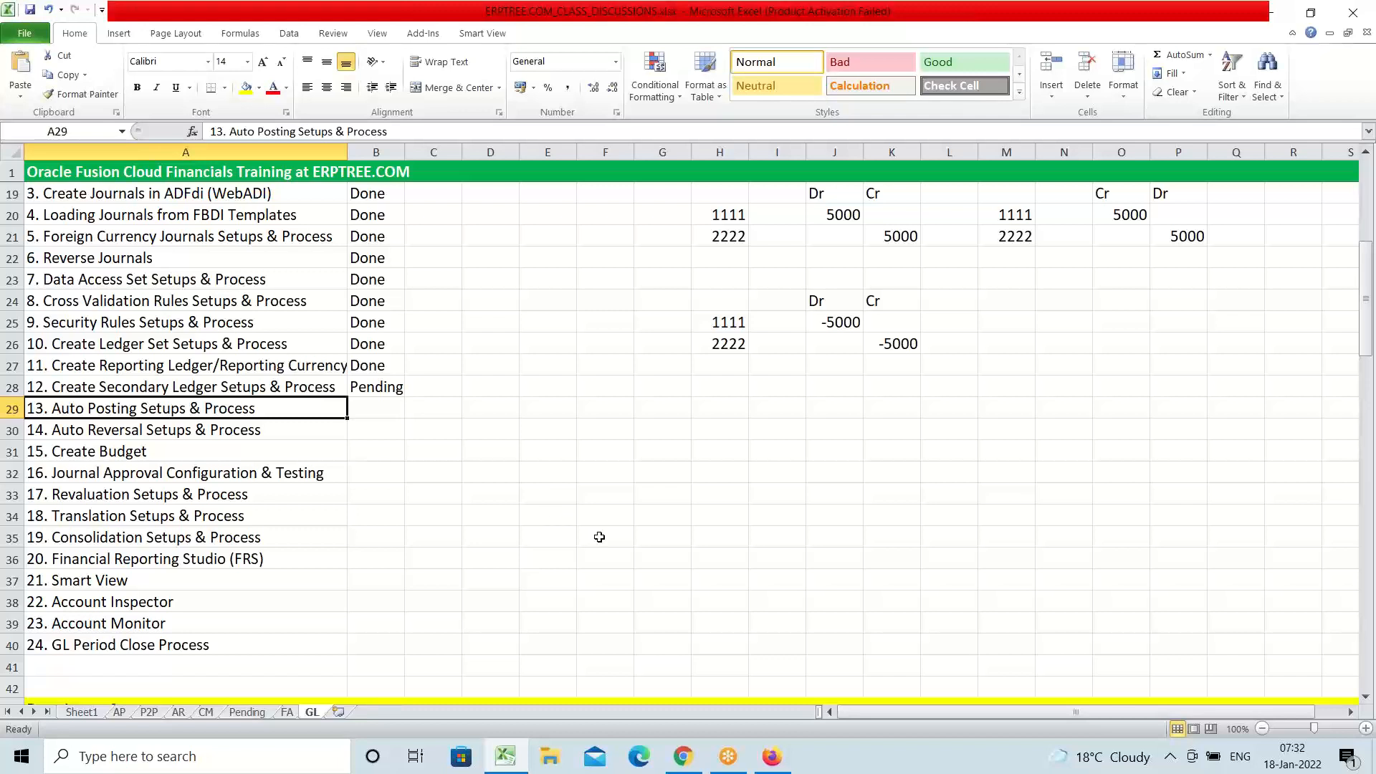
# Copy the 'Auto Posting' heading text and paste it into cell A113
pyautogui.doubleClick(137, 410)
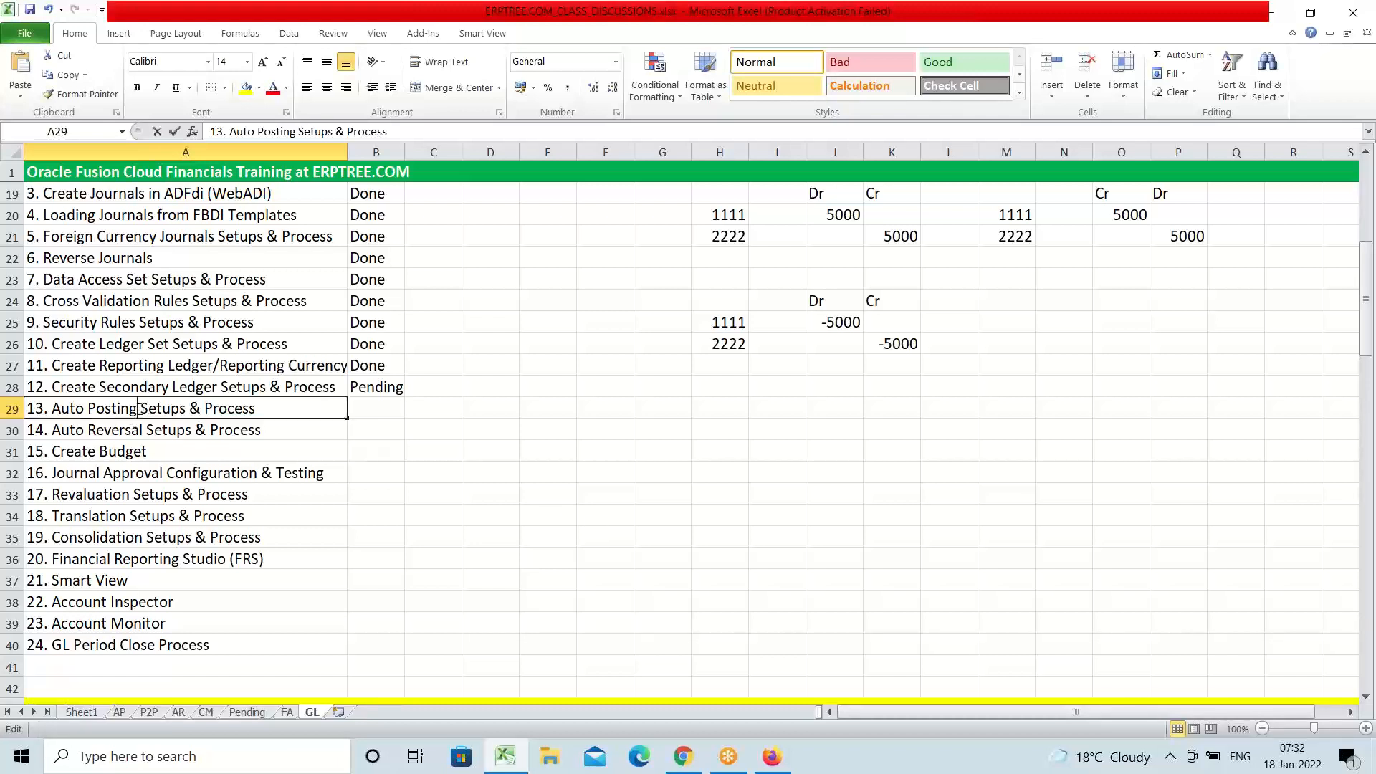
pyautogui.moveTo(137, 409); pyautogui.dragTo(52, 413)
pyautogui.hotkey('ctrl', 'c')
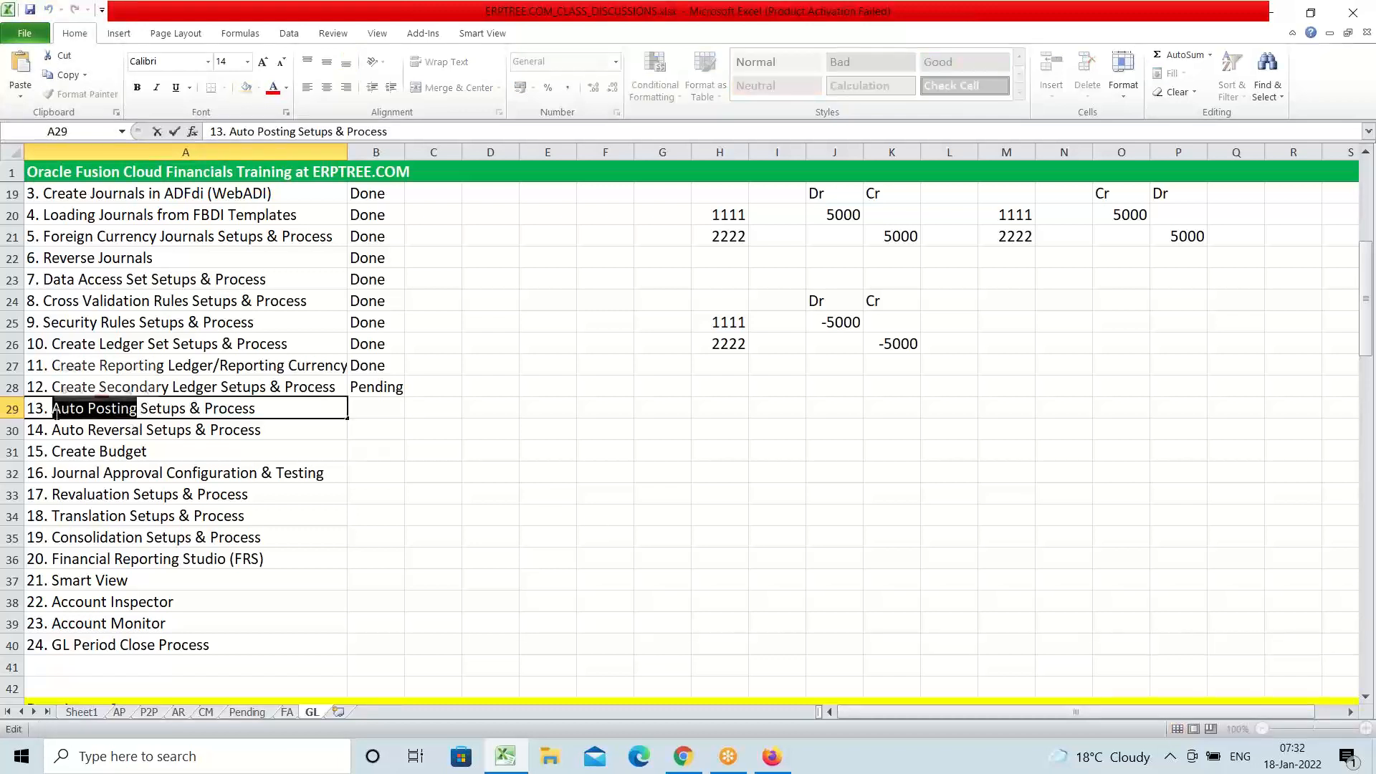
pyautogui.scroll(-20, 233, 479)
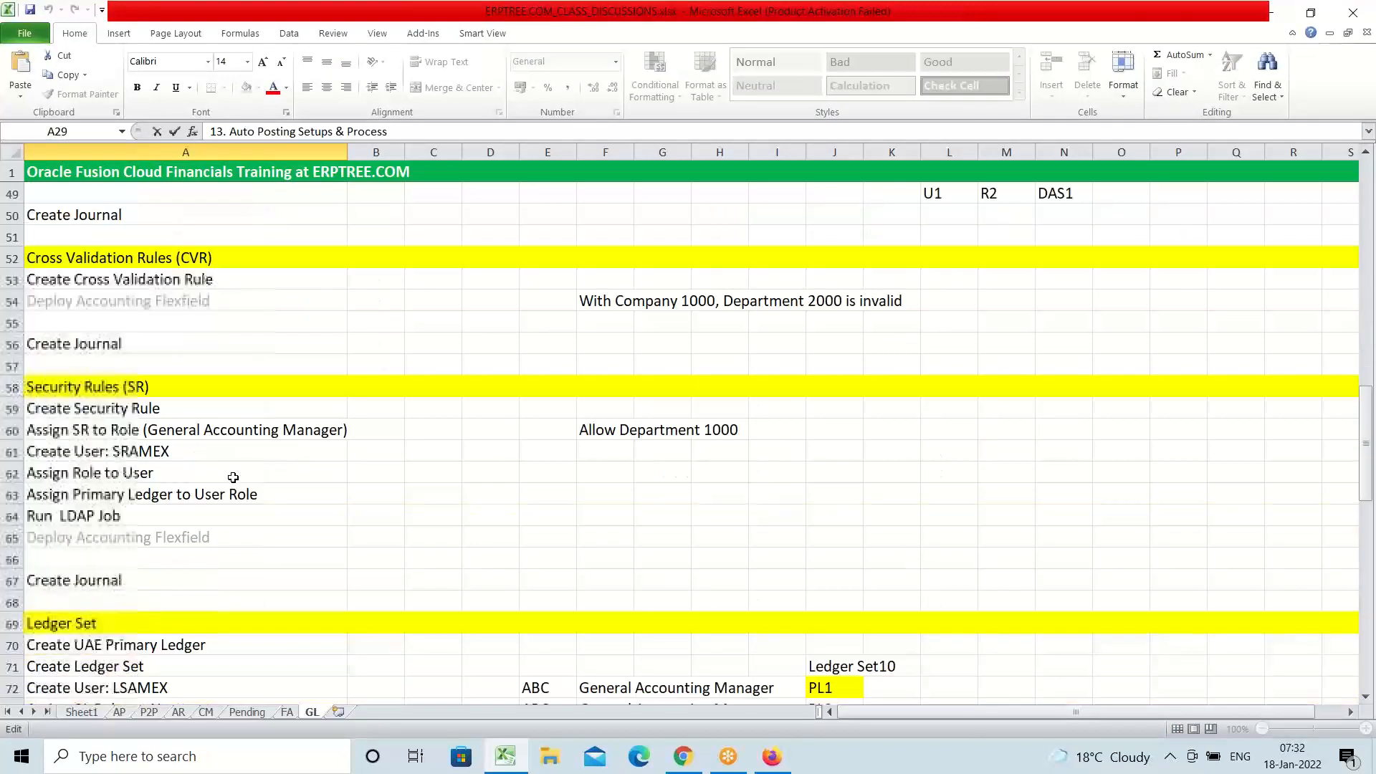
pyautogui.scroll(-8, 233, 477)
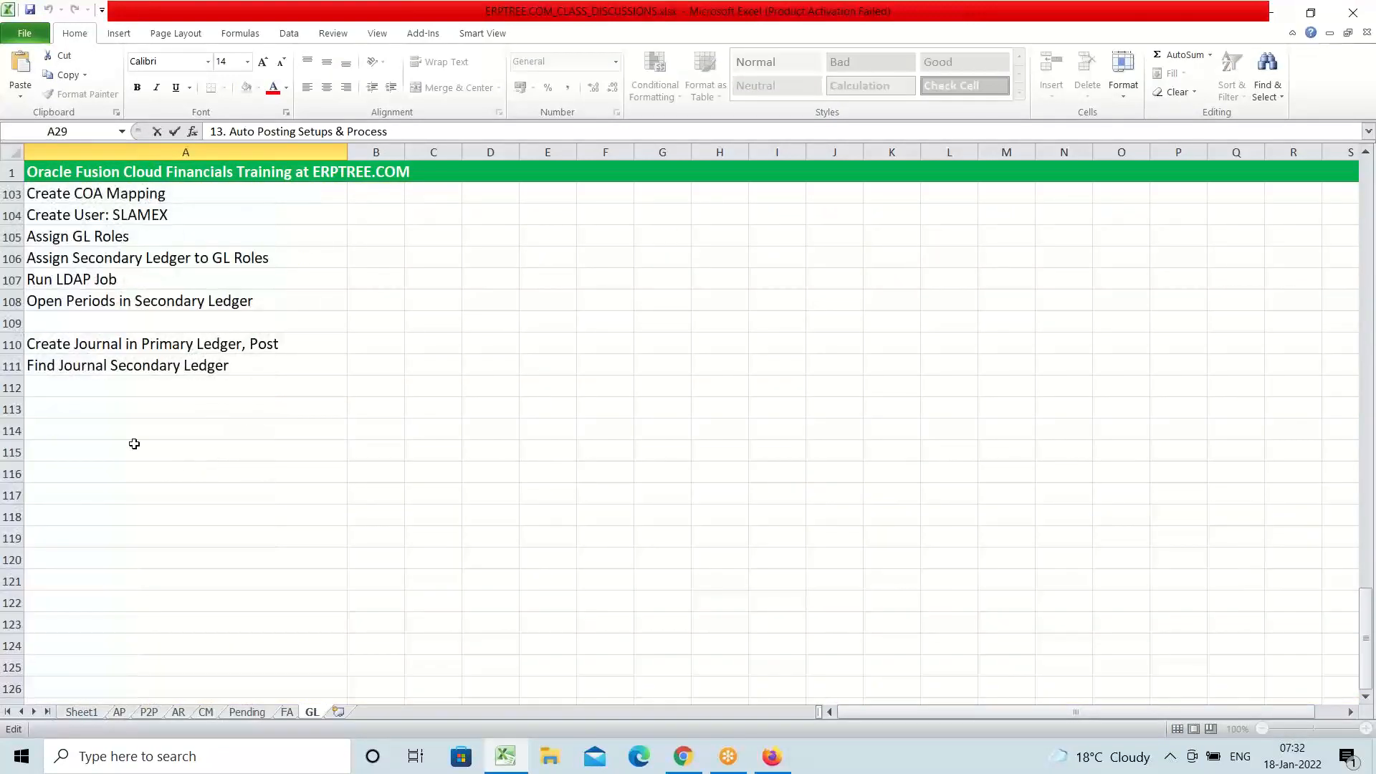
pyautogui.click(84, 408)
pyautogui.hotkey('ctrl', 'v')
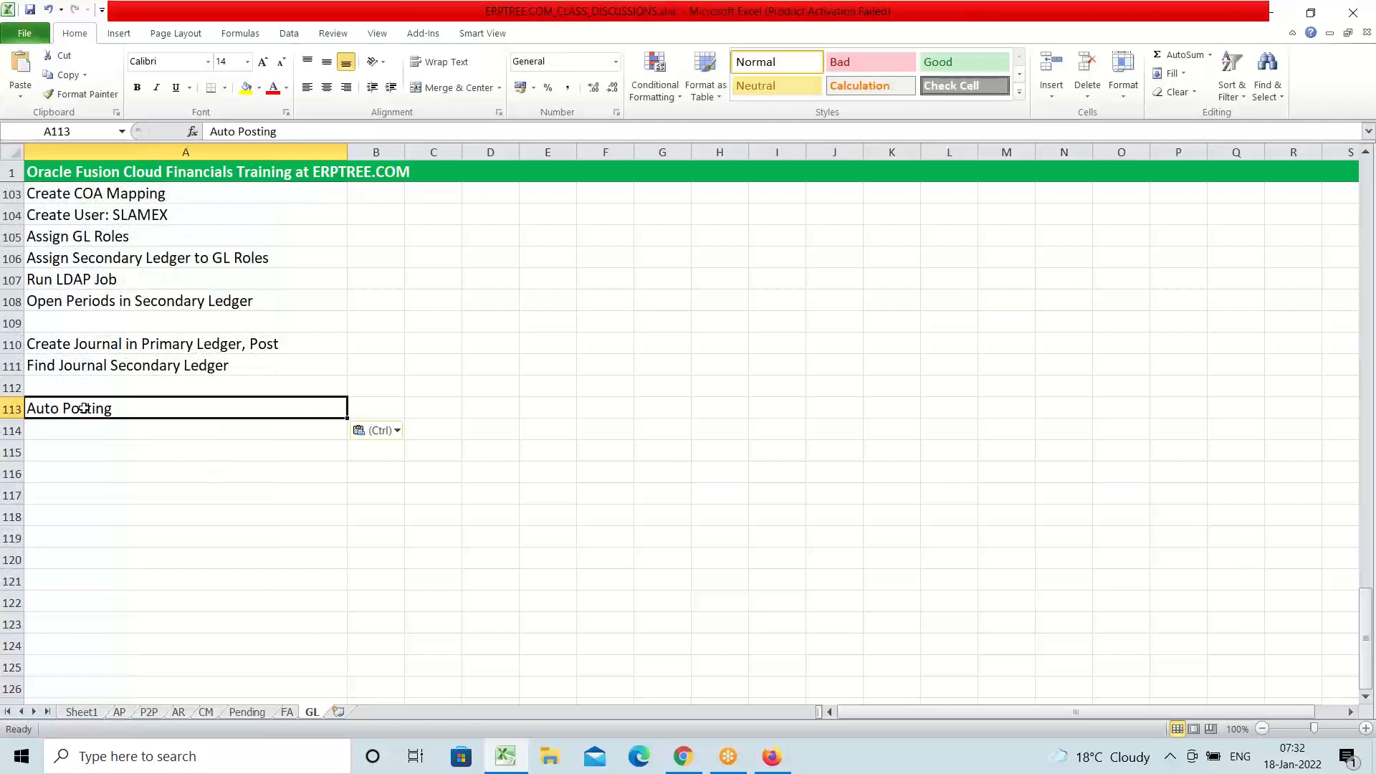
pyautogui.press('Escape')
# Fill all of row 113 yellow to mark it as a section heading
pyautogui.click(14, 408)
pyautogui.click(246, 91)
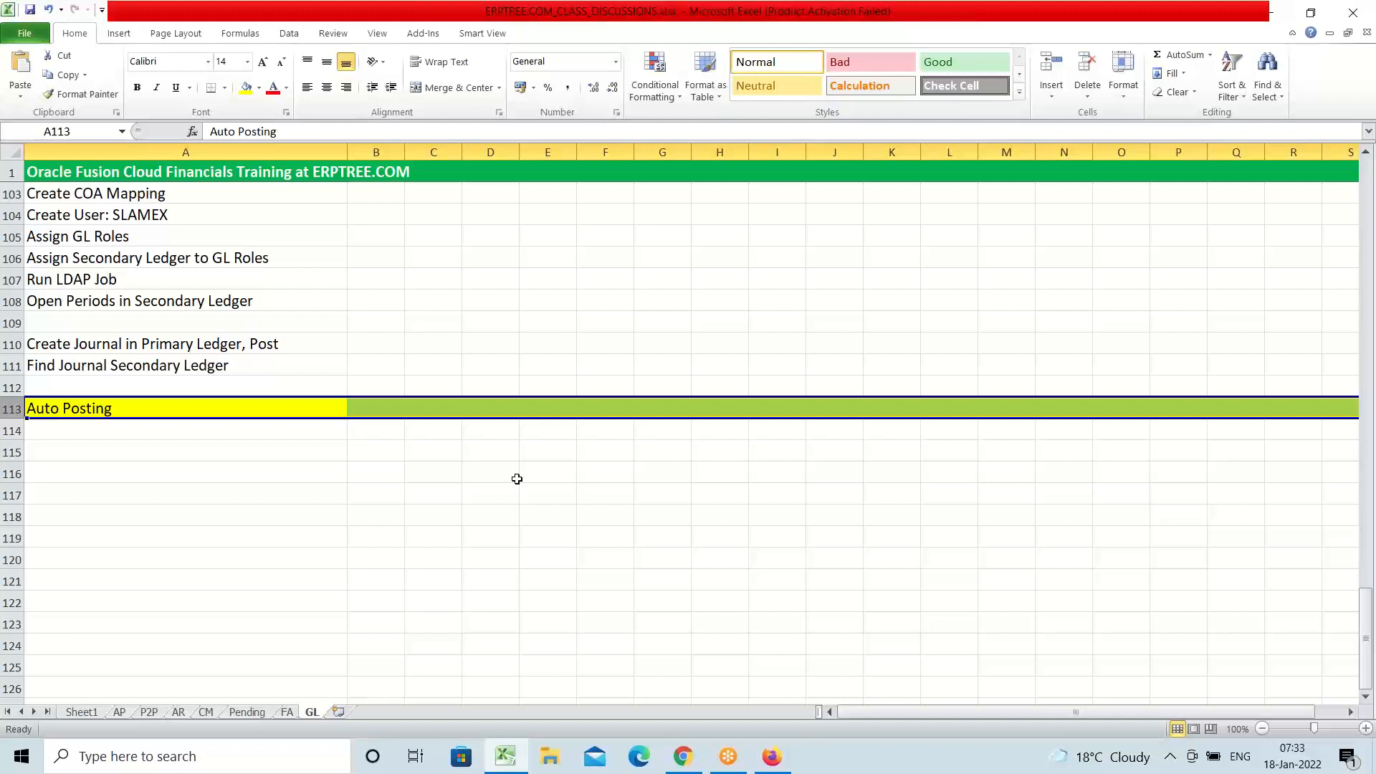
pyautogui.click(197, 430)
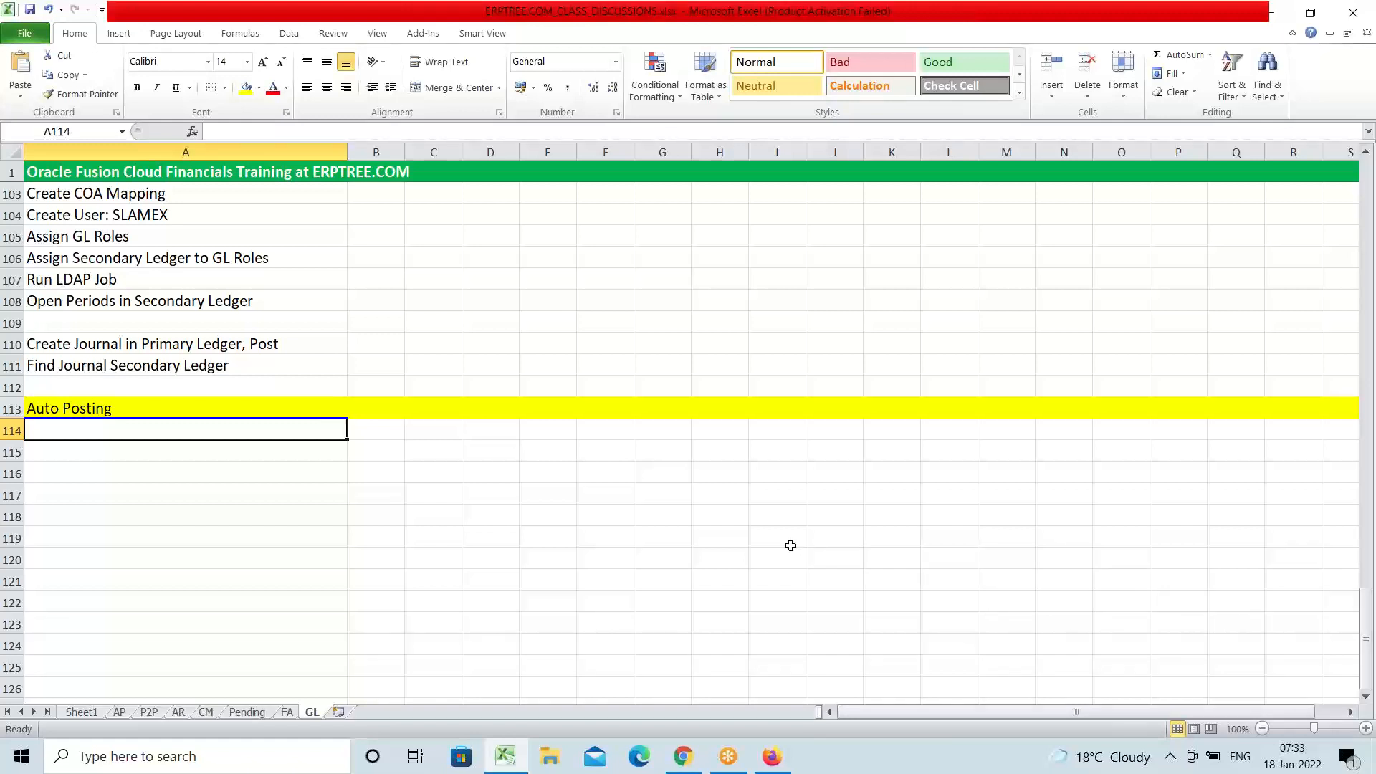
# Enter 'Create AutoPost Criteria Set' in A114 and 'Create Journal' in A116
pyautogui.write('Create')
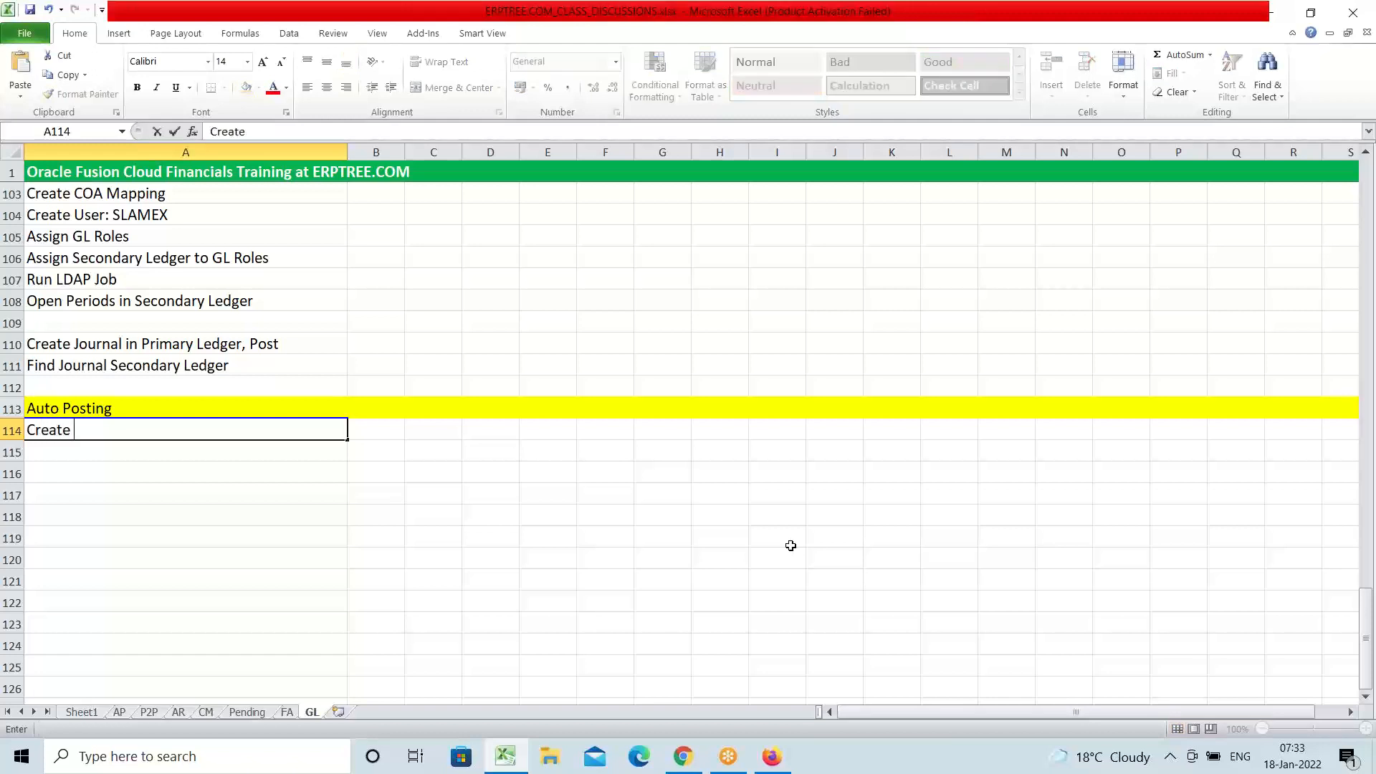
pyautogui.write(' AutoP')
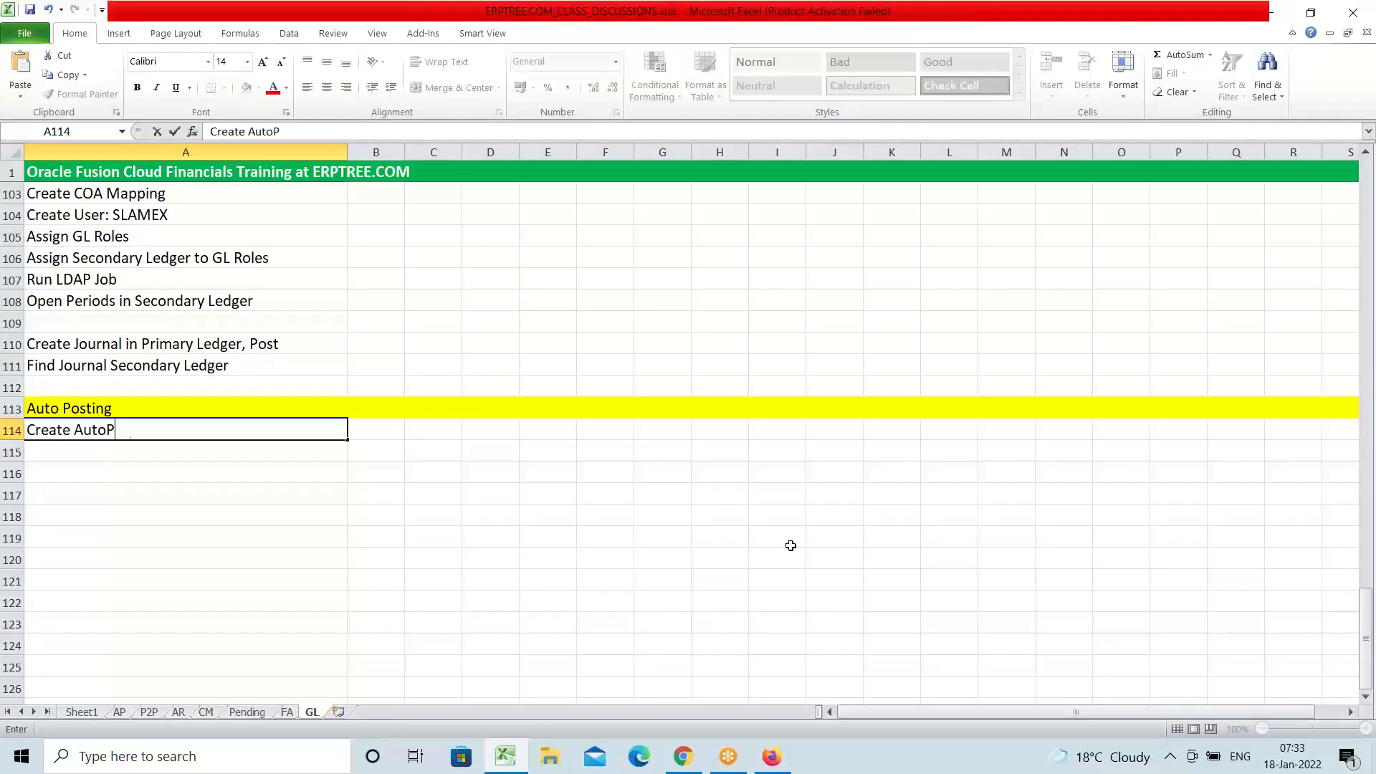
pyautogui.write('ost Criteria Set')
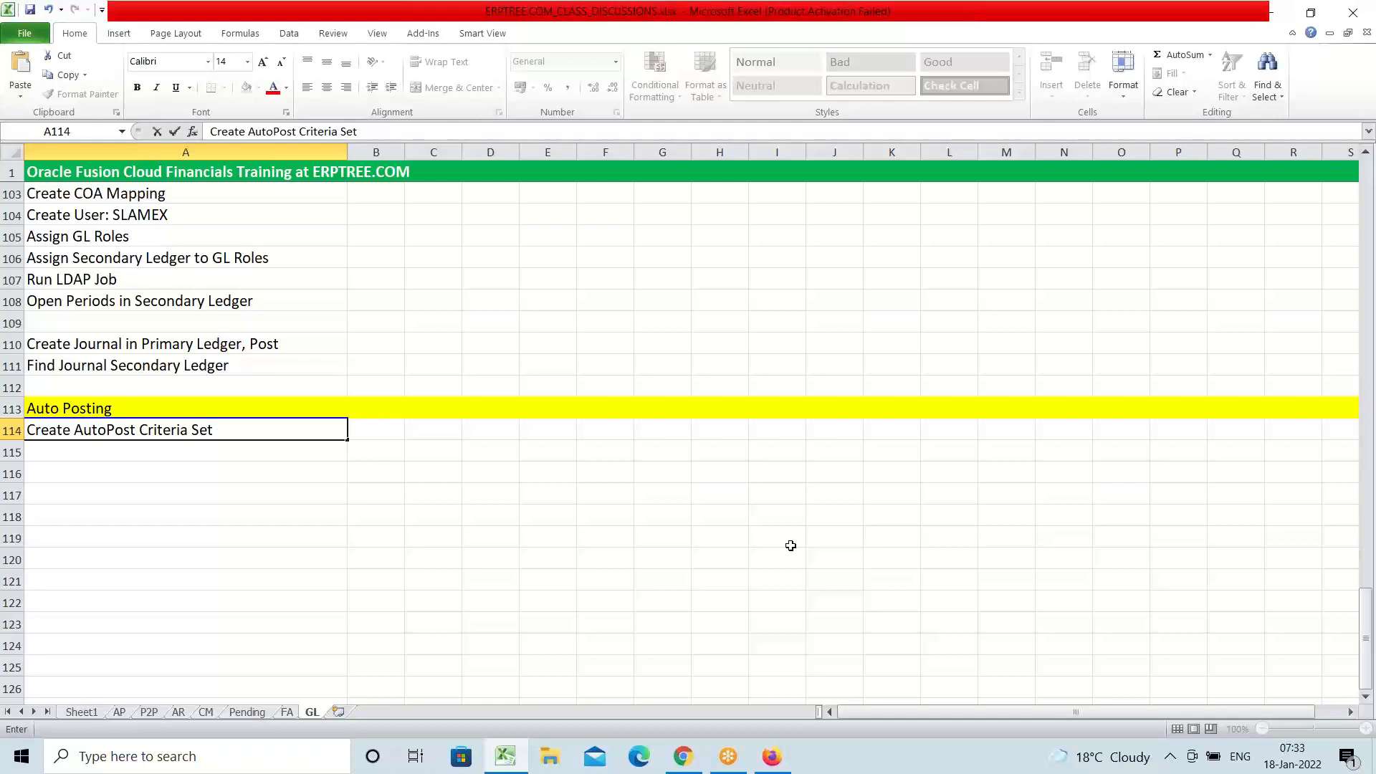
pyautogui.press('Return')
pyautogui.press('Return')
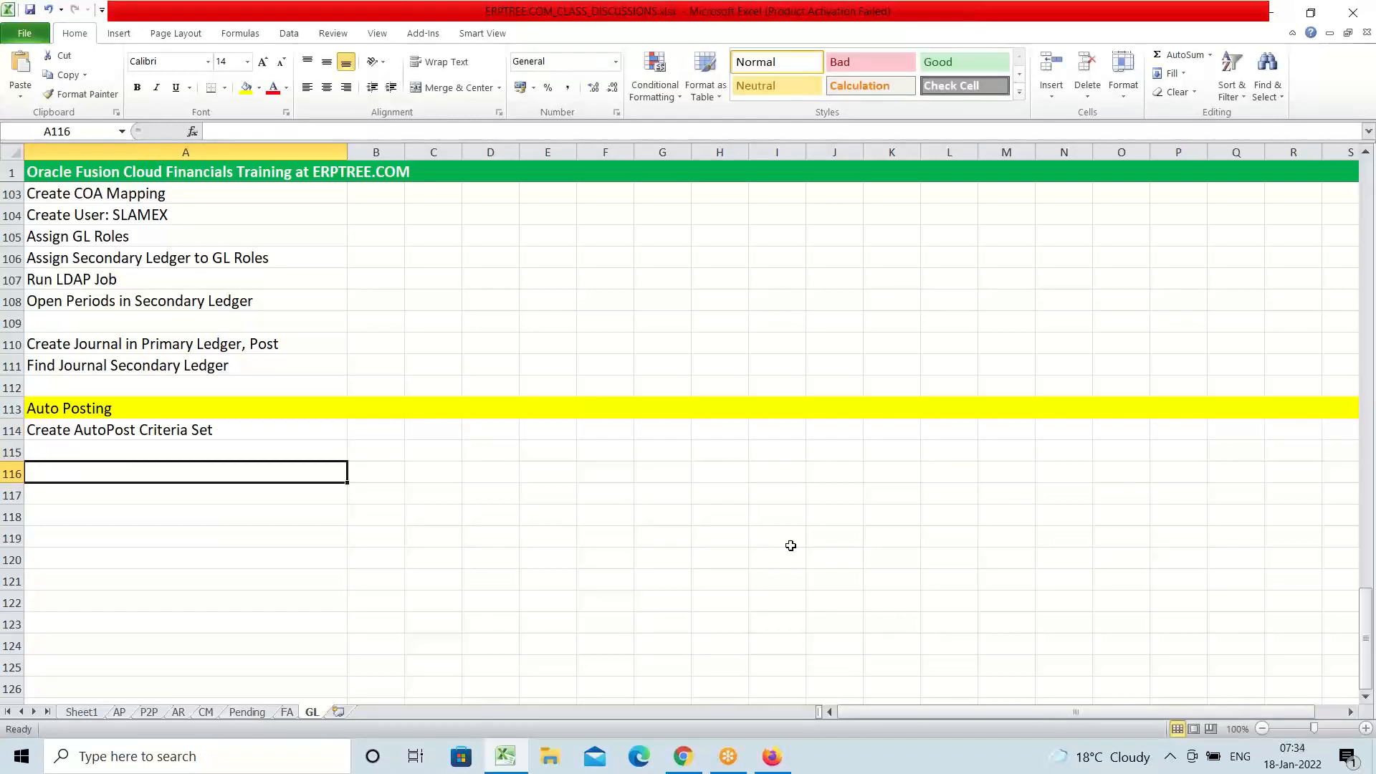
pyautogui.write('C')
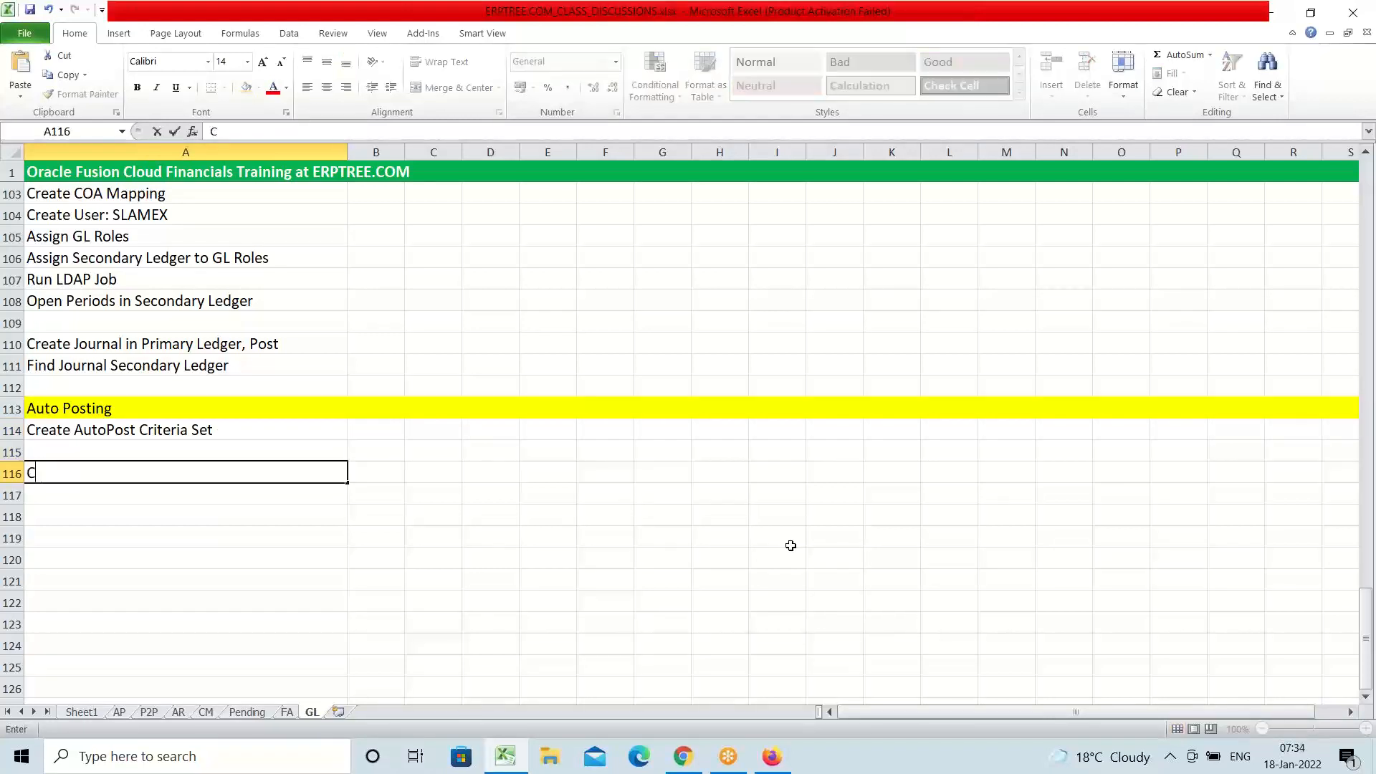
pyautogui.write('reate Journal')
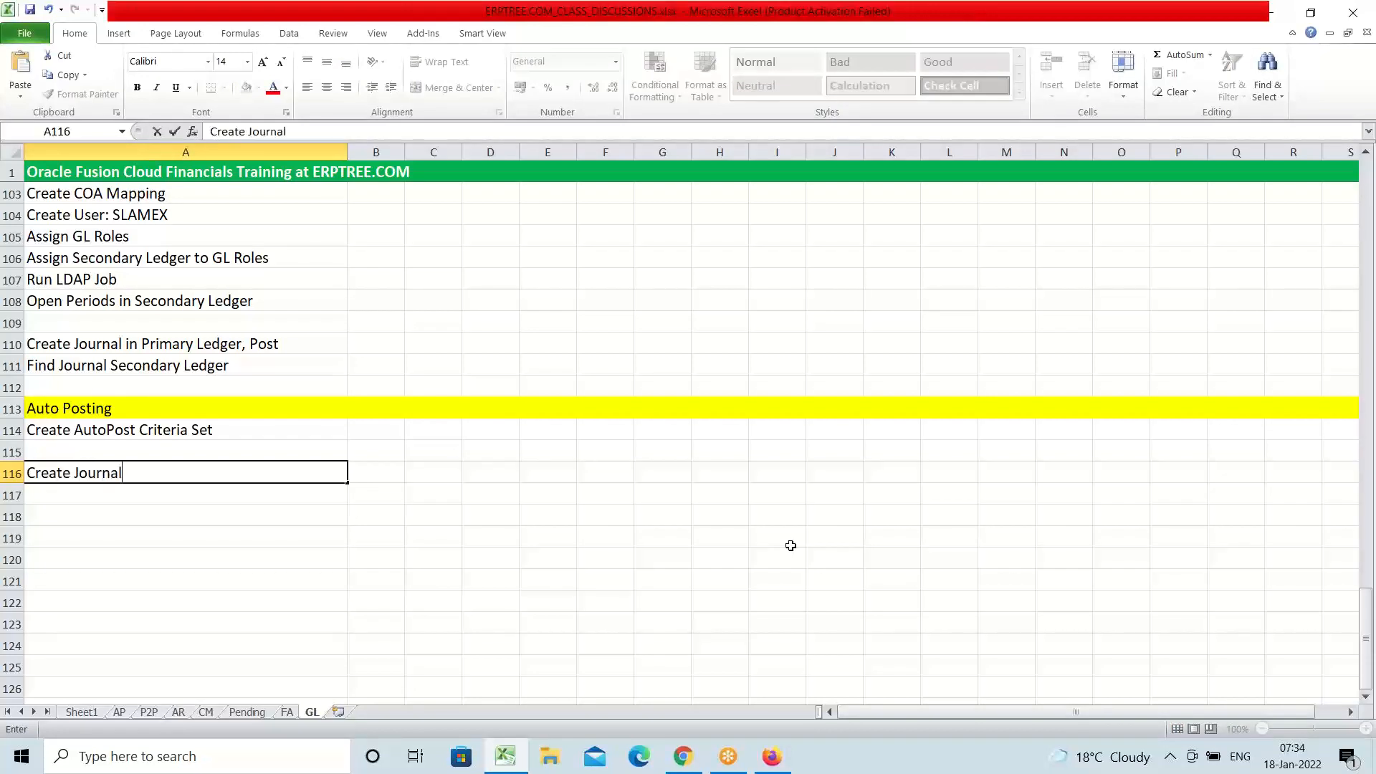
pyautogui.press('Return')
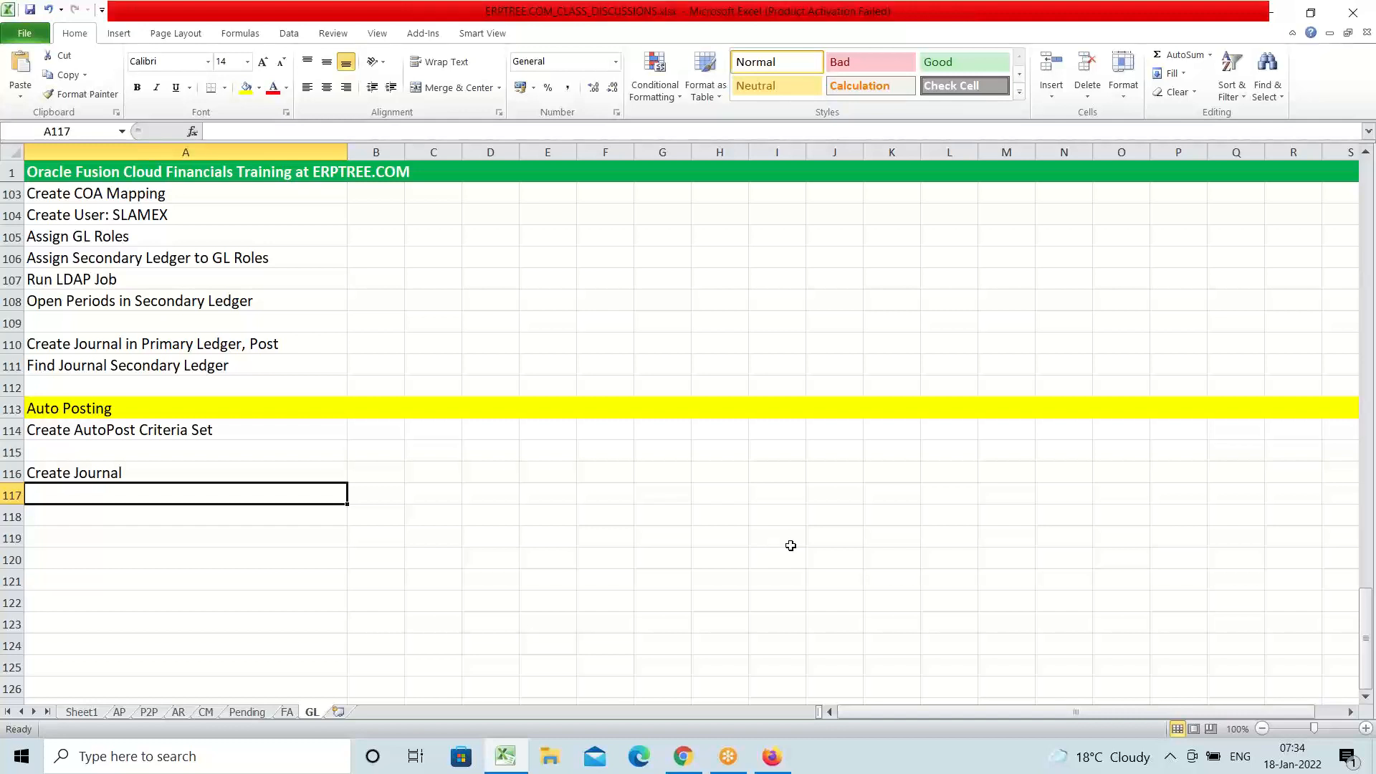
# Enter 'Run/Schedule AutoPosting' in cell A117, removing a stray 'r' first
pyautogui.write('r')
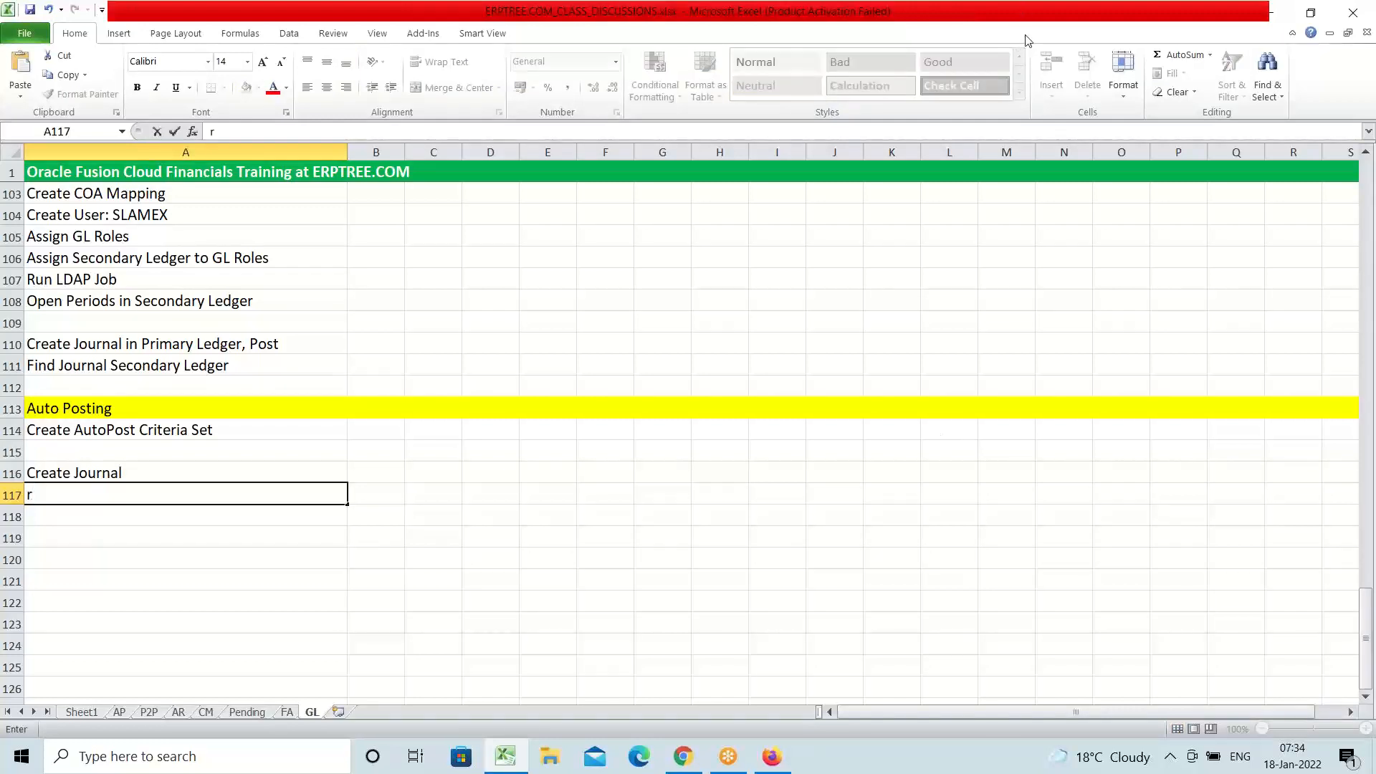
pyautogui.click(1053, 27)
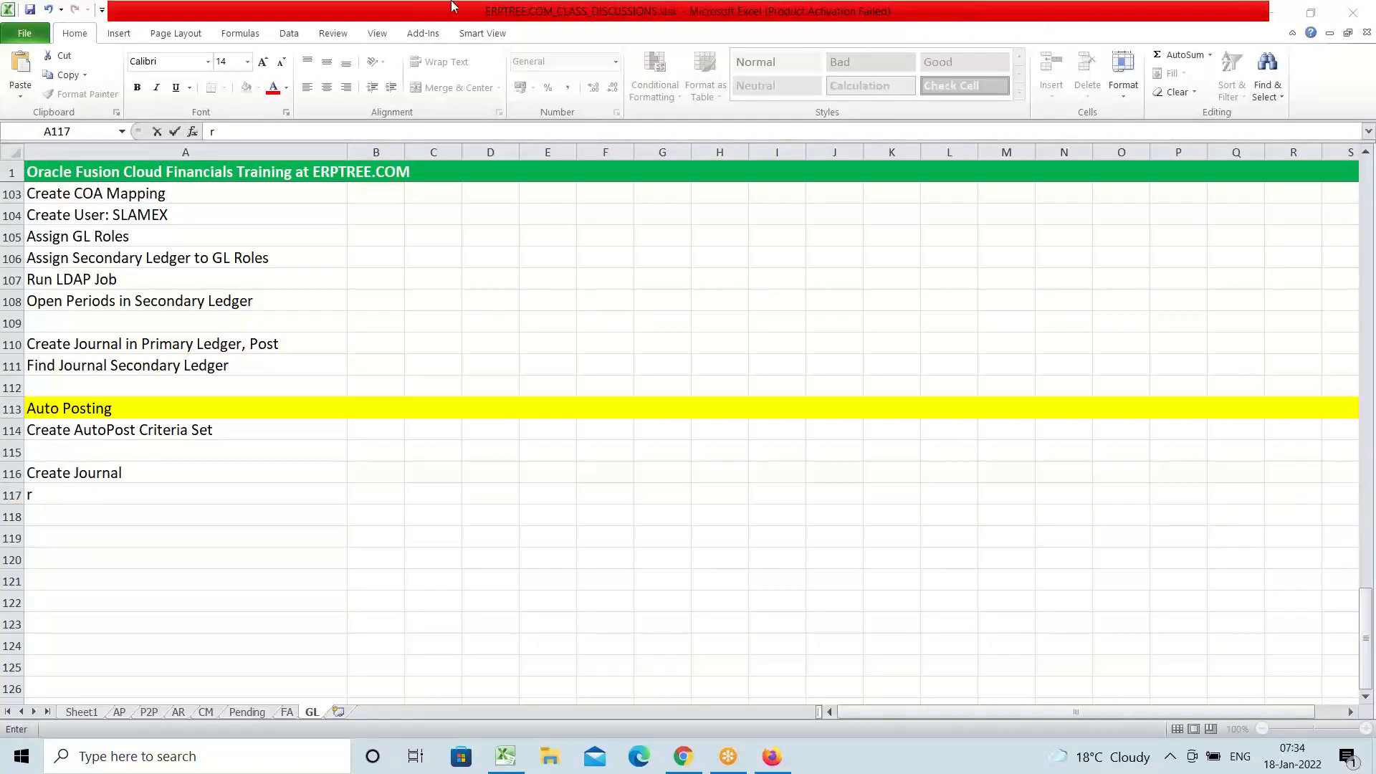
pyautogui.click(62, 498)
pyautogui.press('BackSpace')
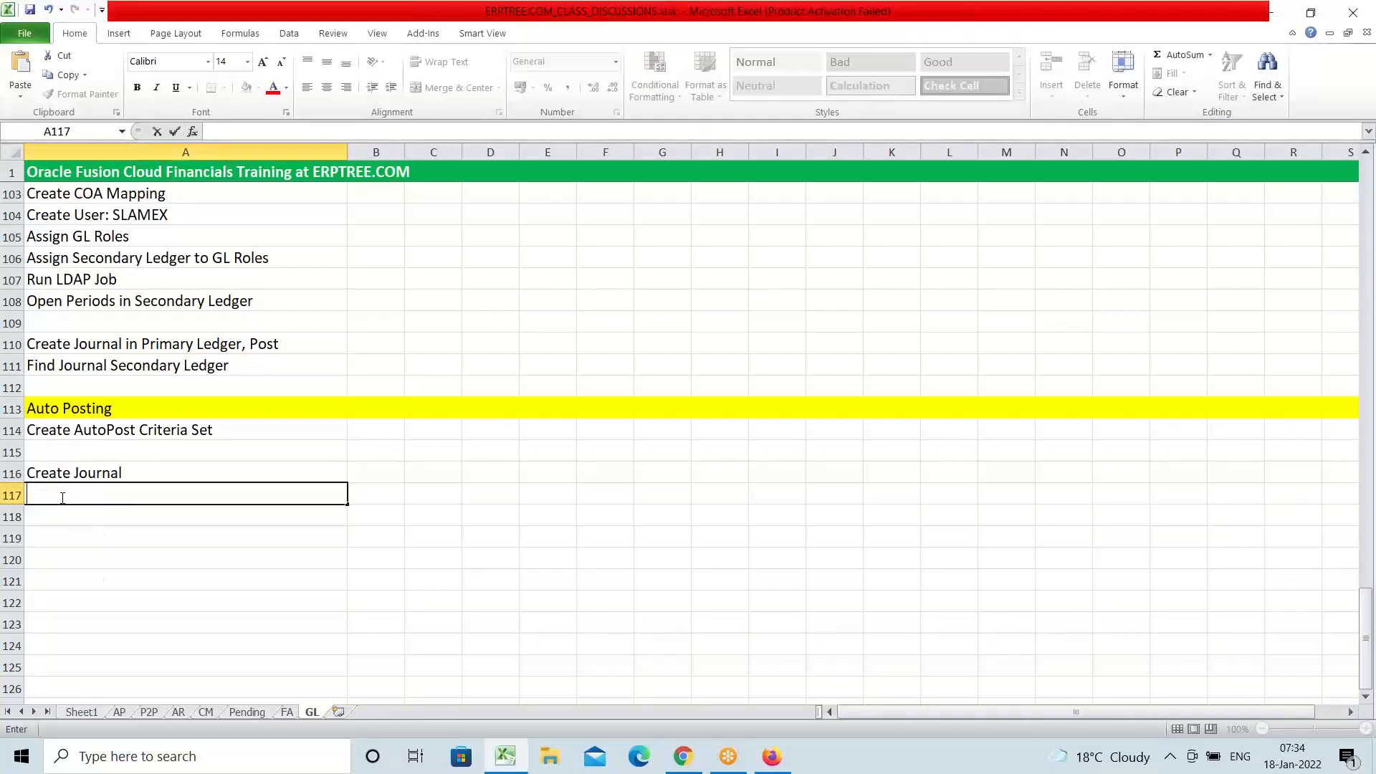
pyautogui.write('Run/Schedule')
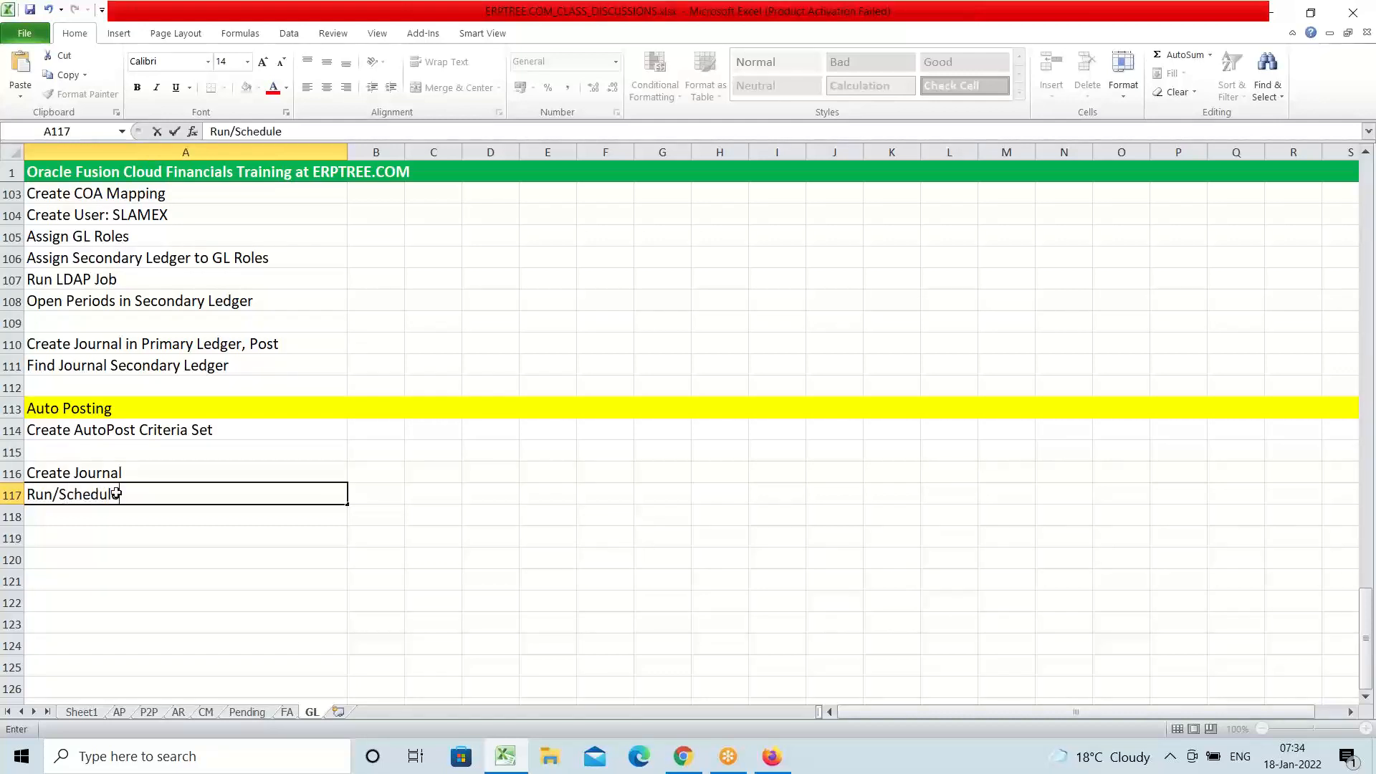
pyautogui.click(1062, 37)
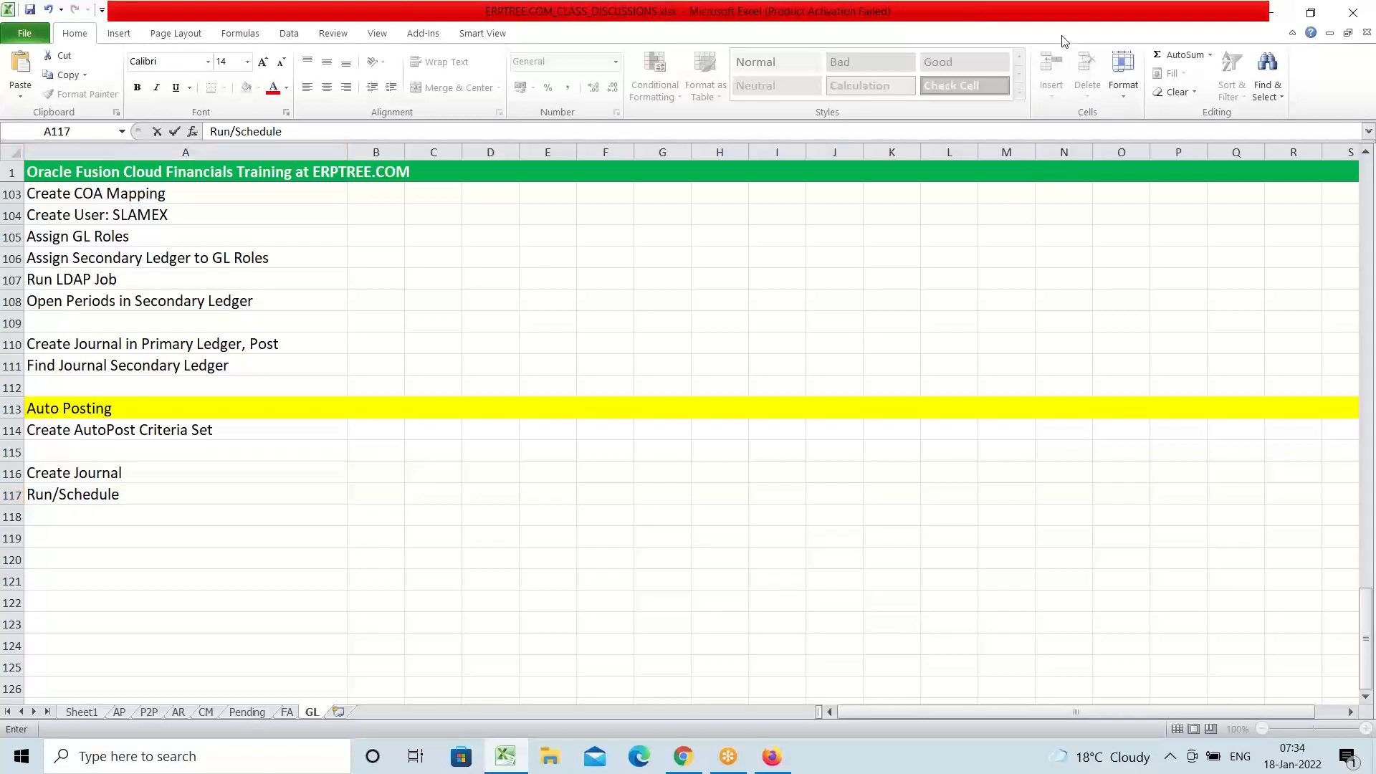
pyautogui.click(218, 476)
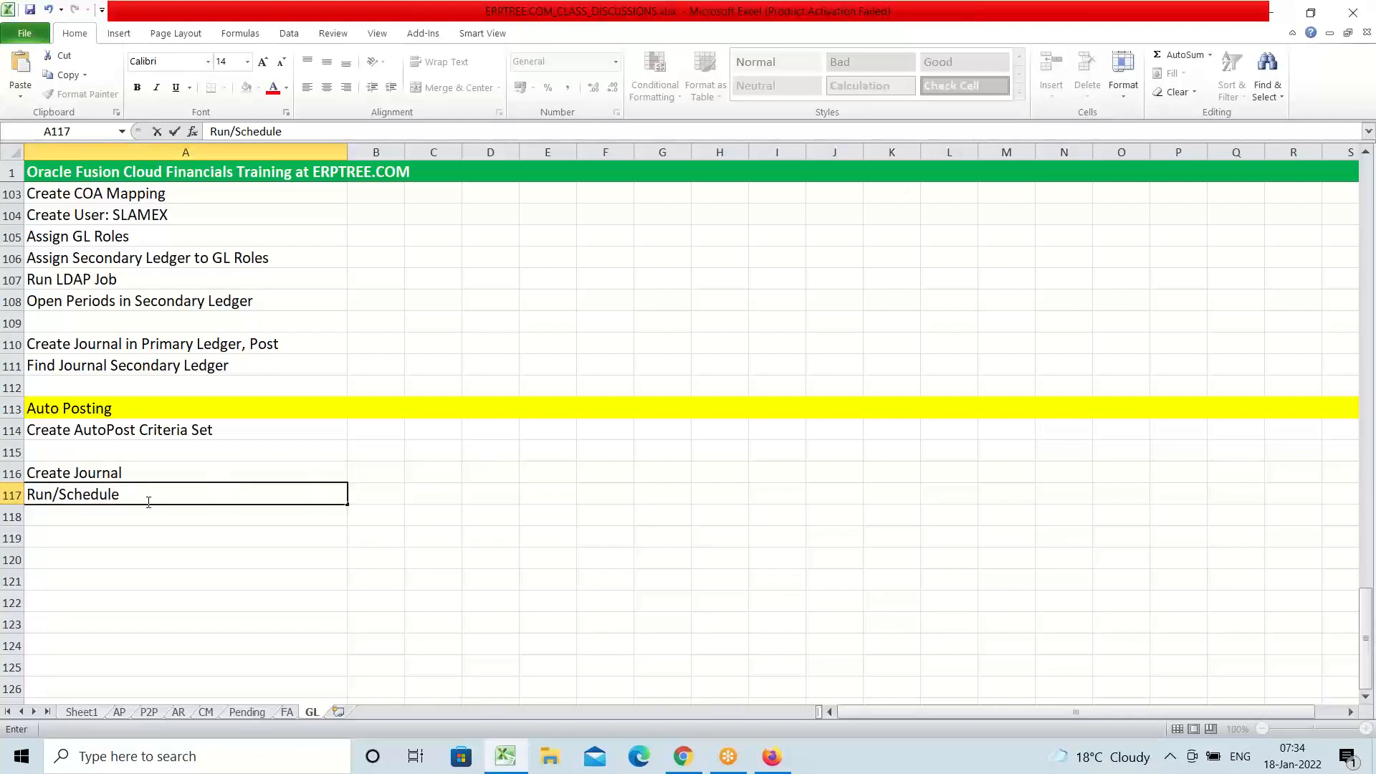
pyautogui.write('AutoPosting')
pyautogui.hotkey('ctrl', 'Return')
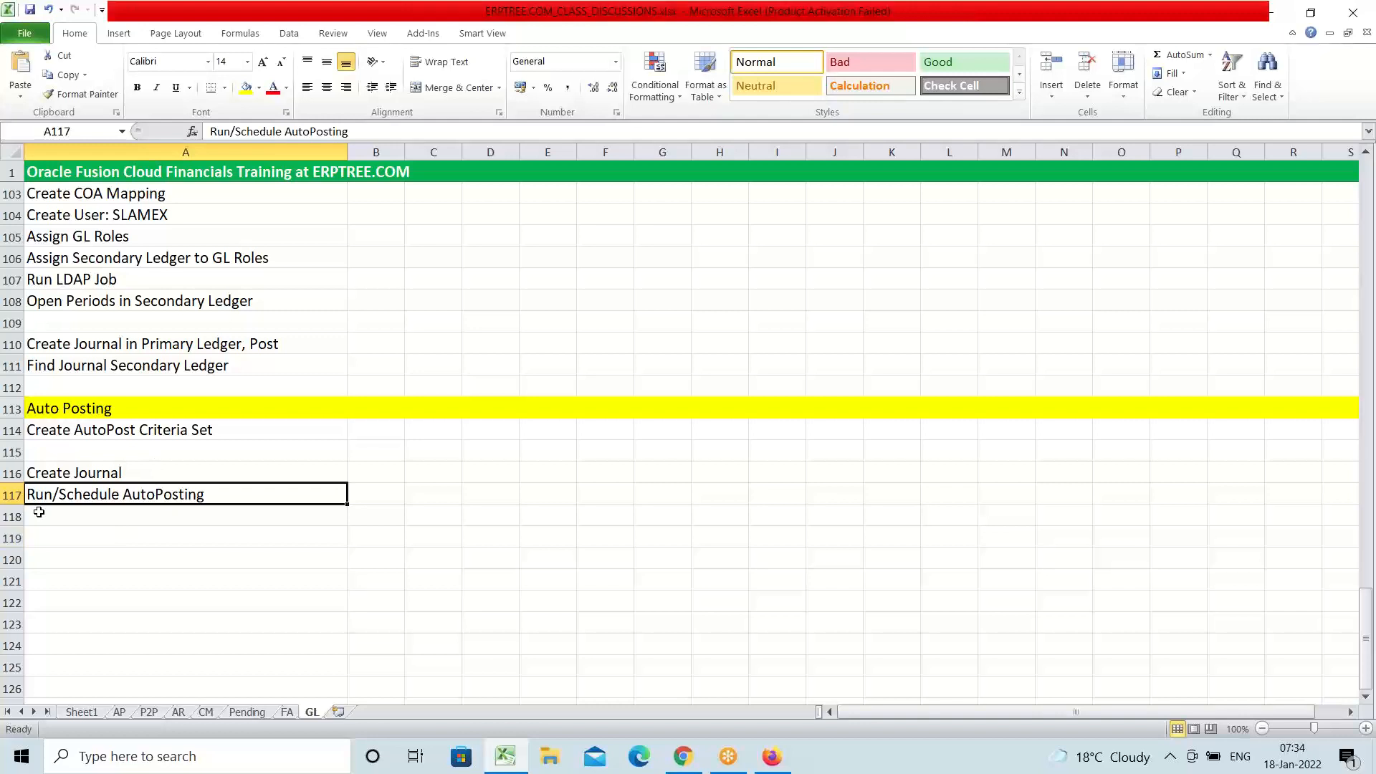
# Switch from the spreadsheet back to the Oracle Fusion page in Firefox
pyautogui.hotkey('alt', 'Tab')
pyautogui.click(204, 495)
pyautogui.click(157, 435)
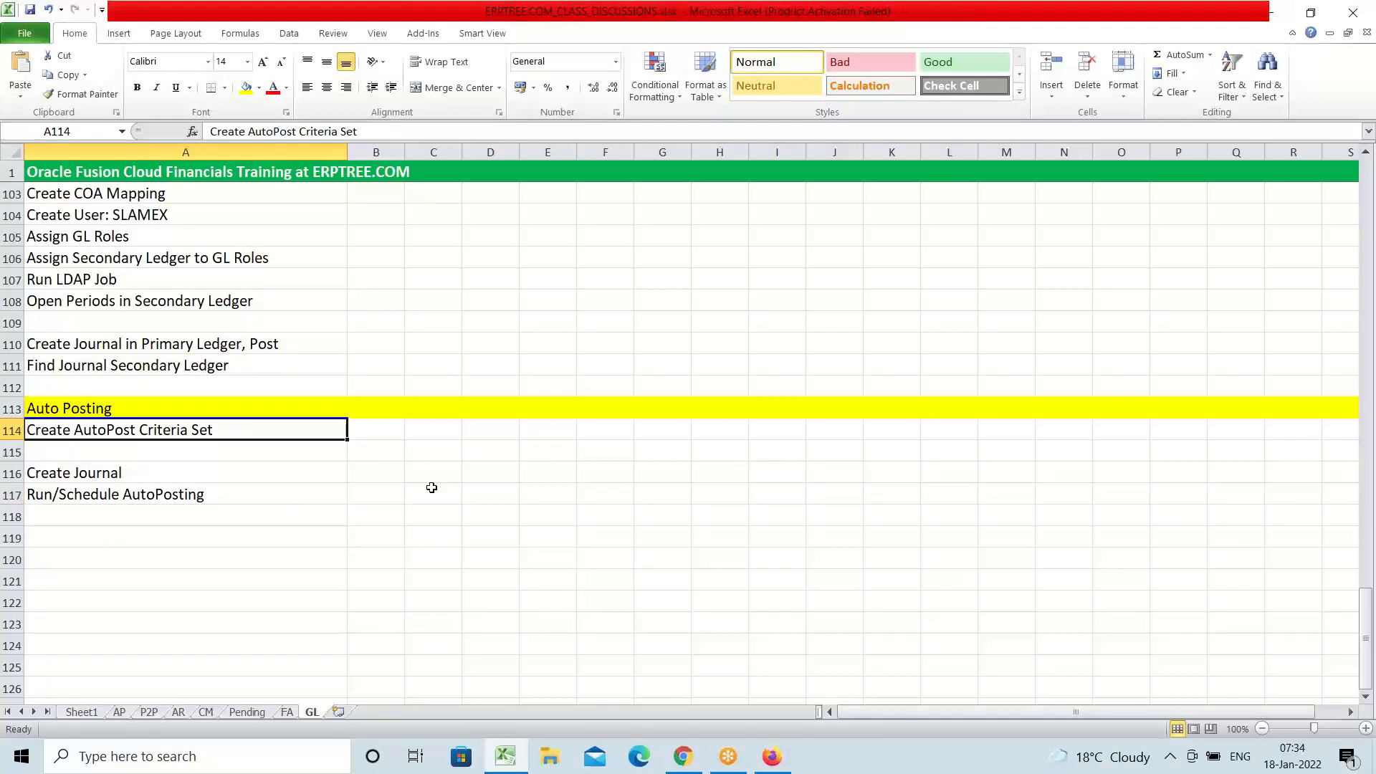
pyautogui.click(774, 759)
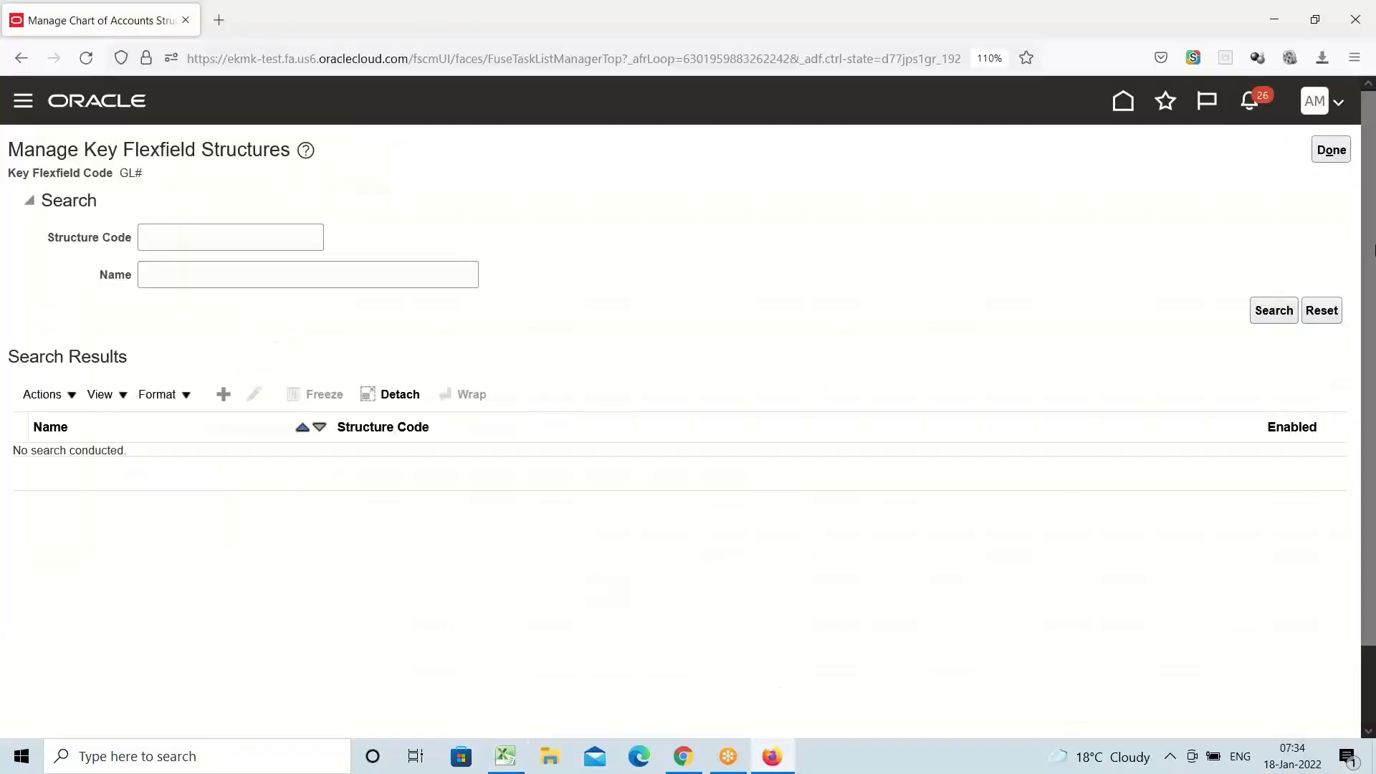
# Close the key flexfield and chart of accounts structures pages with Done, back to Implementation Projects
pyautogui.click(1326, 147)
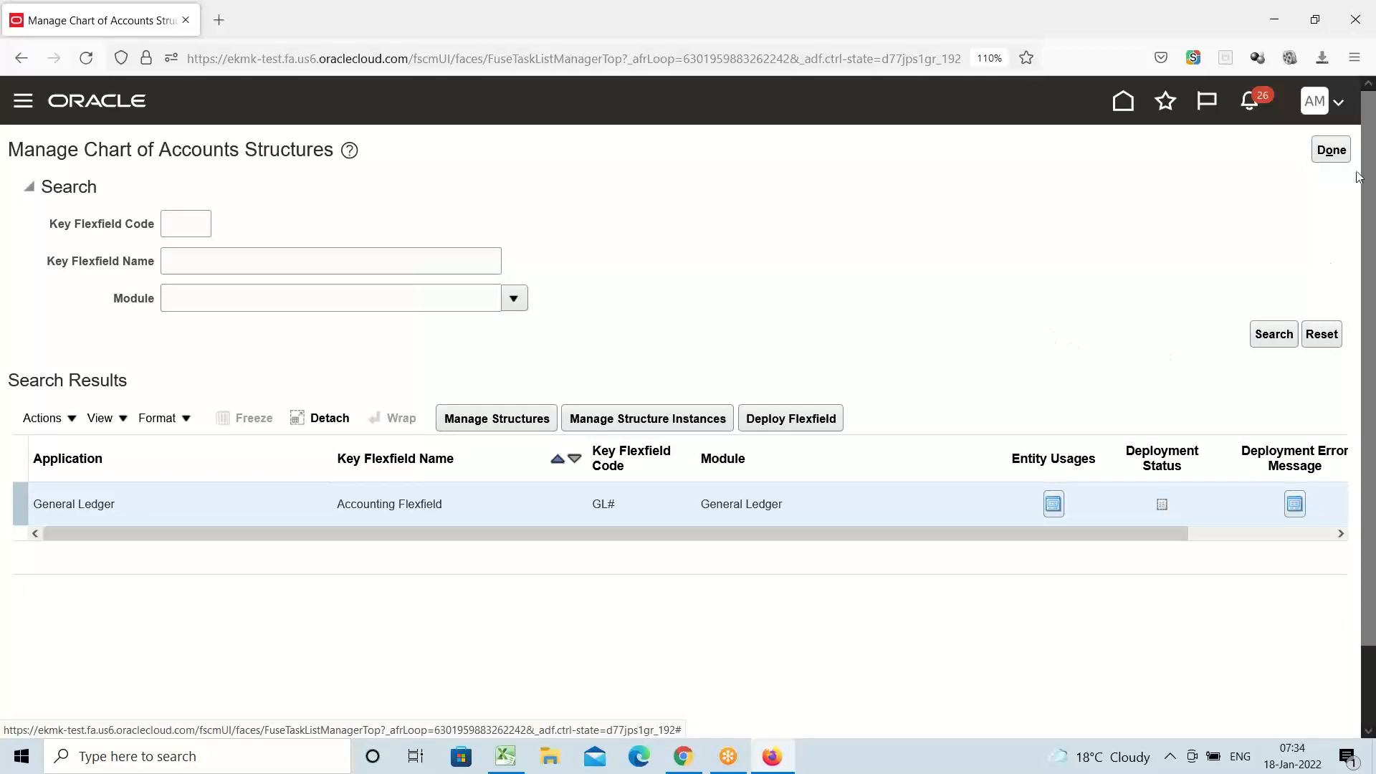
pyautogui.click(1331, 150)
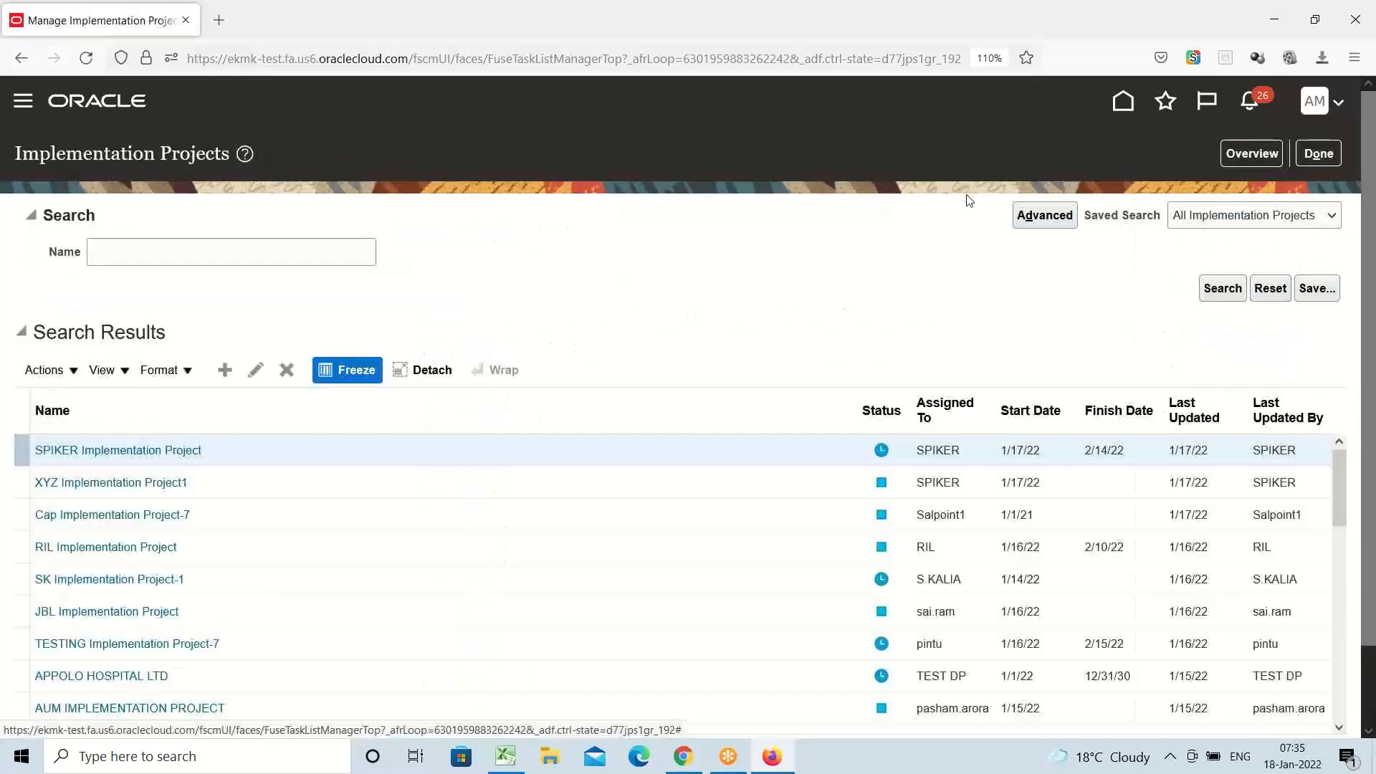
# Open the AMEX Implementation Project from the Overview, after checking the Excel checklist for the next step
pyautogui.click(1244, 153)
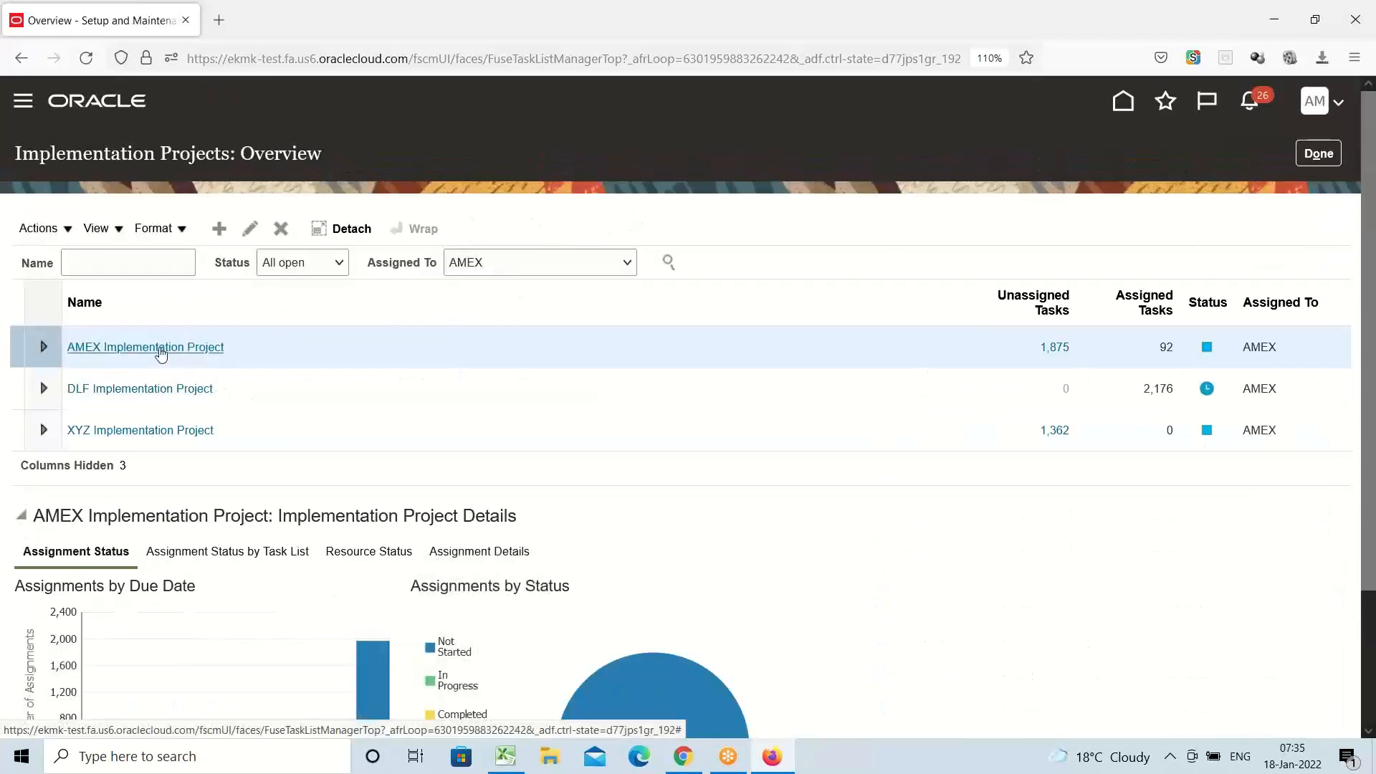
pyautogui.click(159, 347)
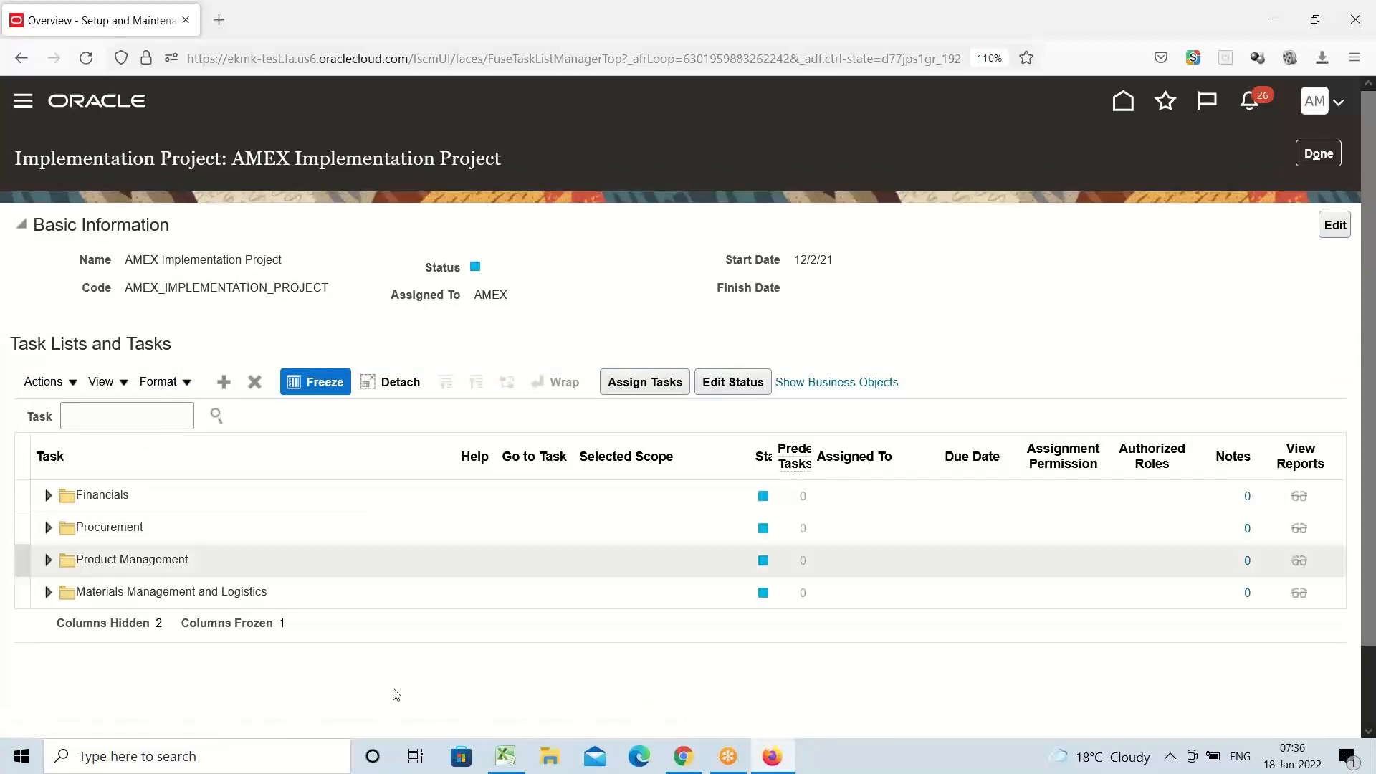
pyautogui.click(516, 754)
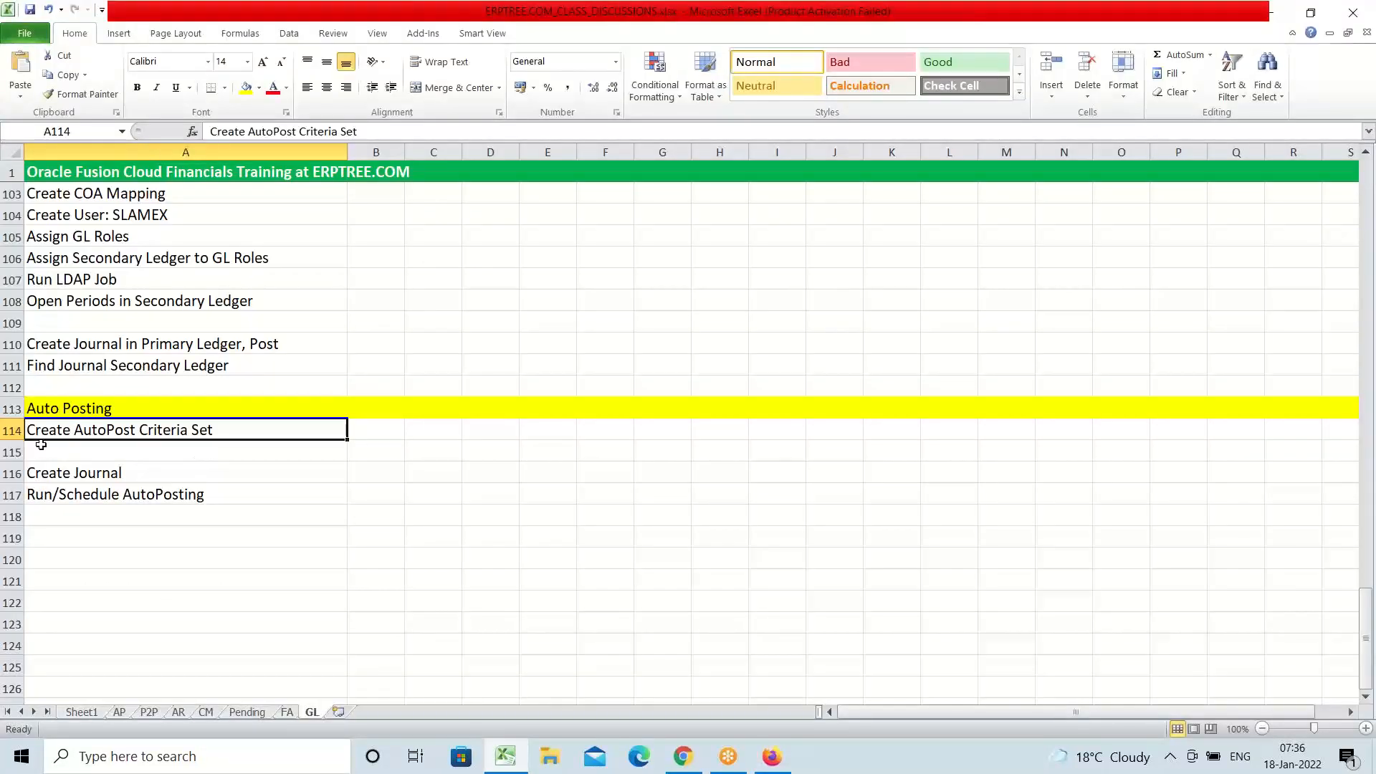
pyautogui.click(773, 763)
pyautogui.click(110, 414)
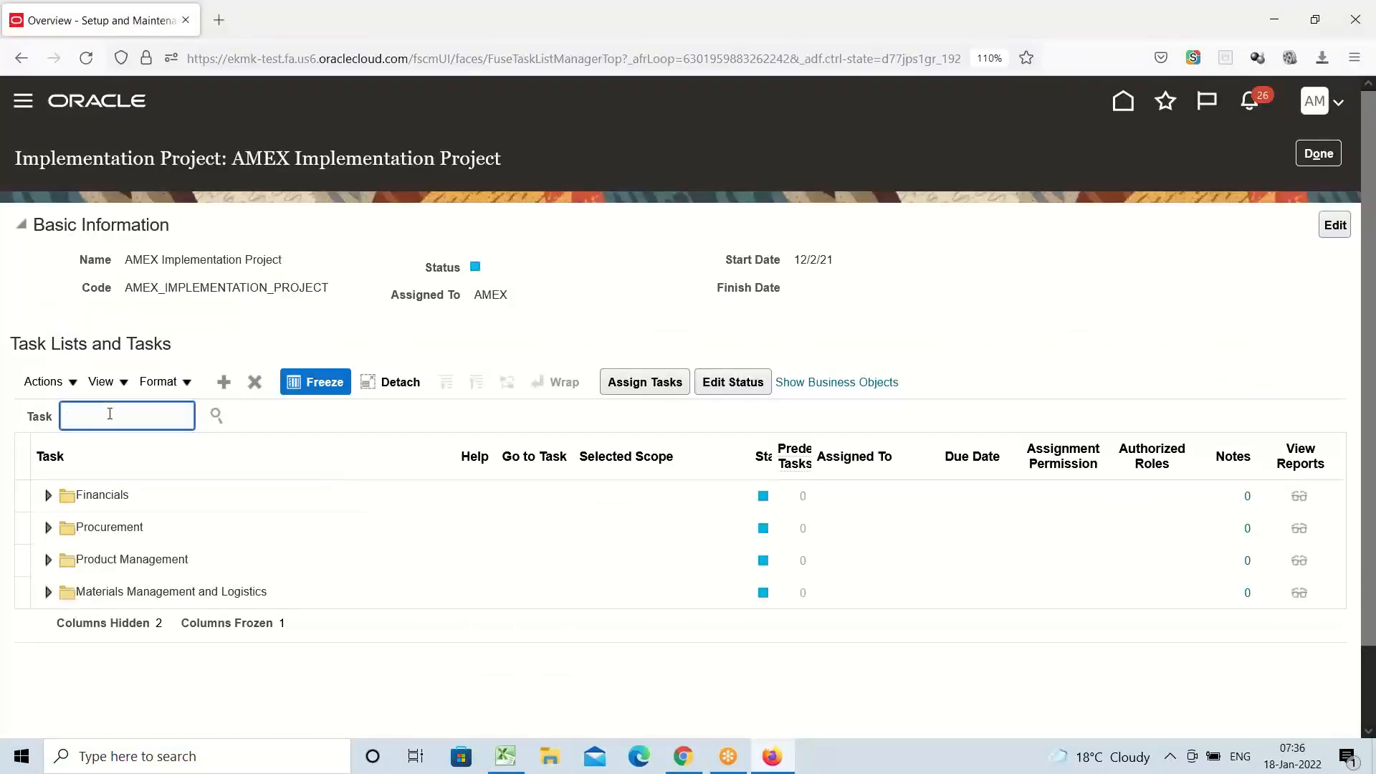
# Search the project's tasks for 'AutoPo' and open Manage AutoPost Criteria Sets to create a set
pyautogui.write('AutoPo')
pyautogui.press('Return')
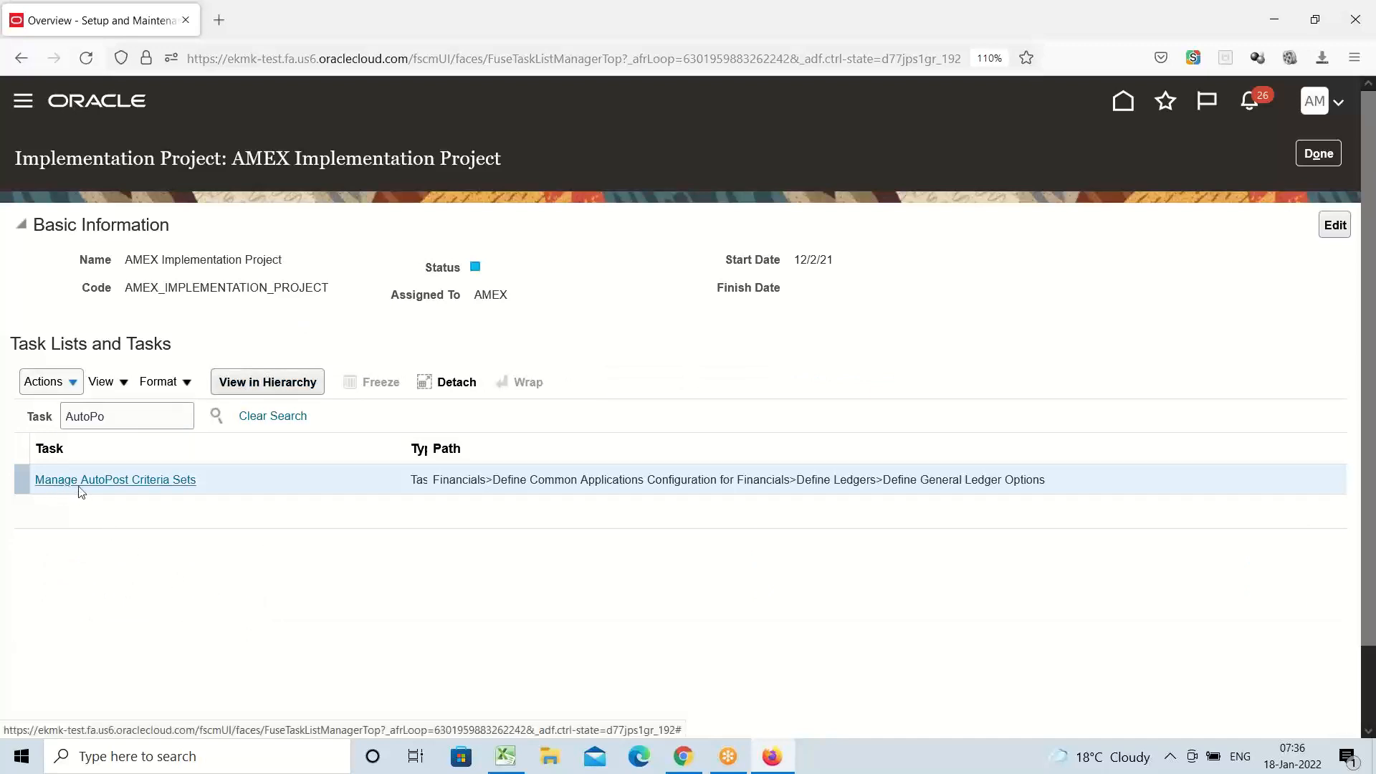
pyautogui.click(152, 481)
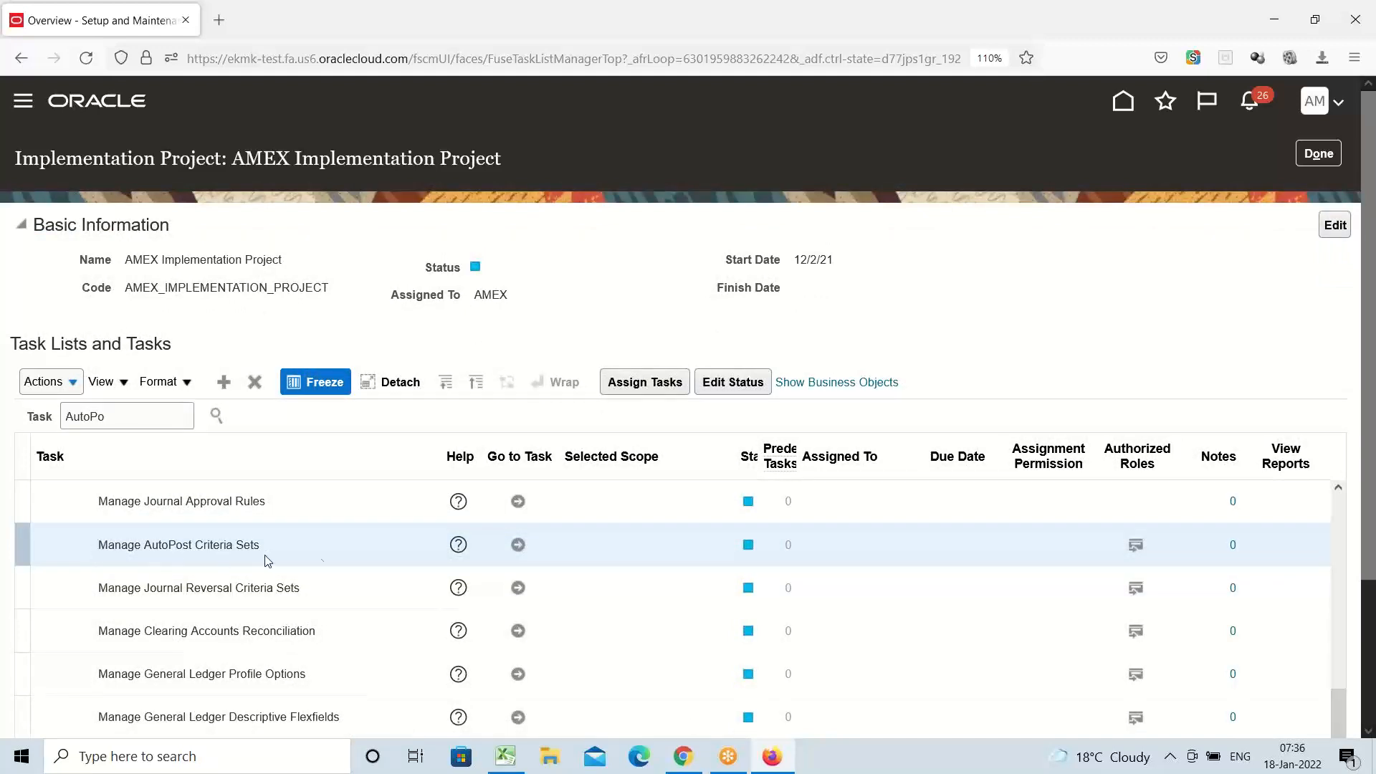
pyautogui.click(516, 545)
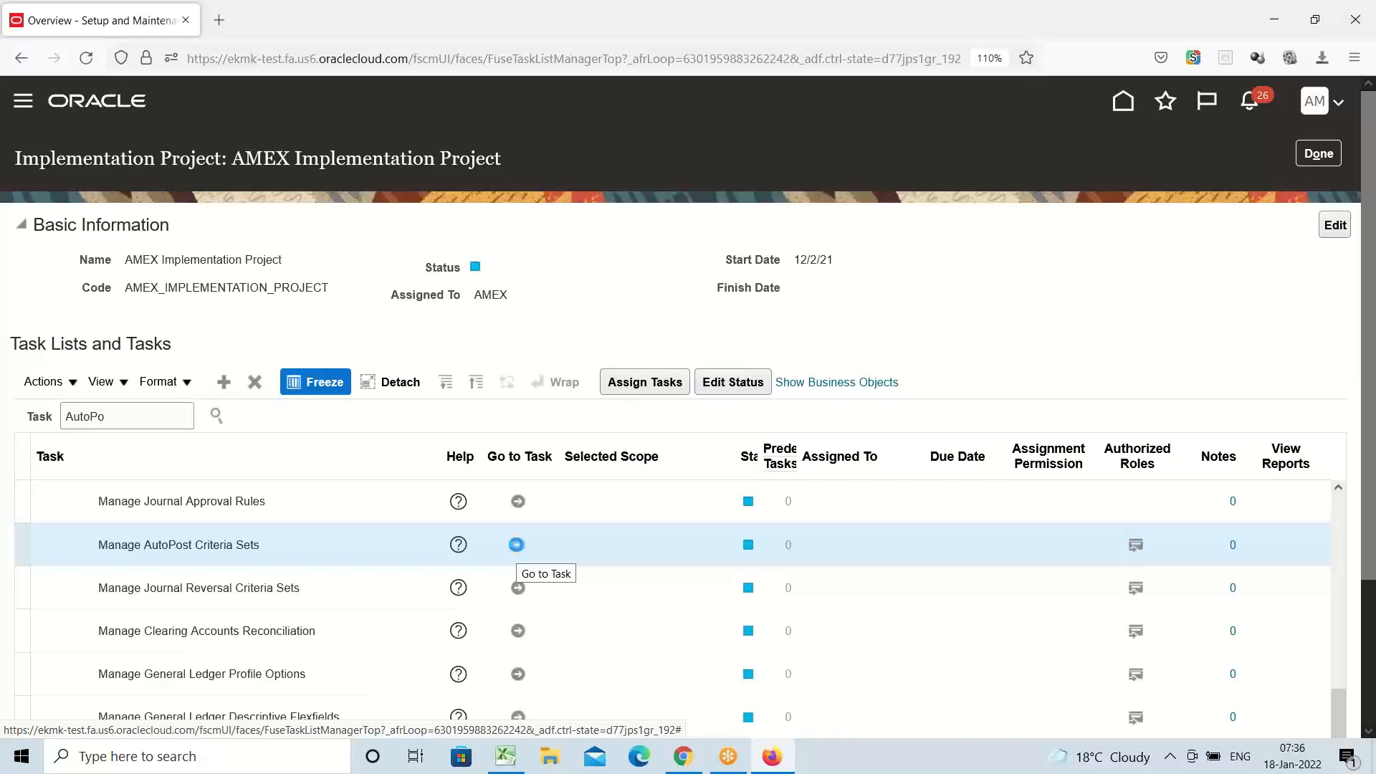
pyautogui.click(516, 545)
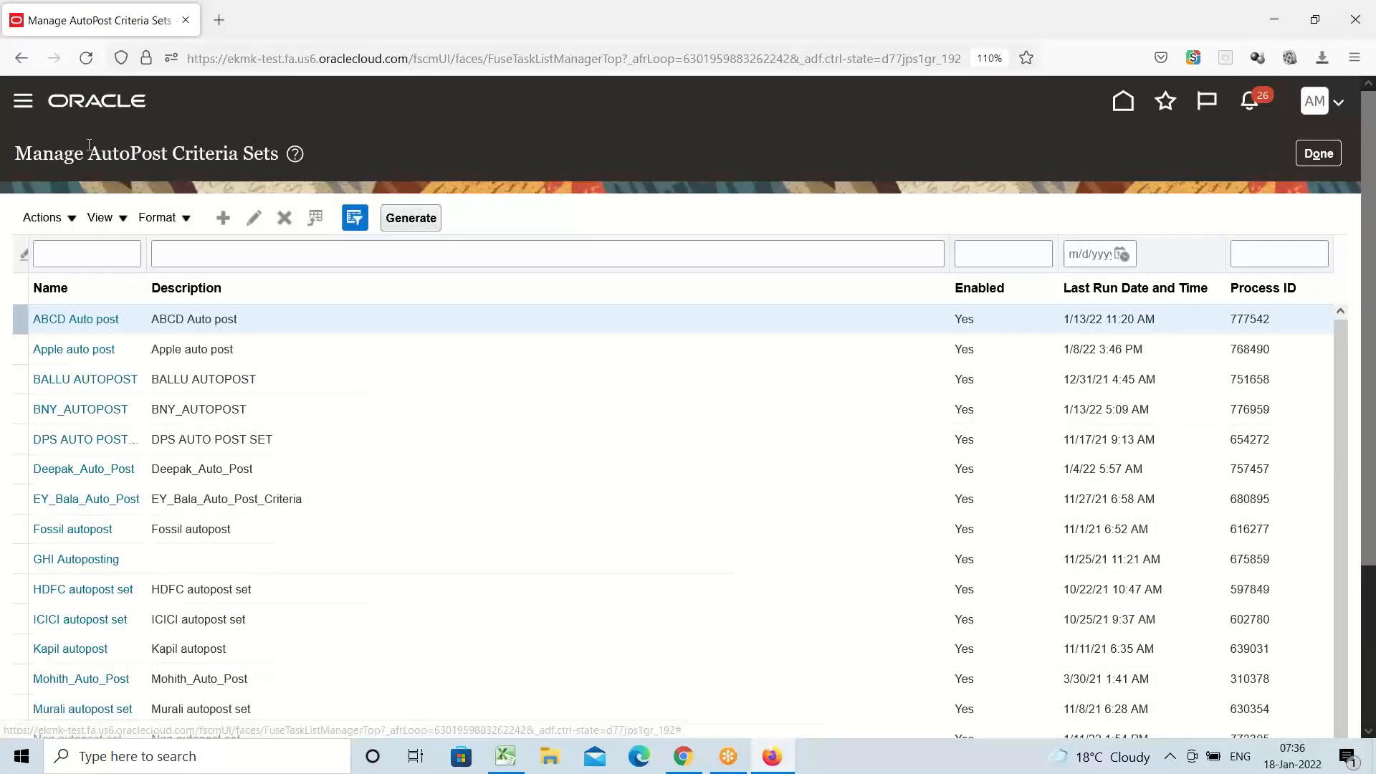
pyautogui.click(223, 222)
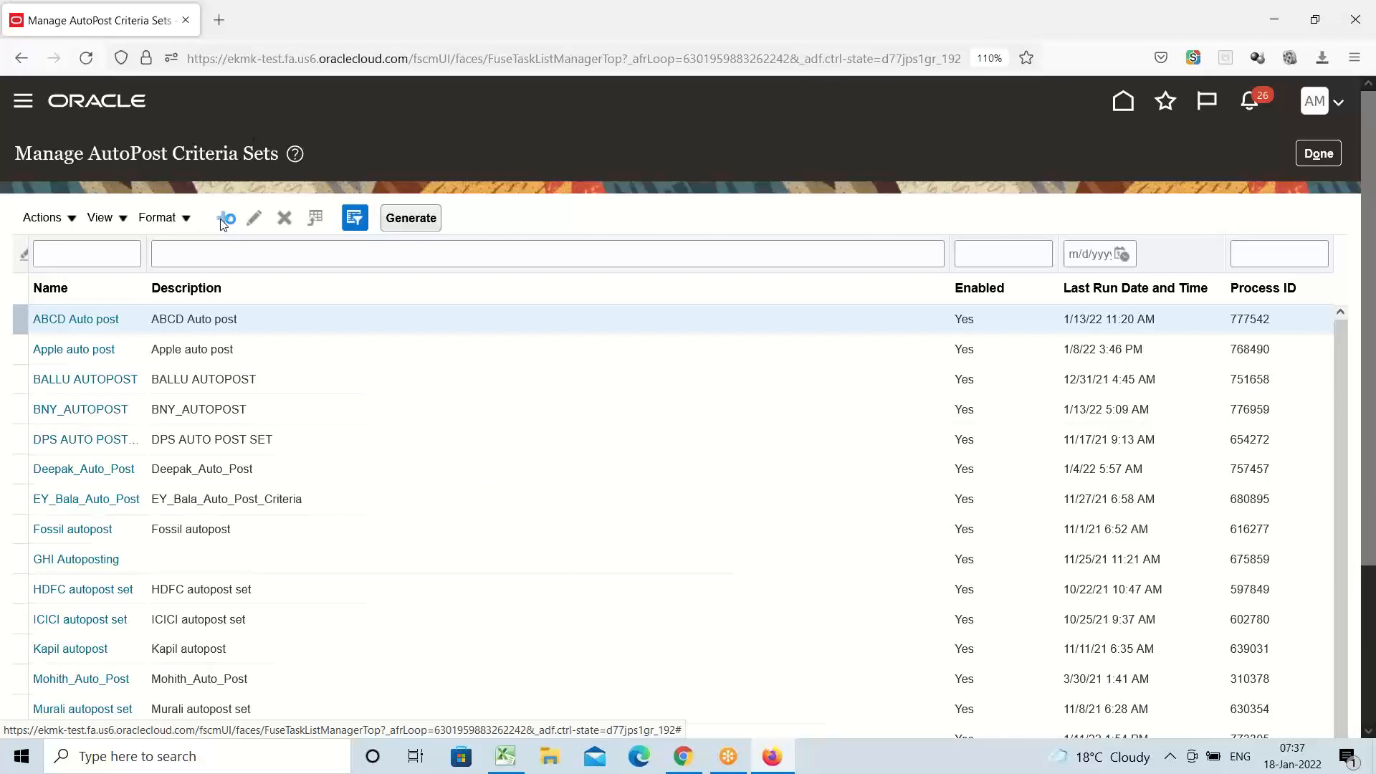
# Name the new criteria set 'AMEX AutoPosting', enable it, and turn off Use Batch Creator
pyautogui.click(223, 218)
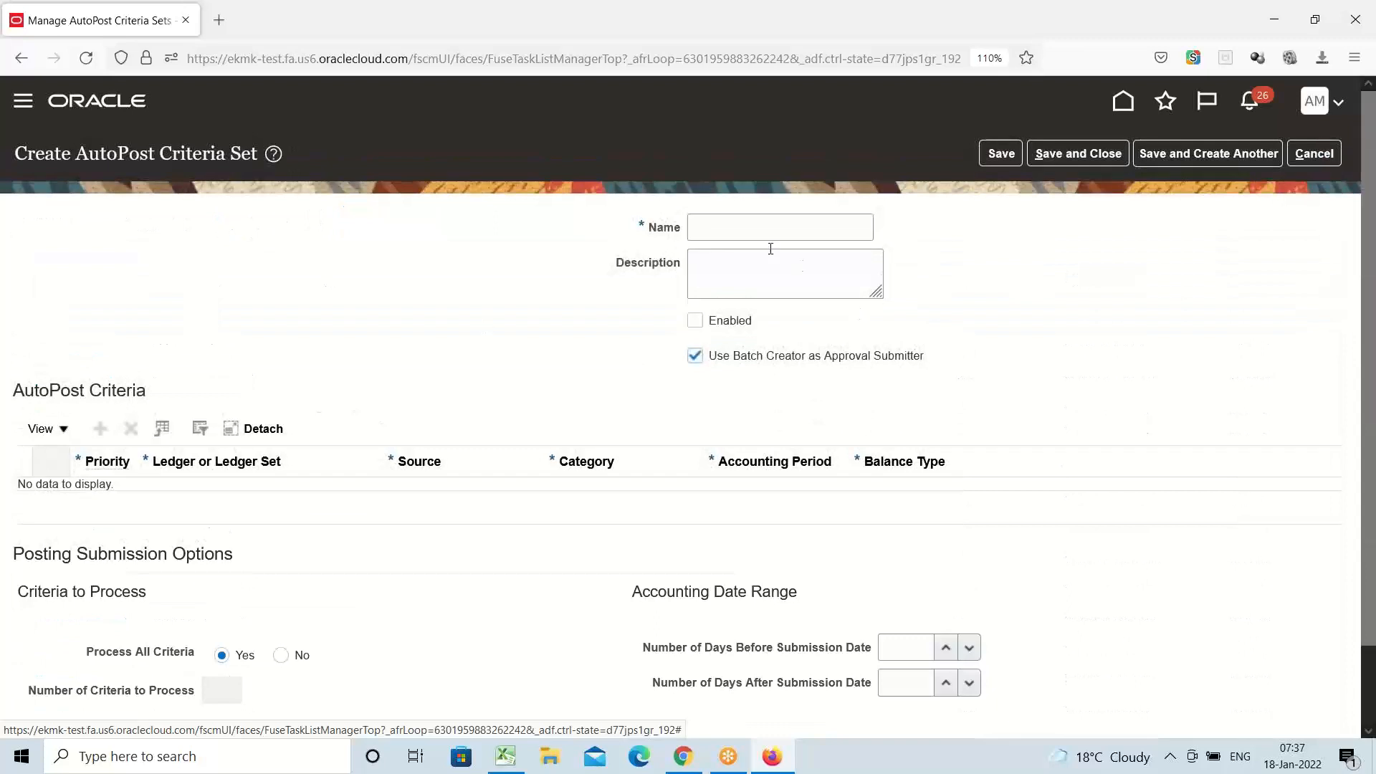
pyautogui.click(739, 231)
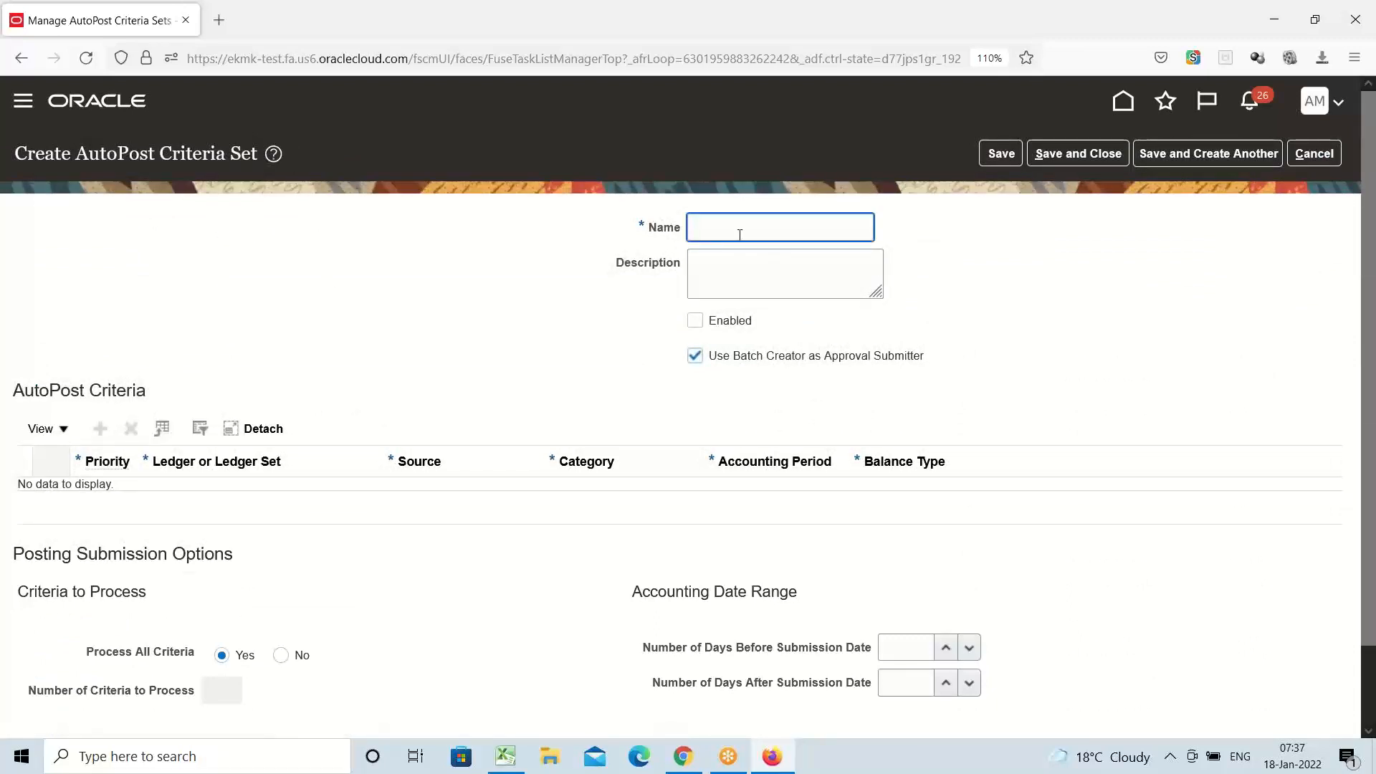
pyautogui.write('AMEX AutoPosating')
pyautogui.click(696, 321)
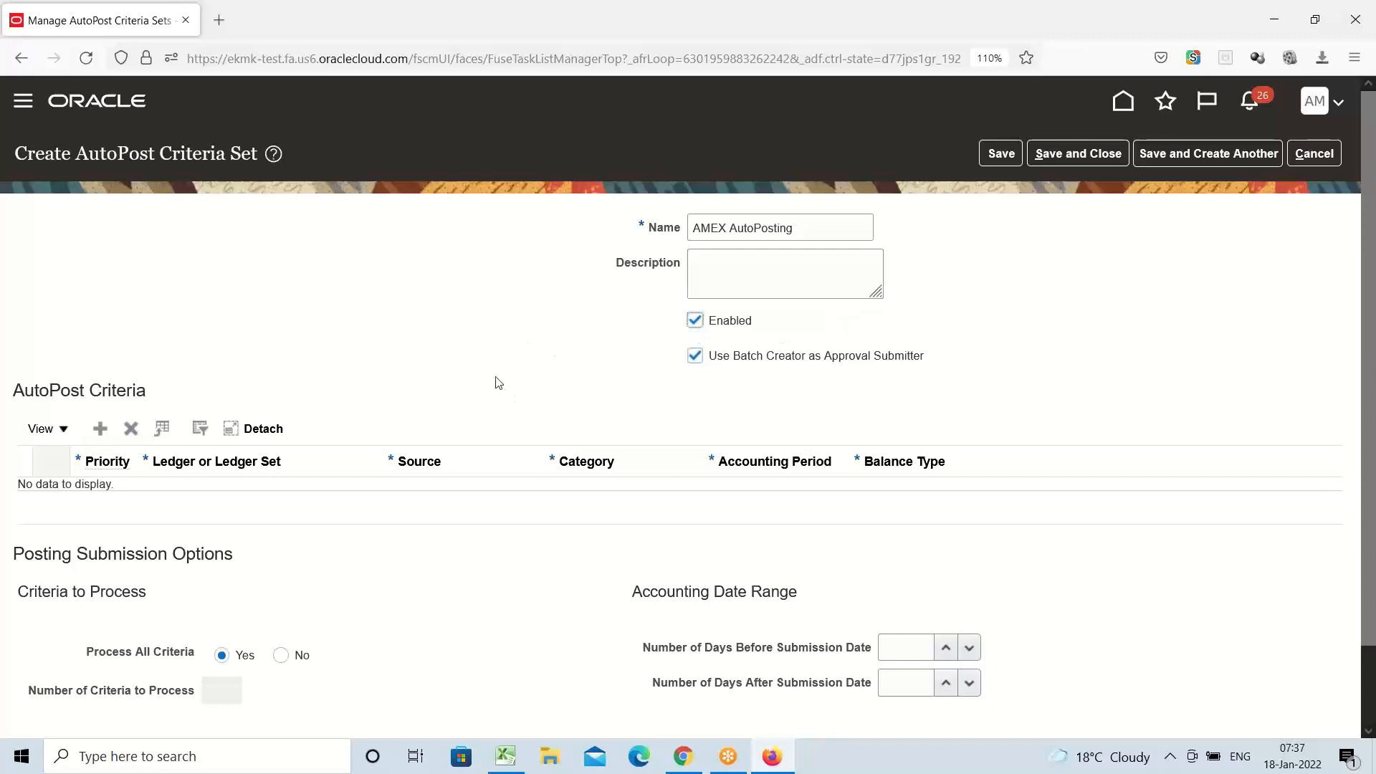
pyautogui.scroll(-2, 490, 375)
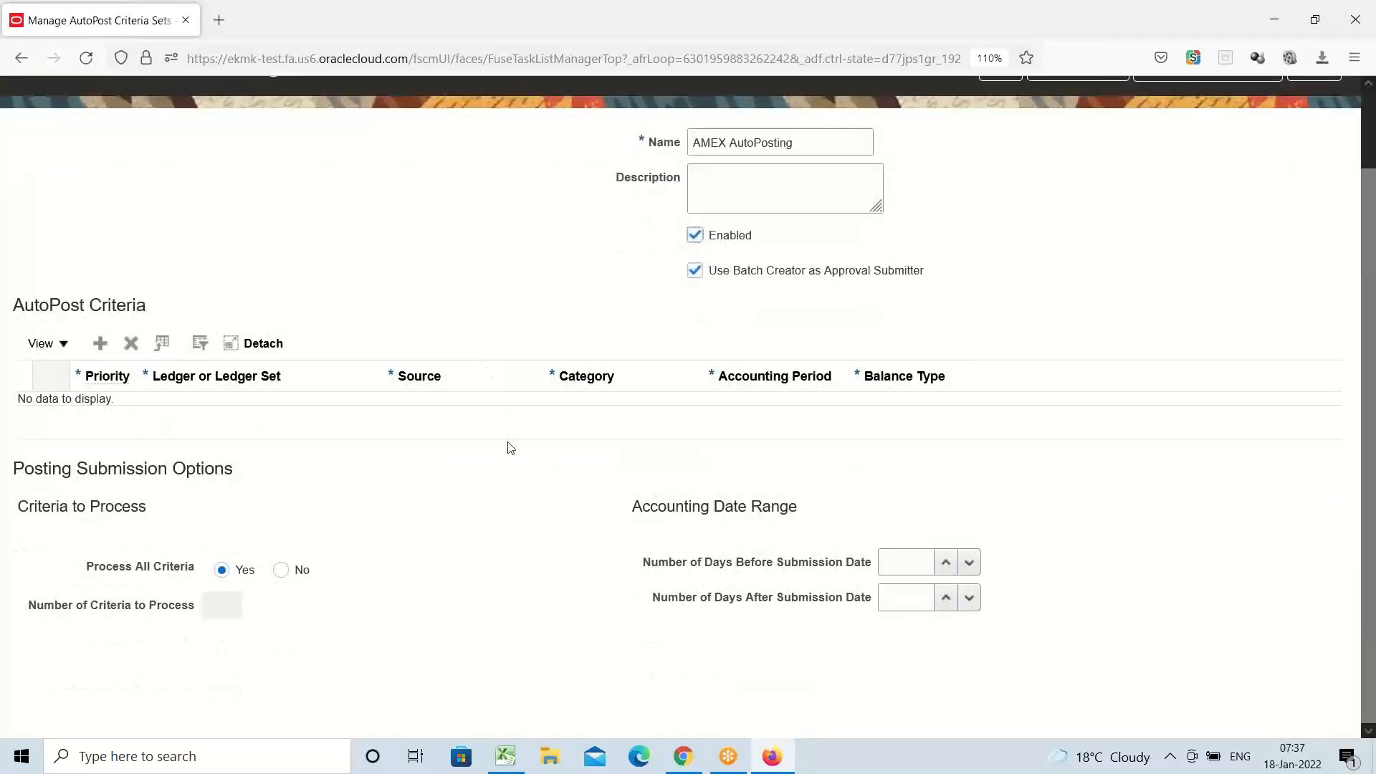
pyautogui.click(695, 271)
# Add a criterion row with priority 1 and ledger AMEX USA Primary Ledger
pyautogui.click(100, 345)
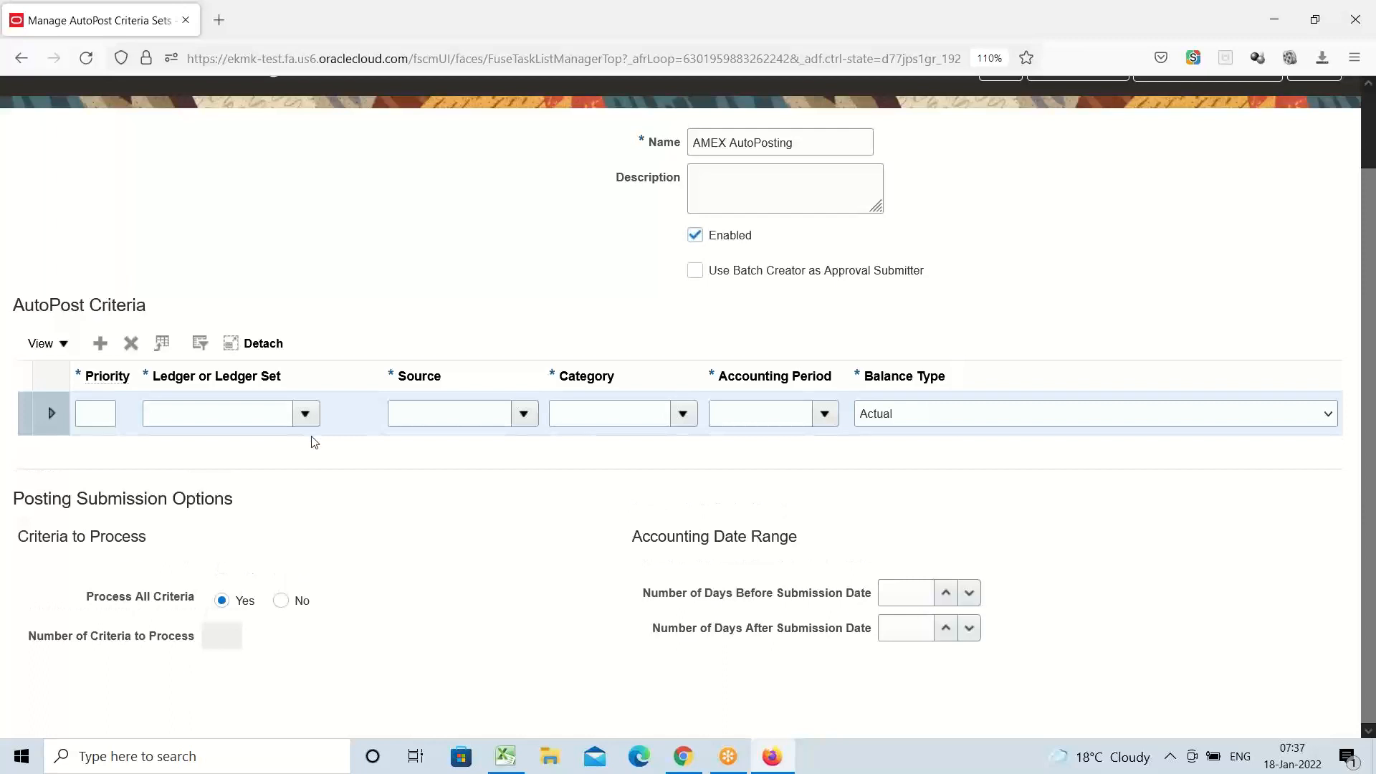
pyautogui.click(96, 416)
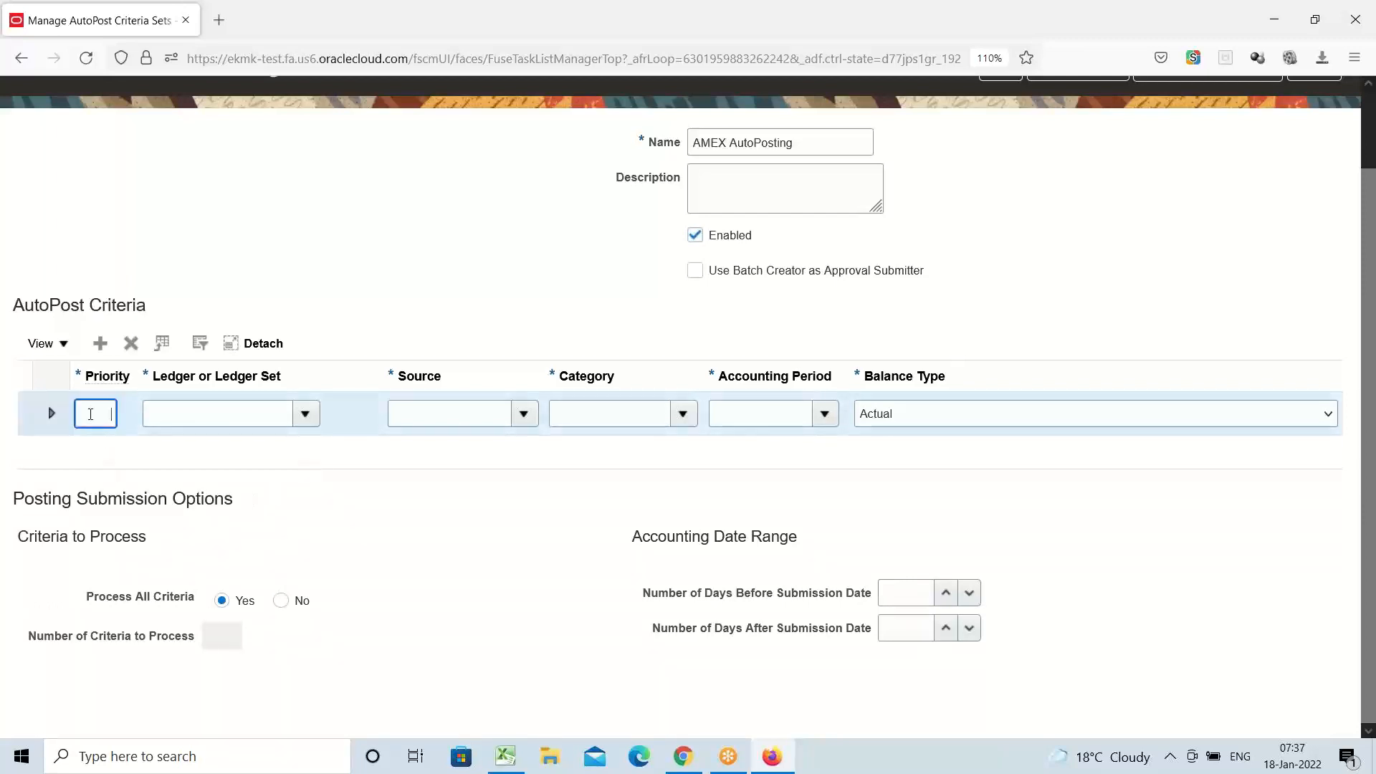
pyautogui.write('1')
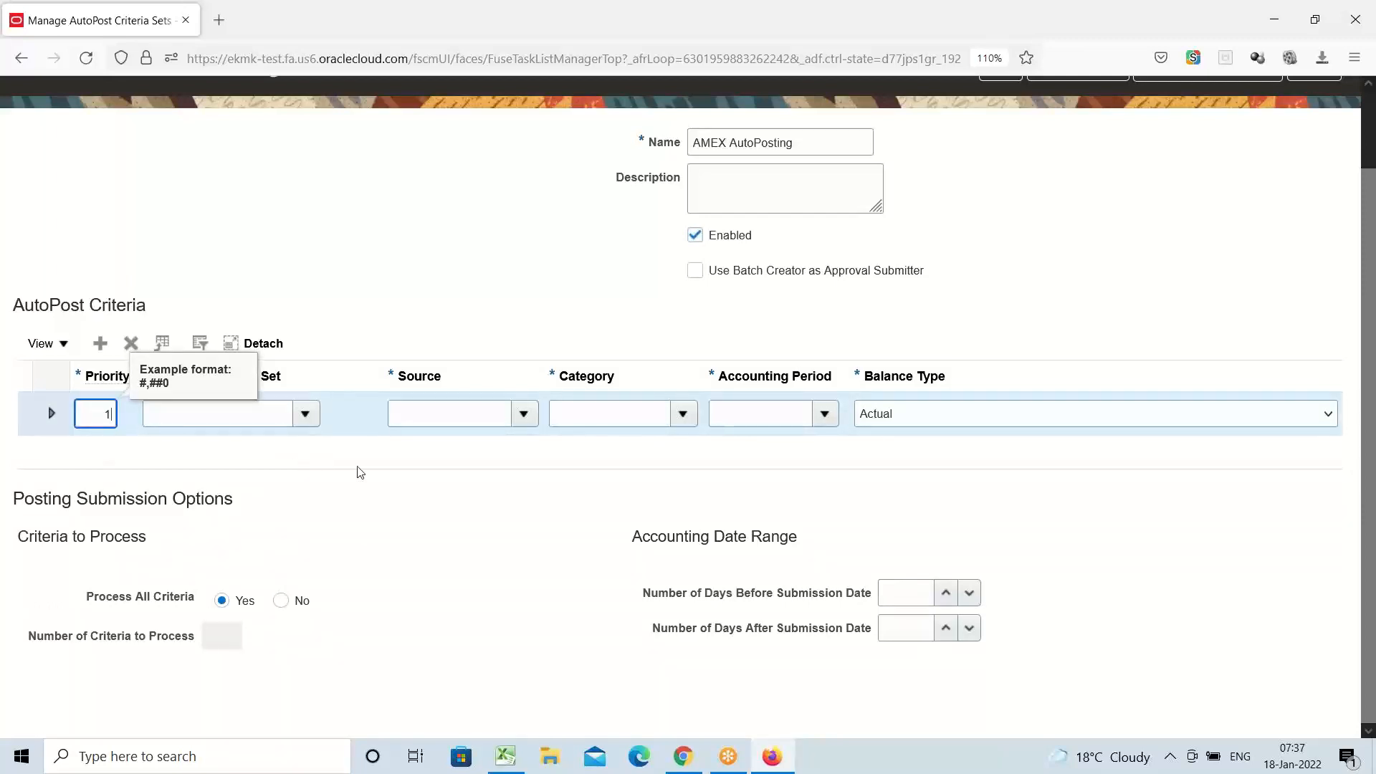
pyautogui.press('Tab')
pyautogui.click(309, 420)
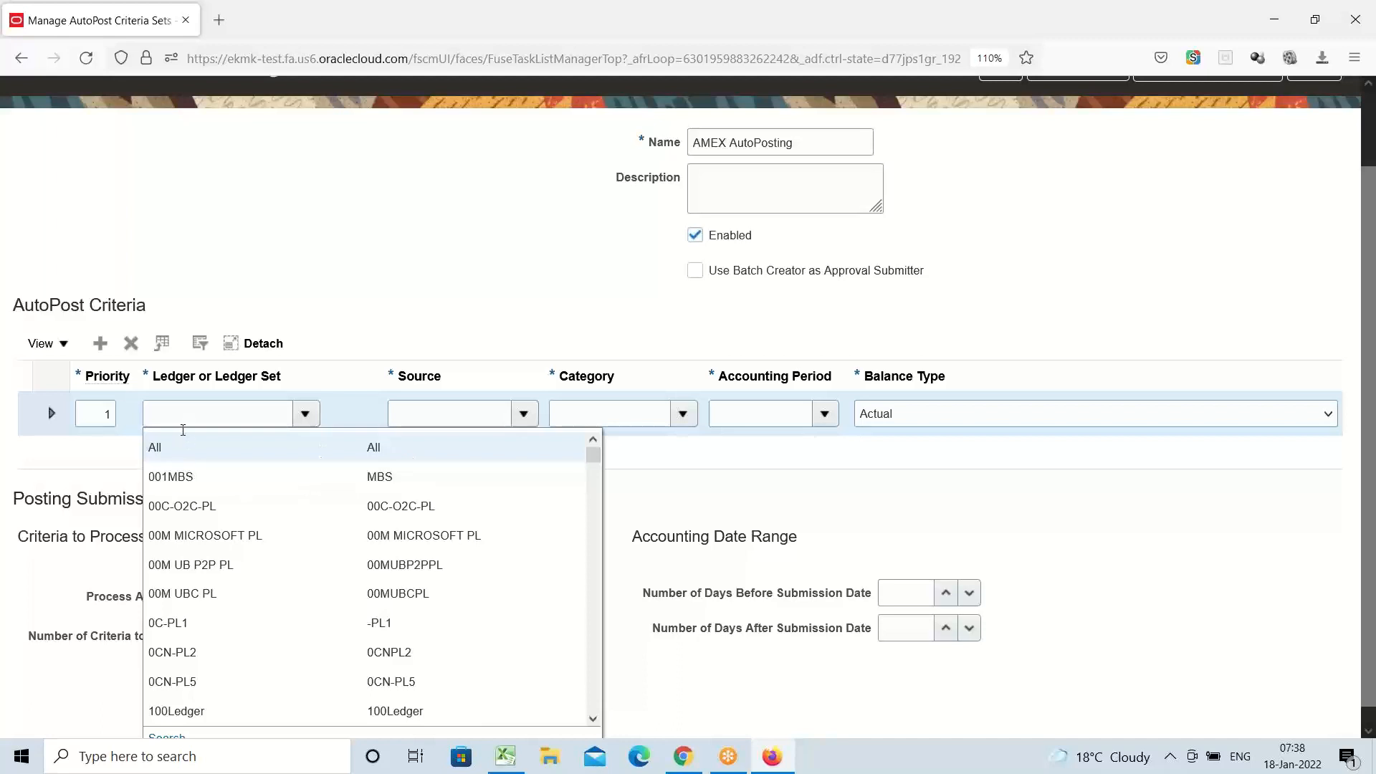
pyautogui.click(186, 413)
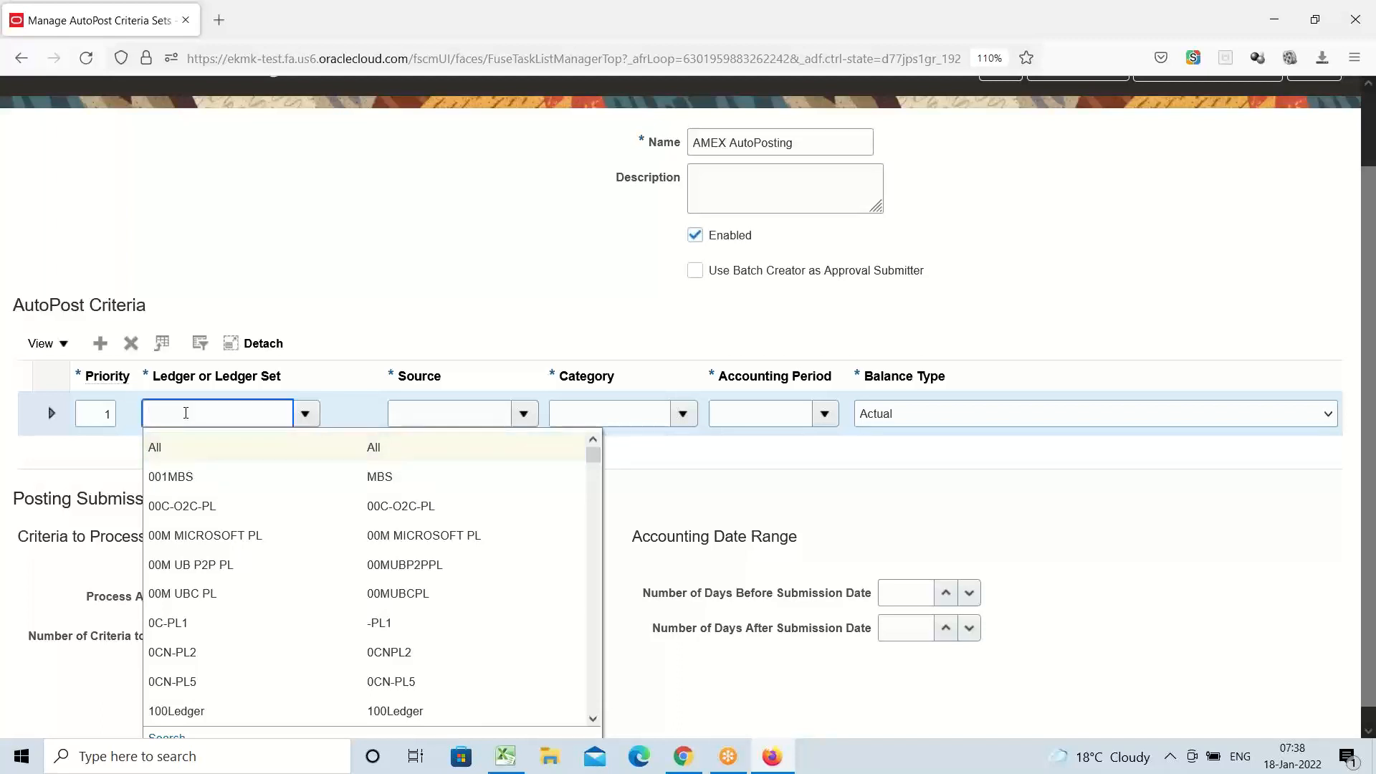
pyautogui.write('amex')
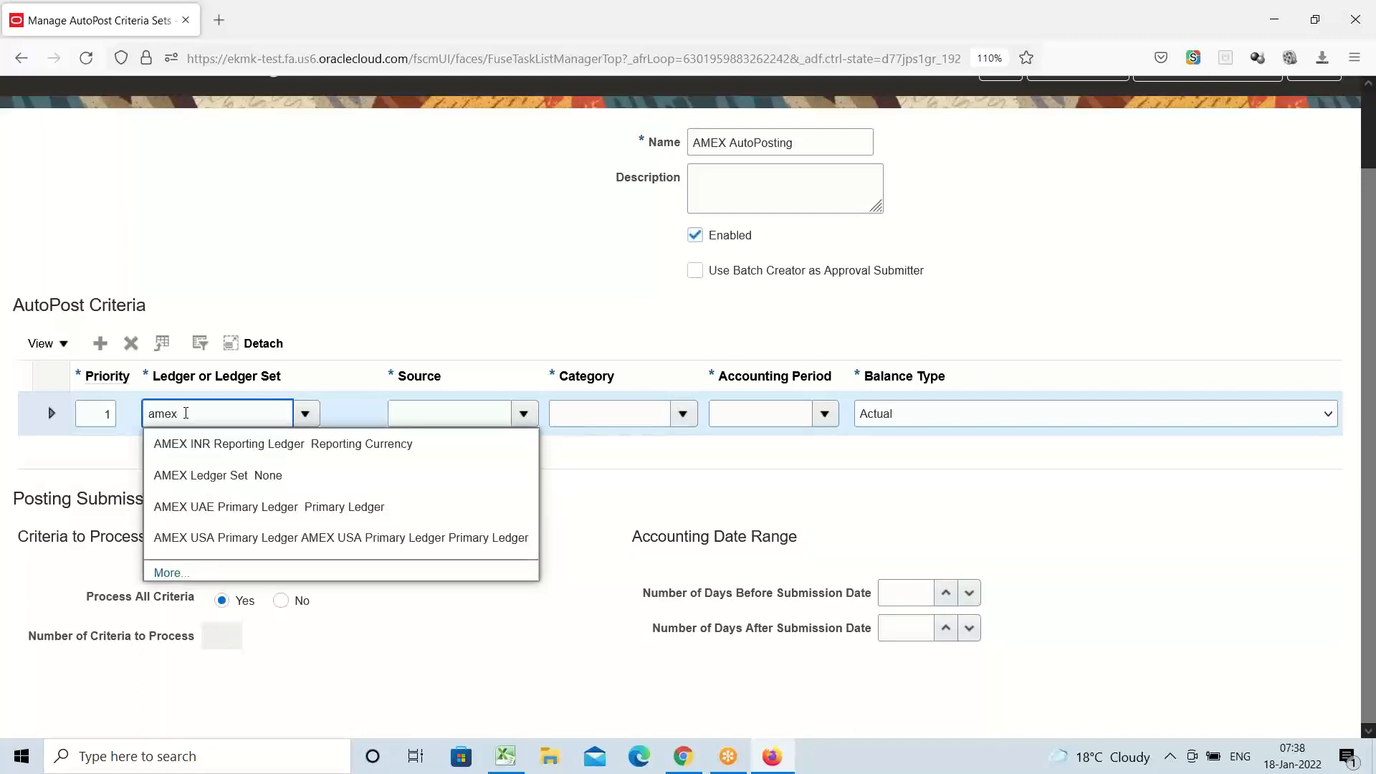
pyautogui.click(226, 539)
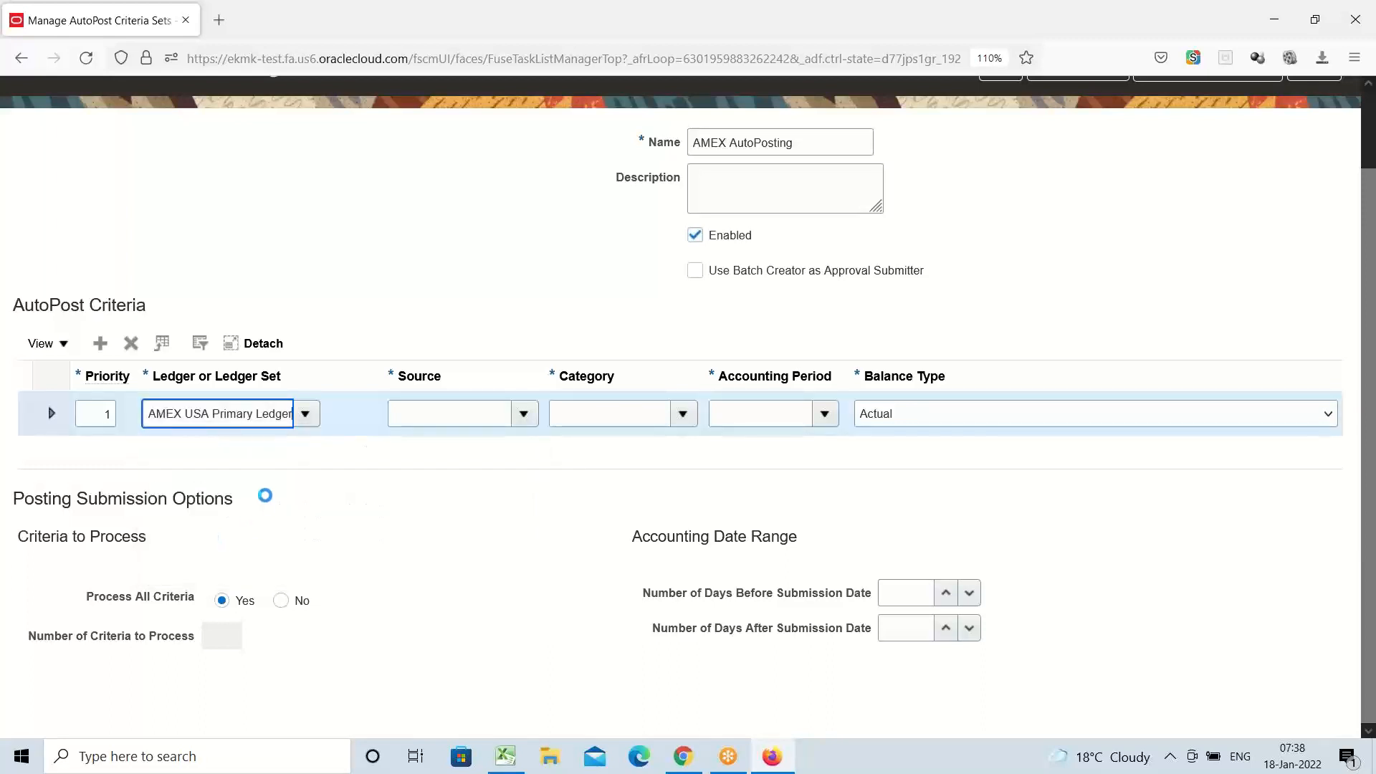
# Filter the journal sources by 'Manu' and choose Manual as the criterion's source
pyautogui.click(523, 416)
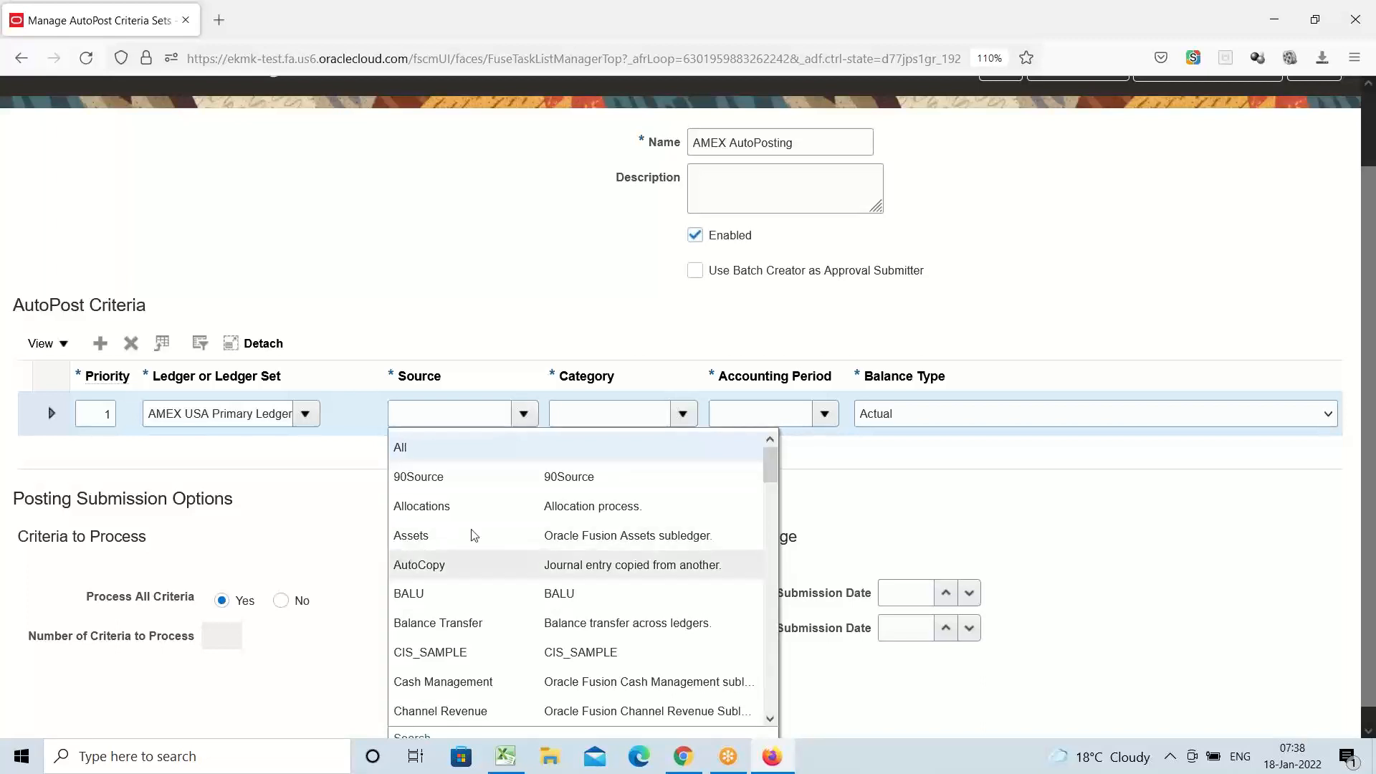
pyautogui.scroll(-6, 465, 521)
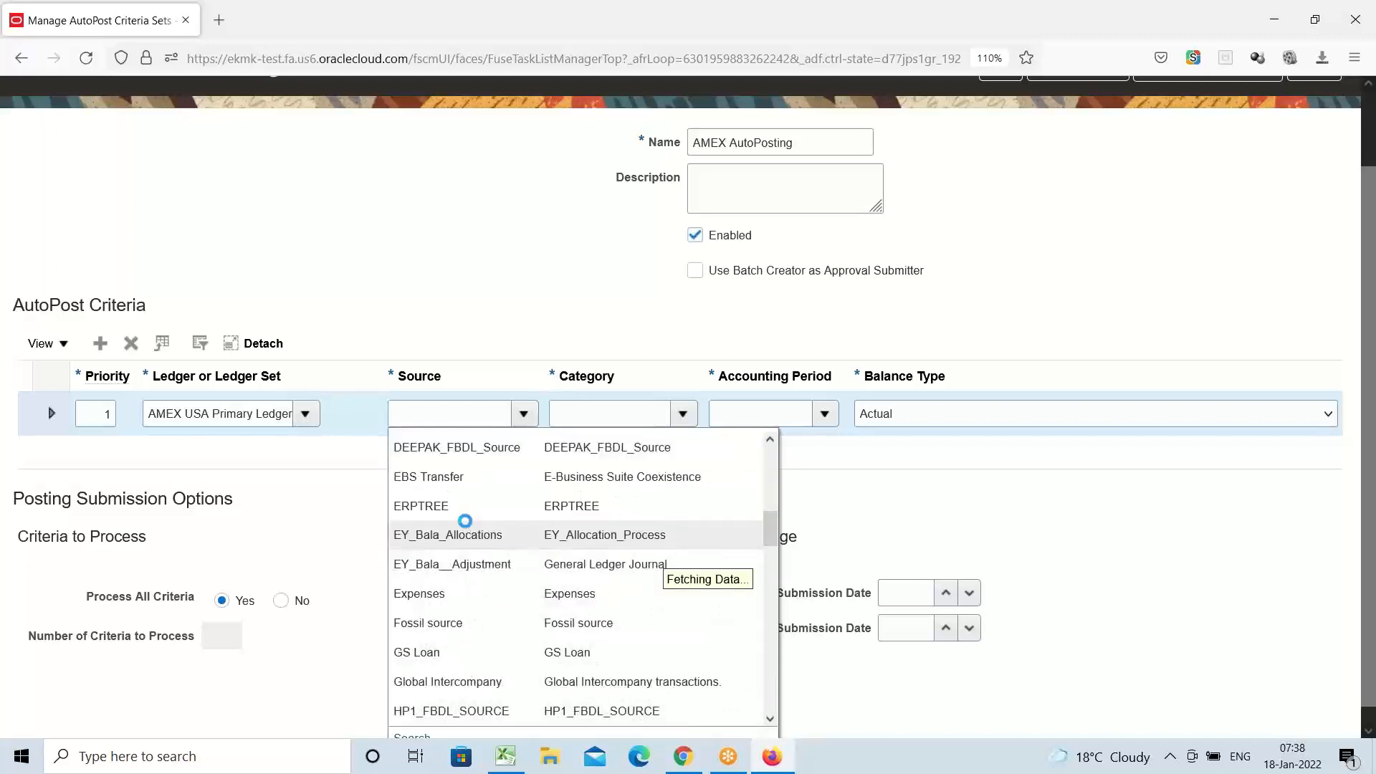
pyautogui.scroll(-2, 465, 521)
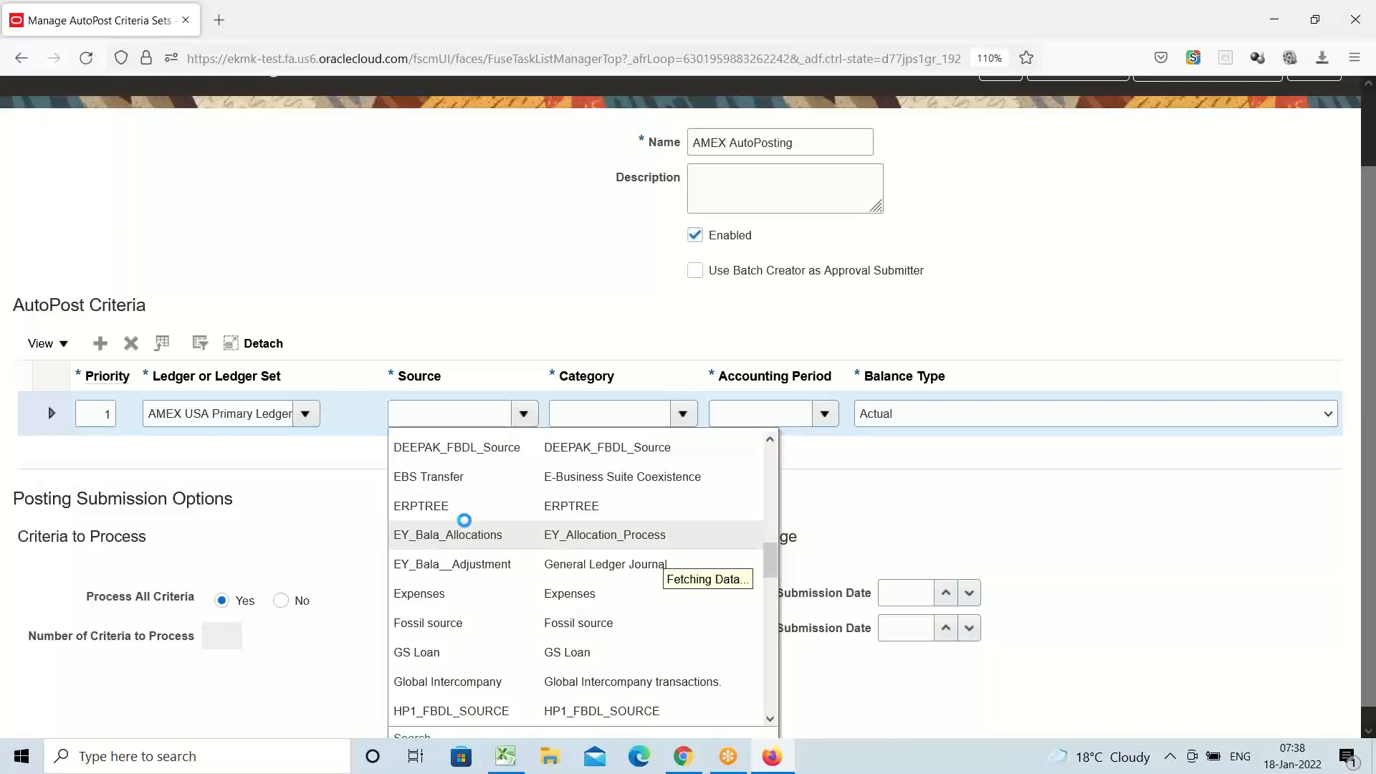
pyautogui.click(447, 421)
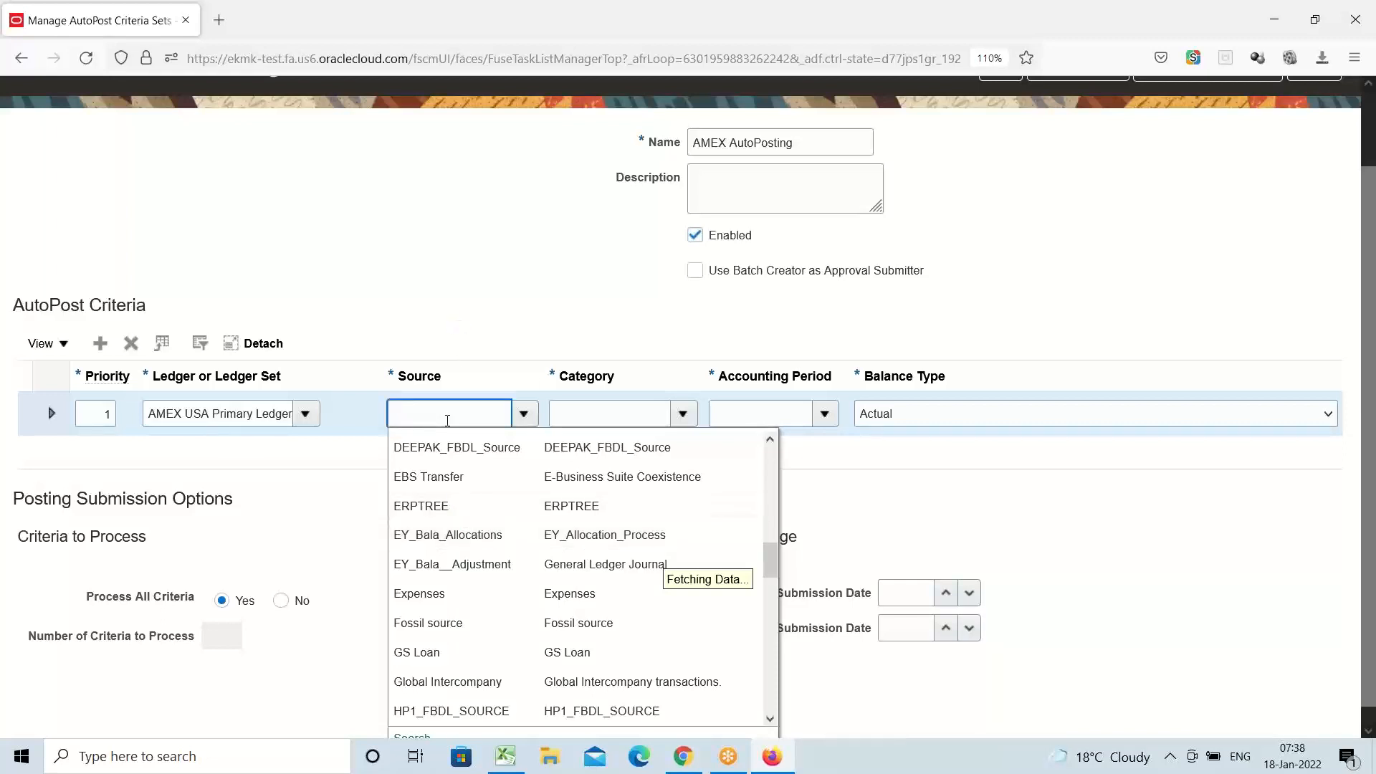
pyautogui.write('Manu')
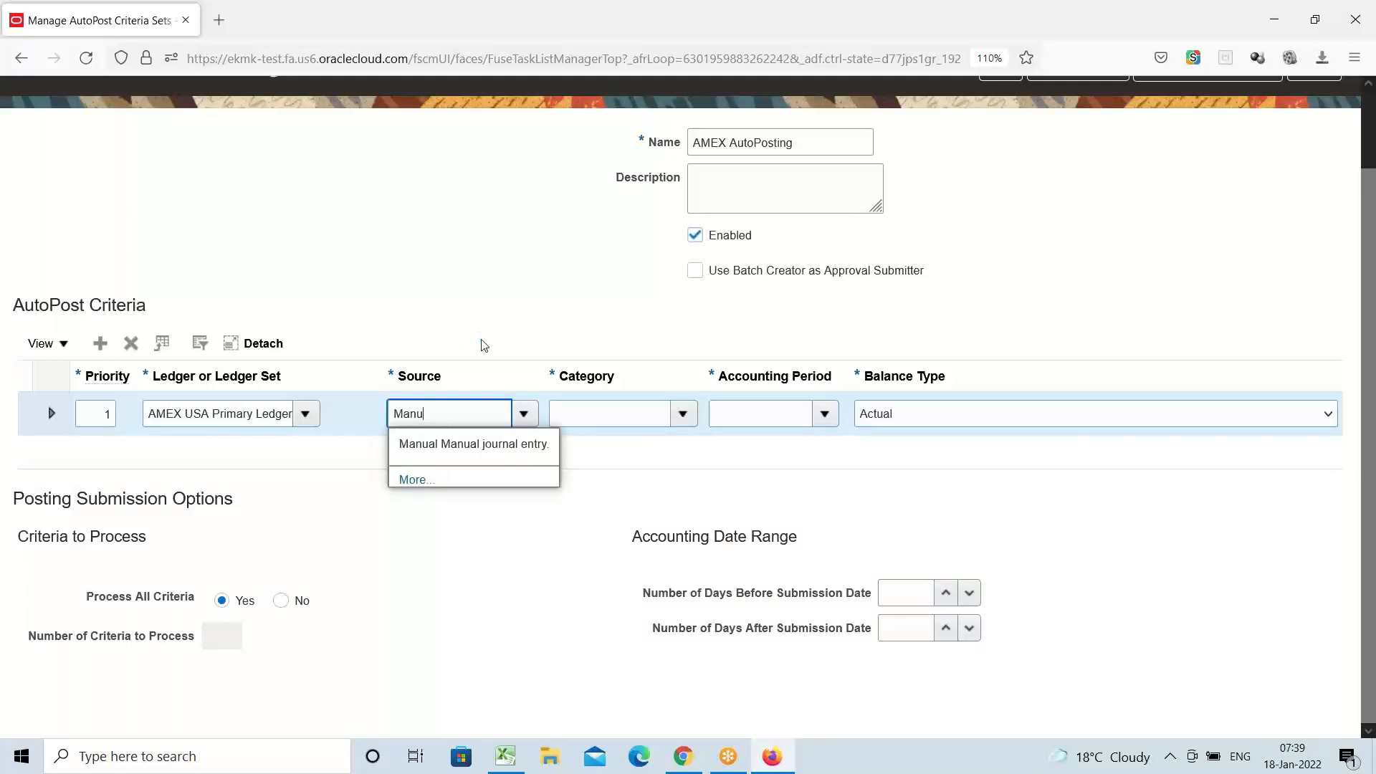
pyautogui.click(476, 448)
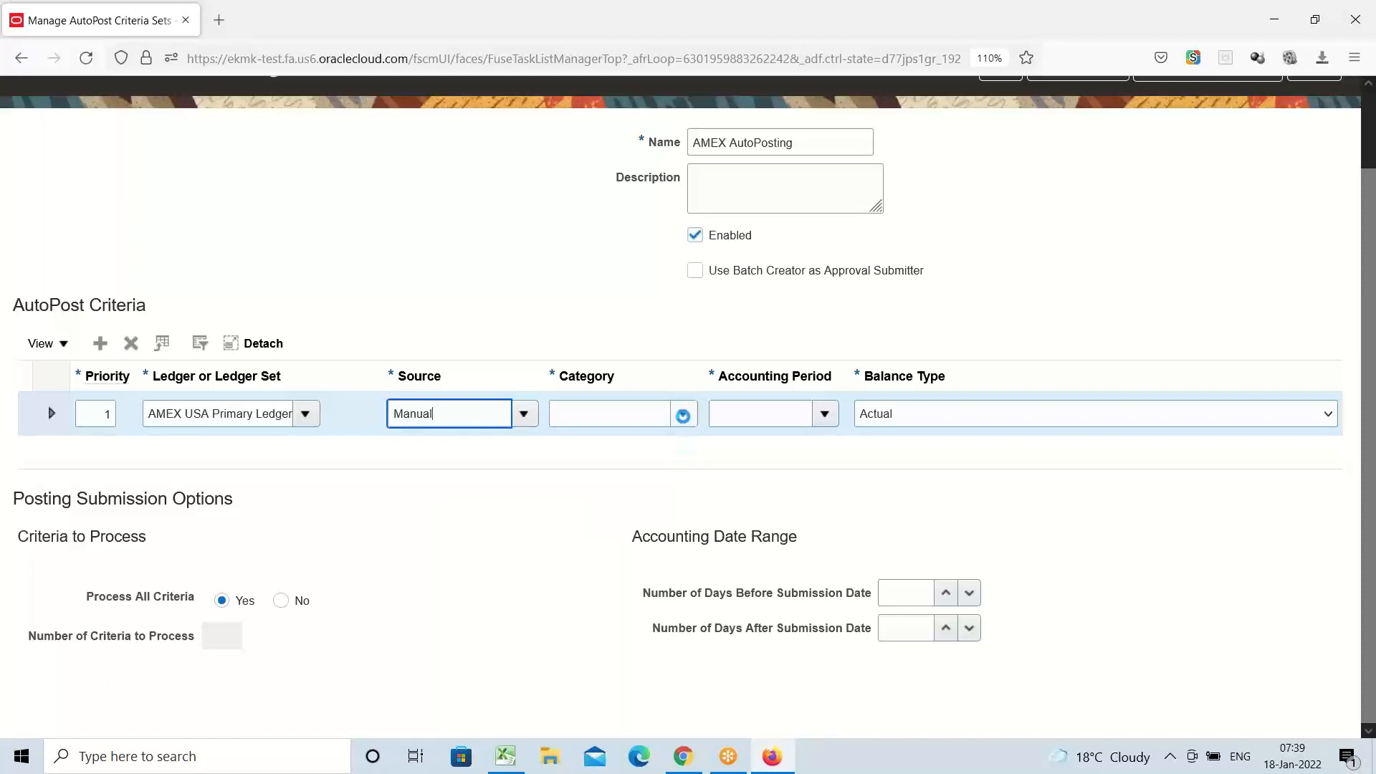
pyautogui.click(683, 418)
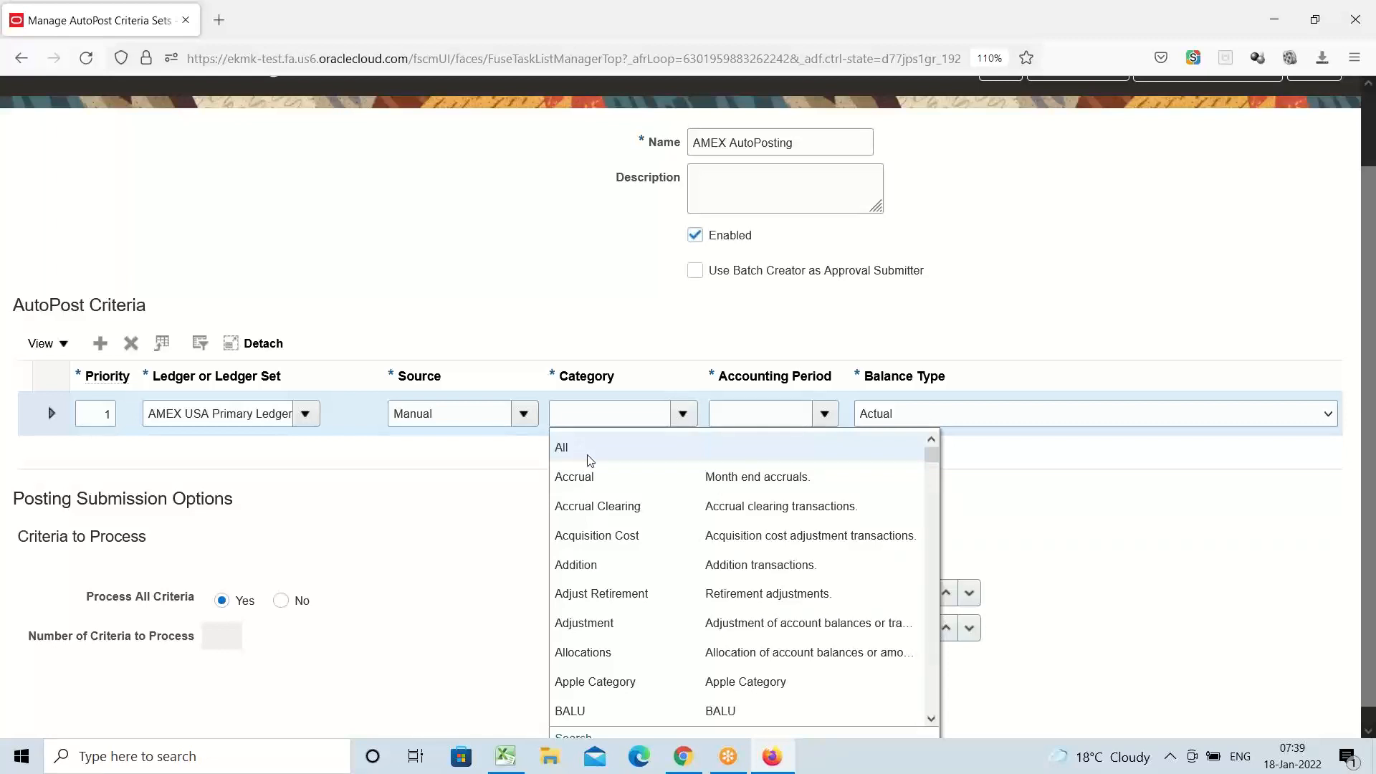
# Filter the categories by 'adjust' and choose Adjustment as the criterion's journal category
pyautogui.click(582, 417)
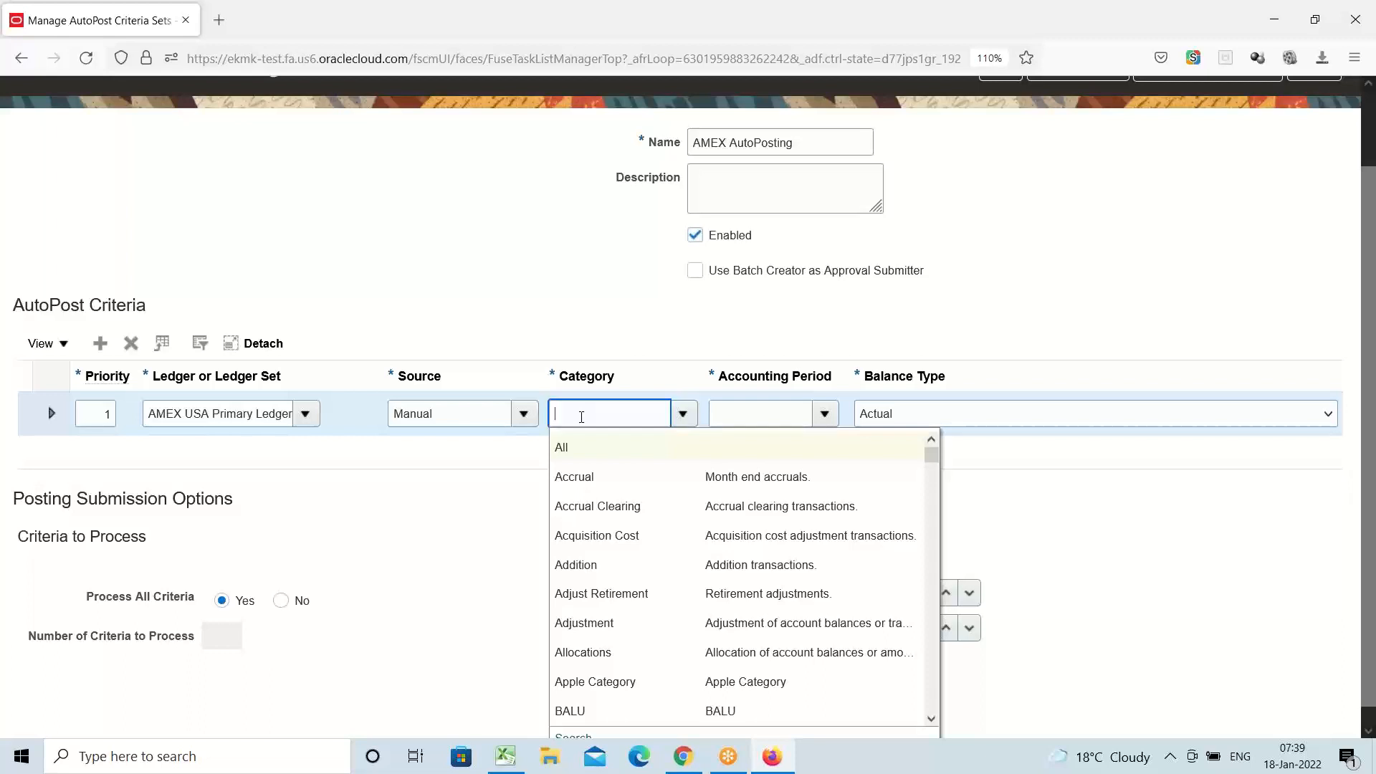
pyautogui.write('adjust')
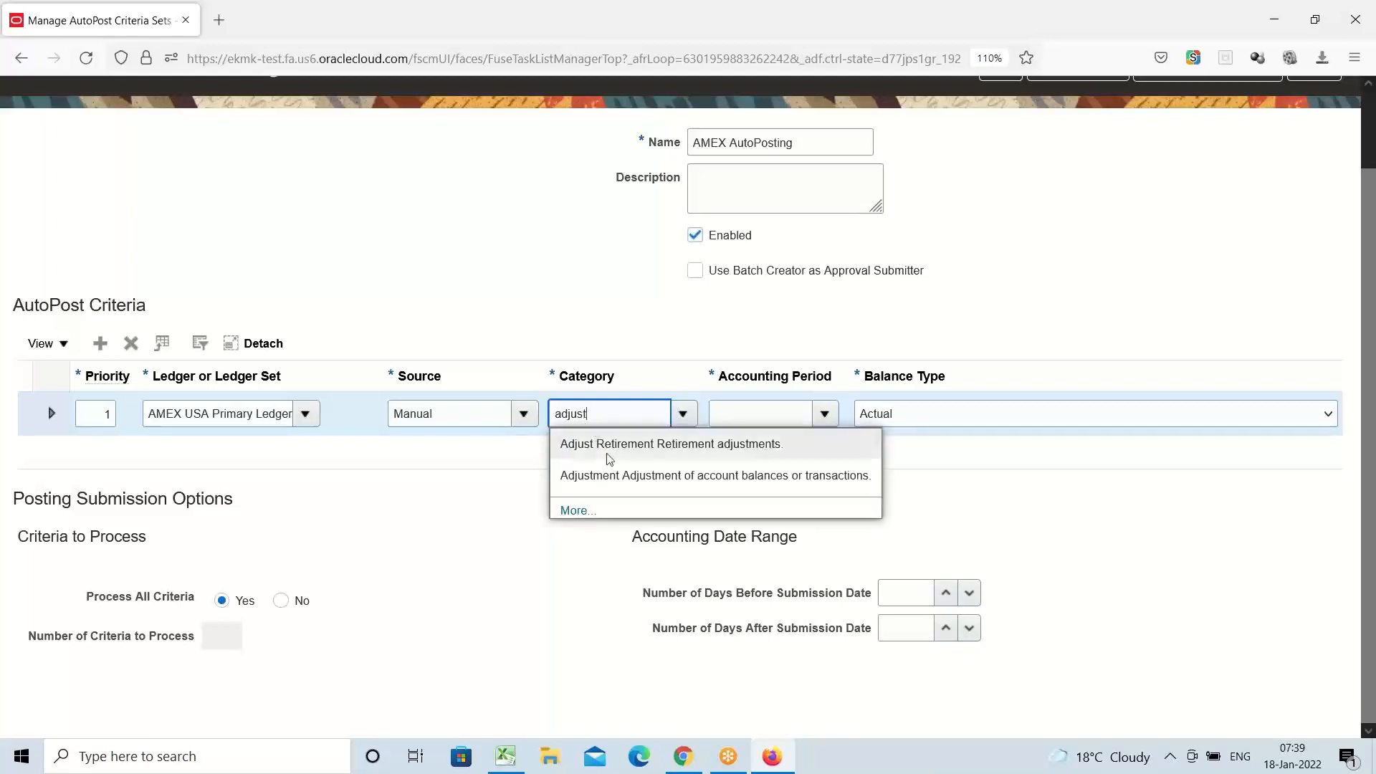
pyautogui.click(623, 475)
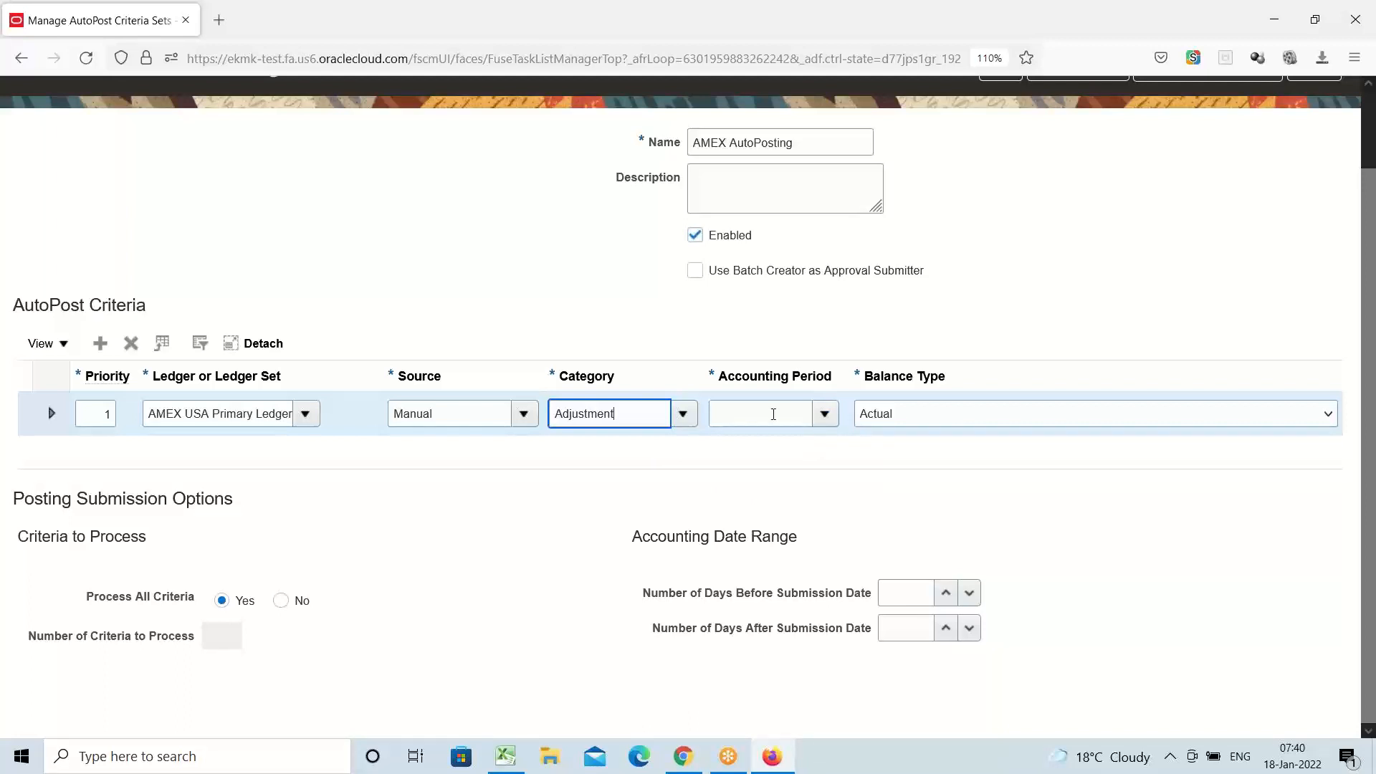
pyautogui.click(822, 414)
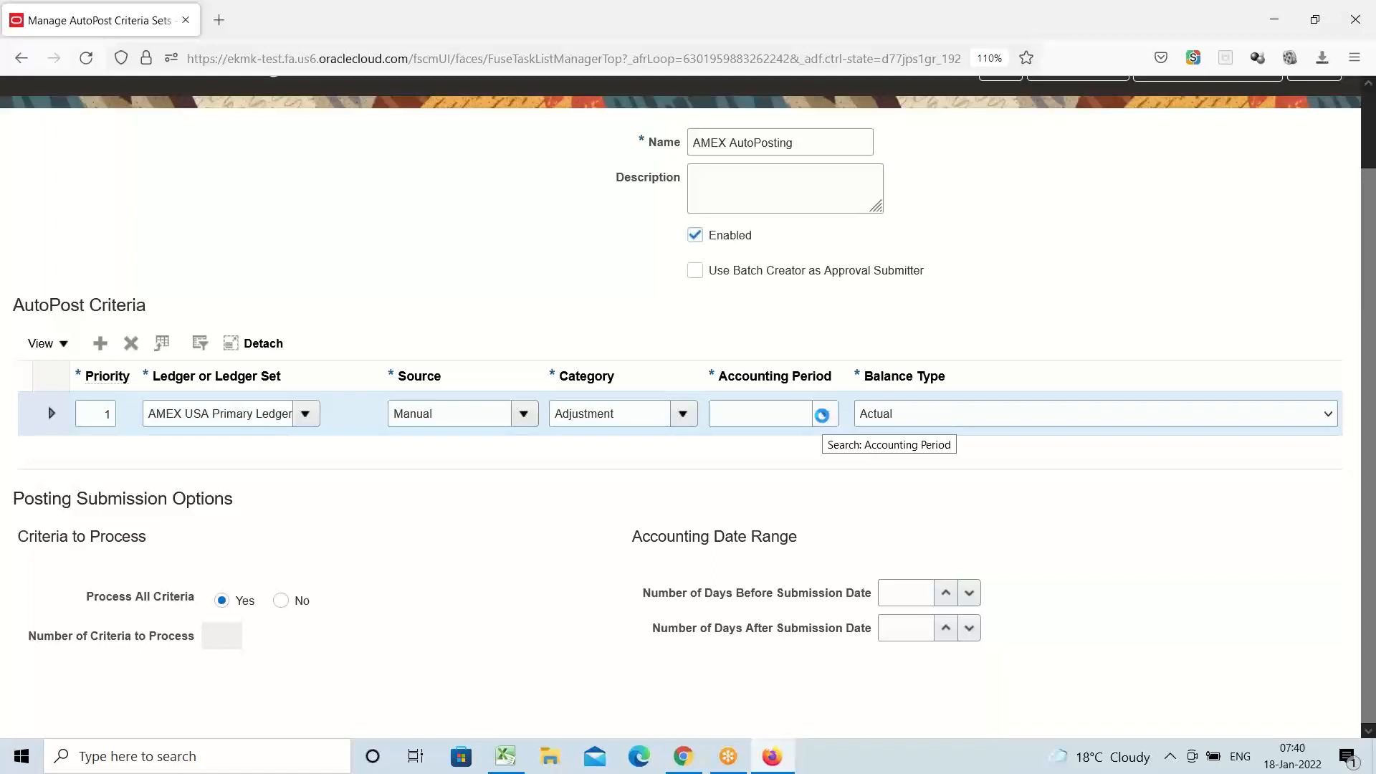
# Search the accounting periods for JAN-22, then close the period search without choosing one
pyautogui.click(823, 416)
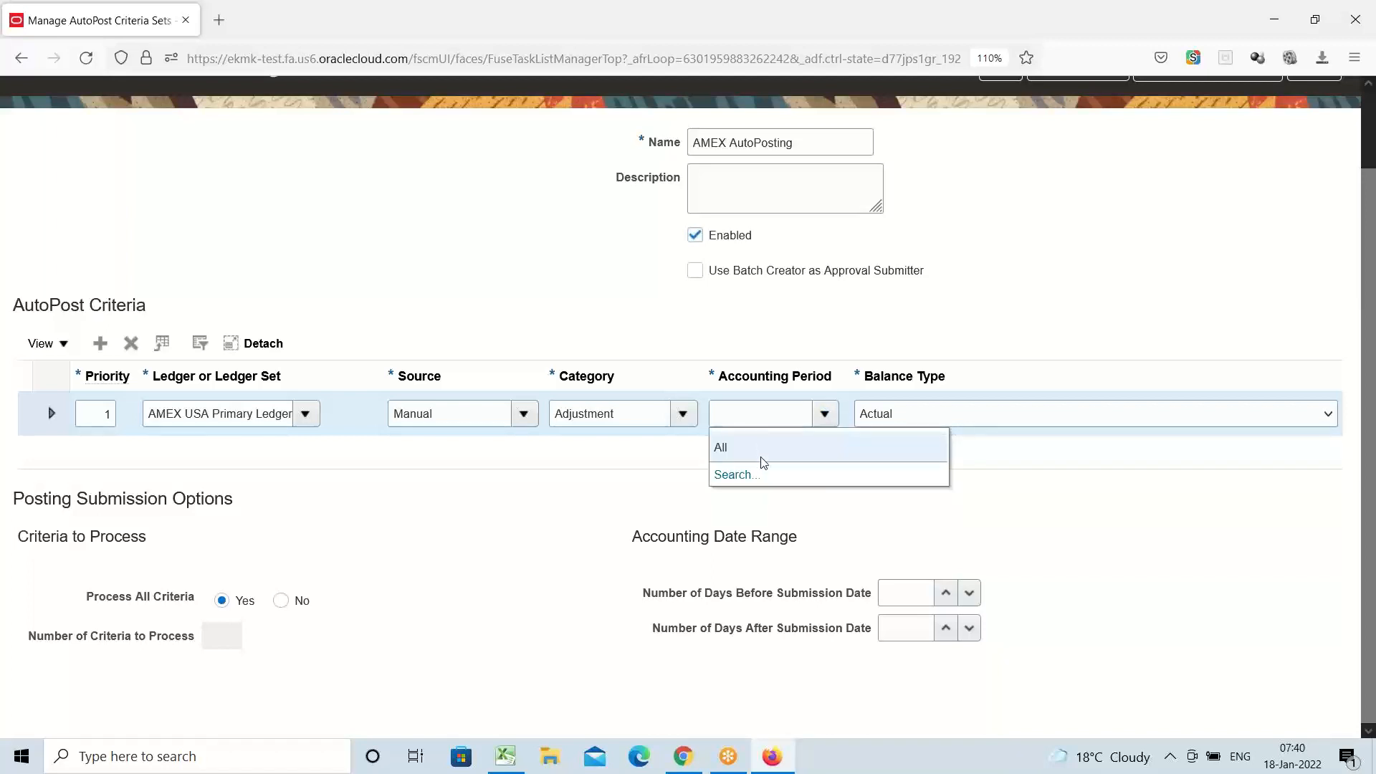
pyautogui.click(739, 476)
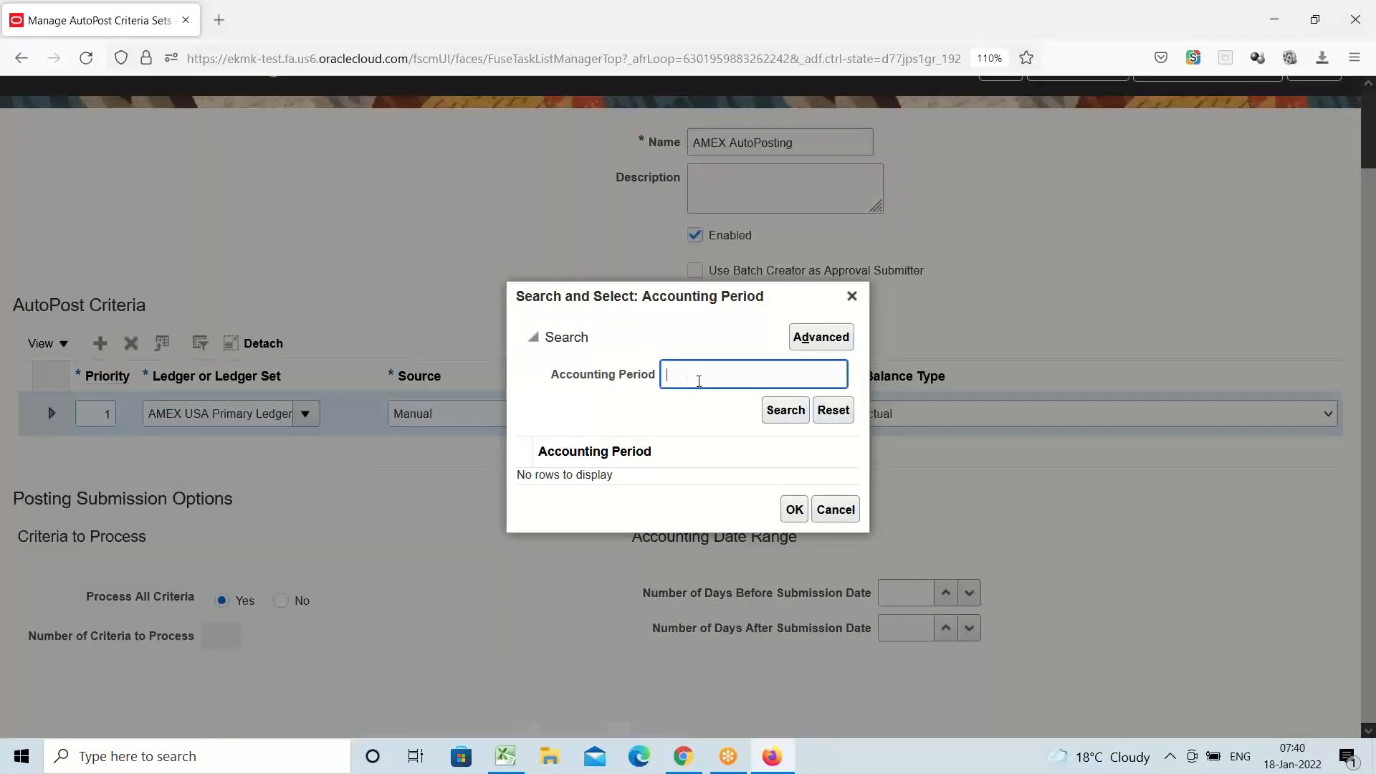
pyautogui.write('JAN-22')
pyautogui.click(786, 410)
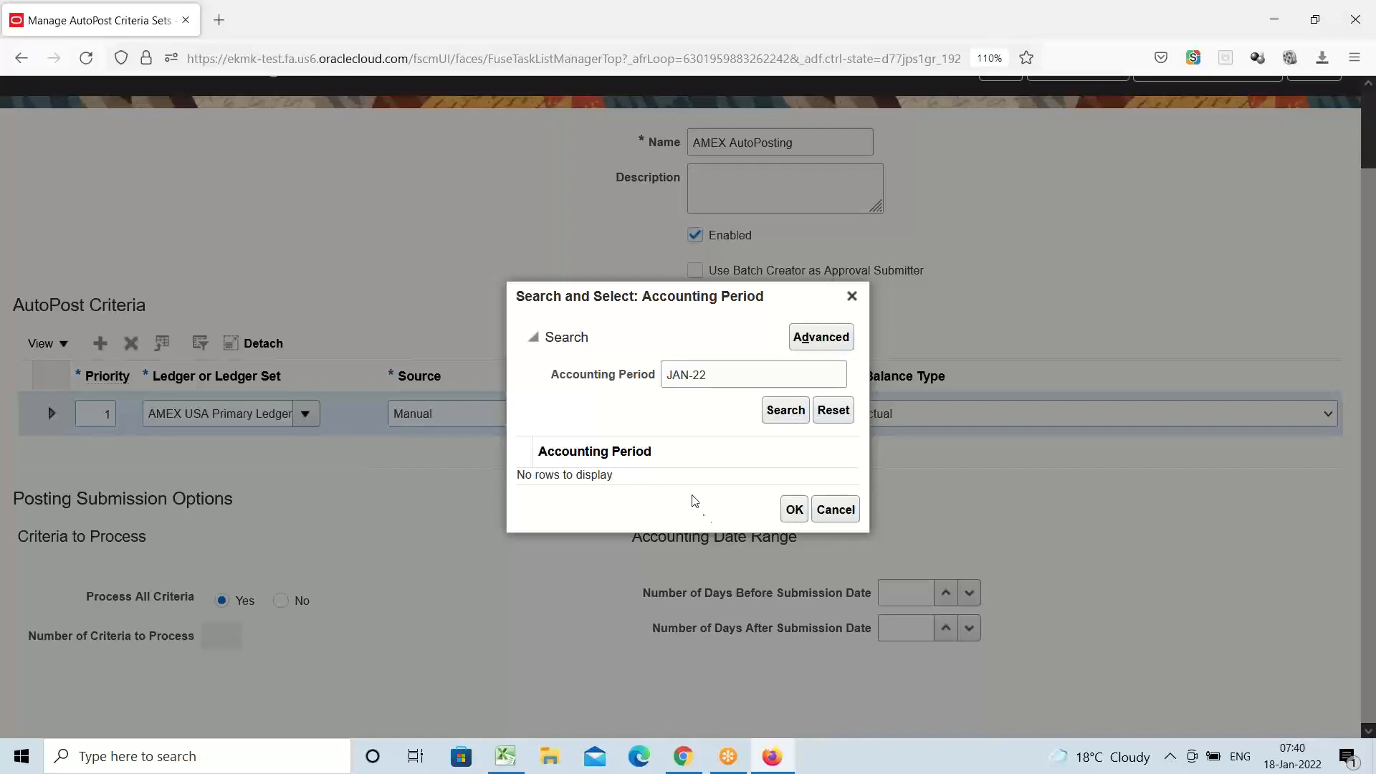
pyautogui.click(821, 343)
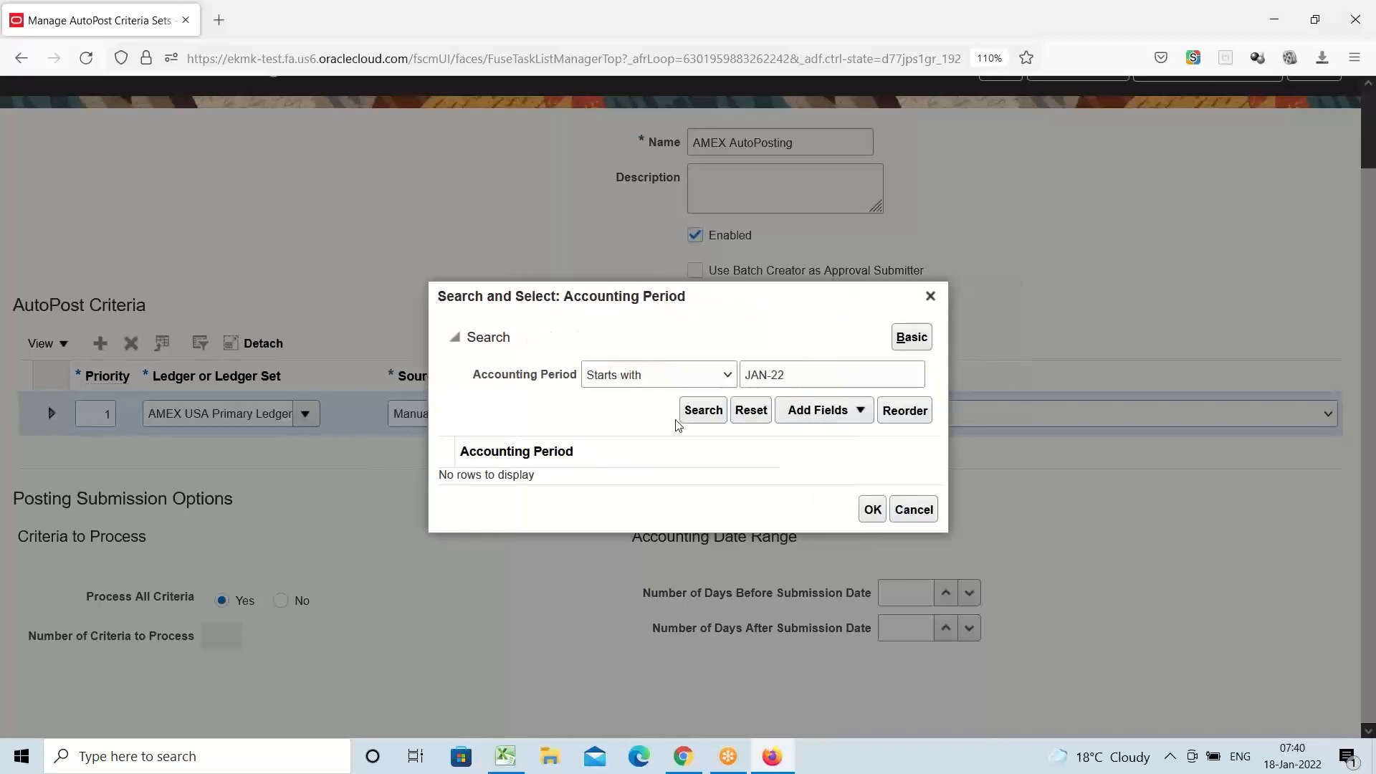
pyautogui.click(719, 412)
pyautogui.click(930, 296)
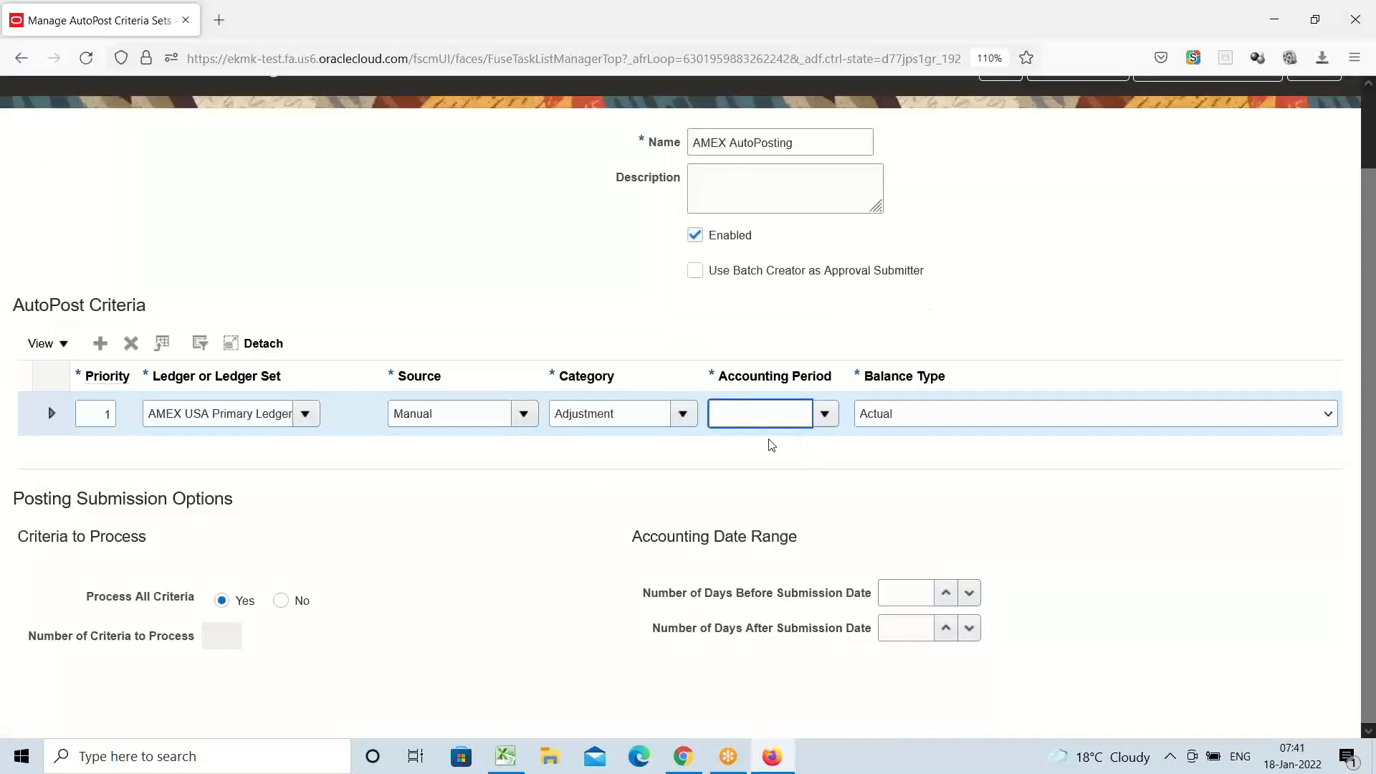
# Run a blank accounting period search and set the criterion's Accounting Period to All
pyautogui.click(823, 414)
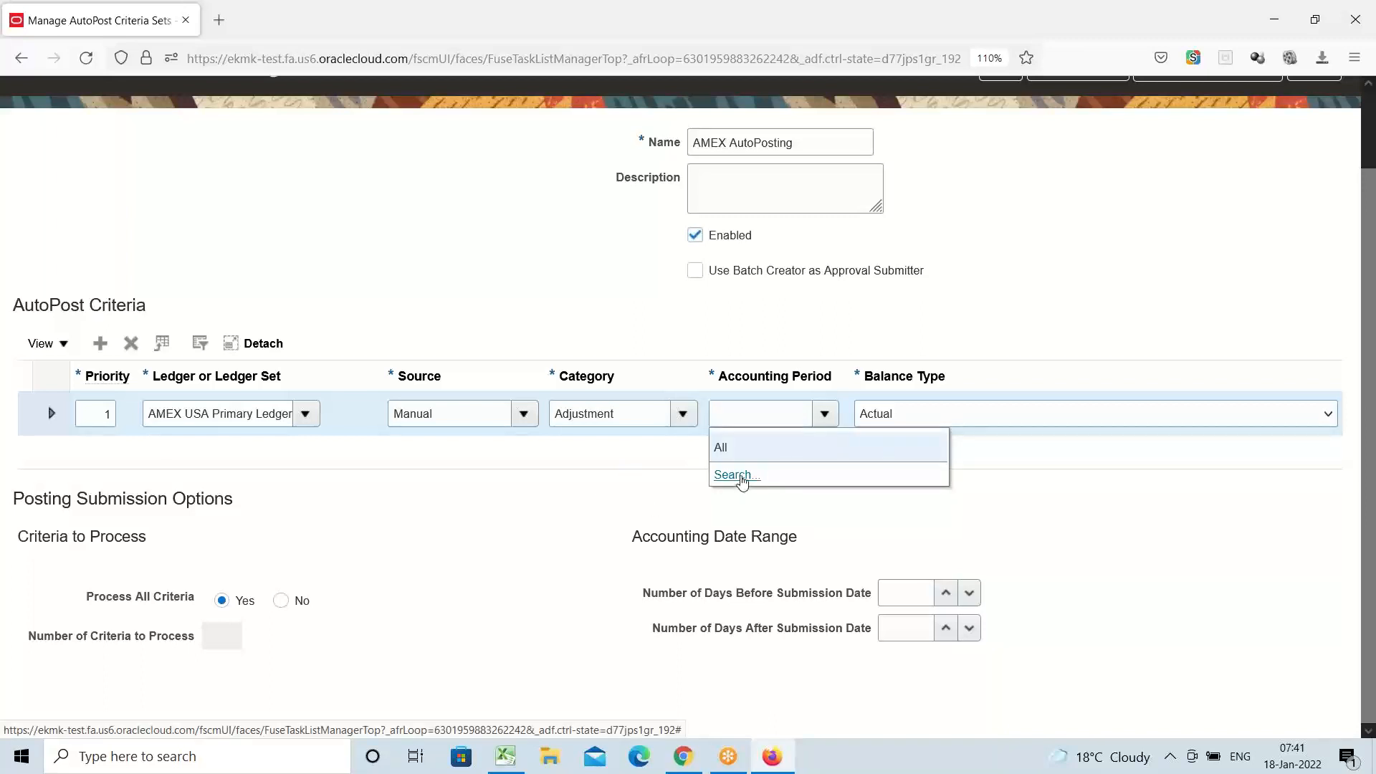
pyautogui.click(740, 478)
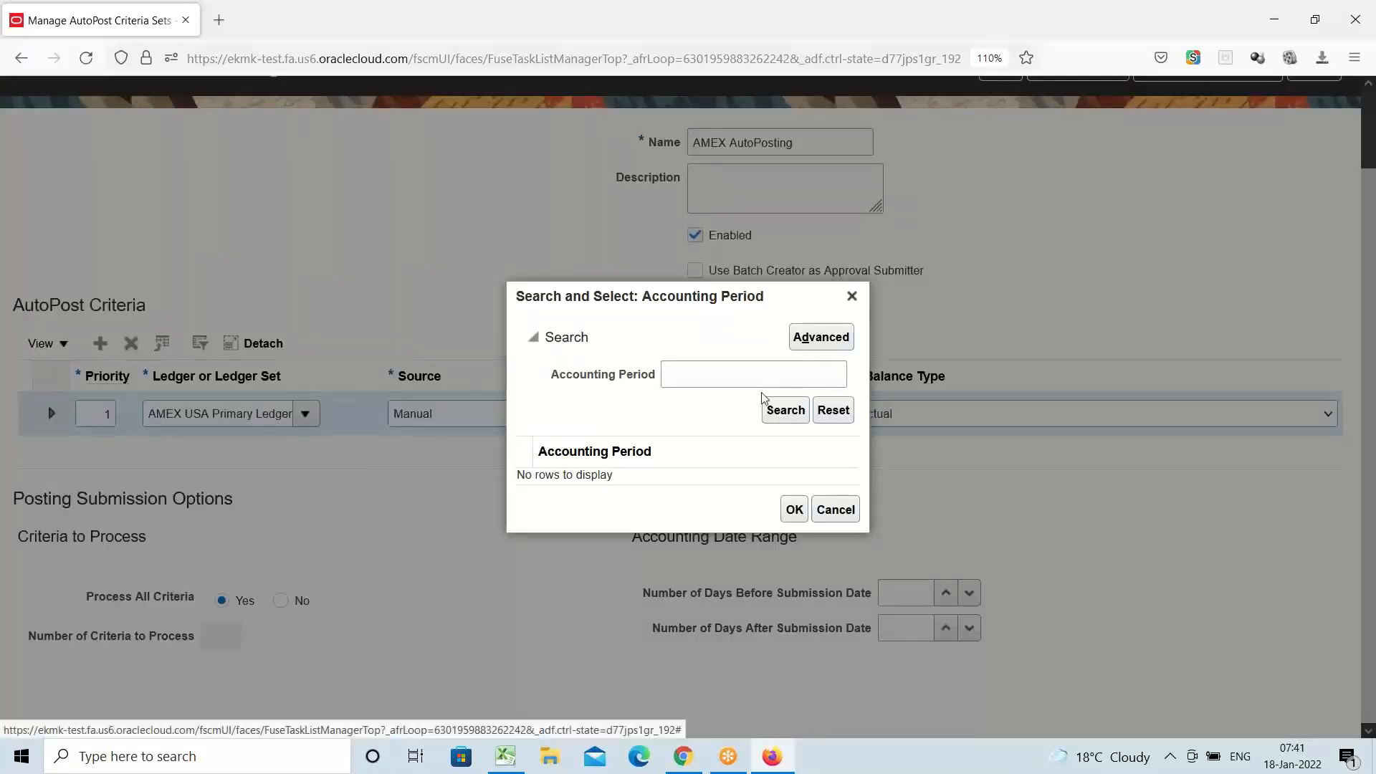
pyautogui.click(785, 410)
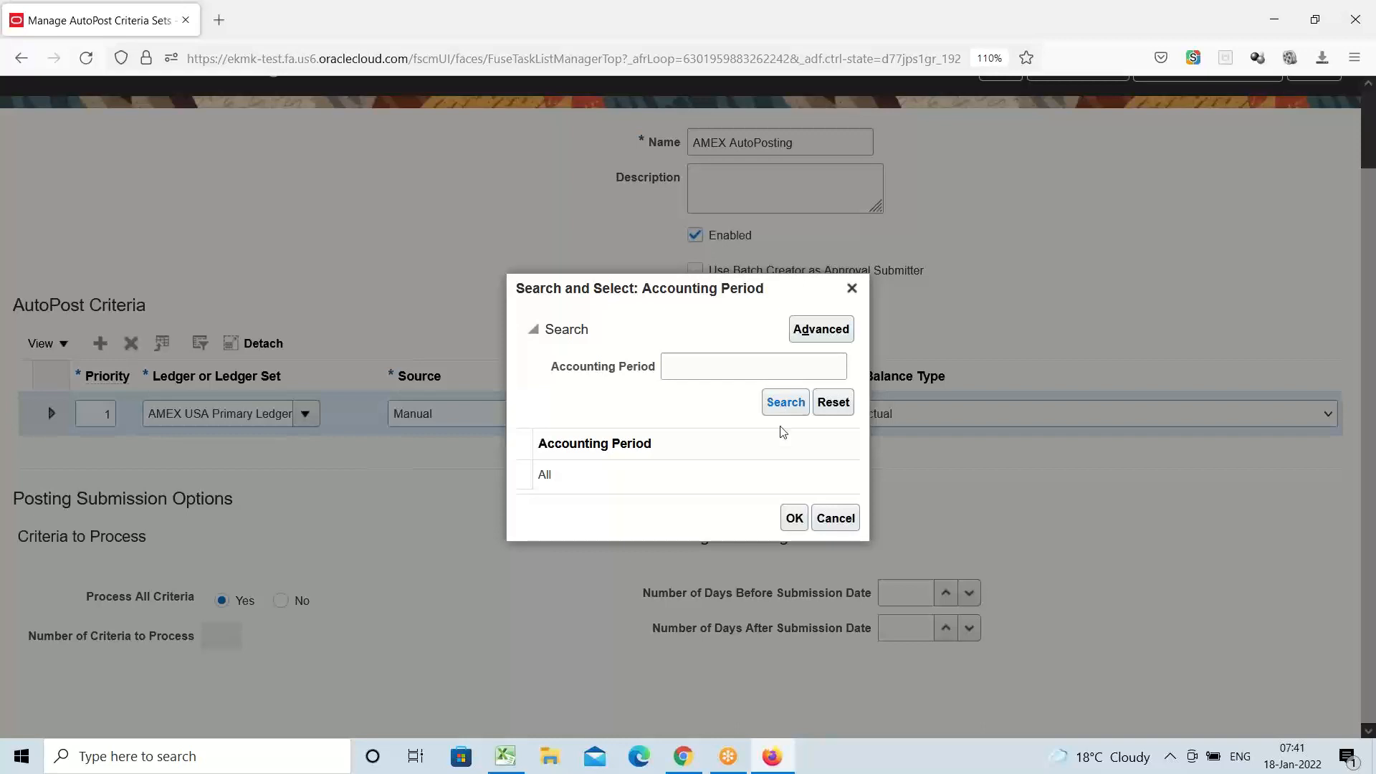
pyautogui.click(570, 475)
pyautogui.click(795, 518)
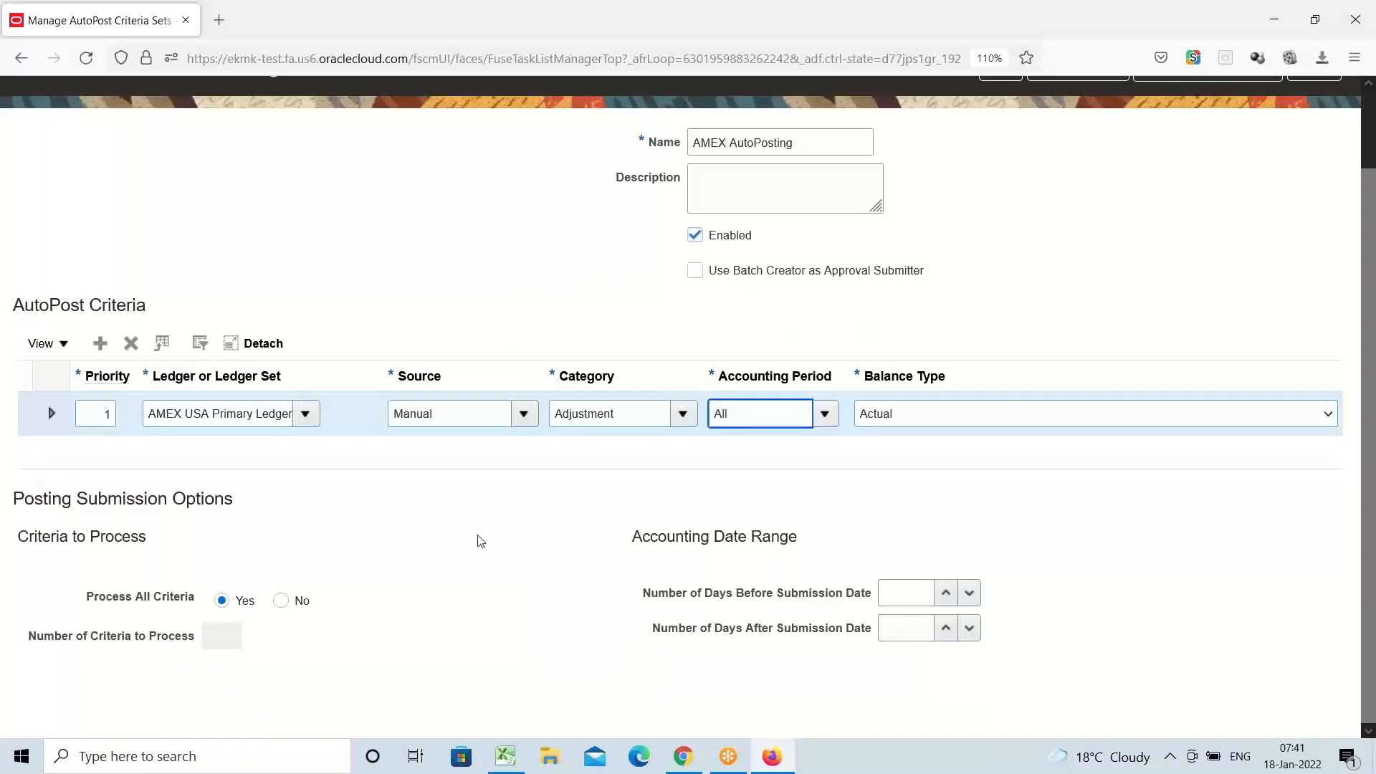
pyautogui.scroll(2, 476, 538)
# Save the AMEX AutoPosting set, generate it from the list, and acknowledge the submitted-process confirmation
pyautogui.click(1092, 169)
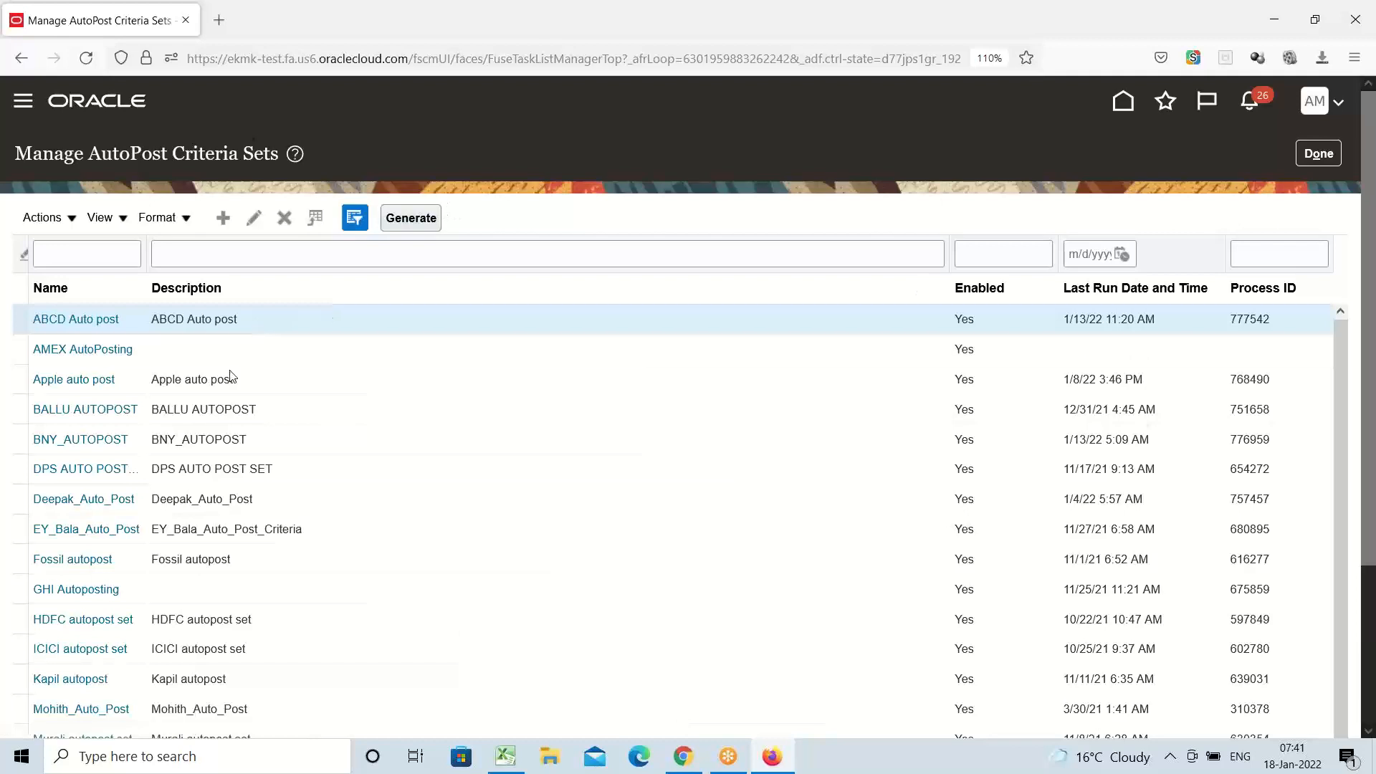
pyautogui.click(168, 351)
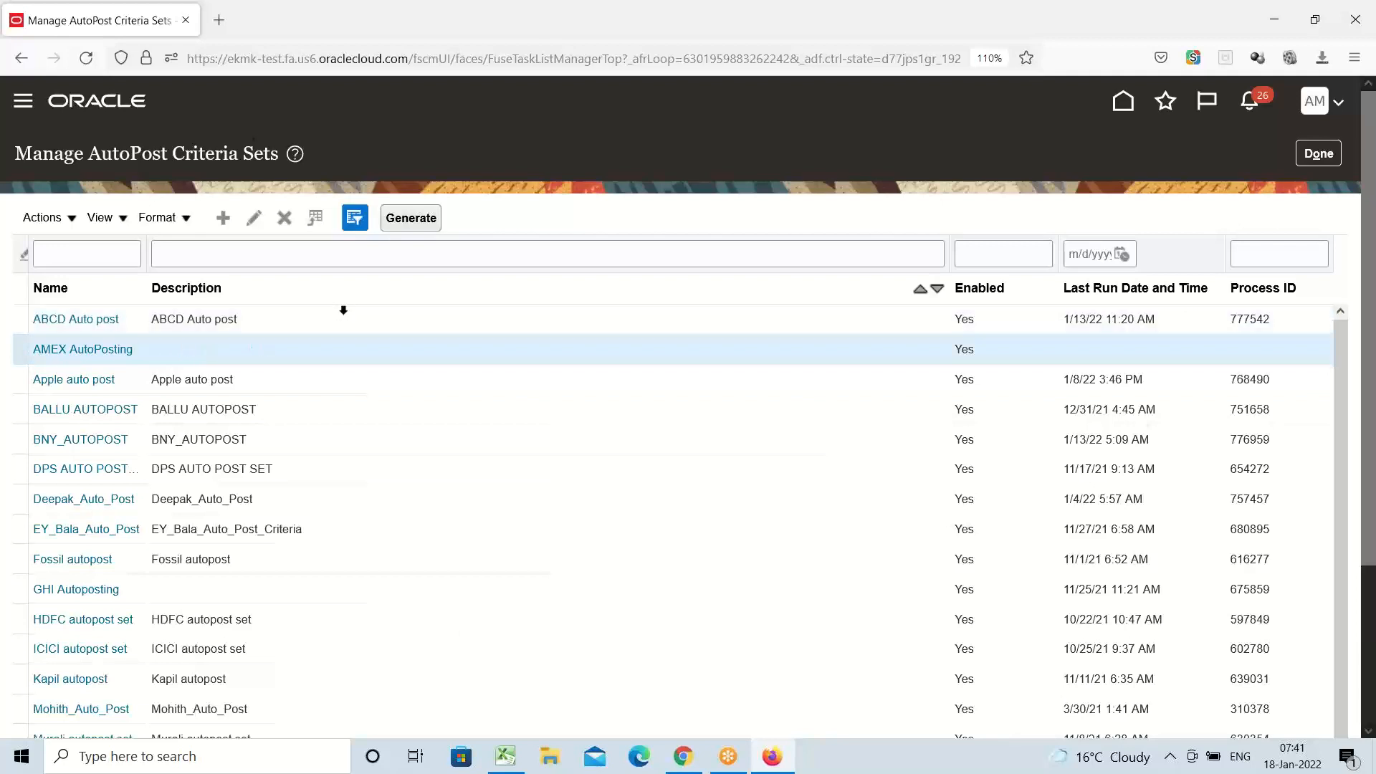
pyautogui.click(411, 218)
pyautogui.click(410, 218)
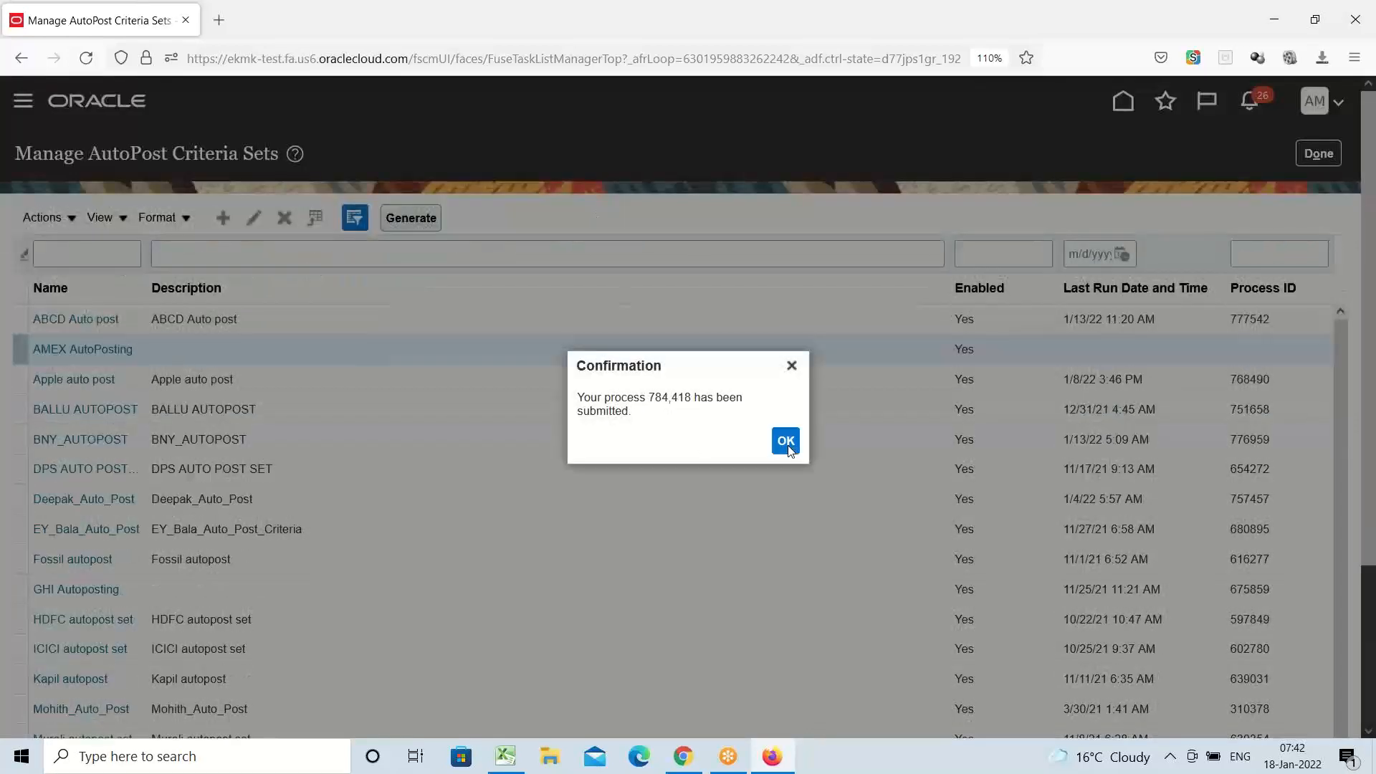
pyautogui.click(780, 444)
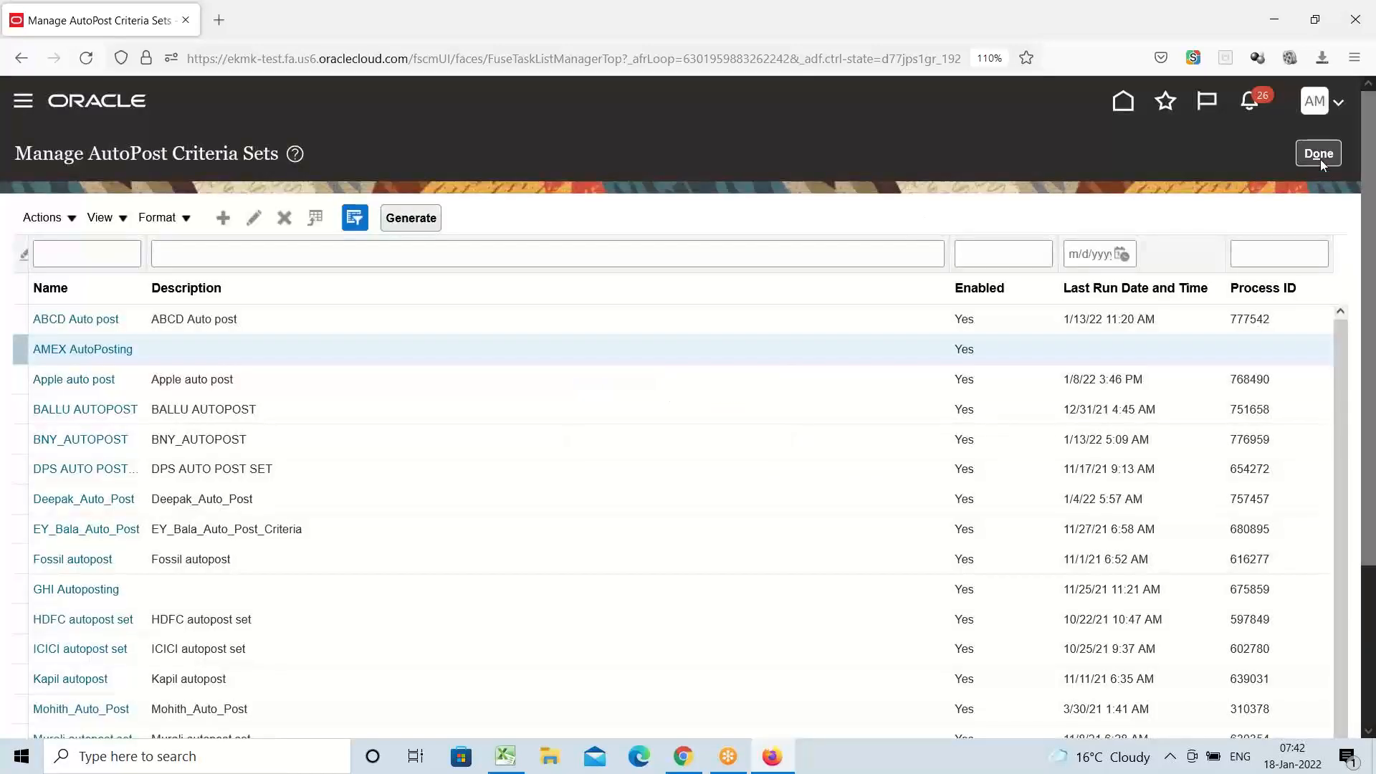
# Leave the AutoPosting criteria sets and mark Create Journal as next in the Excel checklist
pyautogui.click(1319, 153)
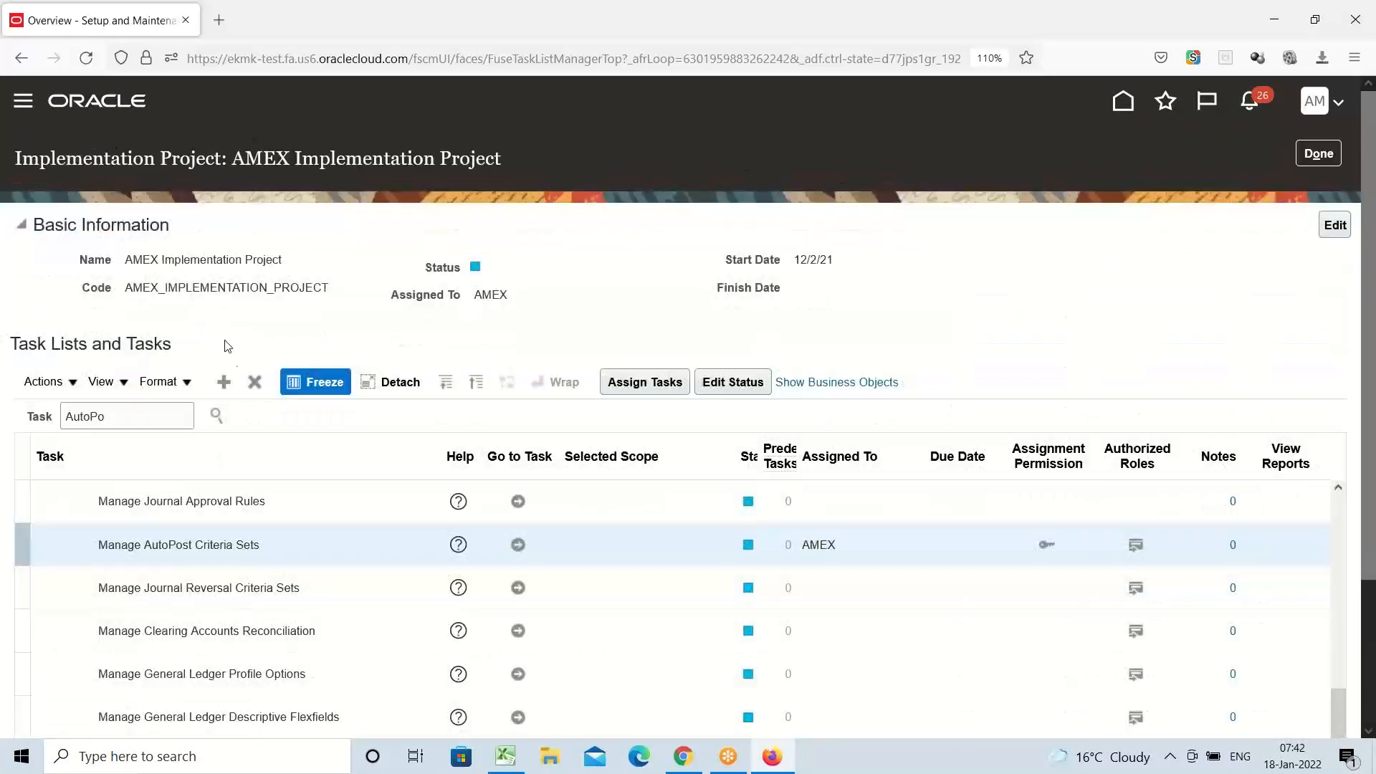
pyautogui.click(505, 757)
pyautogui.click(84, 478)
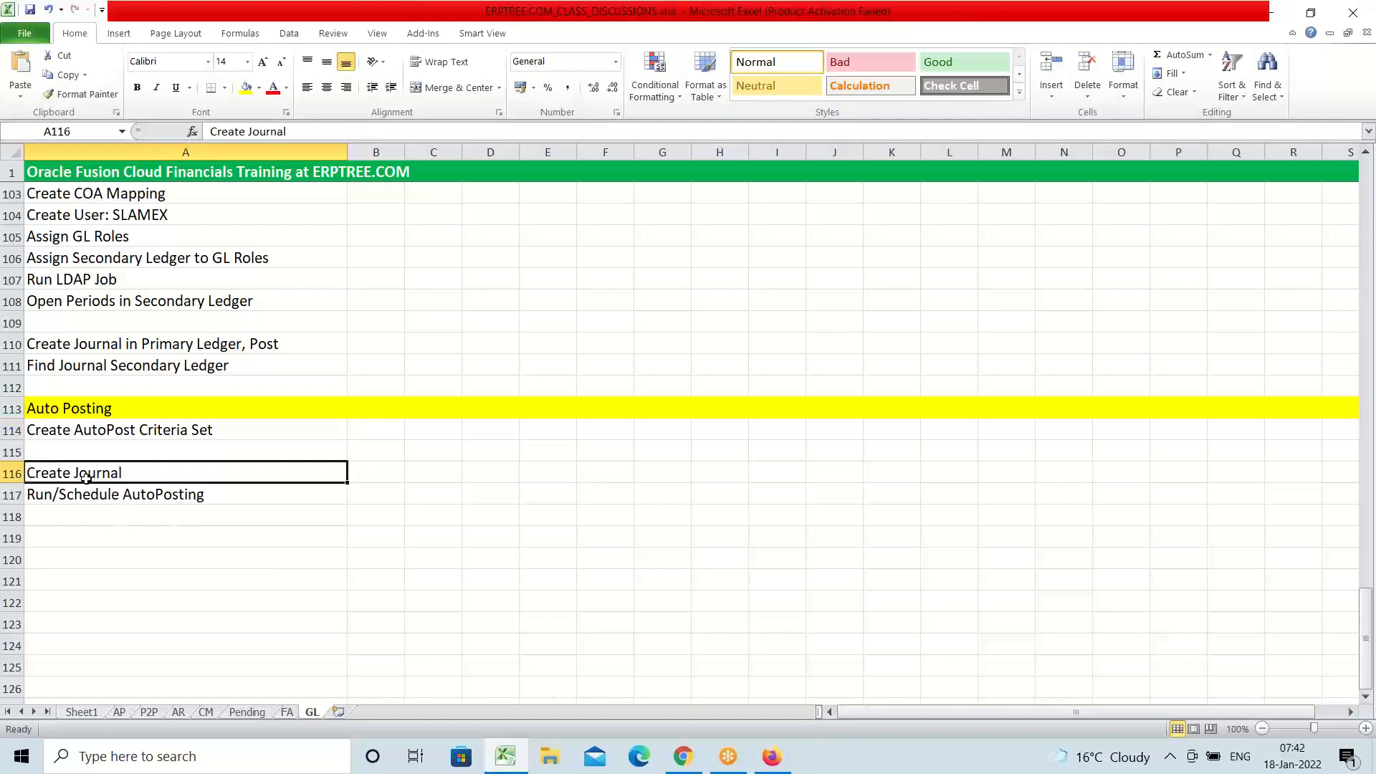
pyautogui.click(772, 756)
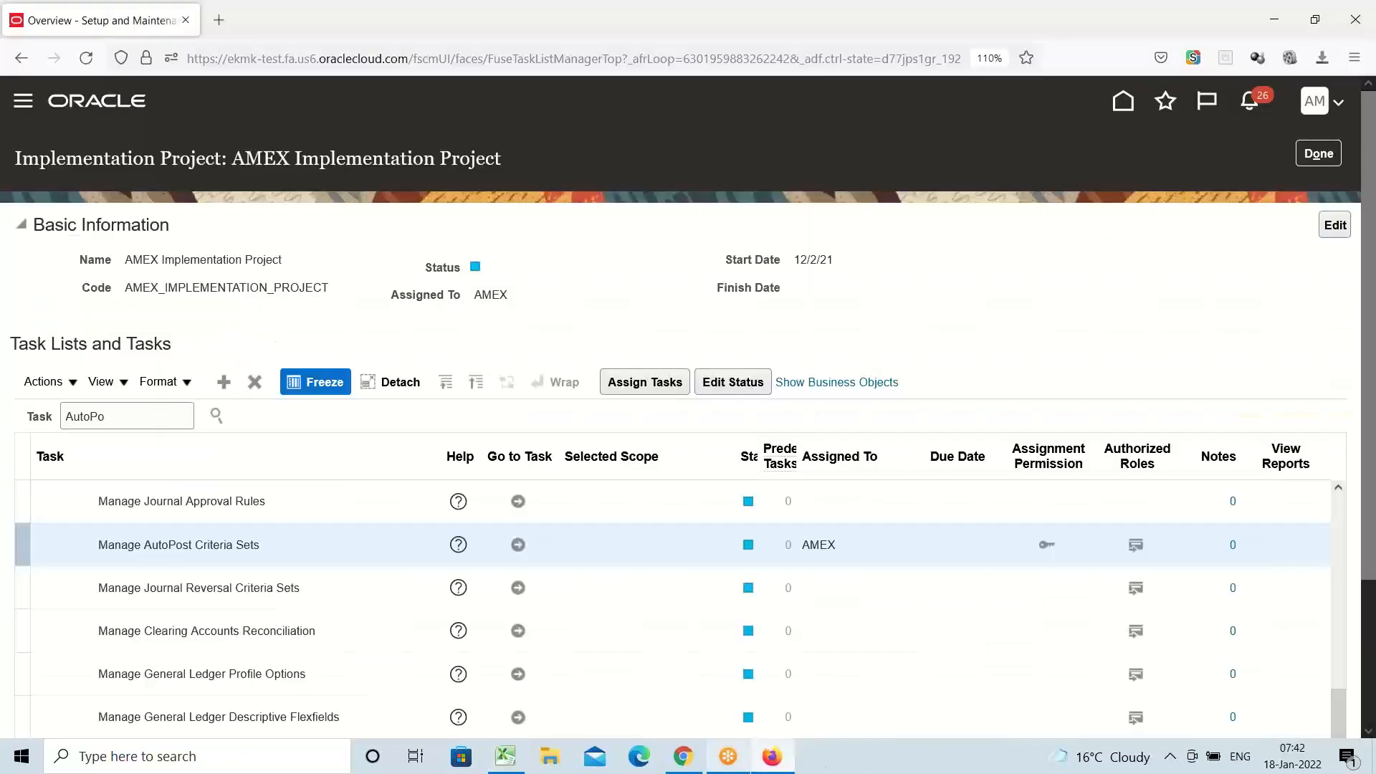
# From the Navigator, expand General Accounting and go to Journals
pyautogui.click(24, 107)
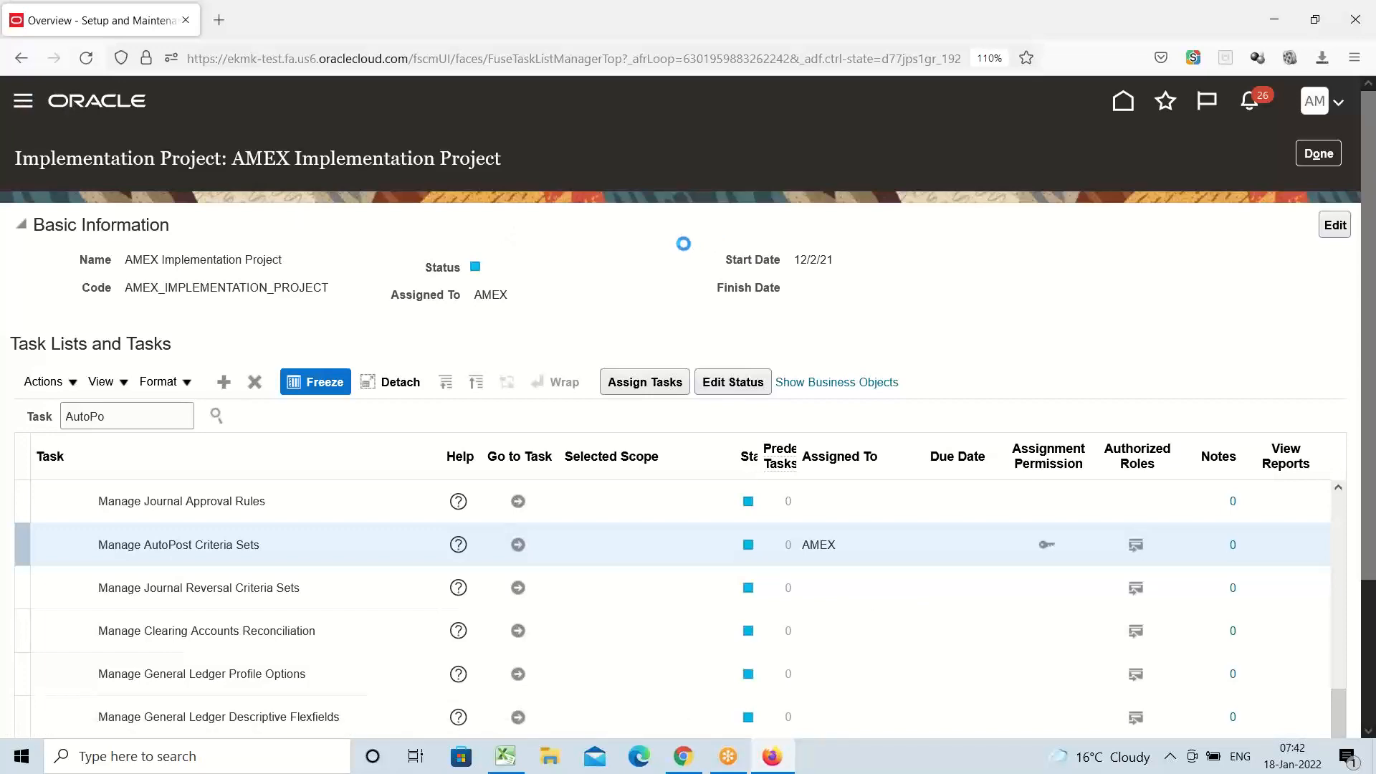
pyautogui.scroll(-8, 295, 313)
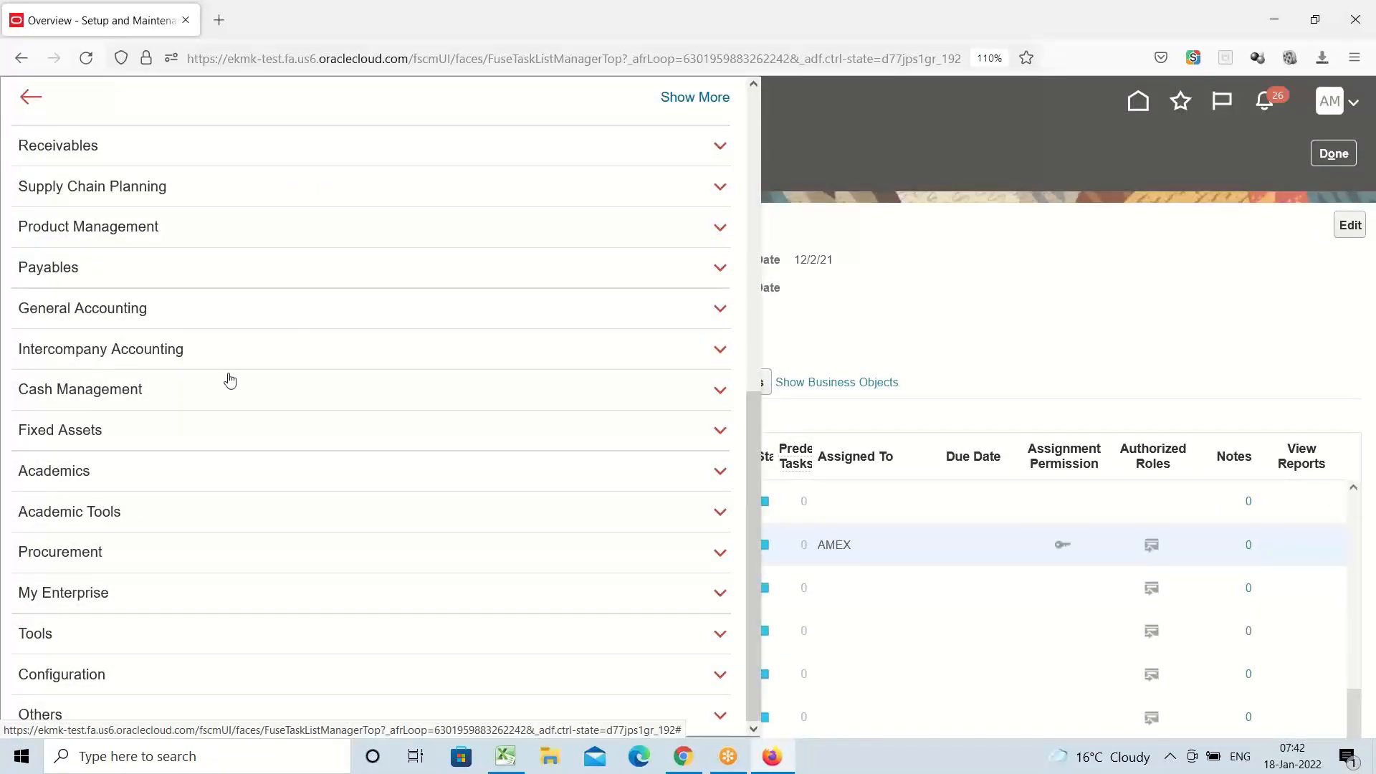
pyautogui.click(75, 316)
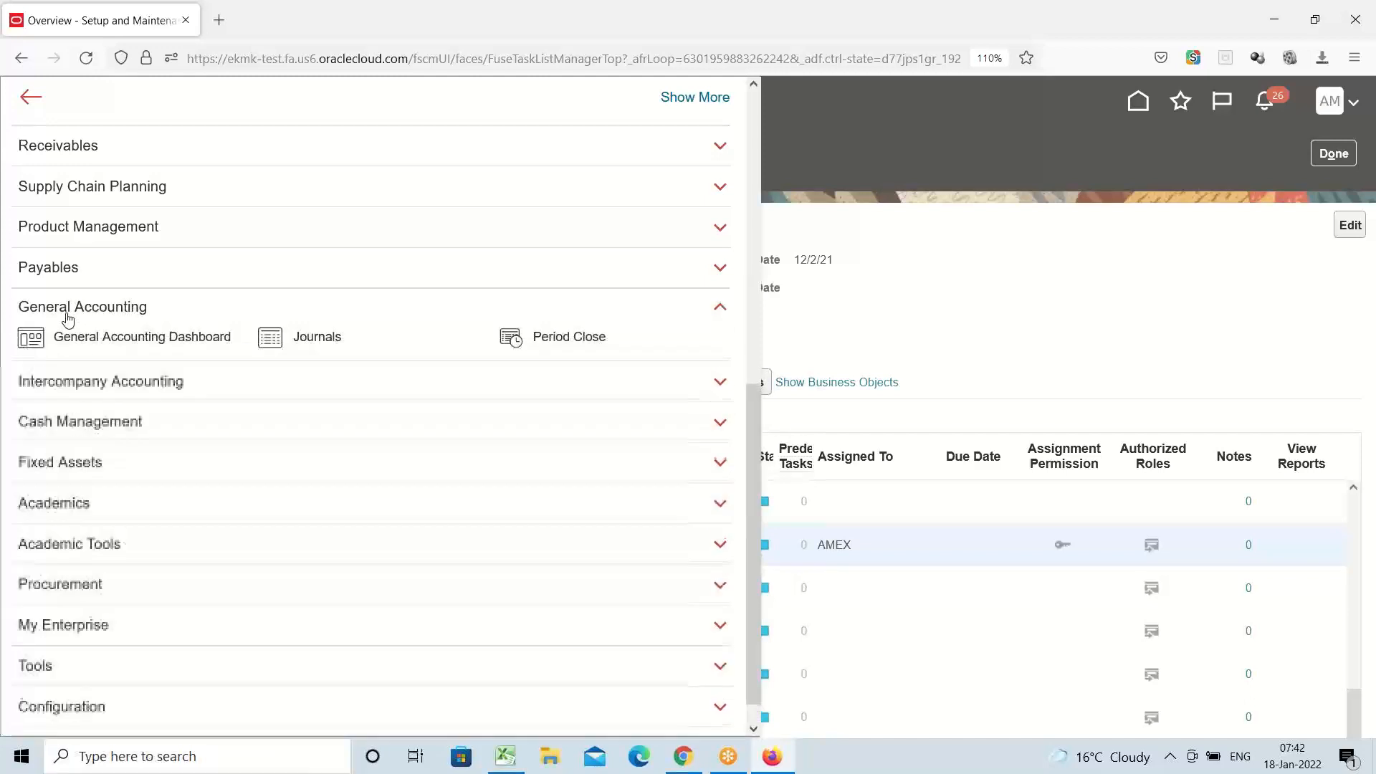
pyautogui.click(325, 338)
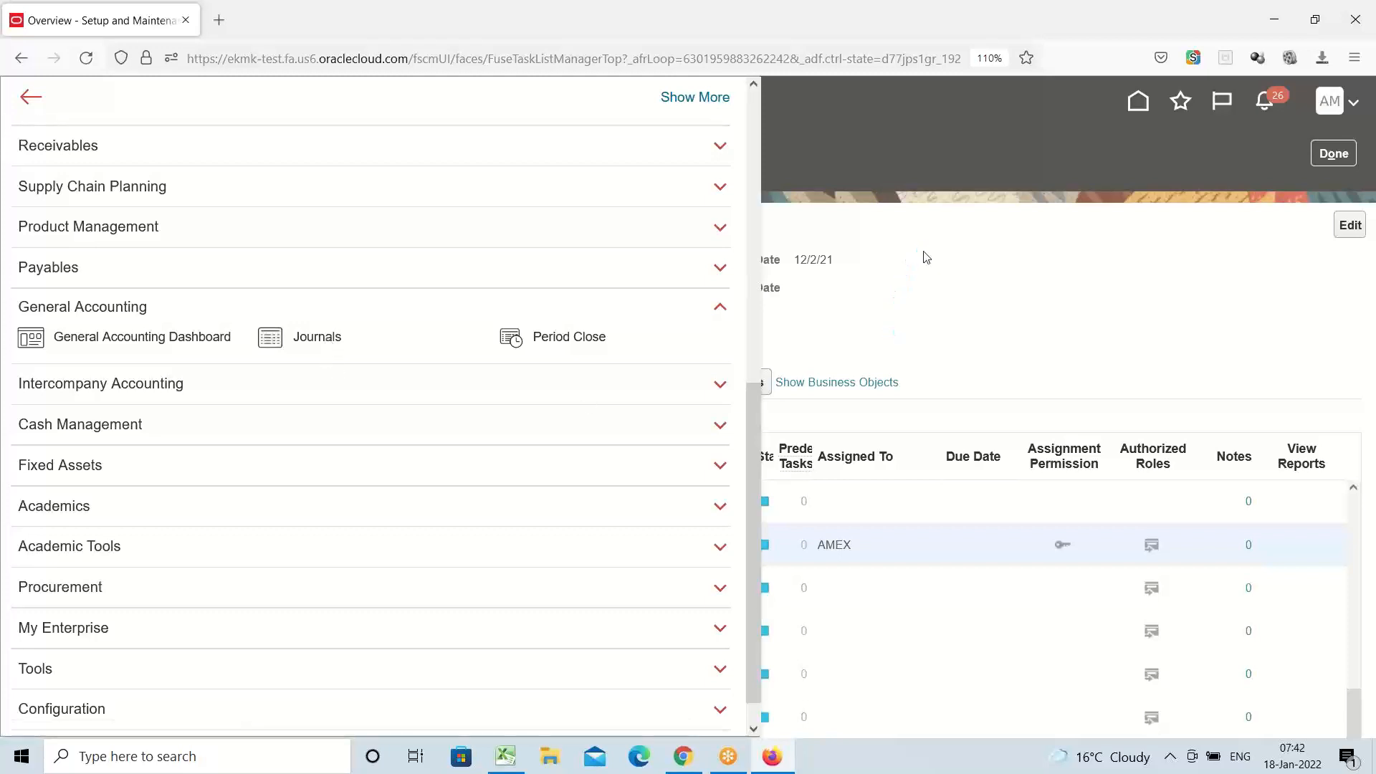
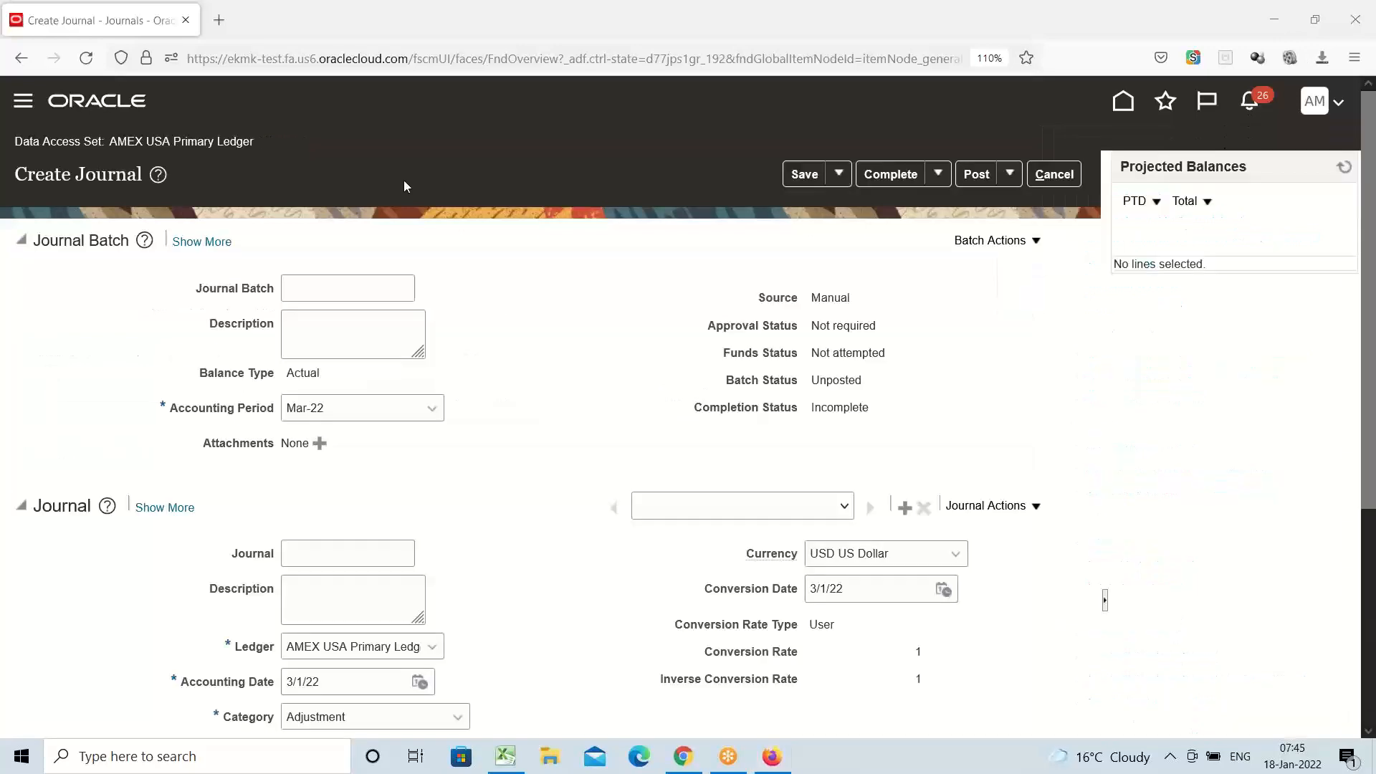
# Check the Create AutoPost Criteria Set task in the checklist, then note the Manual journal source
pyautogui.click(513, 757)
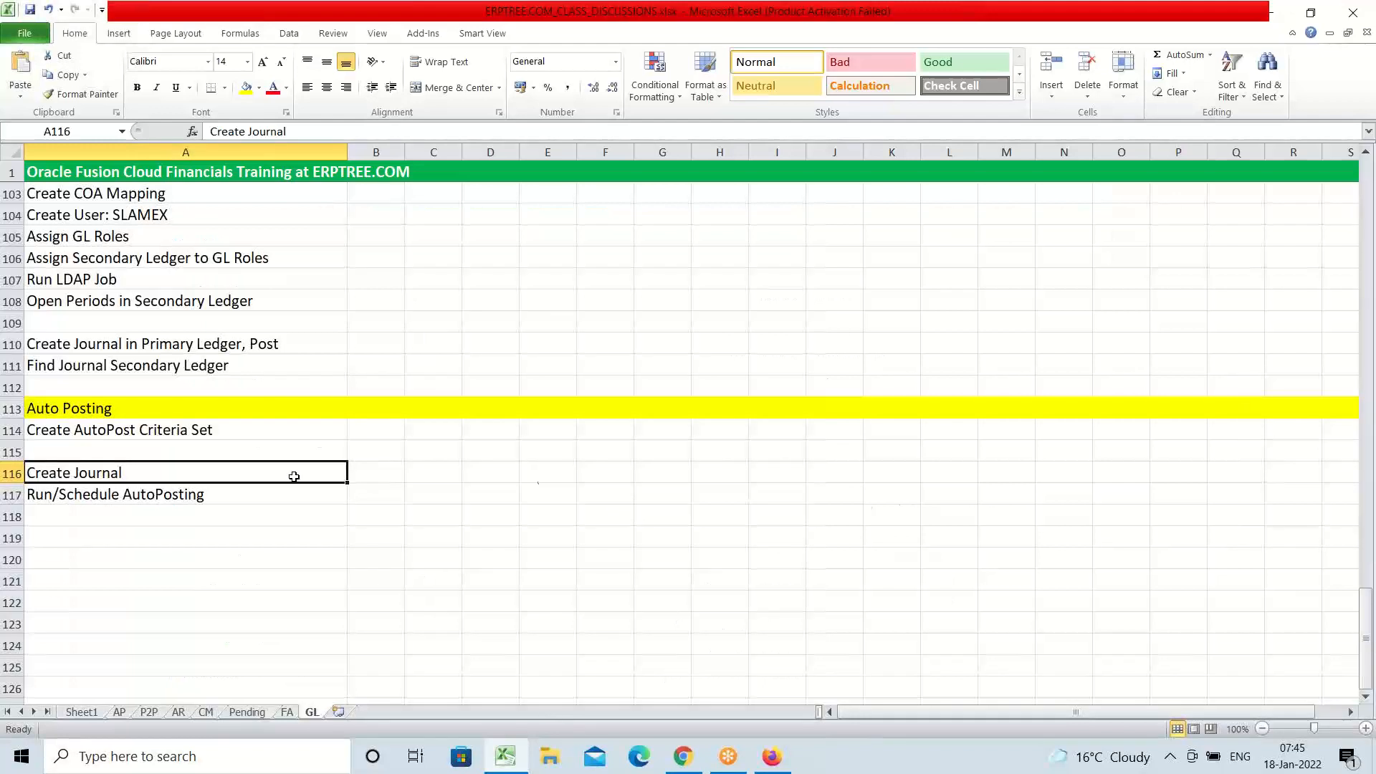
pyautogui.click(159, 433)
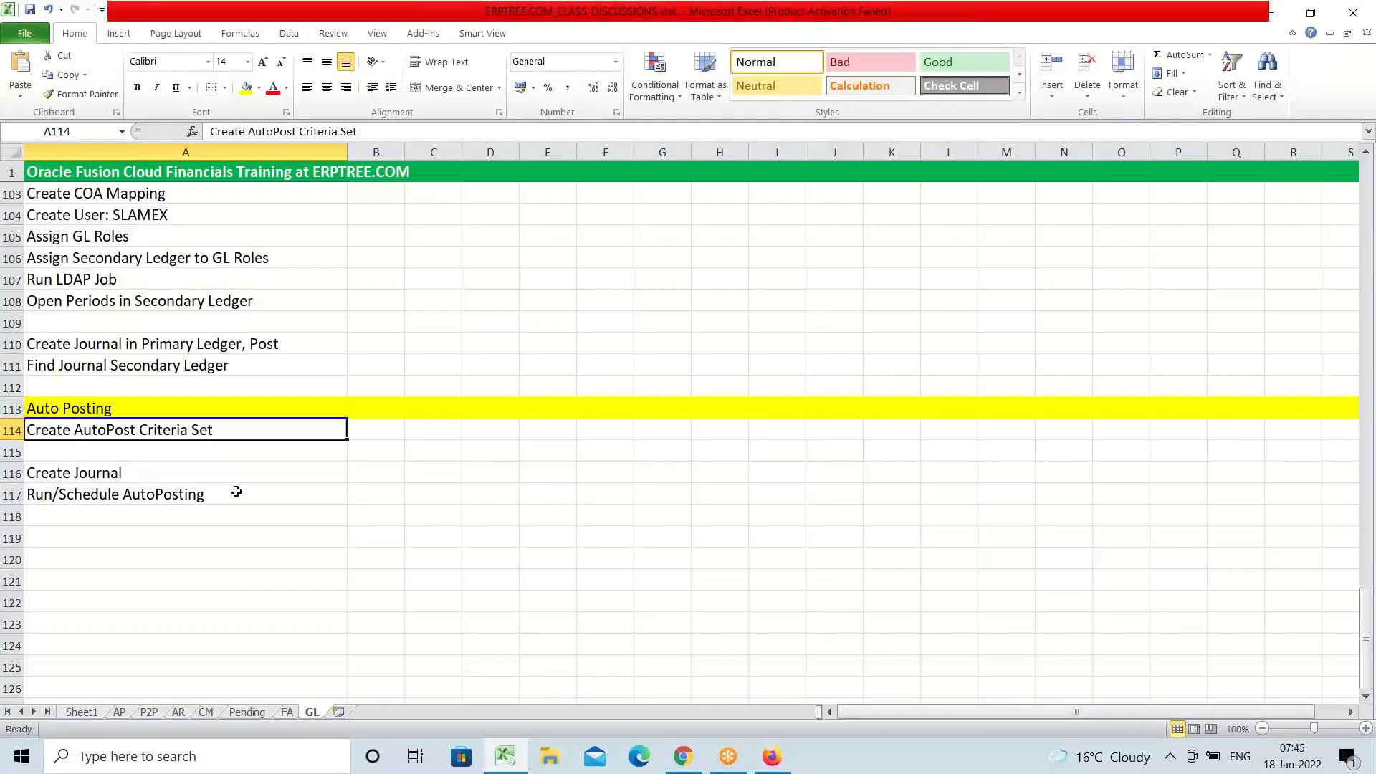
pyautogui.click(772, 756)
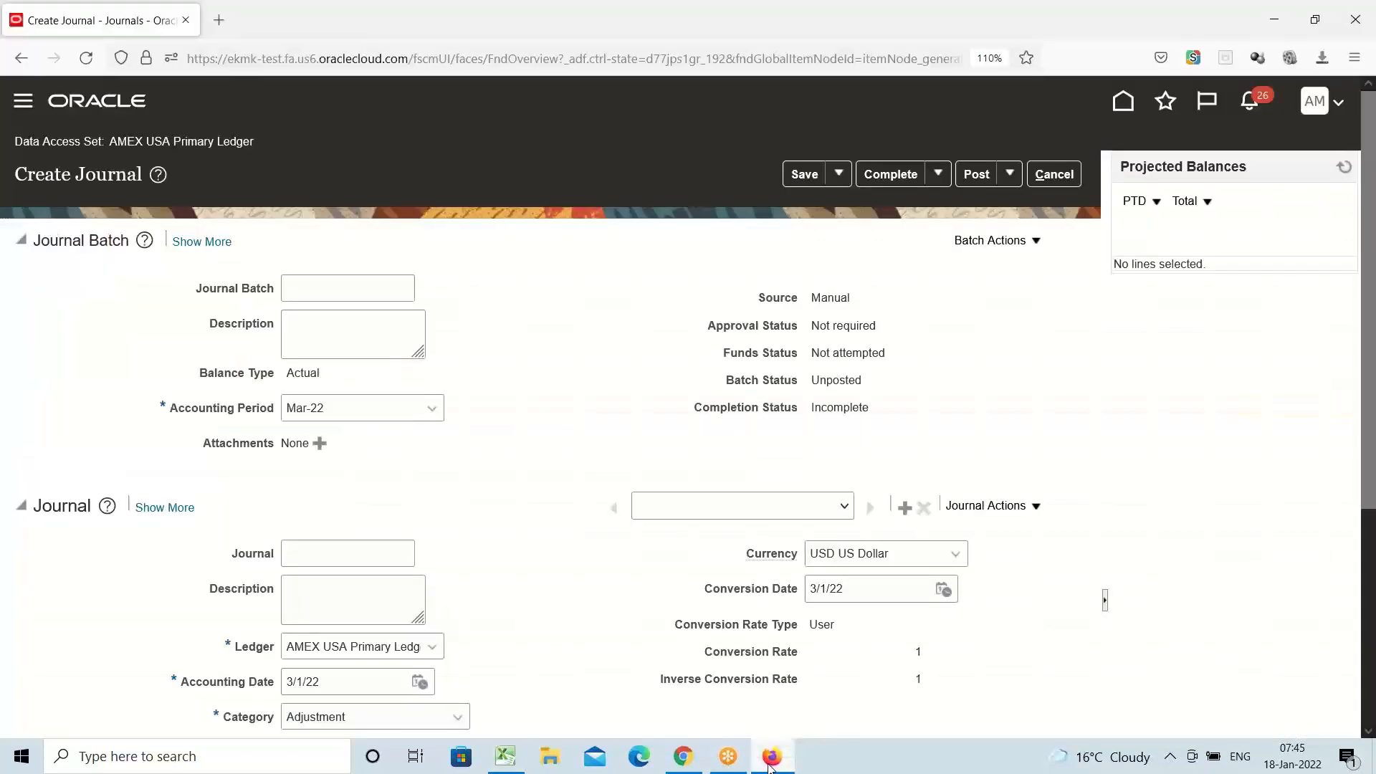
pyautogui.doubleClick(836, 296)
pyautogui.scroll(-3, 499, 442)
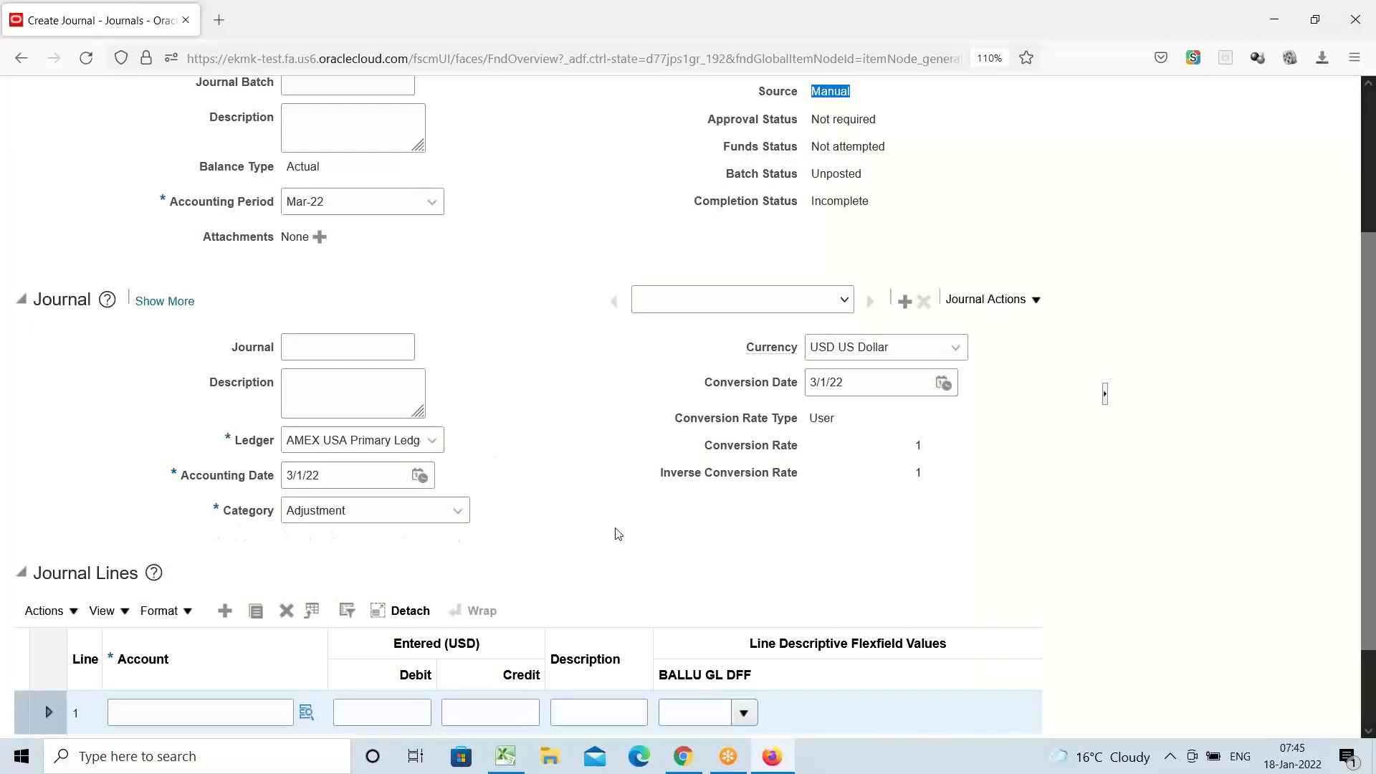
pyautogui.scroll(2, 561, 489)
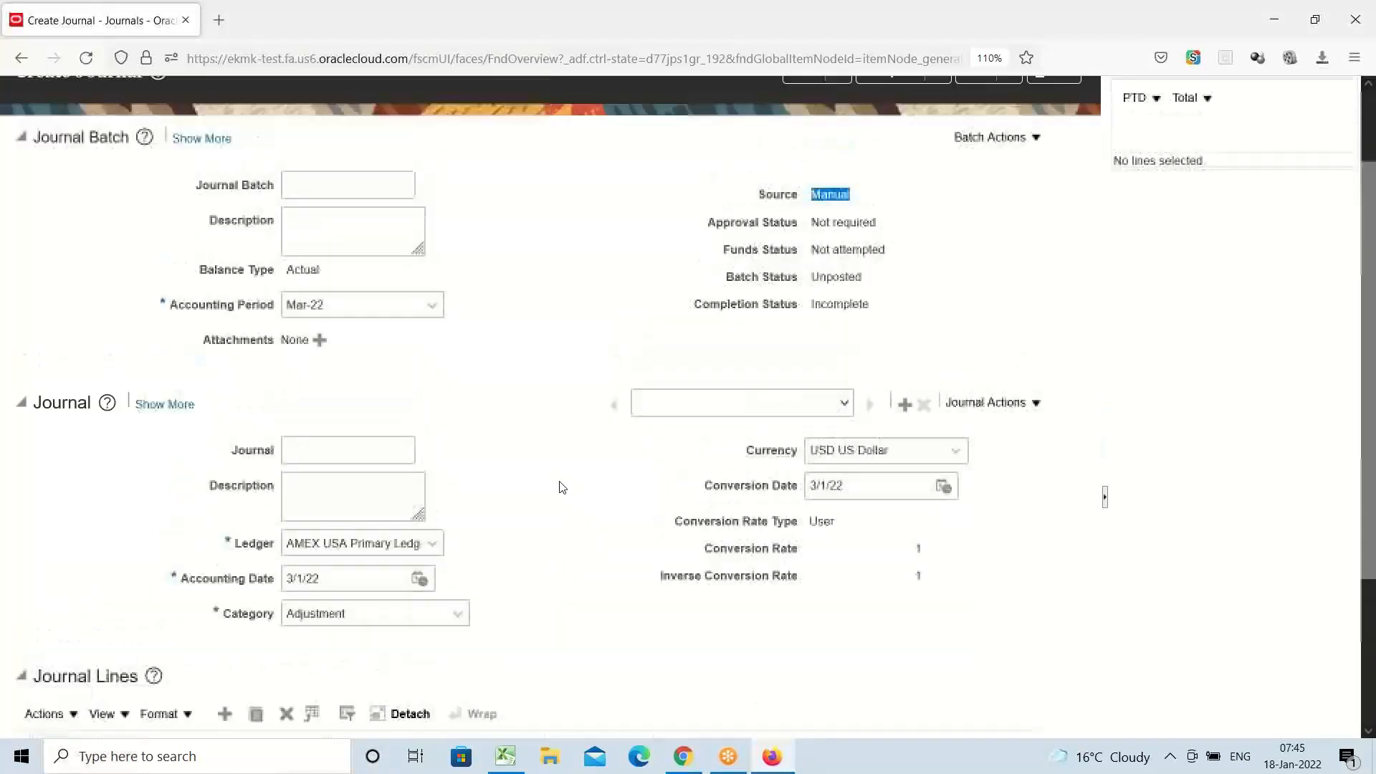
# Name the journal batch and journal ONE and choose accounting period Jan-22
pyautogui.click(312, 182)
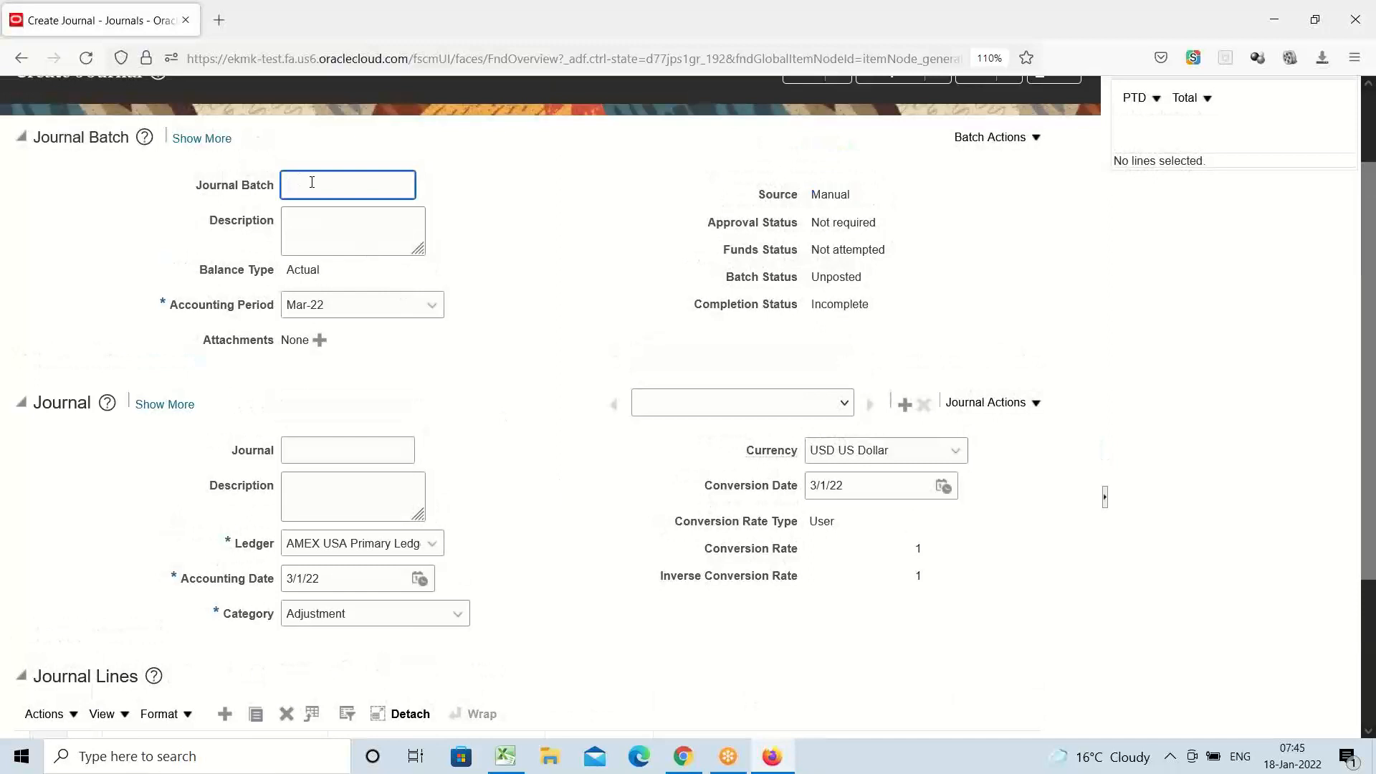
pyautogui.write('ONE')
pyautogui.click(320, 449)
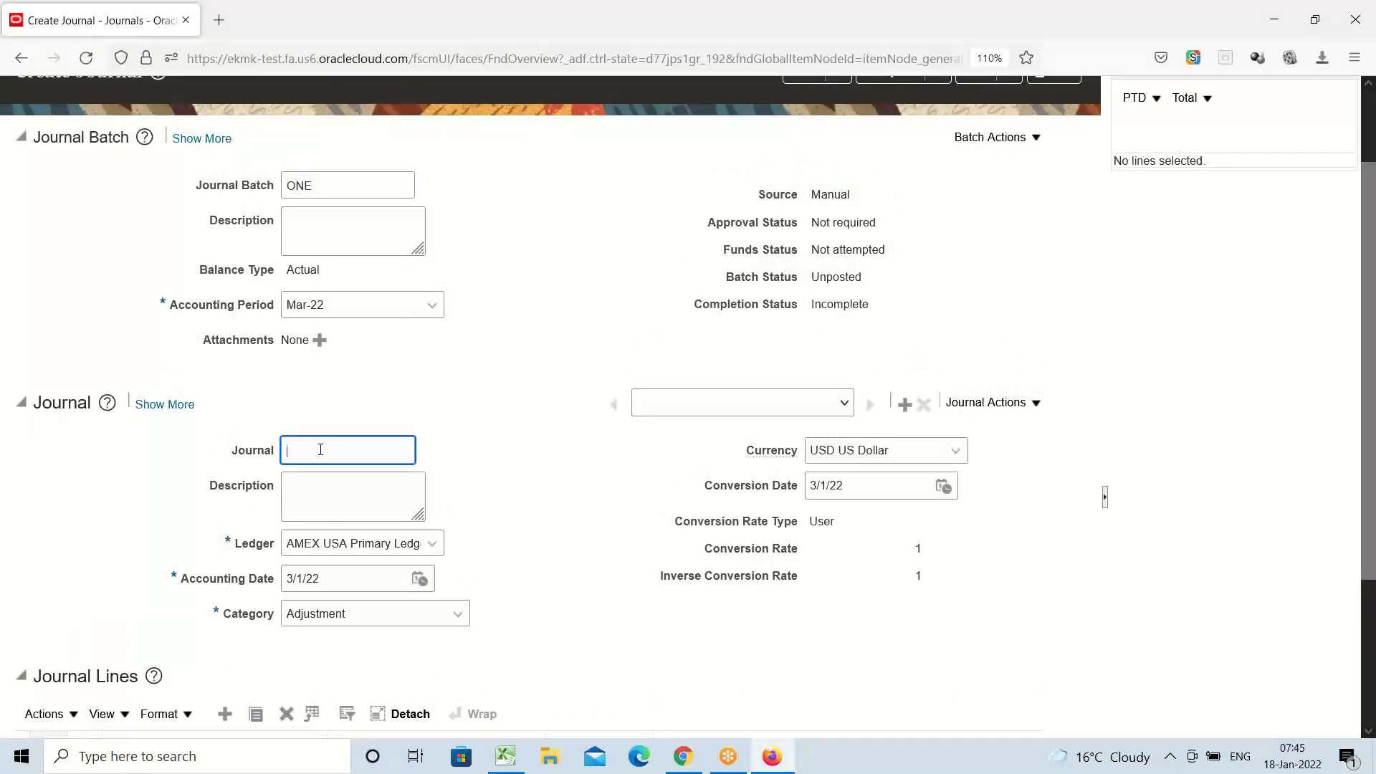
pyautogui.write('ONE')
pyautogui.click(430, 305)
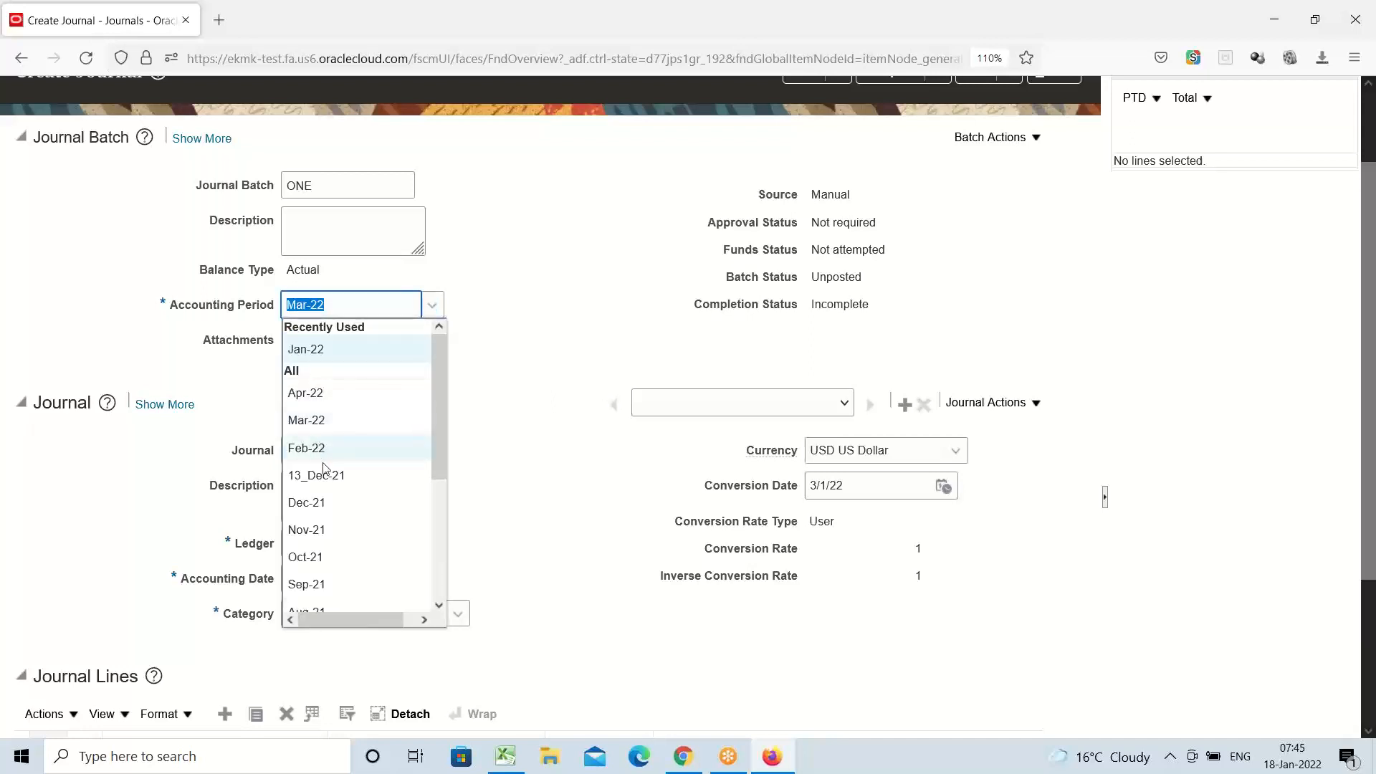
pyautogui.click(337, 354)
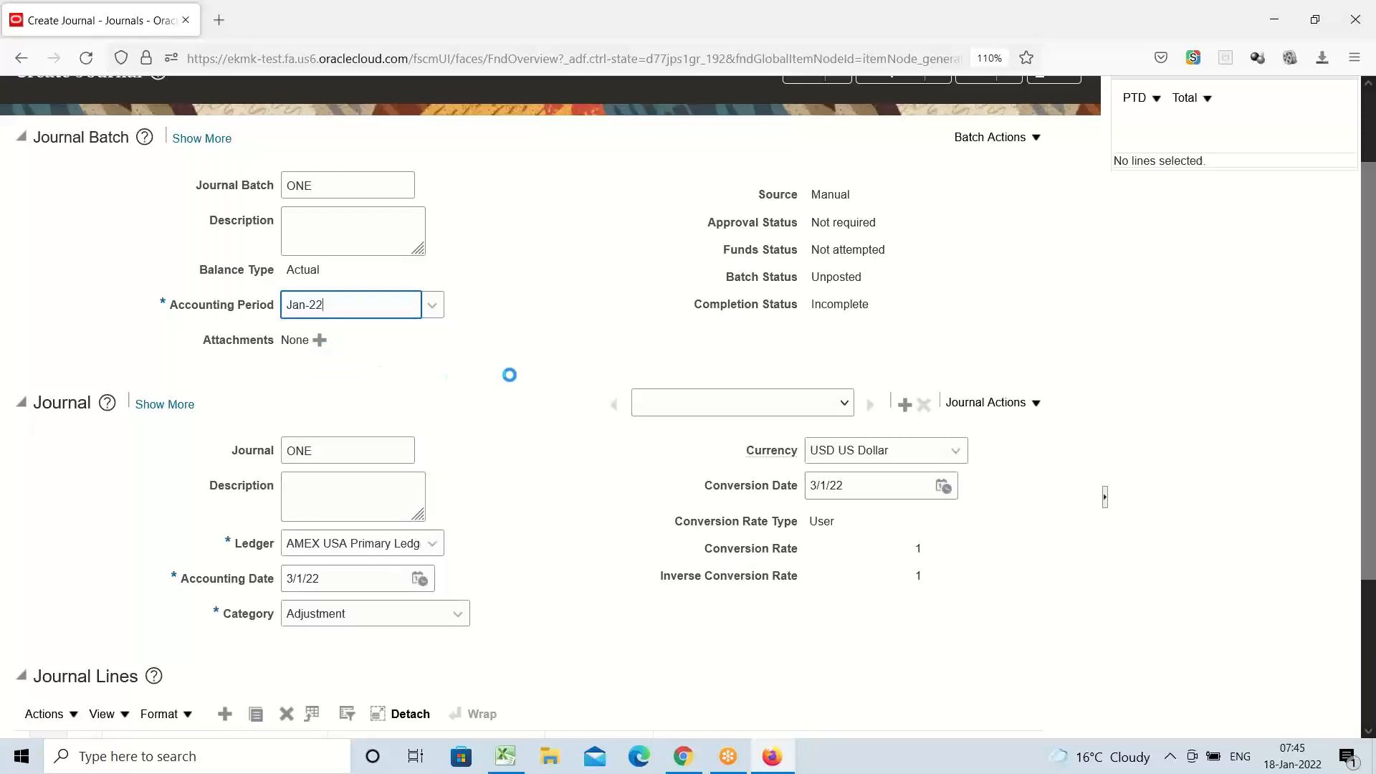
pyautogui.scroll(-3, 507, 370)
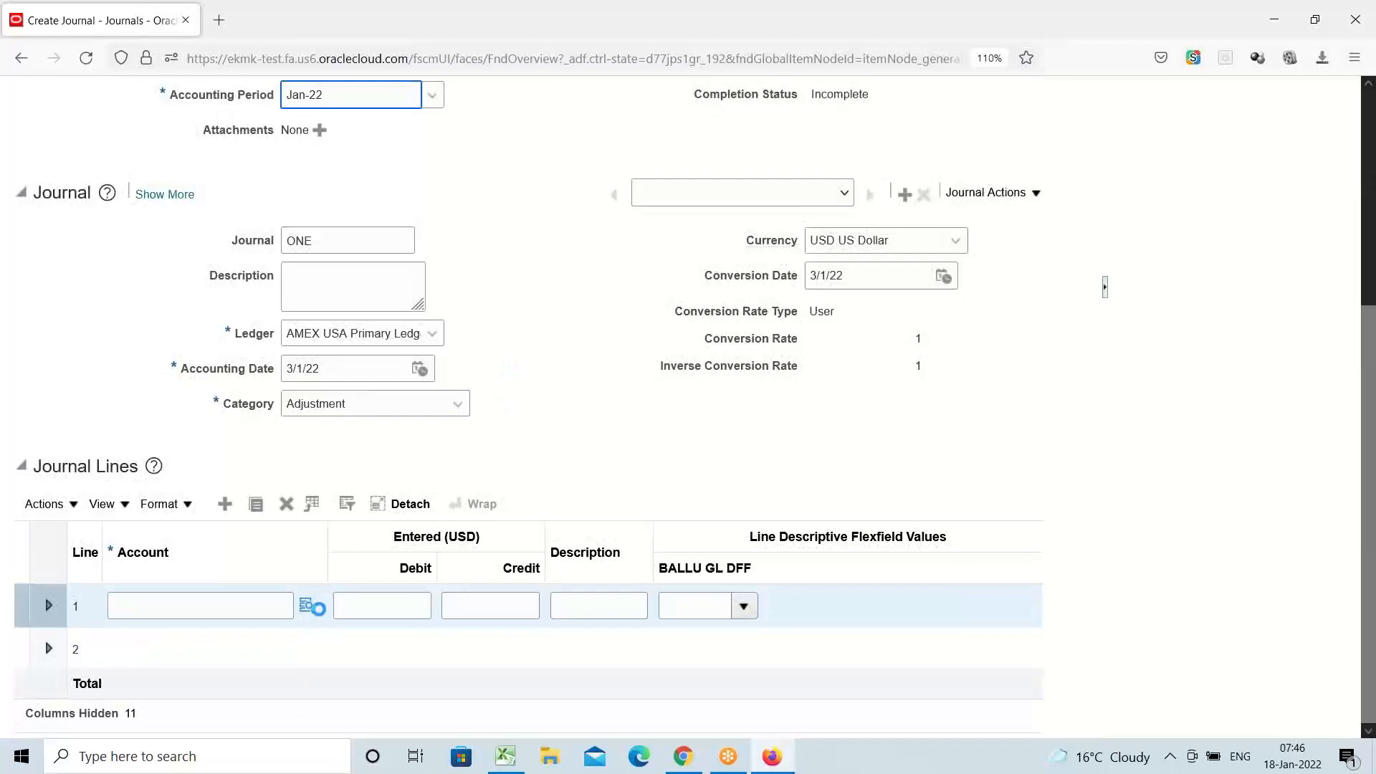
pyautogui.click(307, 608)
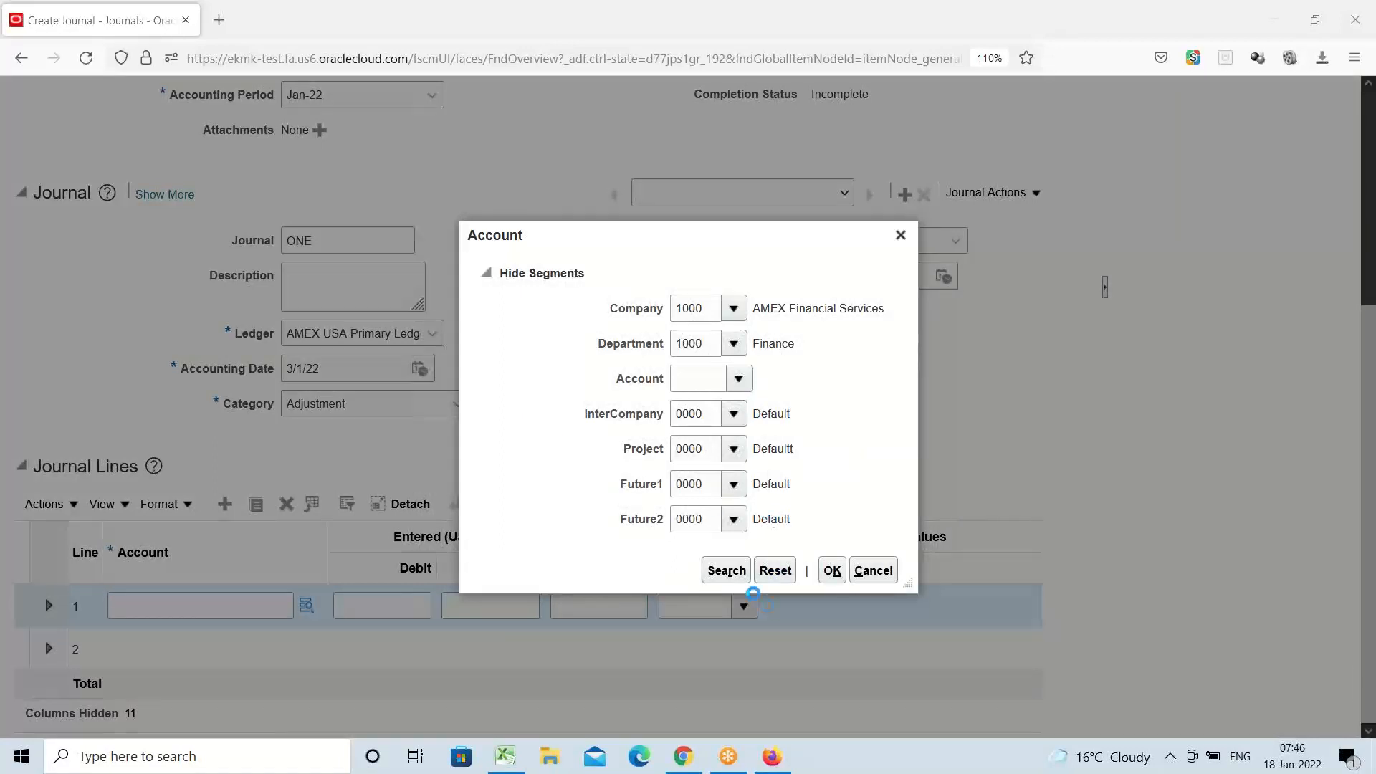
pyautogui.click(726, 572)
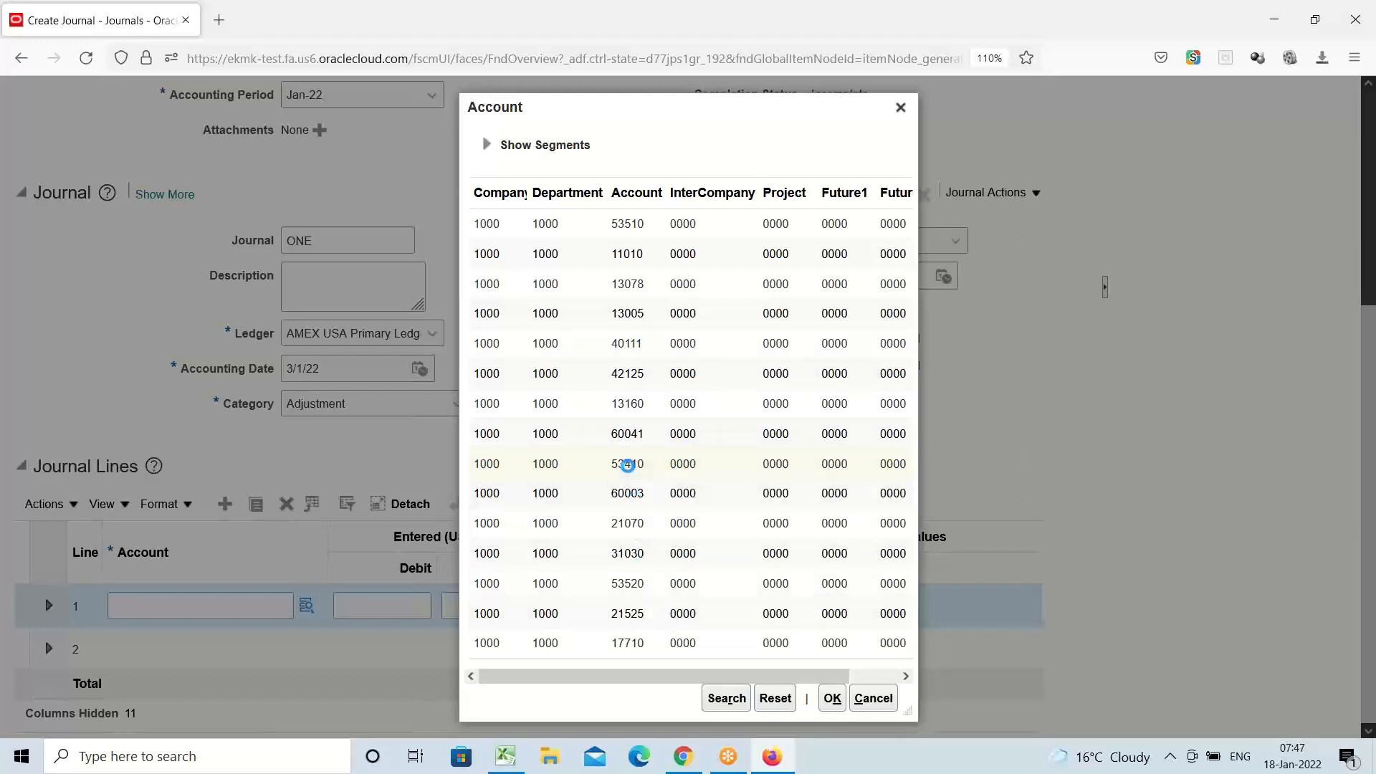
pyautogui.click(628, 465)
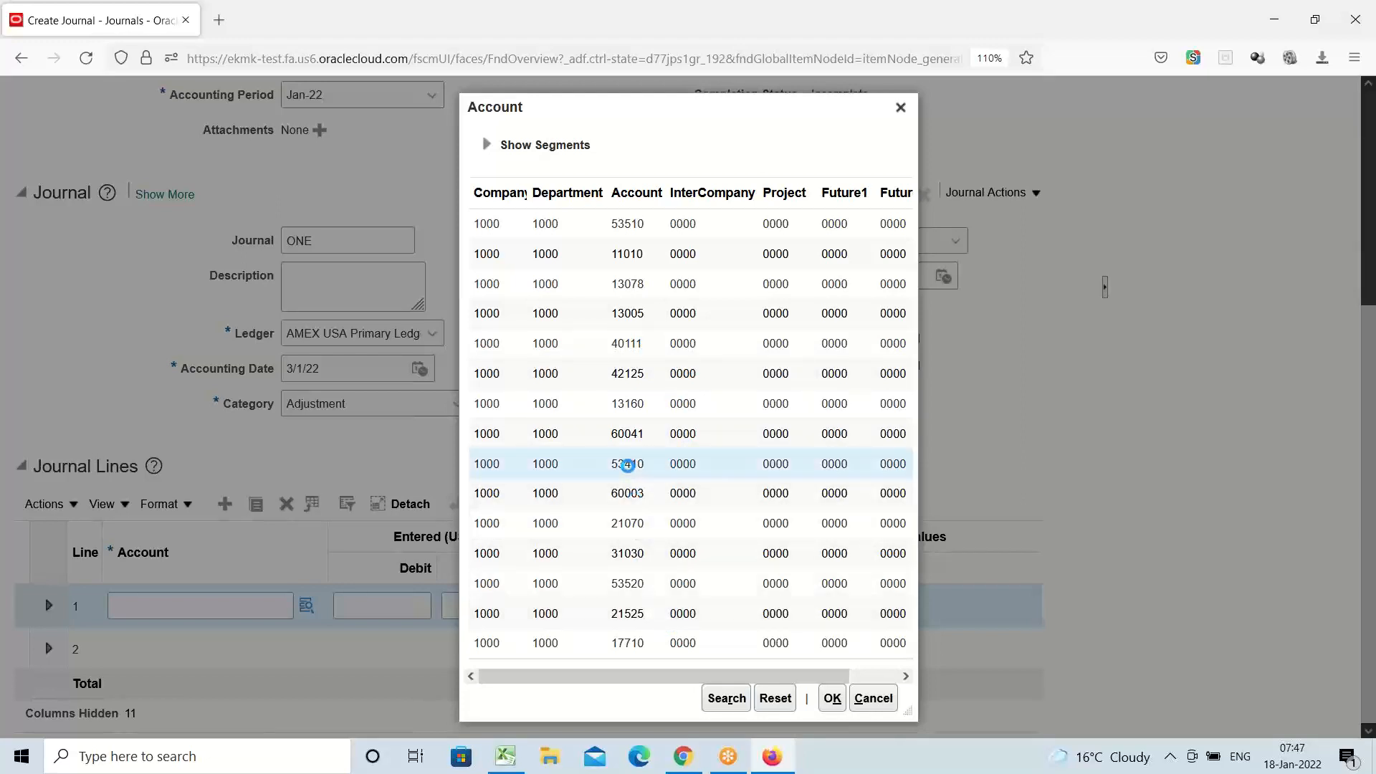
pyautogui.click(832, 699)
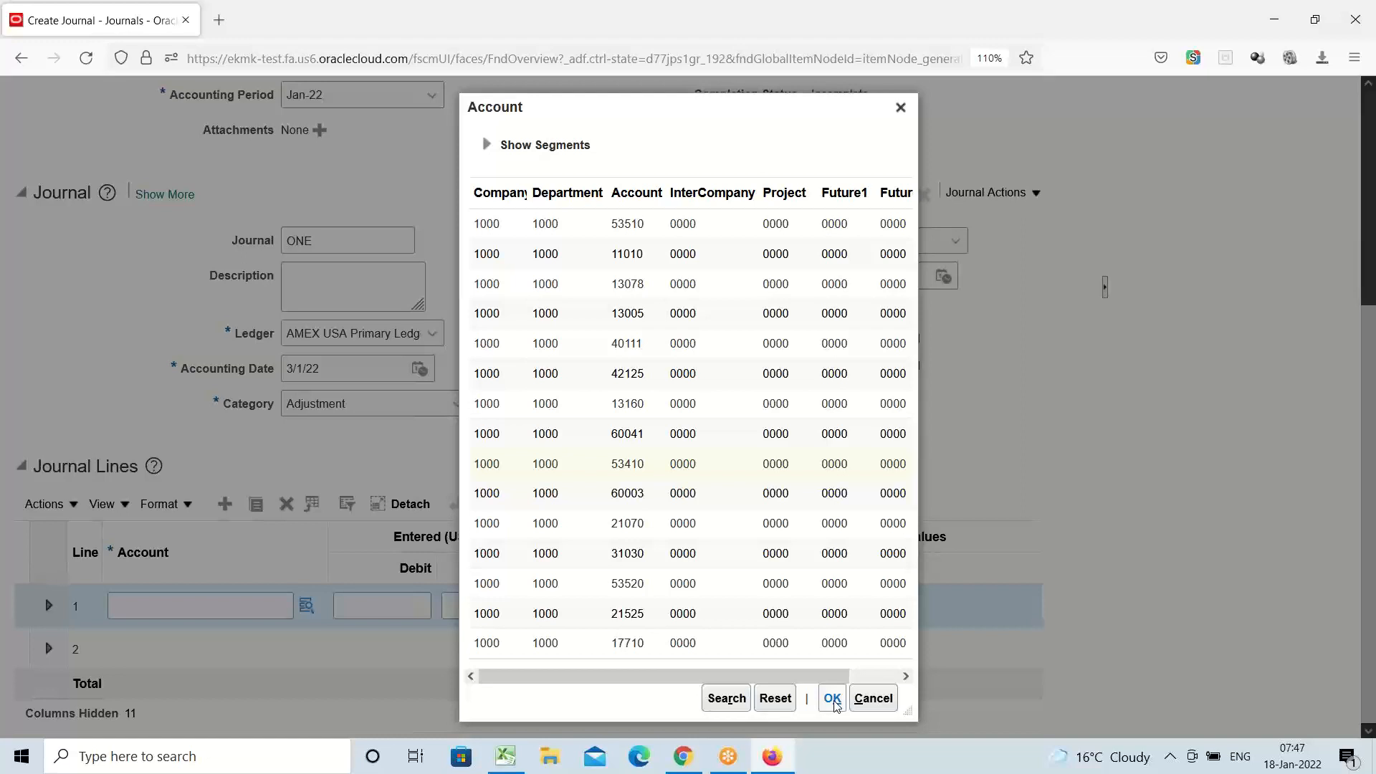
pyautogui.click(833, 701)
# Enter a 100.00 debit on line 1, then open the account lookup for line 2
pyautogui.scroll(-1, 637, 507)
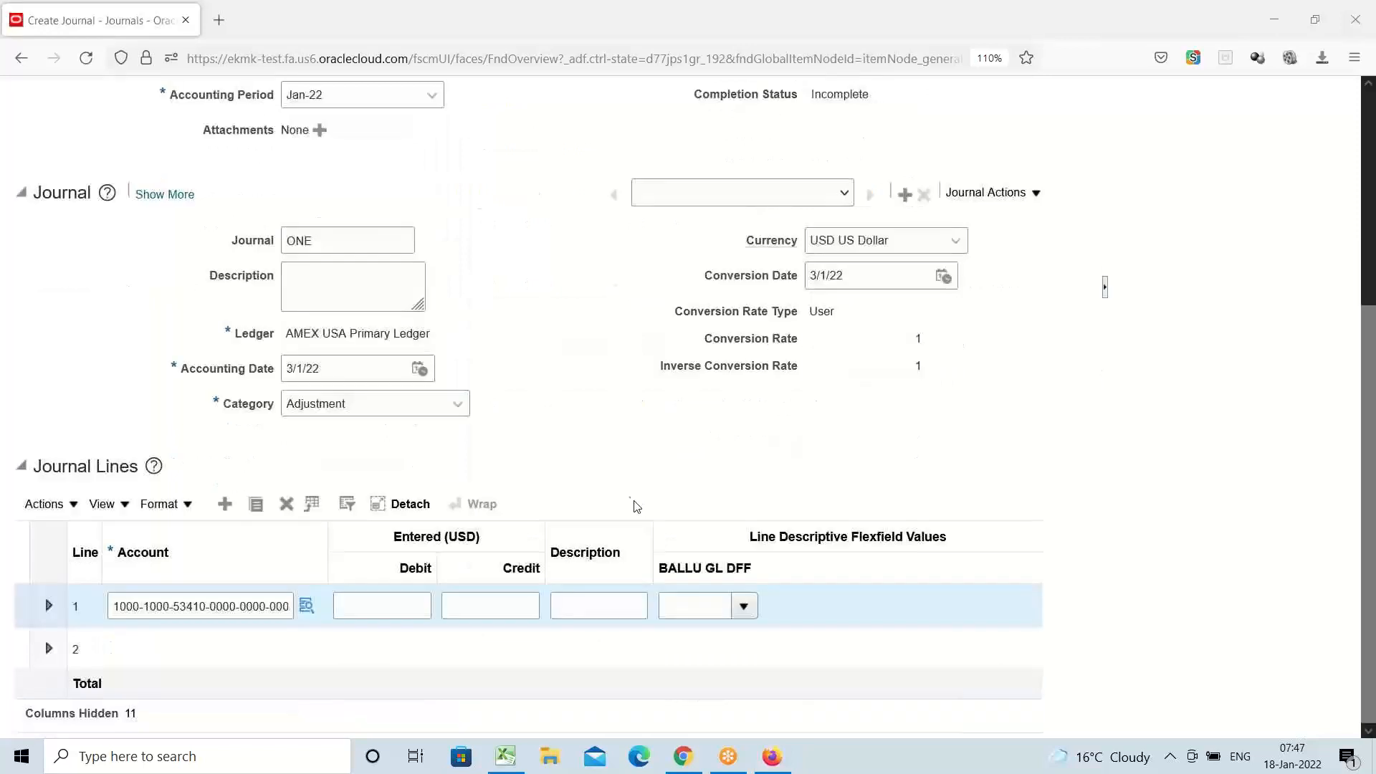
pyautogui.click(396, 605)
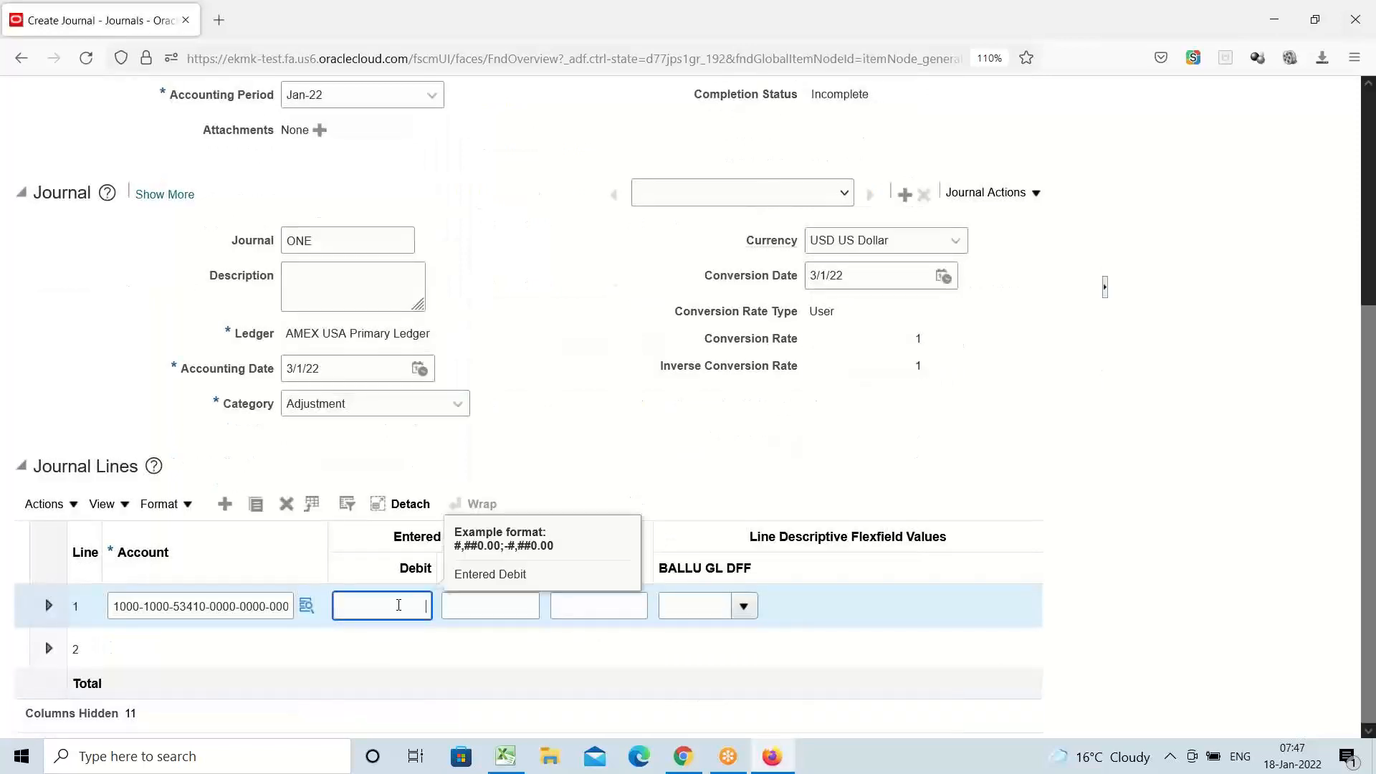
pyautogui.write('100')
pyautogui.click(260, 650)
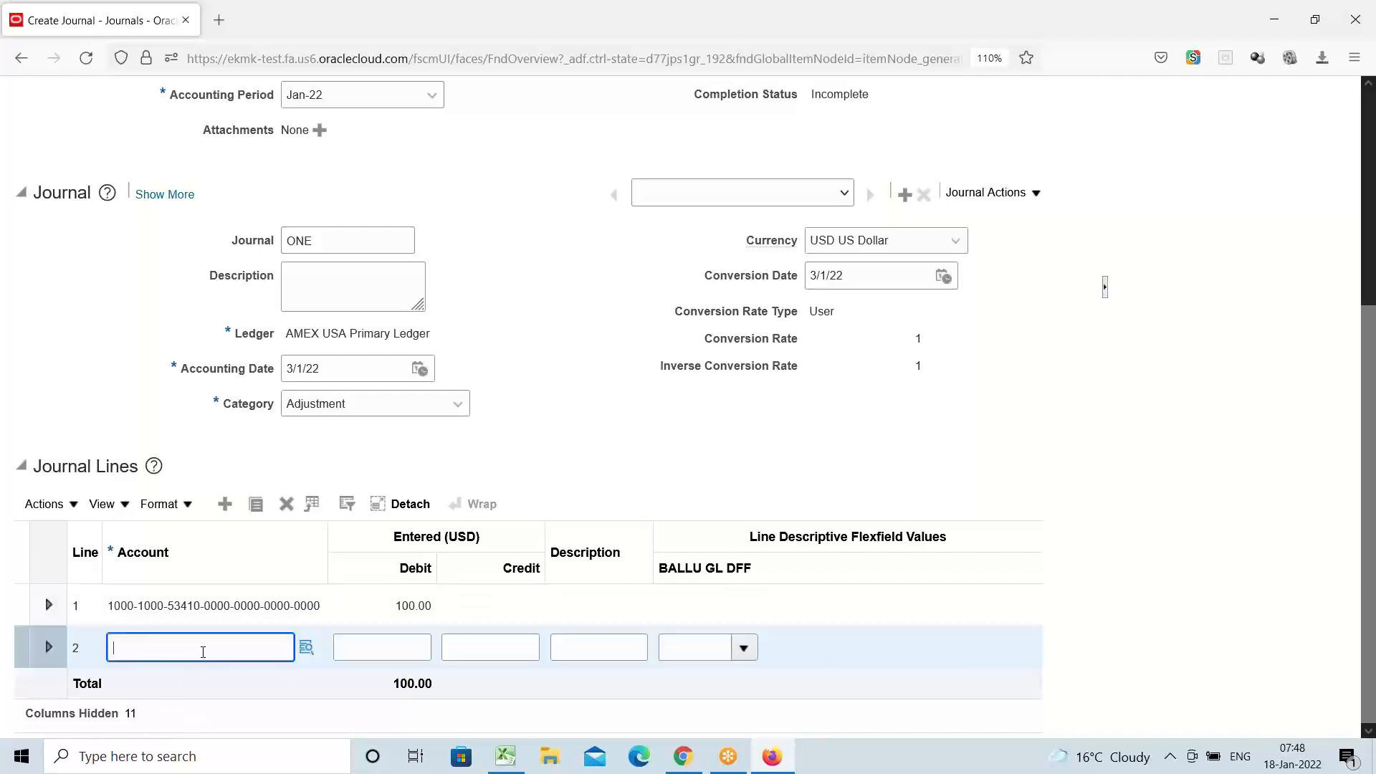
pyautogui.click(344, 651)
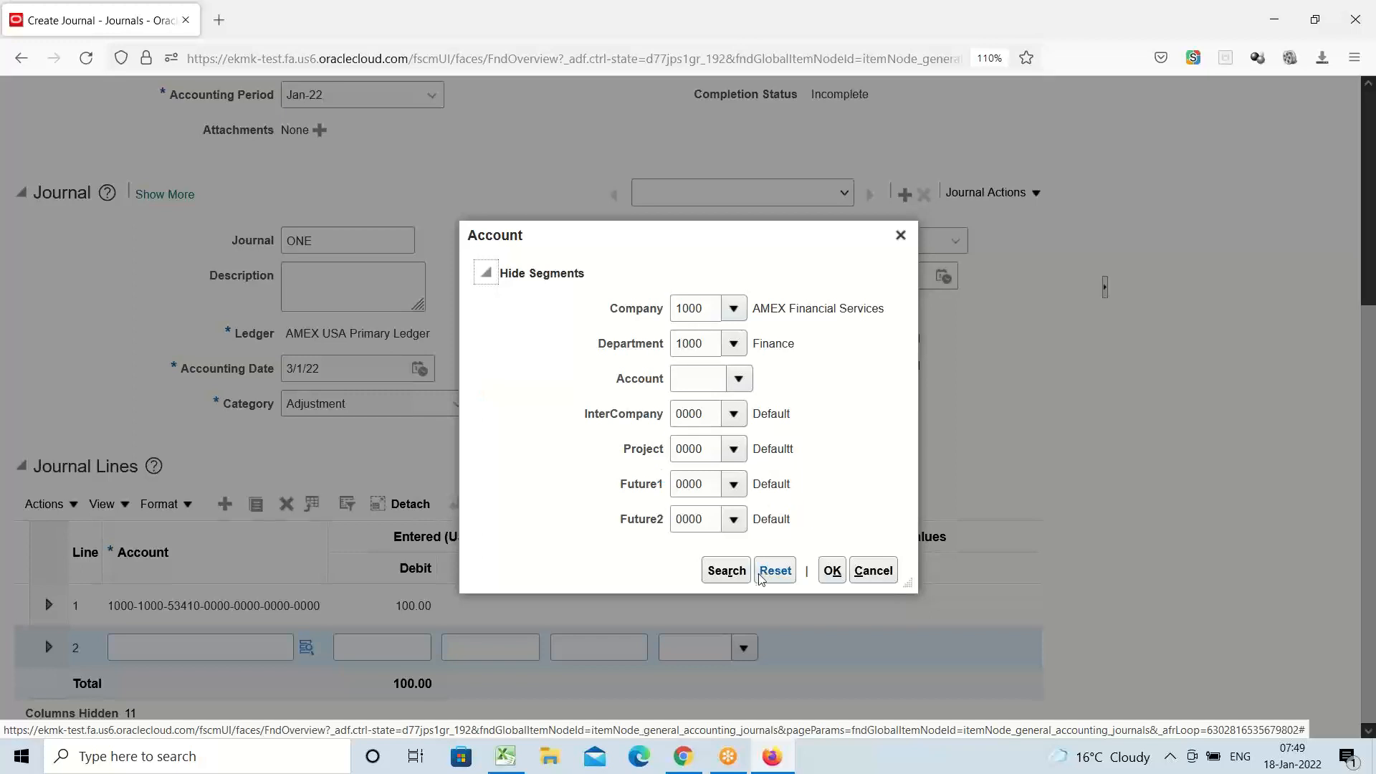
pyautogui.click(745, 577)
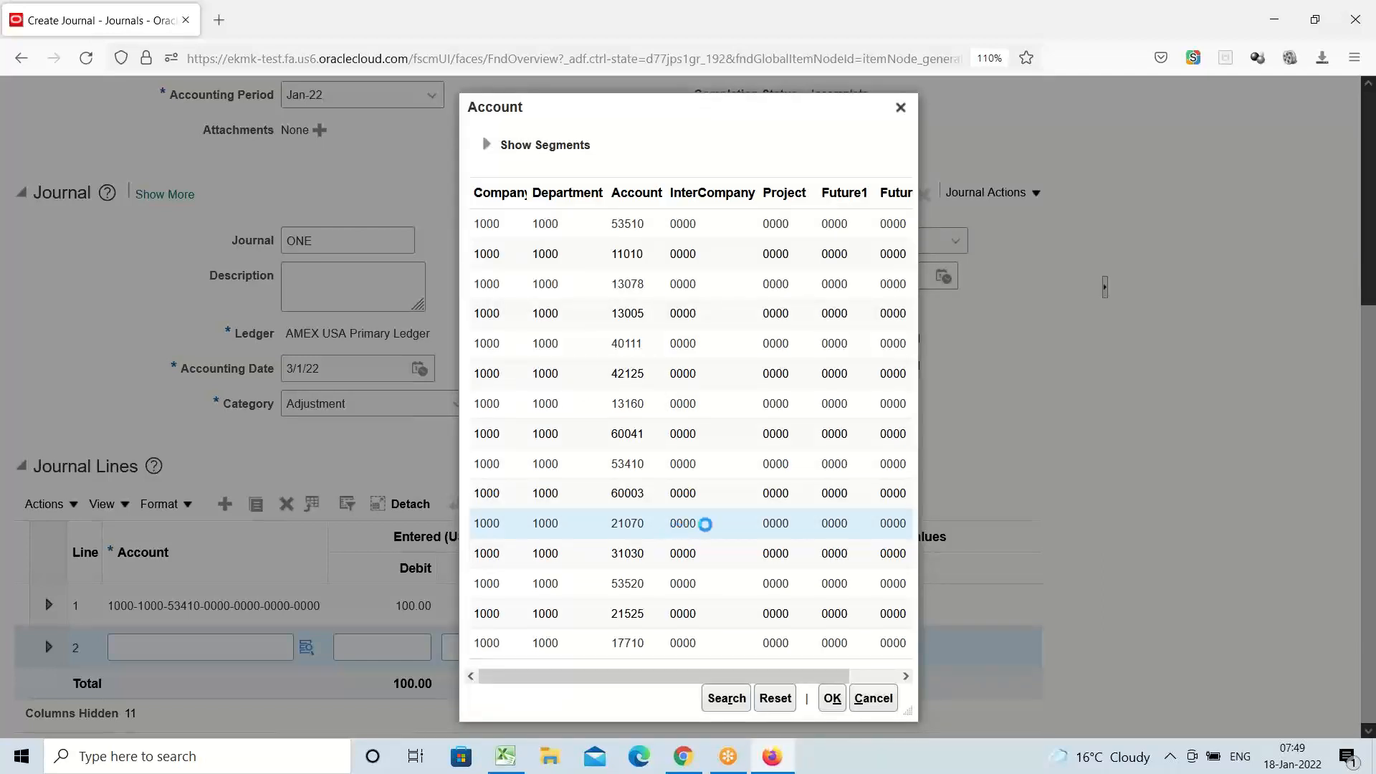
pyautogui.click(832, 699)
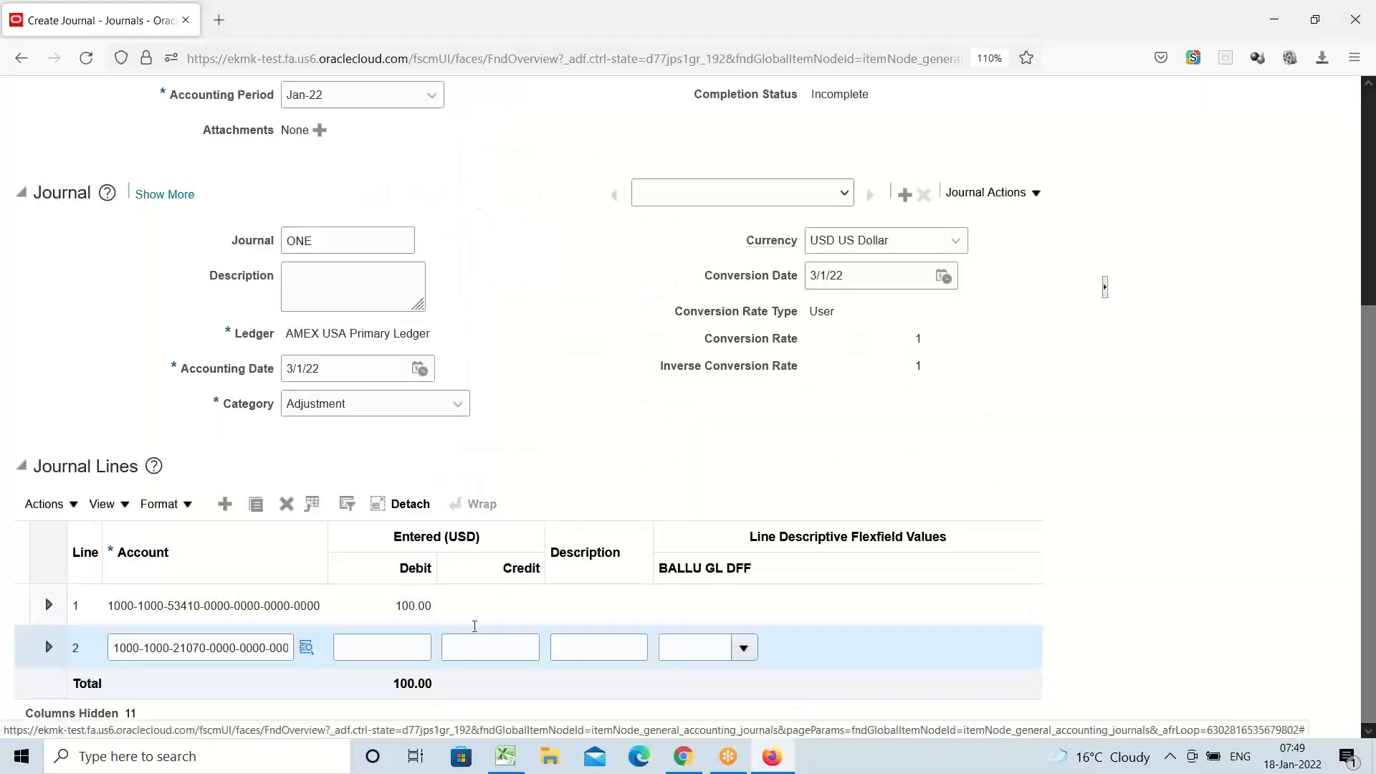
pyautogui.click(447, 645)
# Enter a 100 credit on line 2 and save journal batch ONE
pyautogui.write('100')
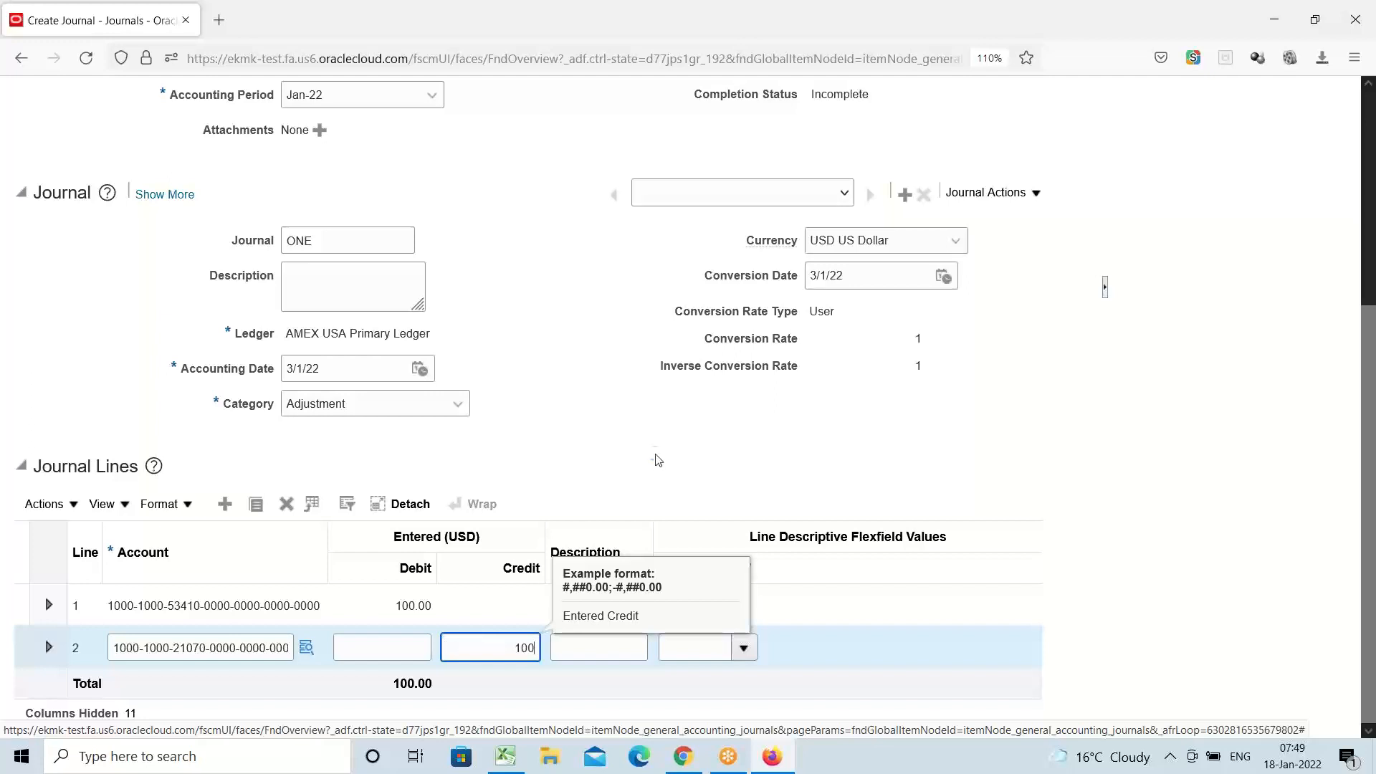
pyautogui.click(655, 454)
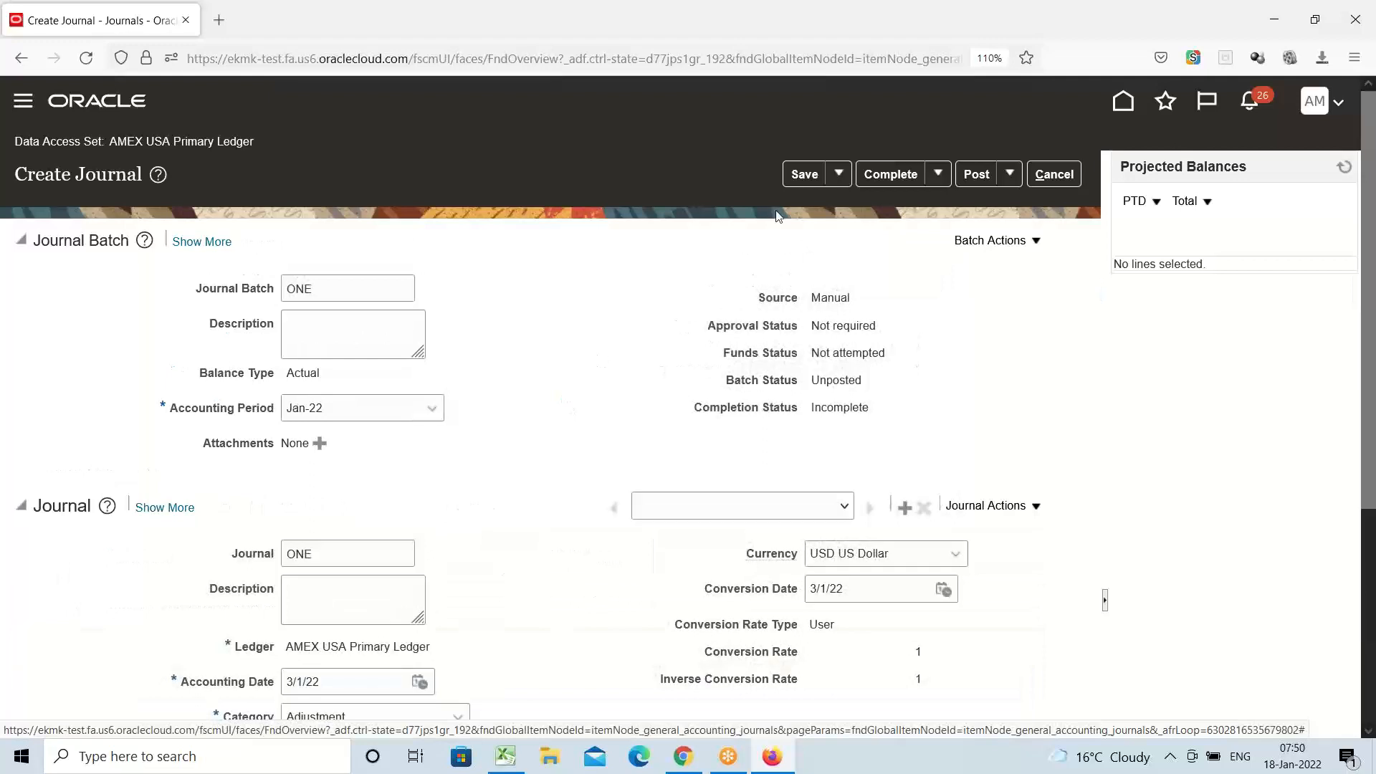
pyautogui.click(798, 179)
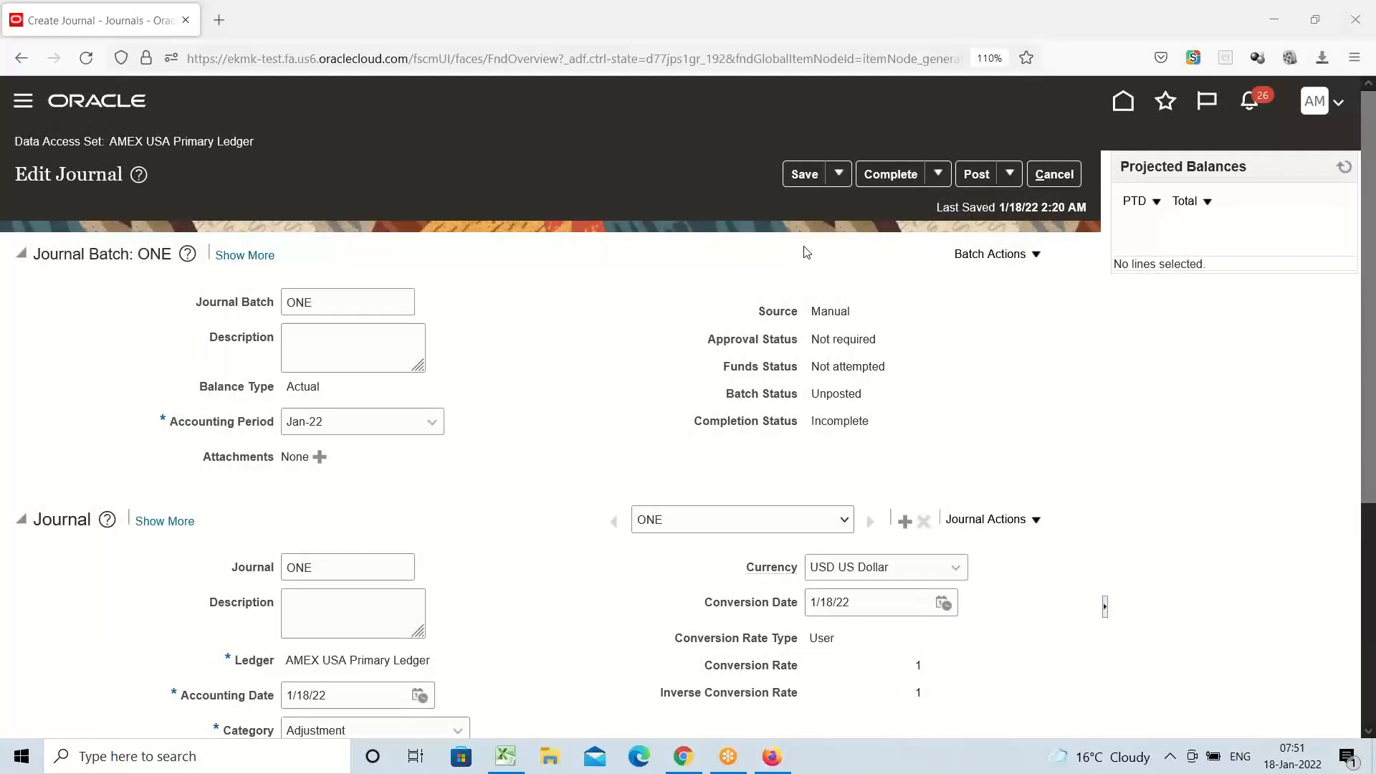
# Complete journal batch ONE and cancel back to the Journals work area
pyautogui.click(893, 176)
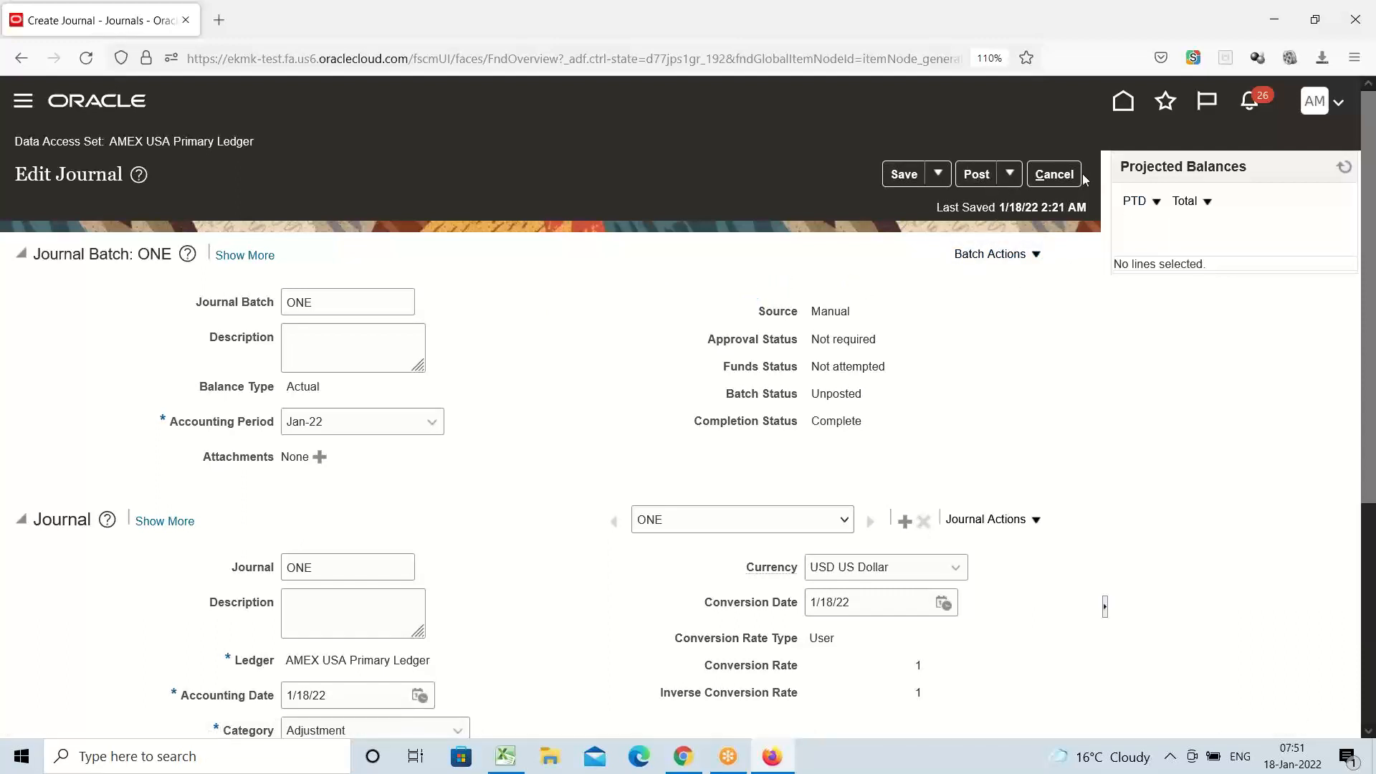
pyautogui.click(1055, 175)
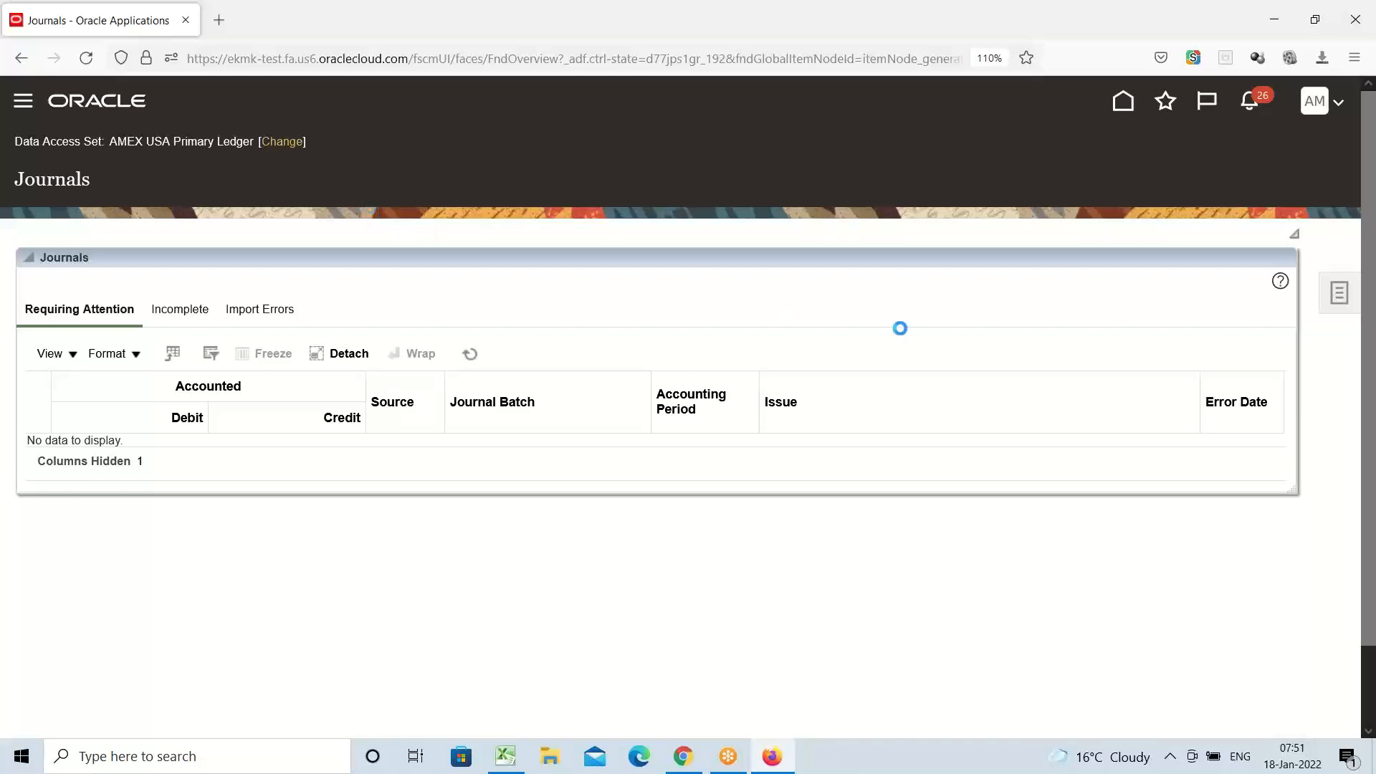
# Close the Navigator and launch Run AutoPost from the Journals task panel
pyautogui.scroll(-3, 271, 328)
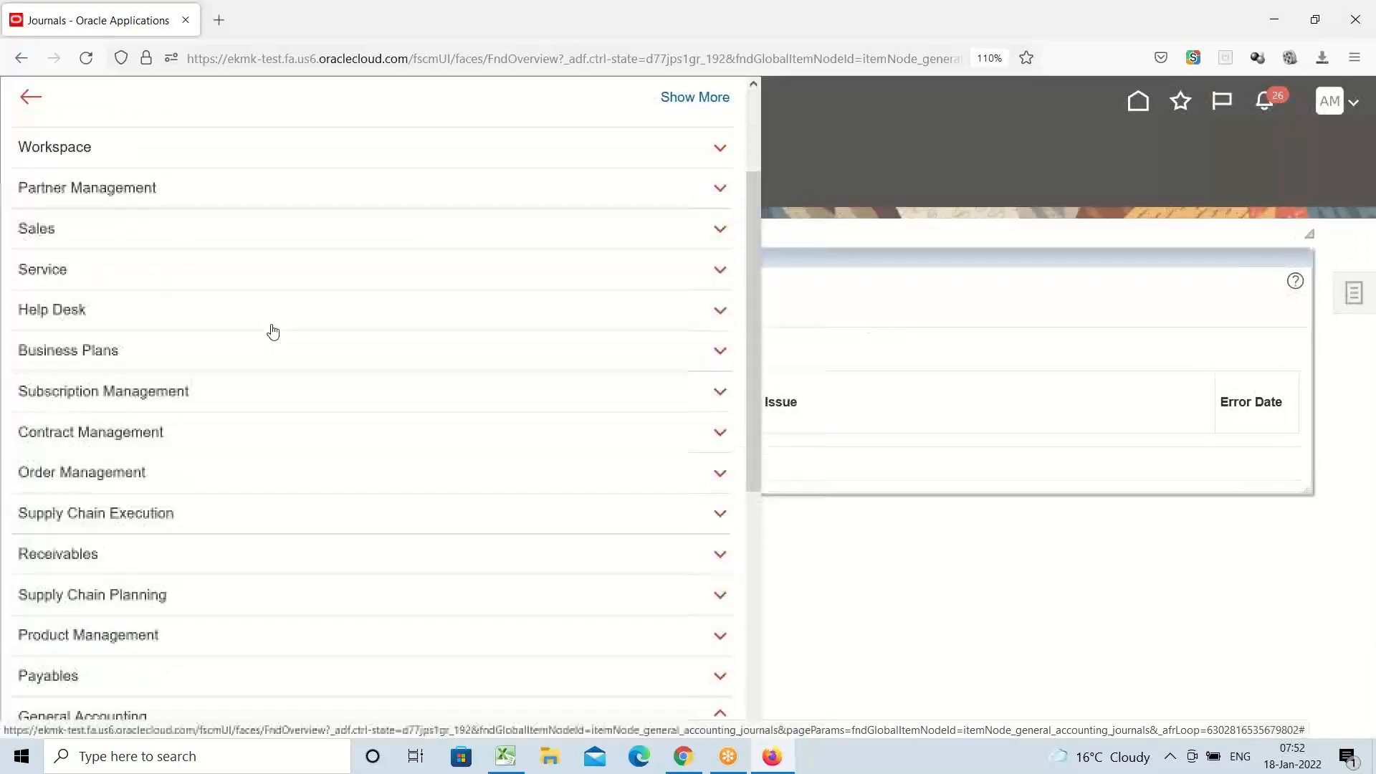
pyautogui.click(1368, 467)
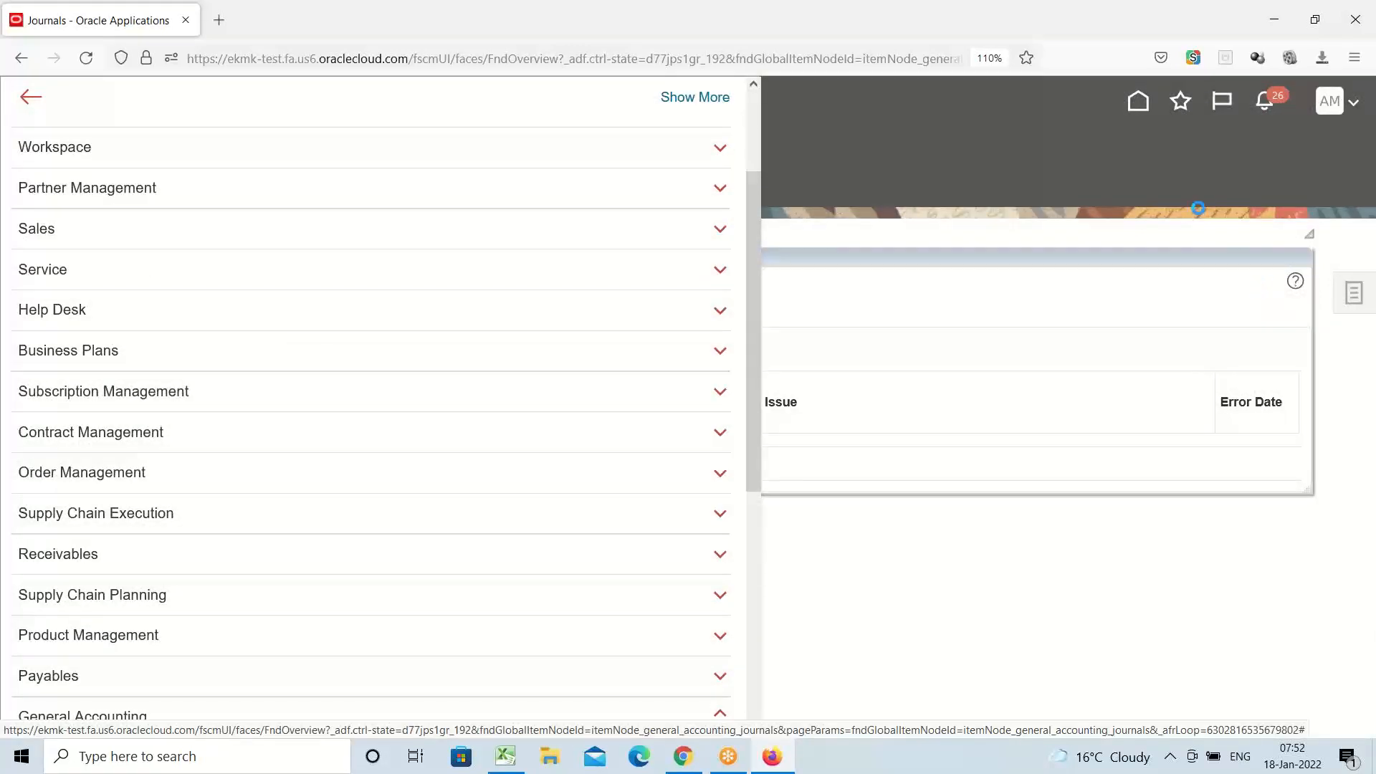
pyautogui.click(1346, 306)
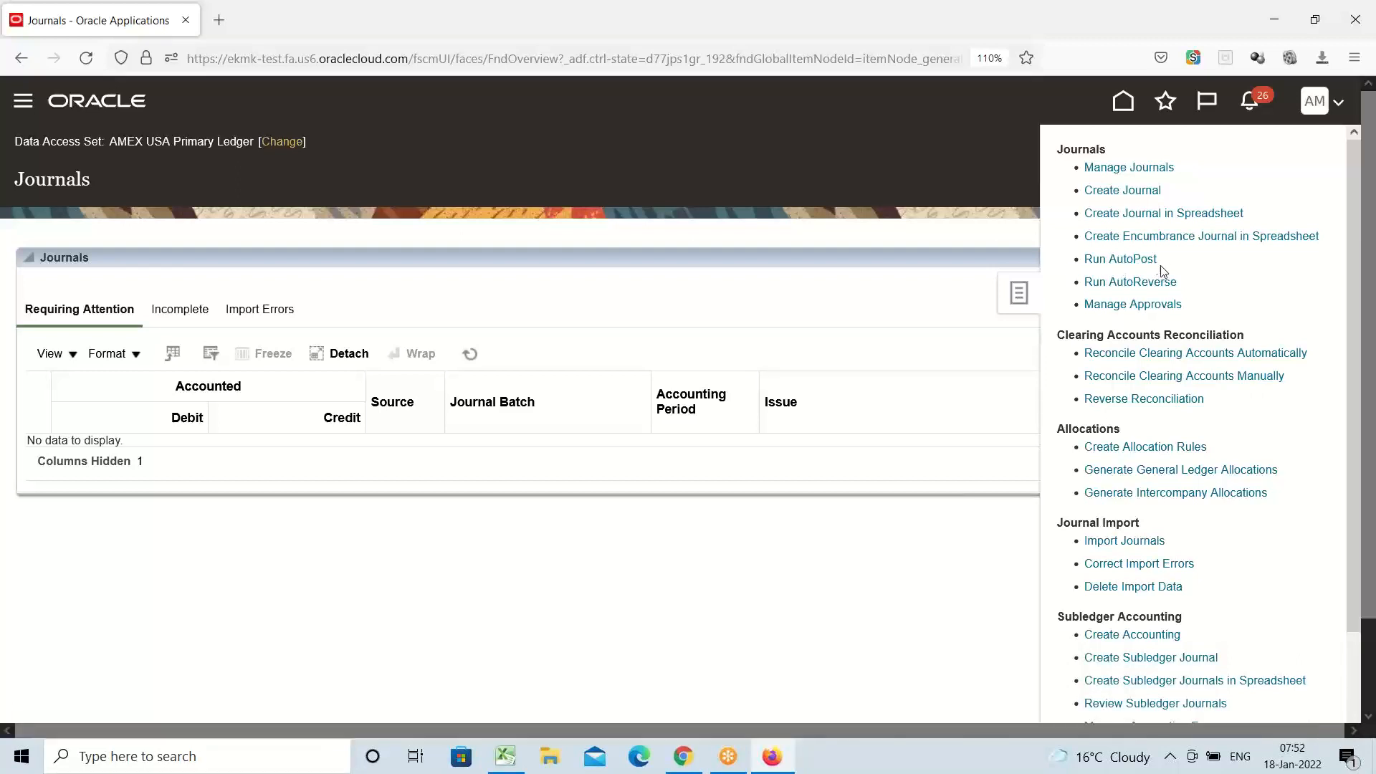
pyautogui.click(1128, 259)
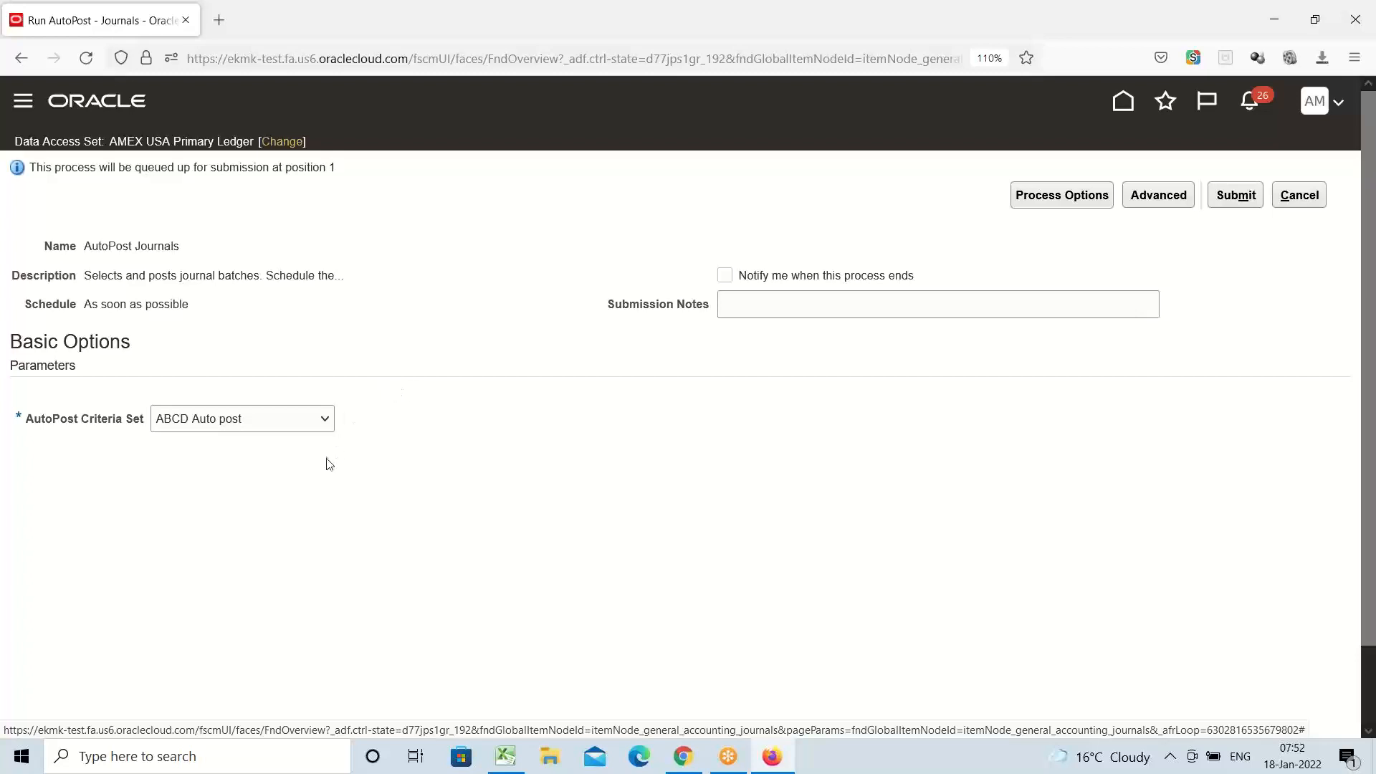
# Choose AMEX AutoPosting as the criteria set for the AutoPost Journals run
pyautogui.click(324, 422)
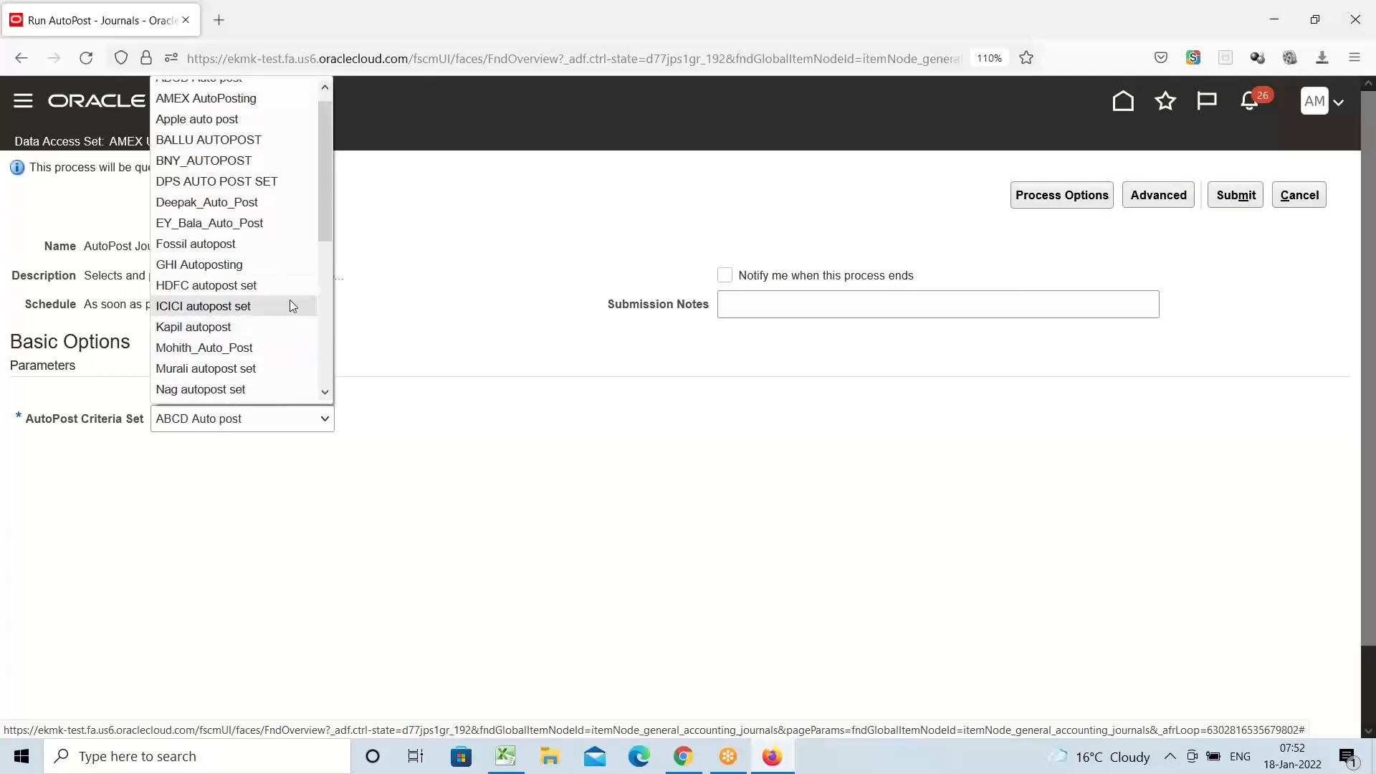
pyautogui.click(206, 99)
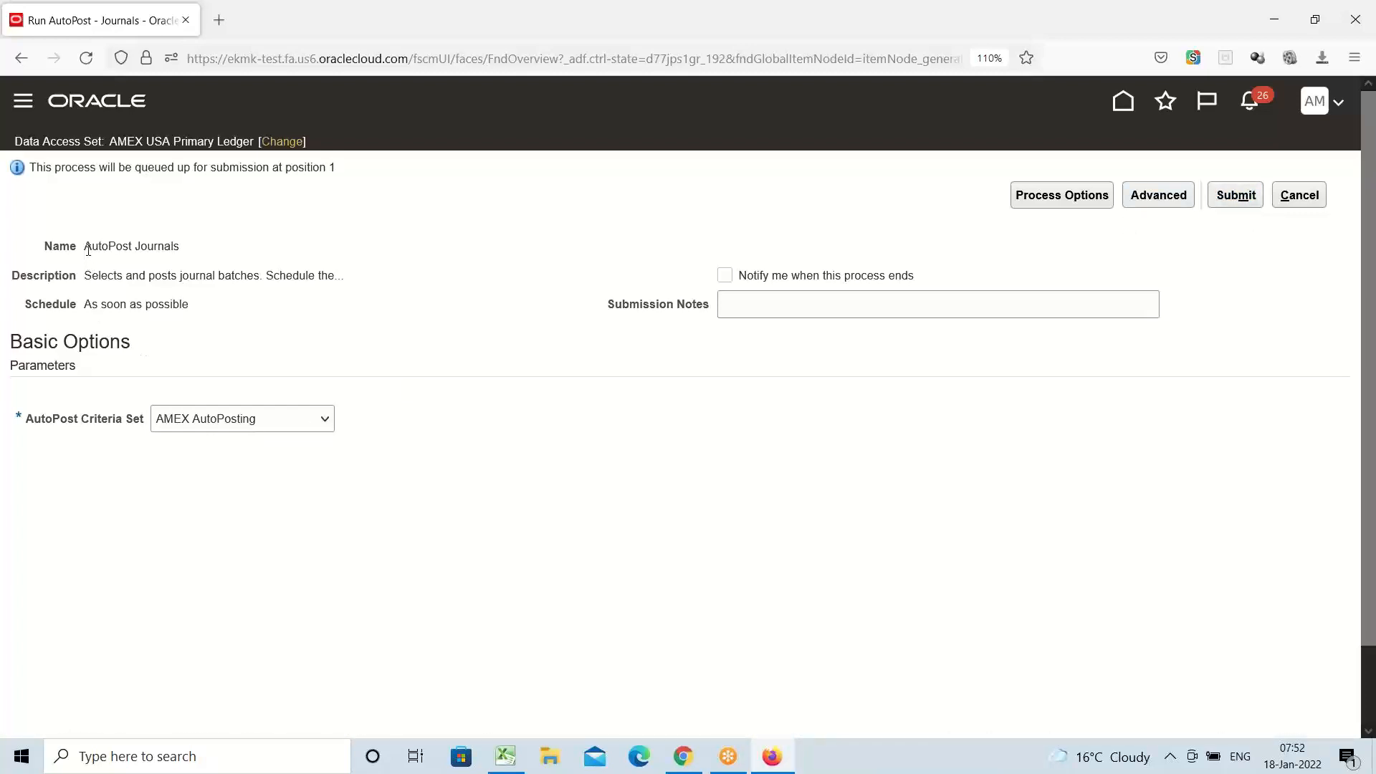
pyautogui.moveTo(86, 245); pyautogui.dragTo(188, 253)
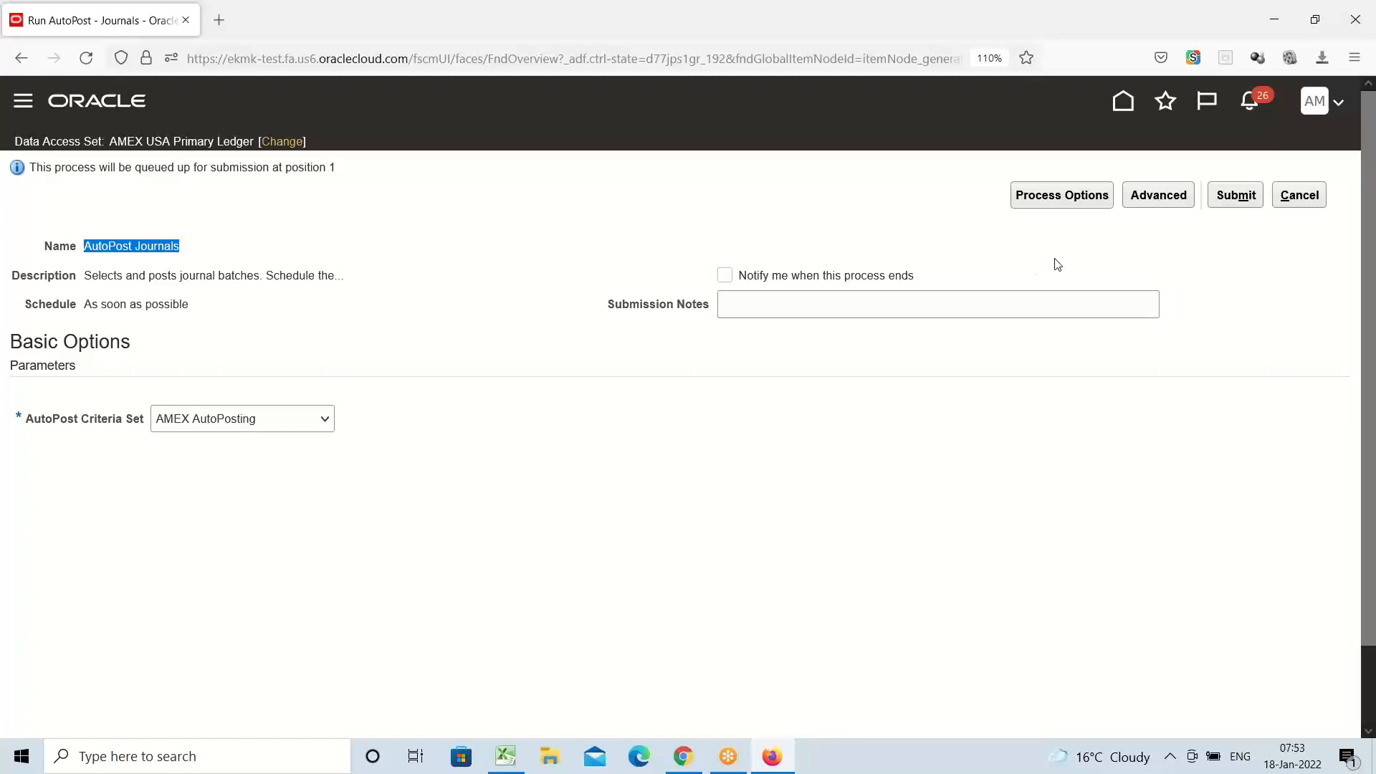
# Expand the AutoPost submission's advanced options and view its Schedule settings
pyautogui.click(1164, 201)
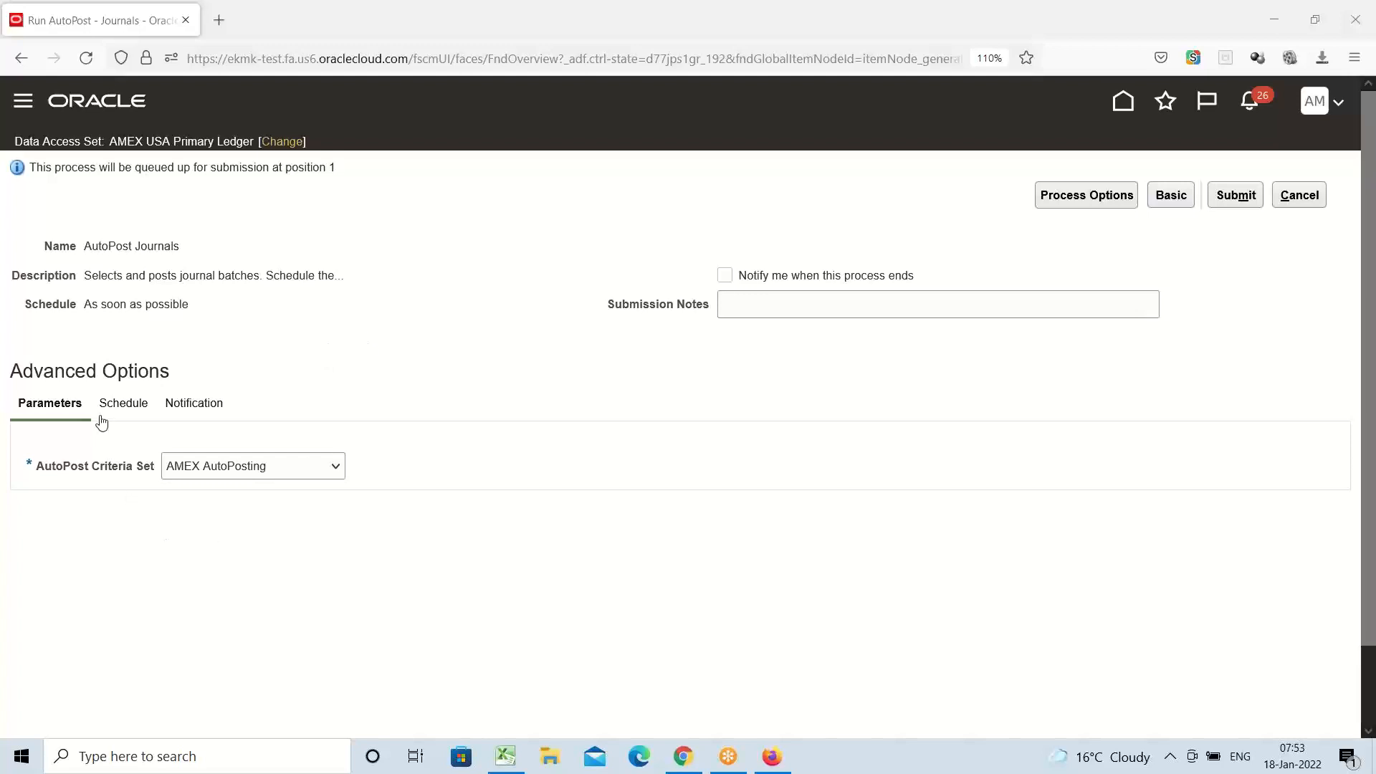
pyautogui.click(119, 406)
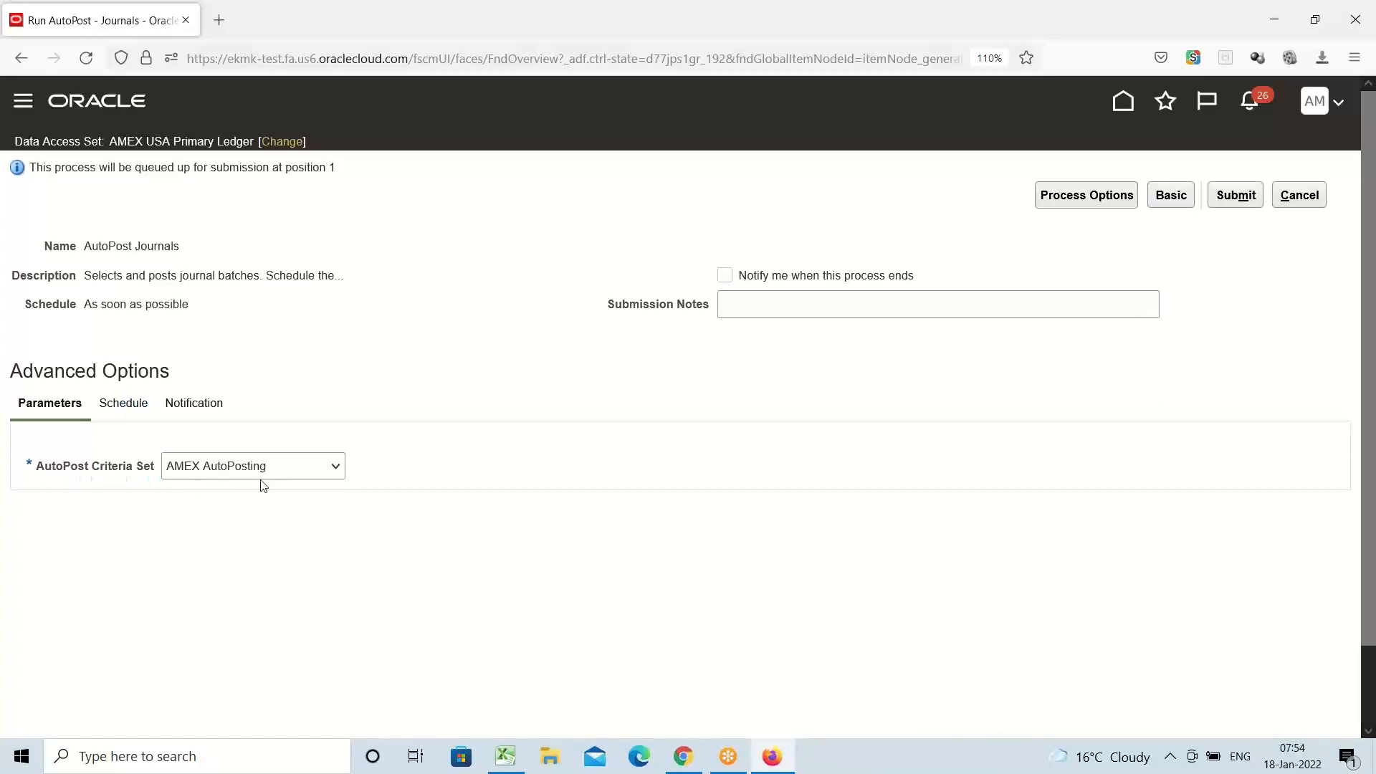
# Switch the AutoPost run to 'Using a schedule', frequency Once, starting 1/18/22
pyautogui.click(133, 406)
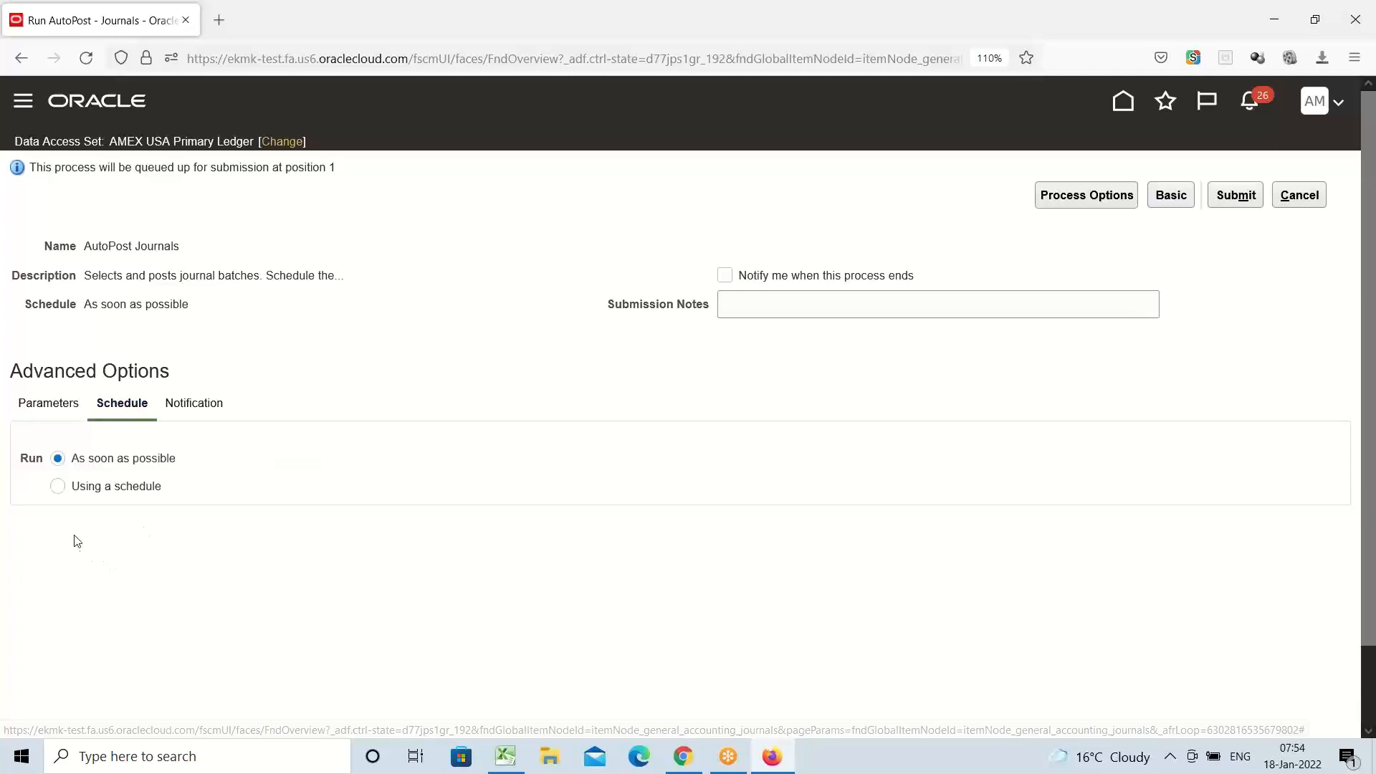
pyautogui.click(59, 488)
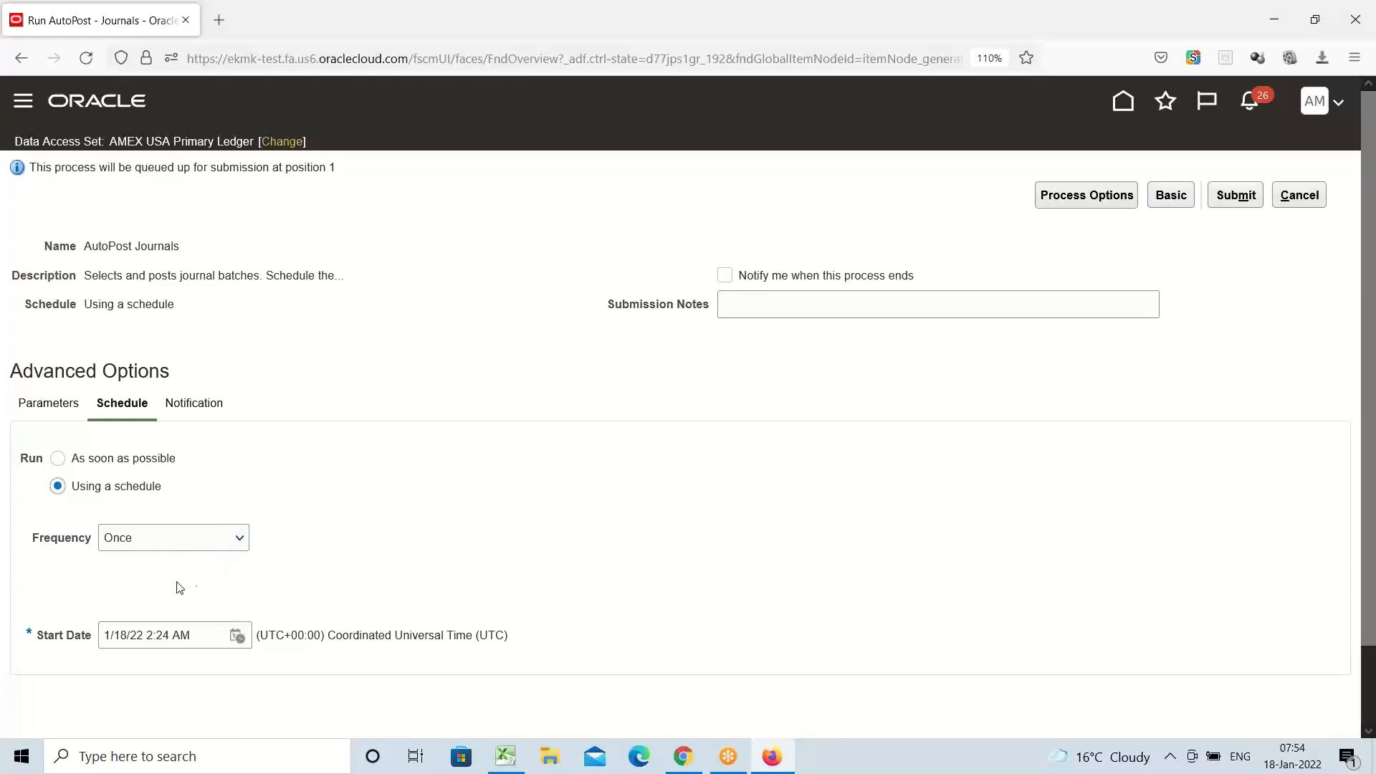
# Change the AutoPost schedule frequency from Once to Hourly/Minute, with 1 hour between runs
pyautogui.click(240, 539)
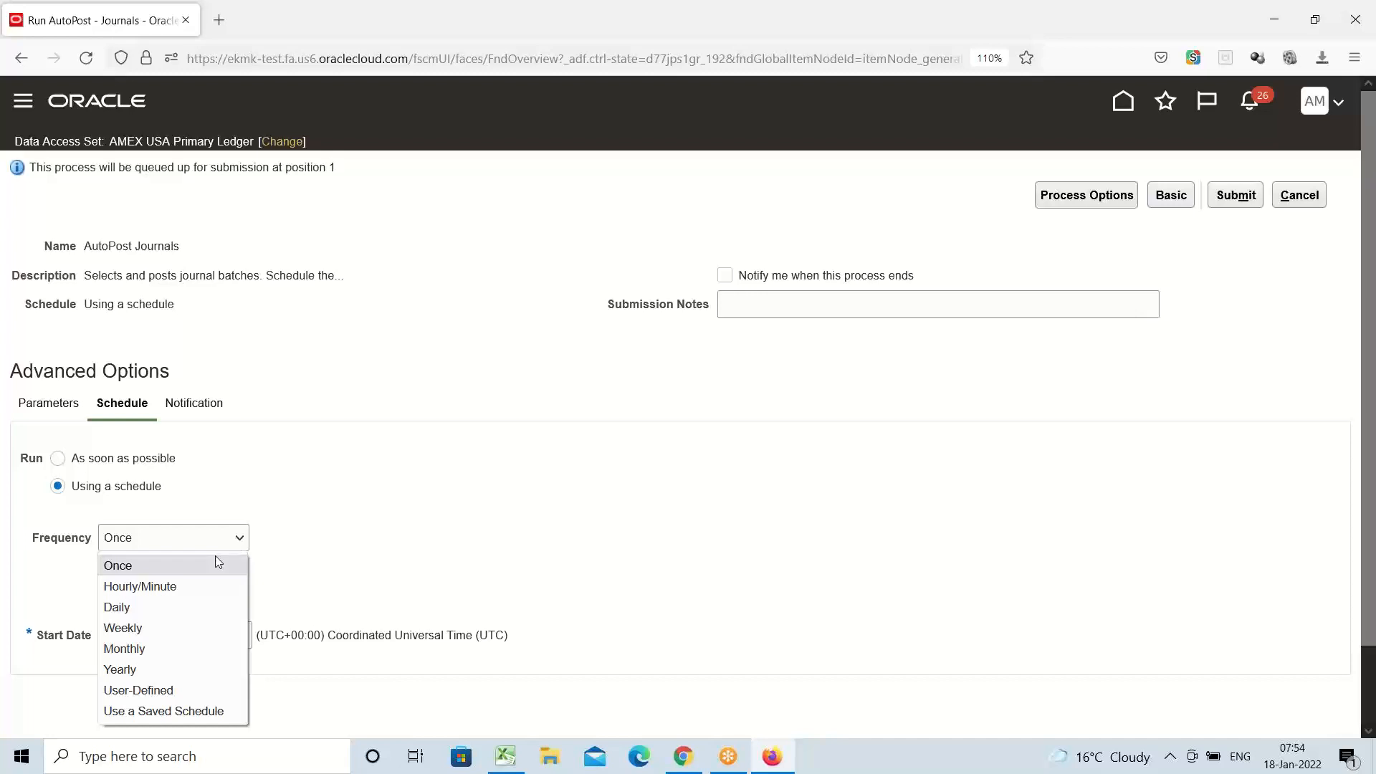
pyautogui.click(162, 606)
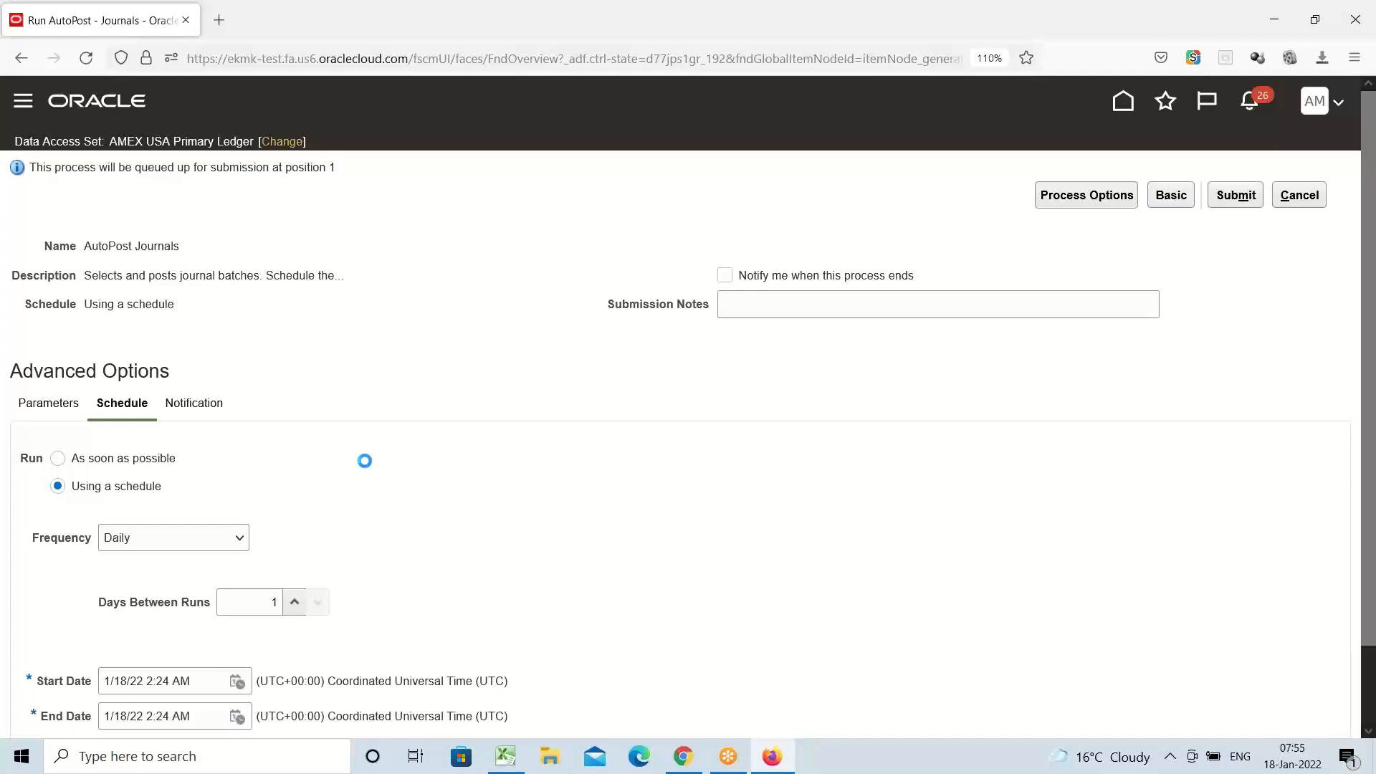
pyautogui.scroll(-2, 365, 461)
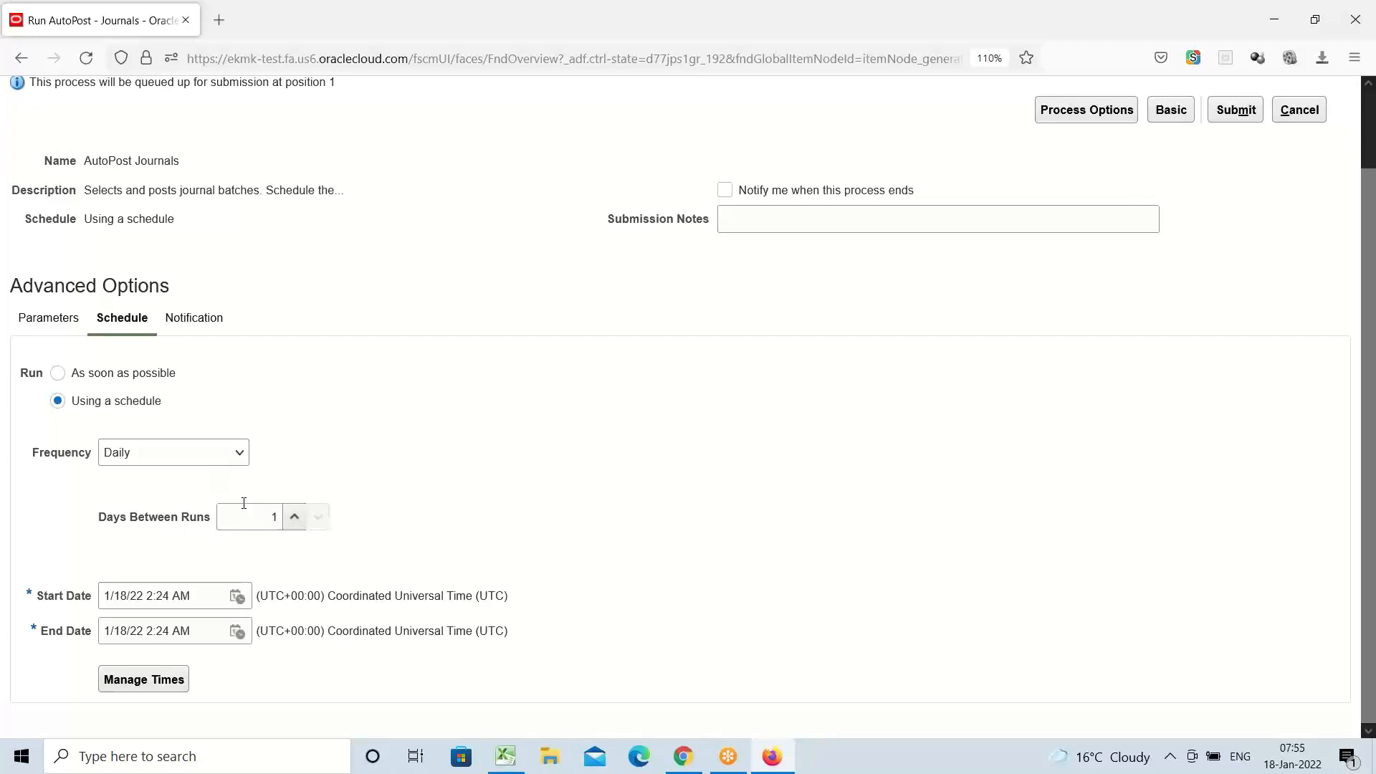
pyautogui.click(239, 453)
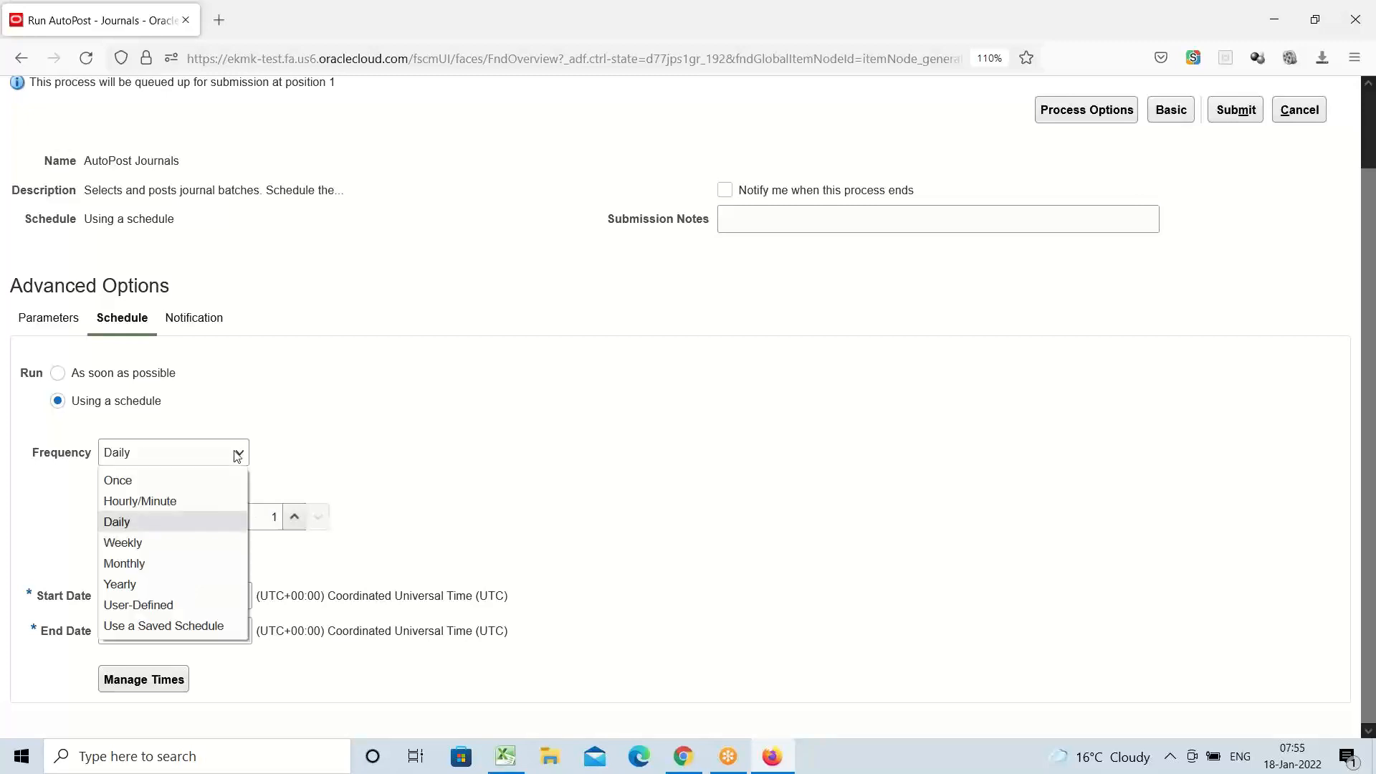
pyautogui.click(141, 502)
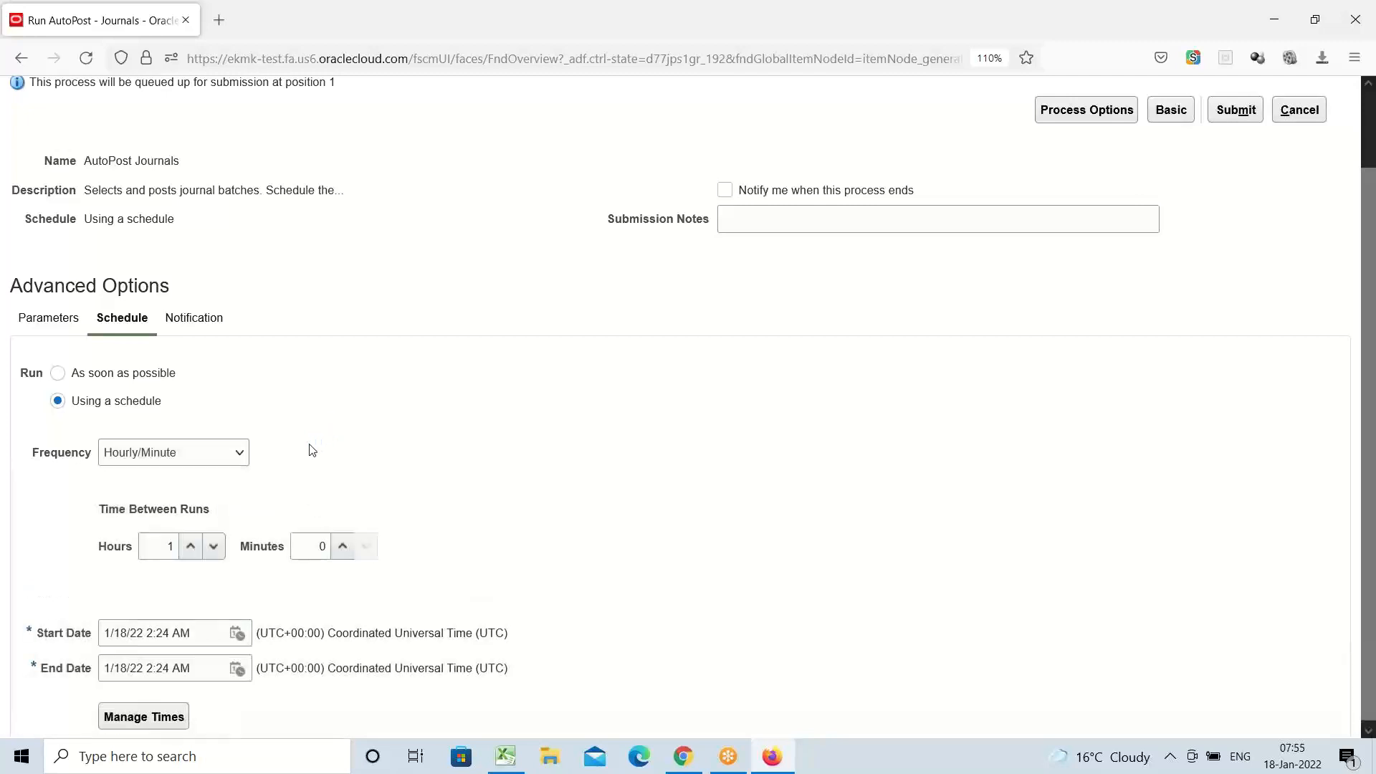
# Make the interval between runs 1 hour 30 minutes, then review the AMEX AutoPosting parameters
pyautogui.doubleClick(169, 546)
pyautogui.doubleClick(322, 547)
pyautogui.write('30')
pyautogui.click(126, 154)
pyautogui.tripleClick(126, 155)
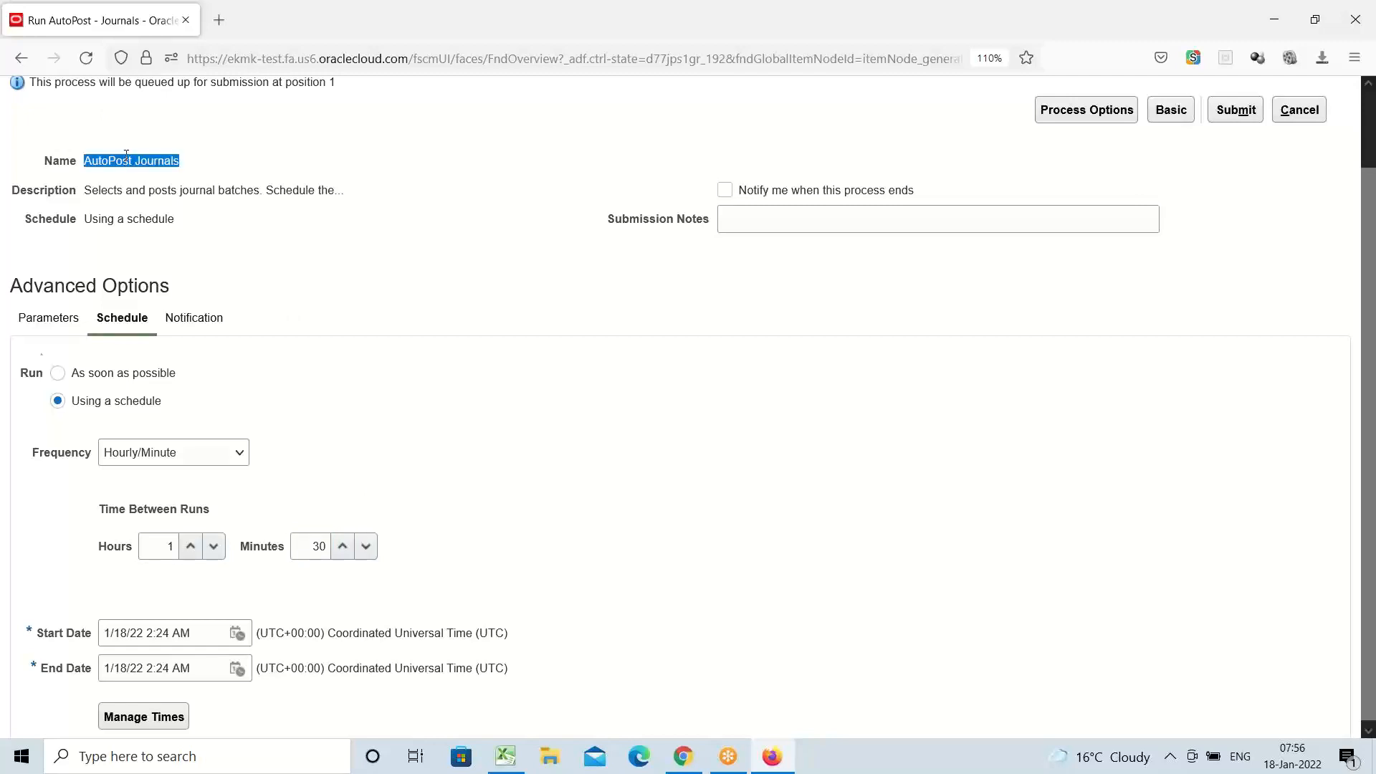
pyautogui.click(35, 322)
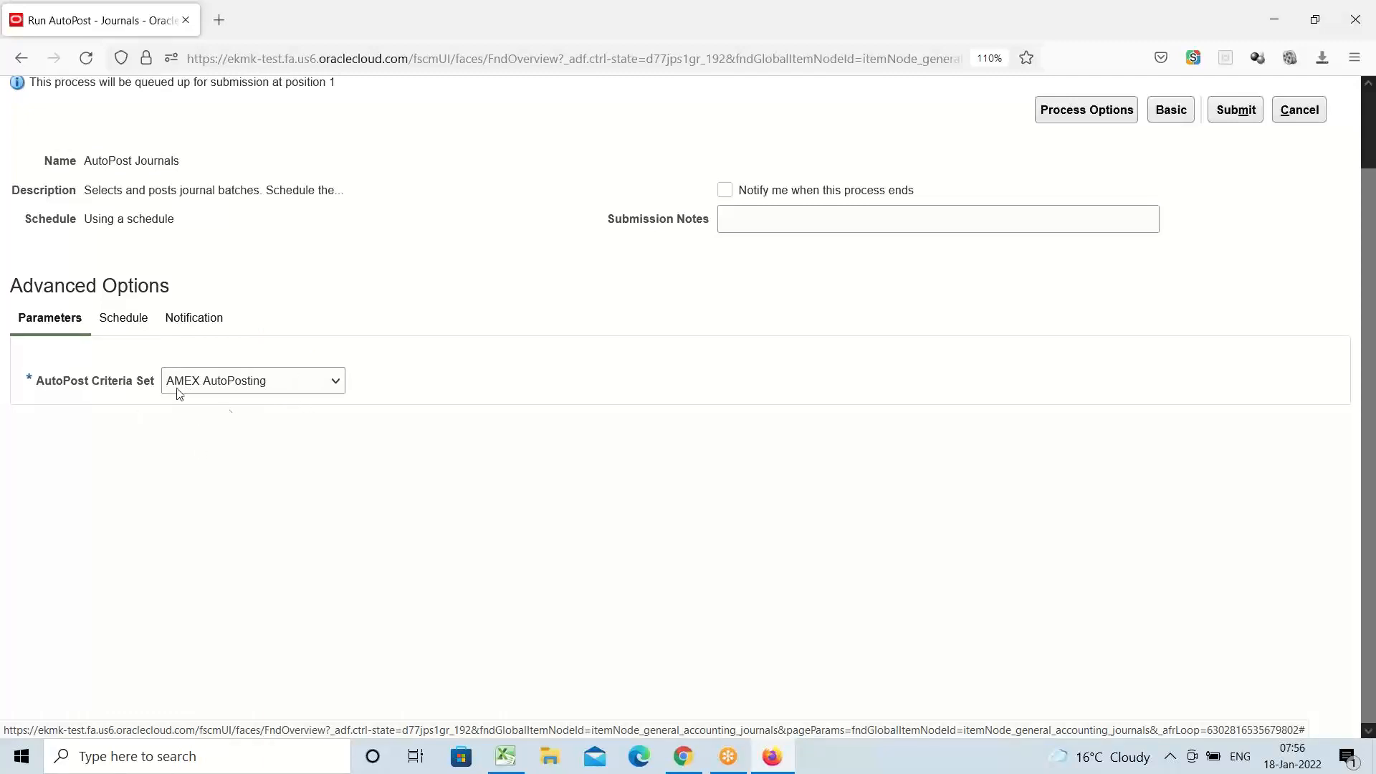
# Change the AutoPost schedule from Hourly/Minute back to As soon as possible
pyautogui.click(114, 321)
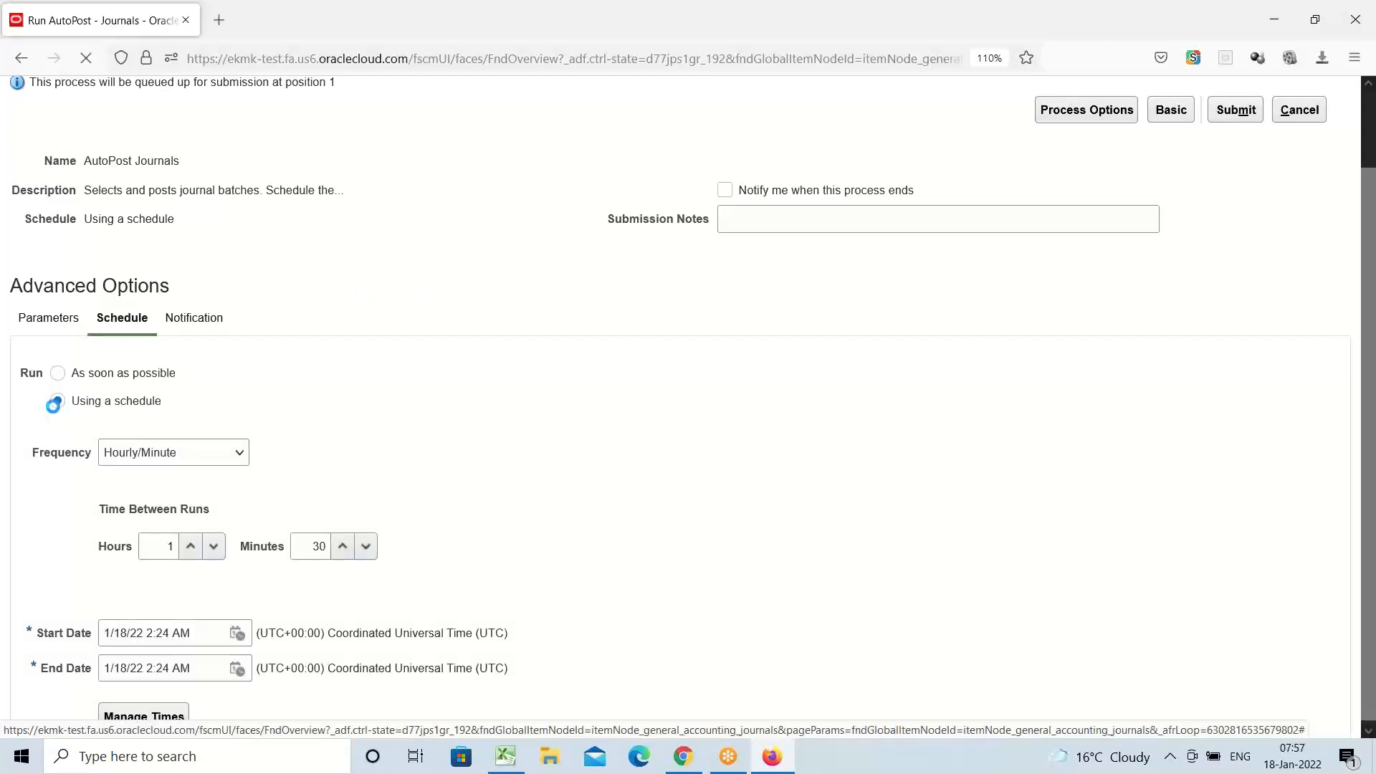
pyautogui.click(57, 376)
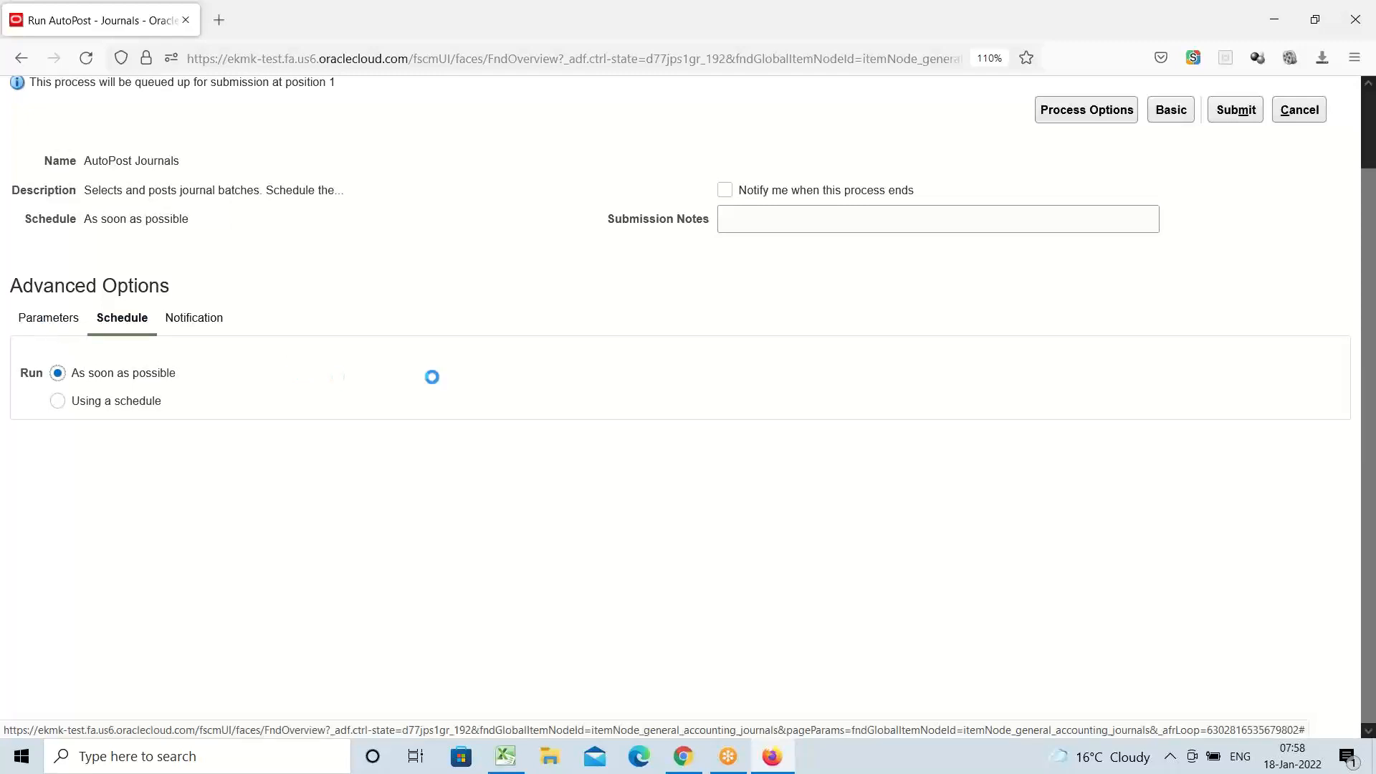
# Submit AutoPost Journals with the AMEX AutoPosting criteria set from the basic options view
pyautogui.click(1172, 112)
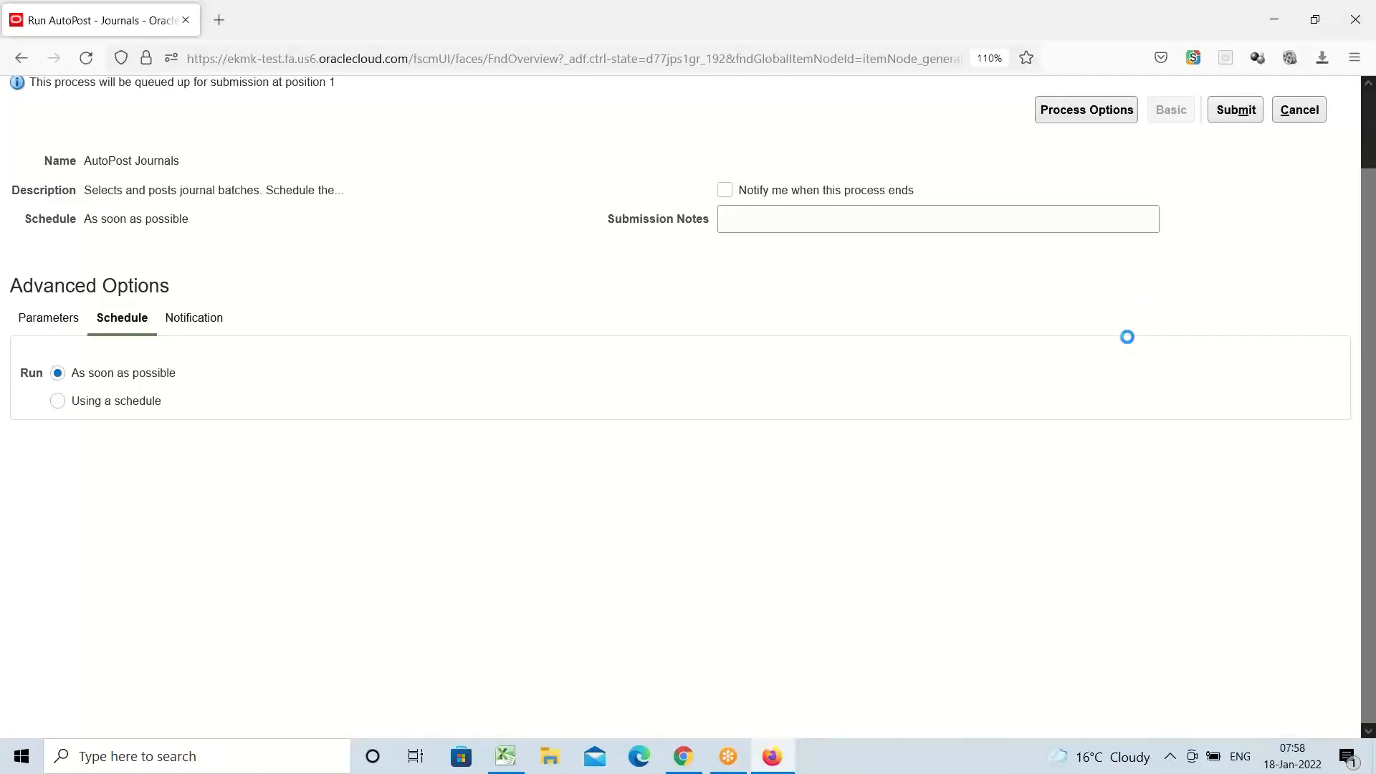
pyautogui.click(1237, 111)
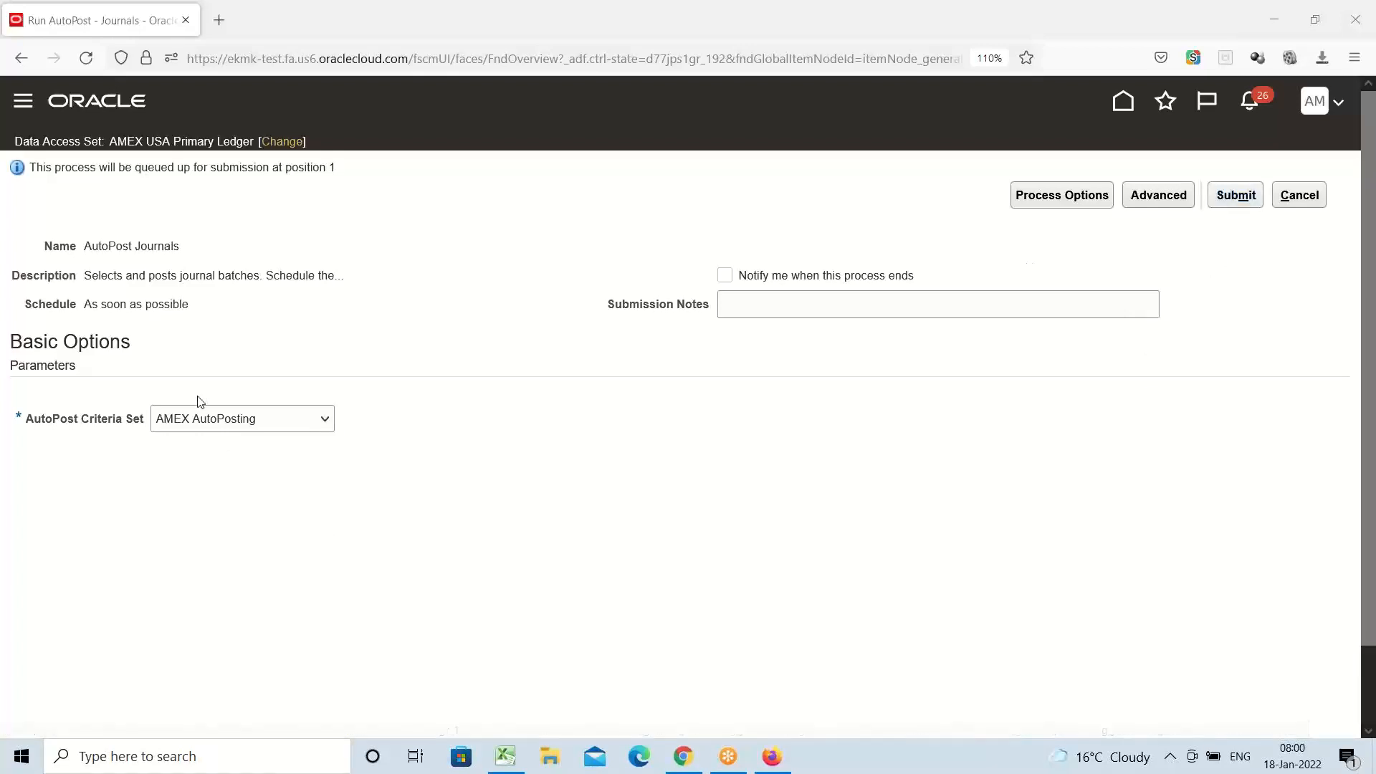
pyautogui.tripleClick(141, 247)
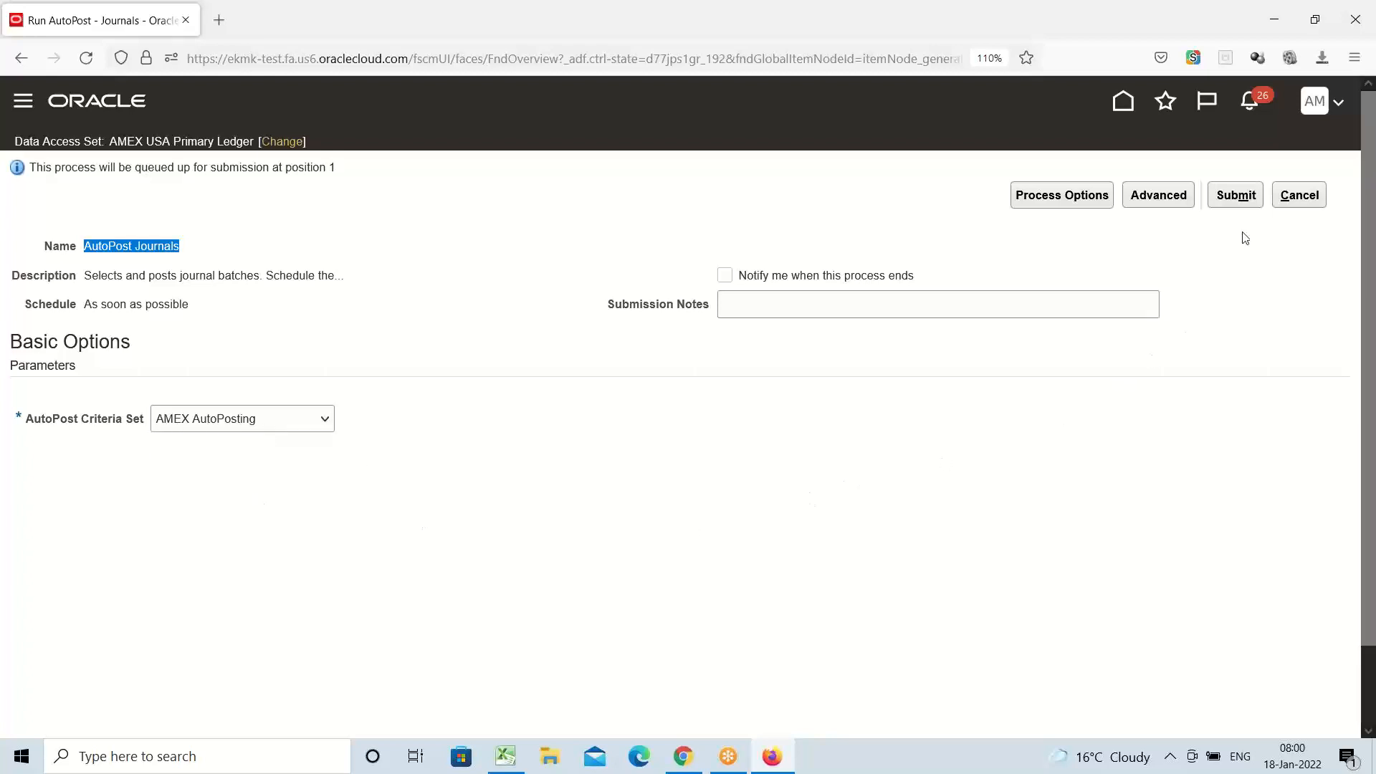
pyautogui.click(1234, 195)
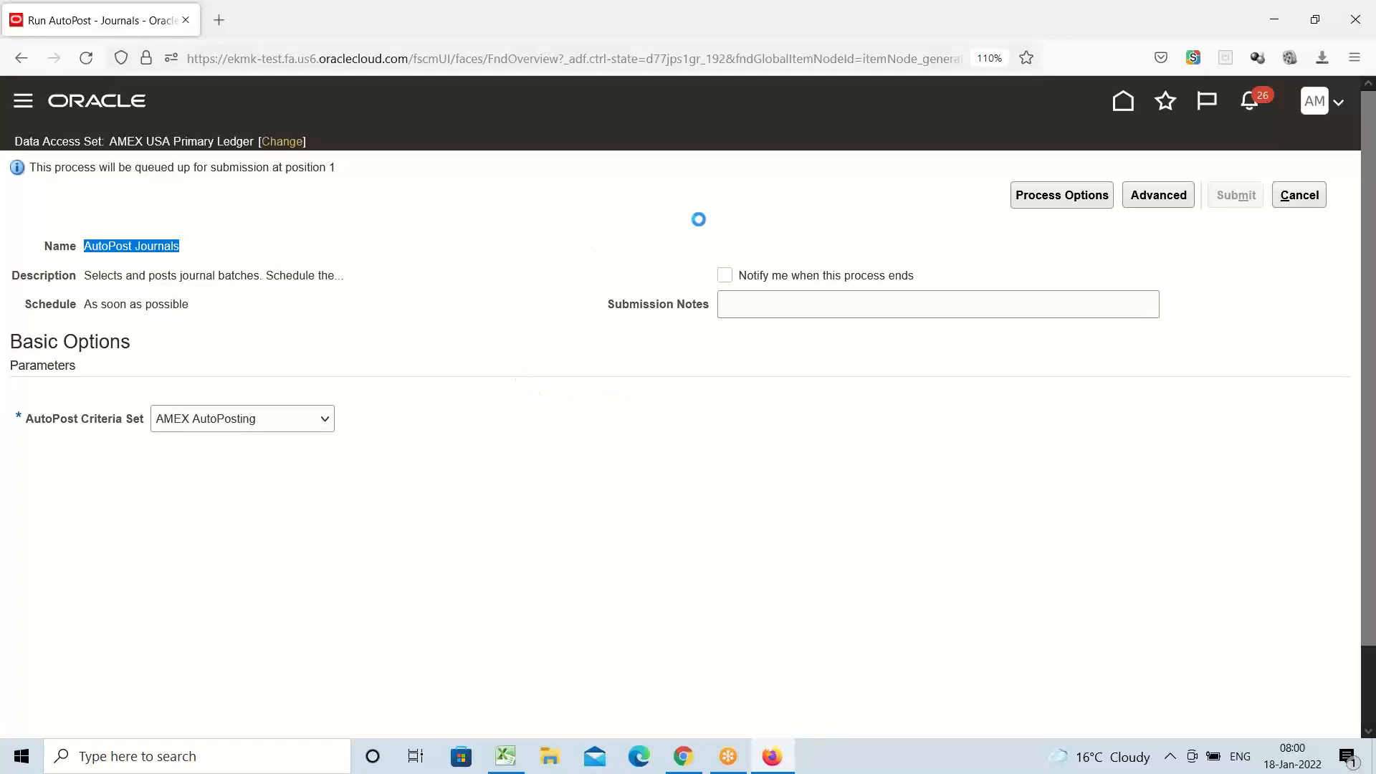
# Dismiss the confirmation that AutoPost process 784432 was submitted
pyautogui.click(1043, 51)
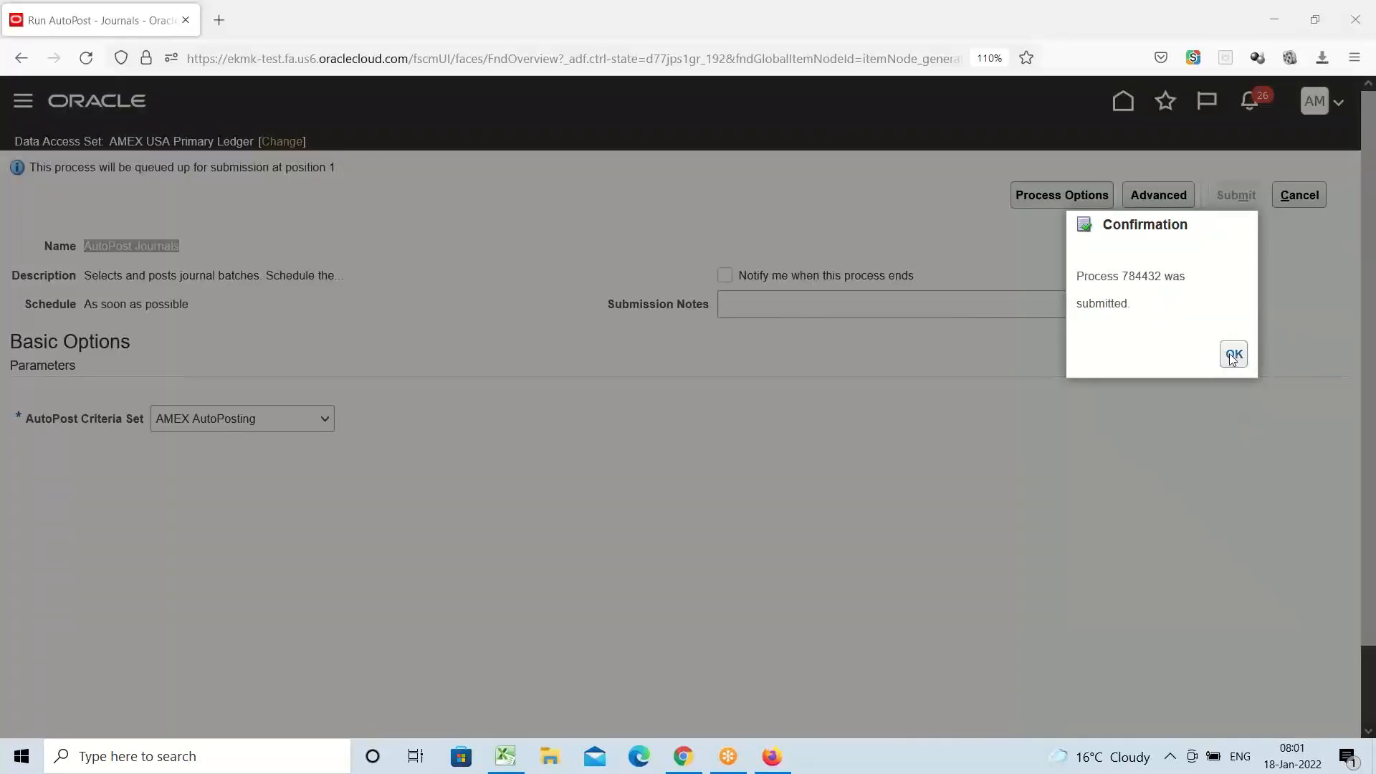
pyautogui.click(1233, 353)
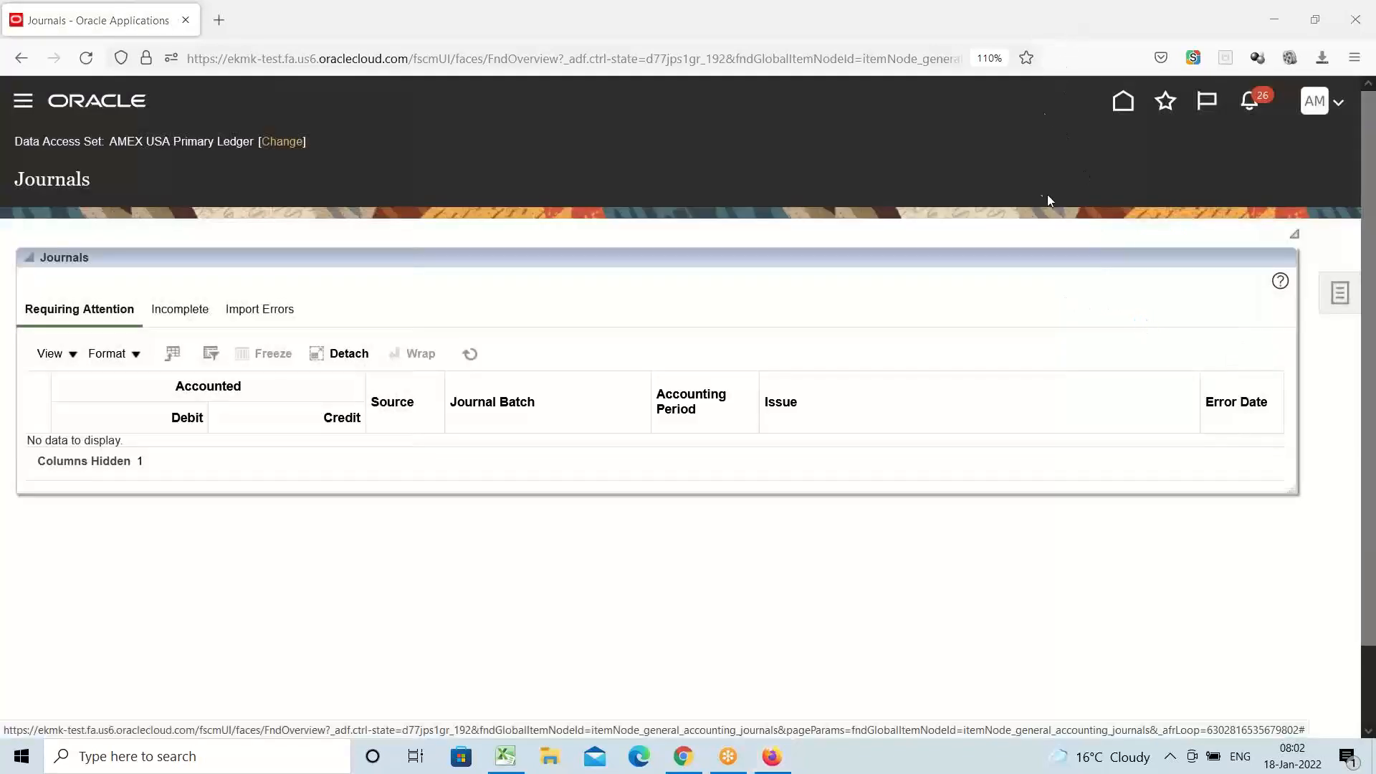
# Go to Scheduled Processes under the Navigator's Tools group
pyautogui.click(23, 101)
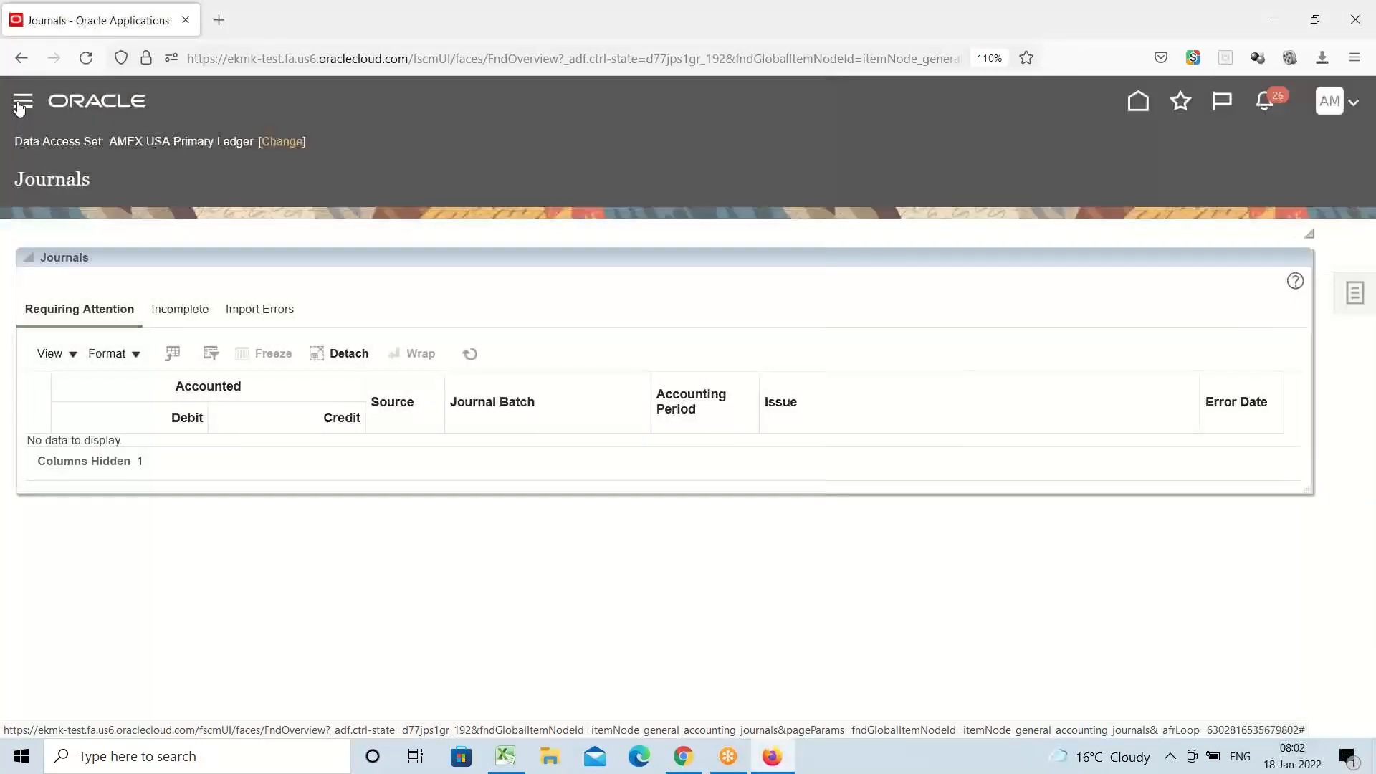
pyautogui.scroll(-5, 399, 375)
pyautogui.scroll(-1, 294, 380)
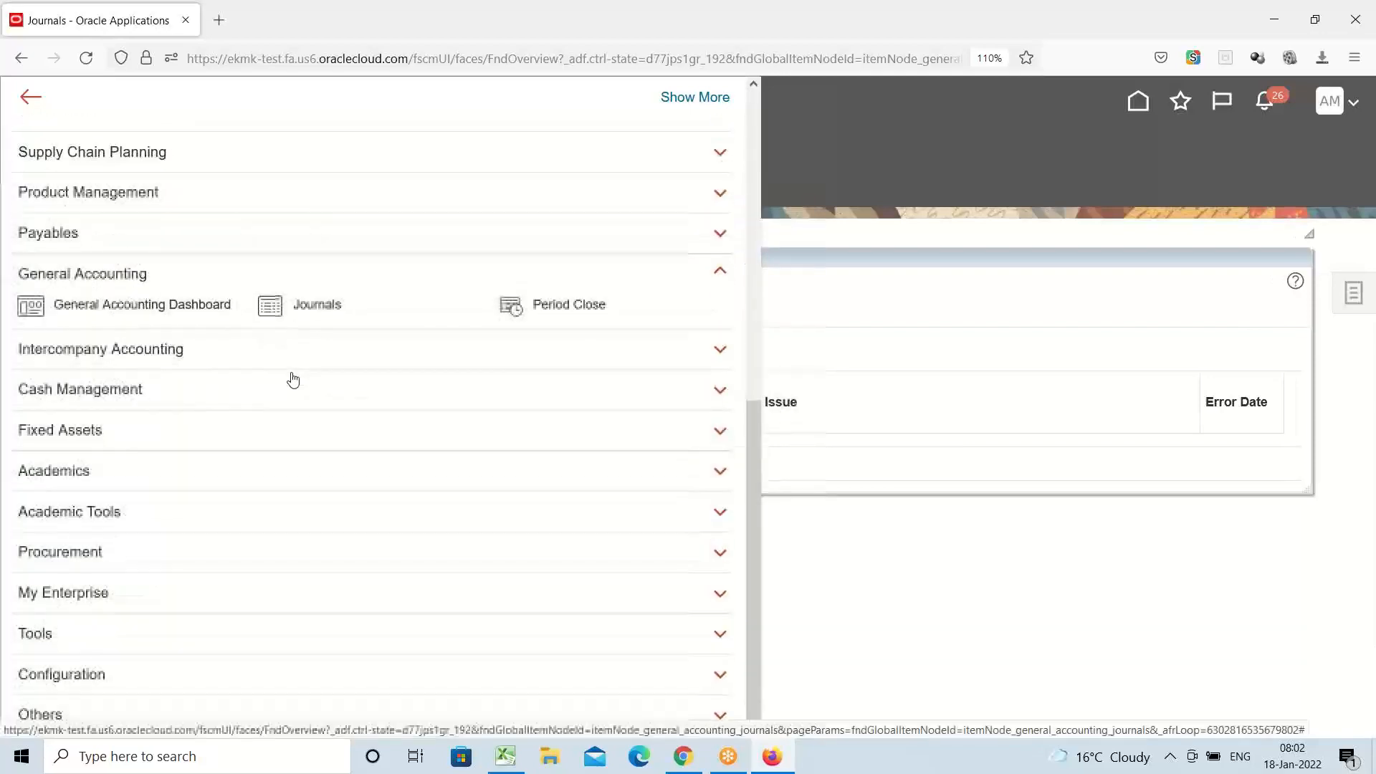
pyautogui.click(36, 634)
pyautogui.scroll(-4, 198, 534)
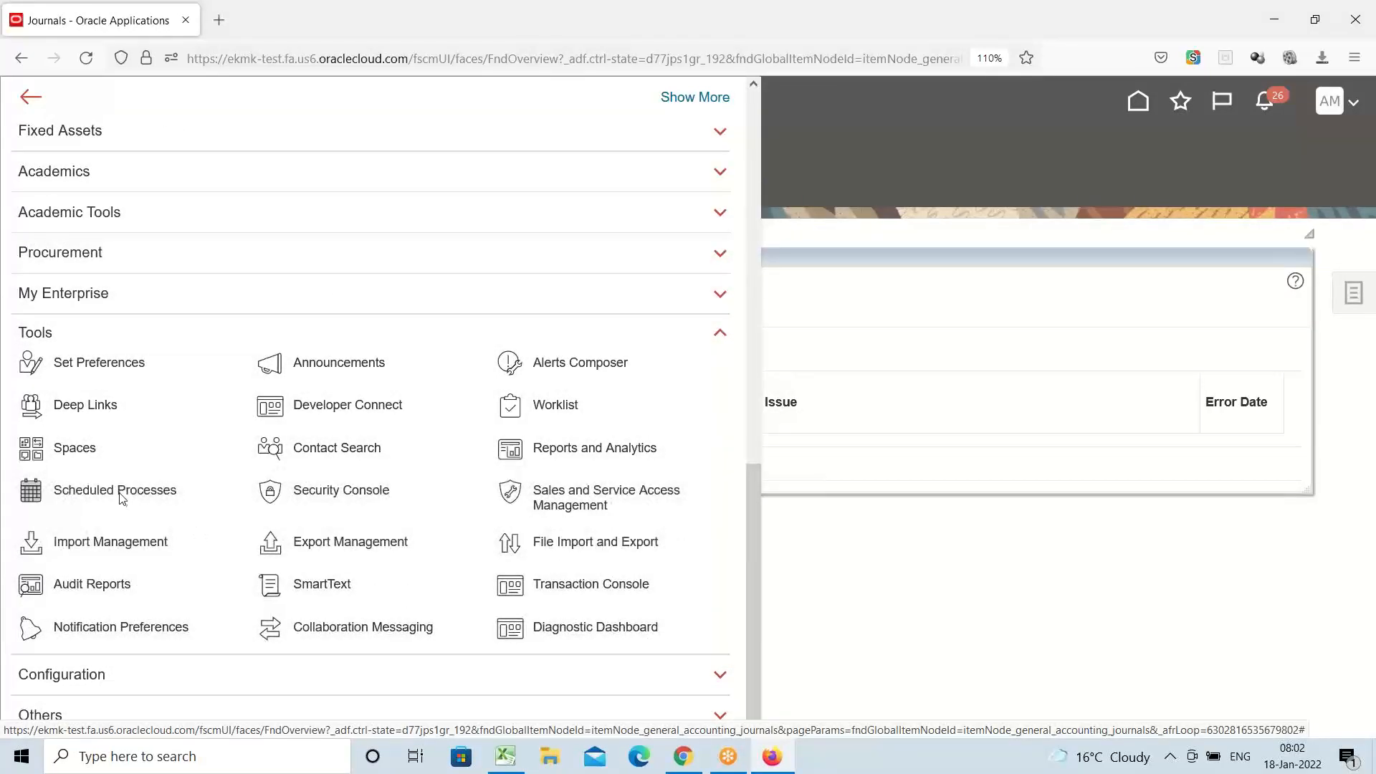
pyautogui.click(162, 490)
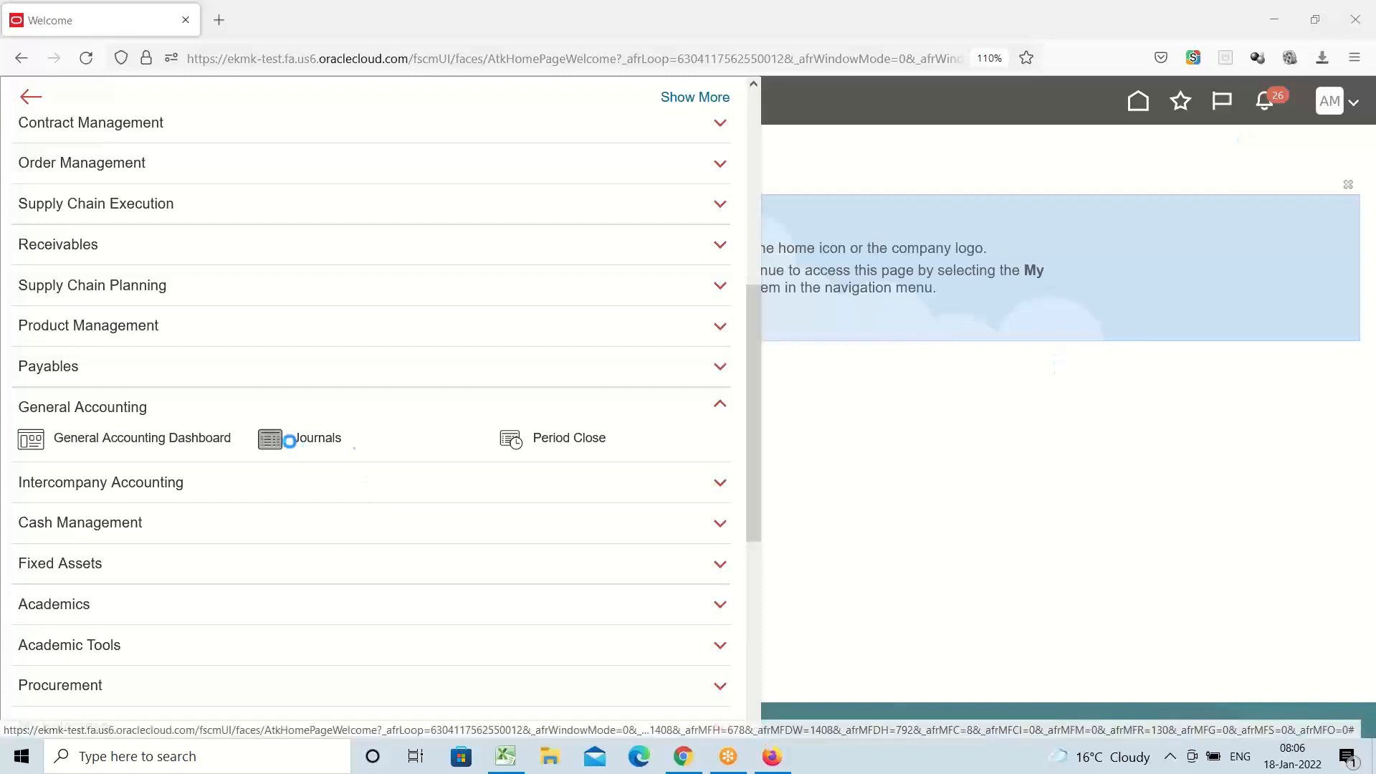
# Go to the General Accounting Journals work area to reach Manage Journals
pyautogui.click(287, 440)
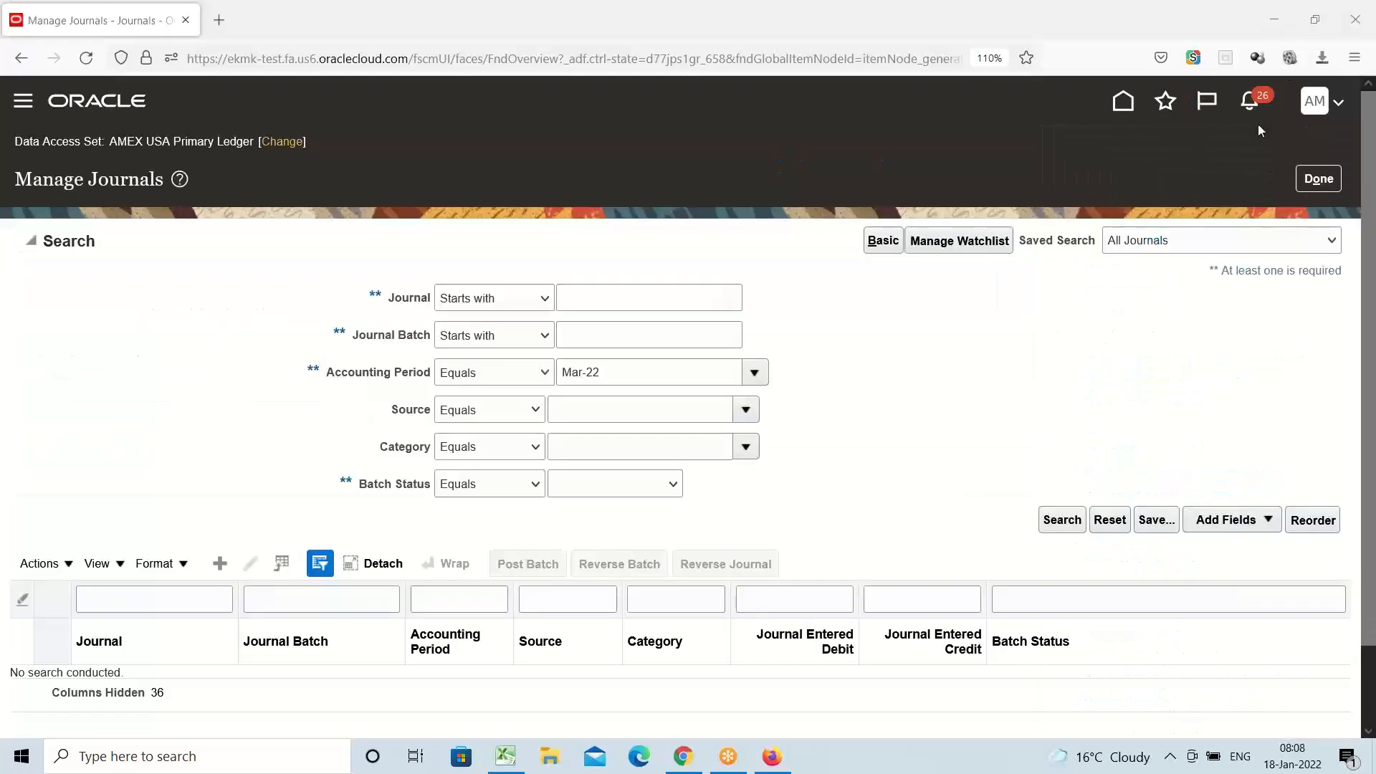
# Set the journal search criteria to accounting period JAN-22 and journal name ONE
pyautogui.click(630, 373)
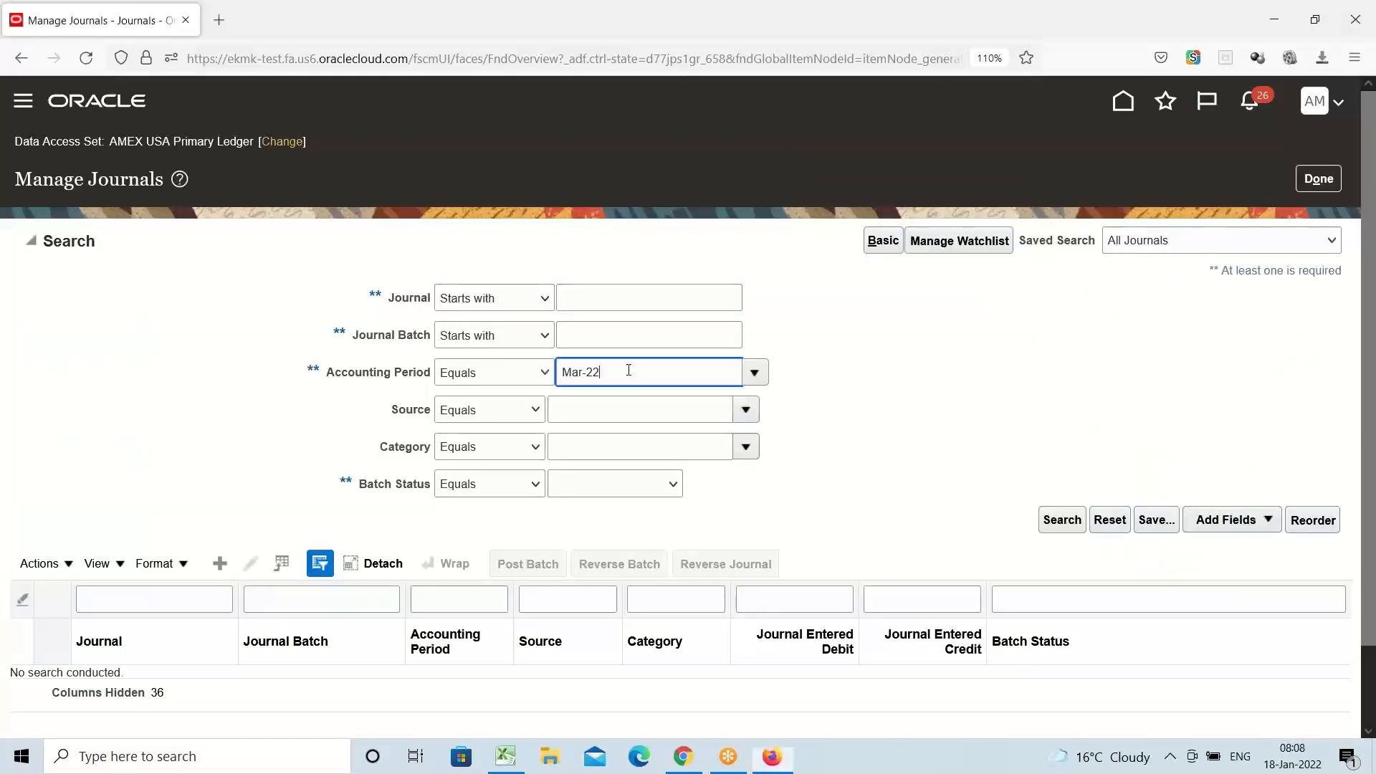
pyautogui.tripleClick(629, 370)
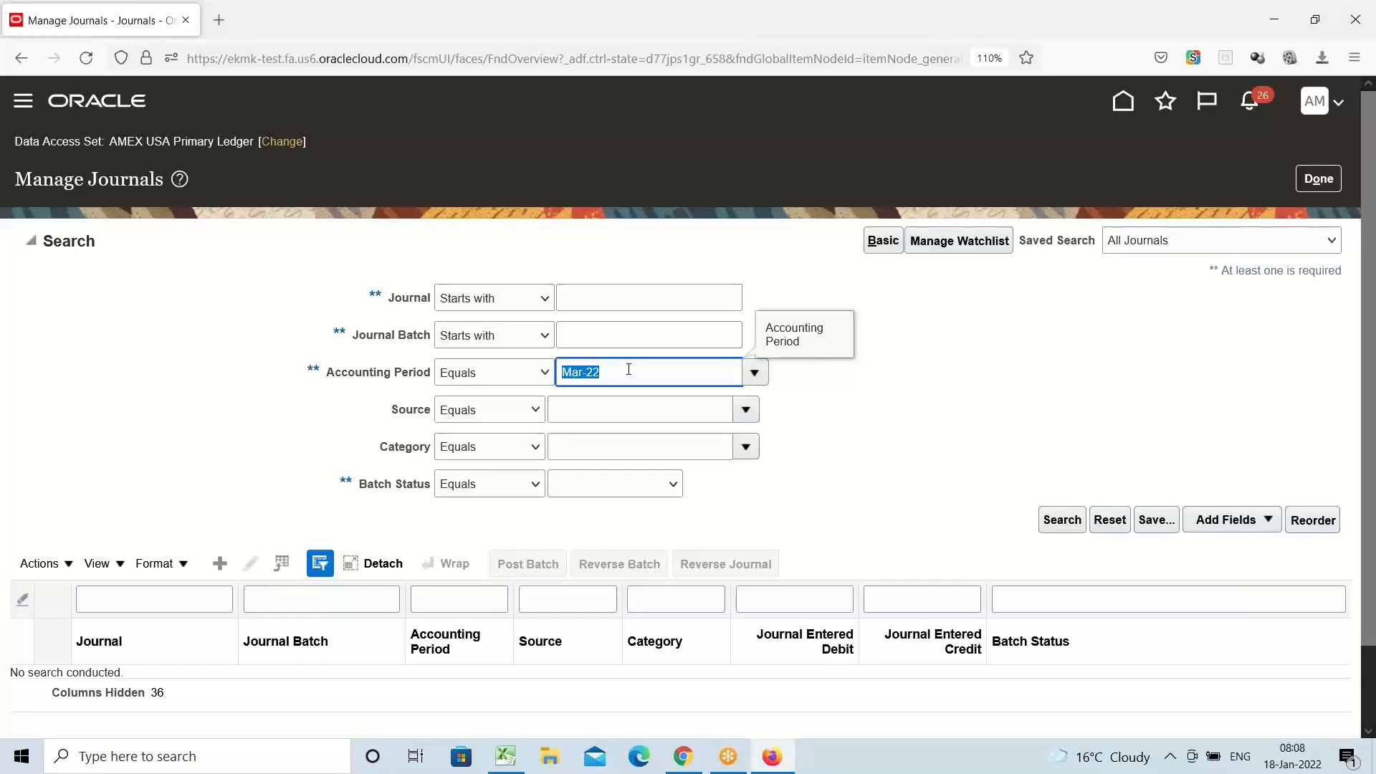
pyautogui.write('JAN')
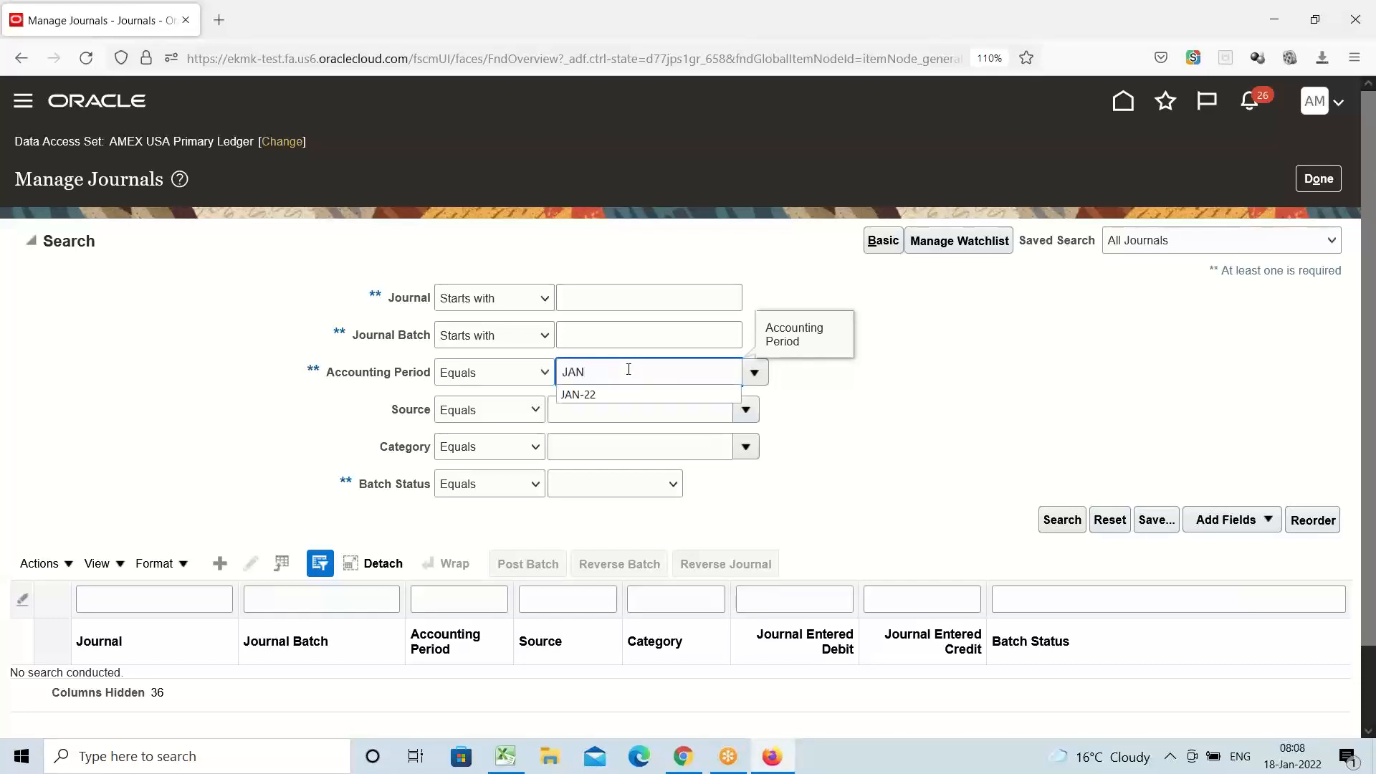
pyautogui.click(628, 395)
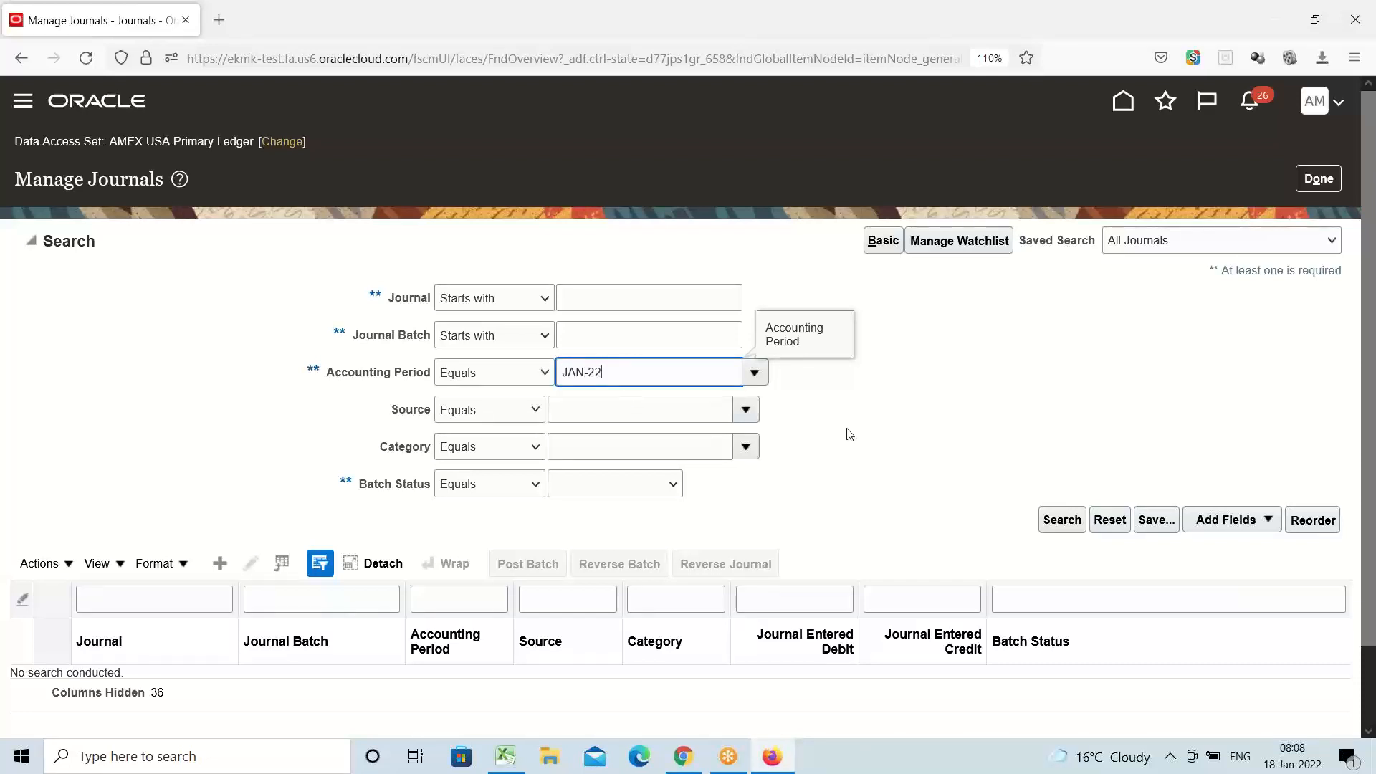
pyautogui.click(621, 297)
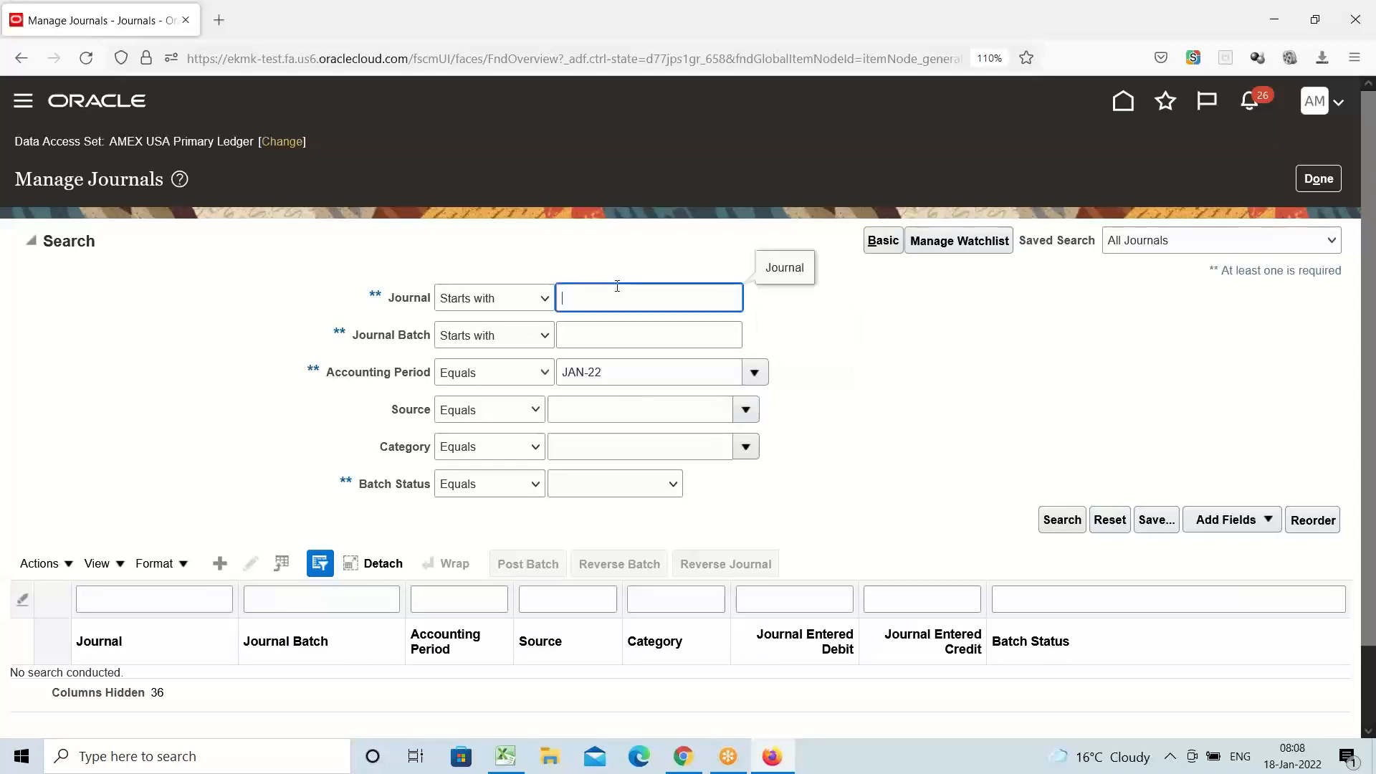
pyautogui.write('ONE')
# Search and confirm journal ONE for Jan-22 shows Posted, then close Manage Journals
pyautogui.click(1062, 523)
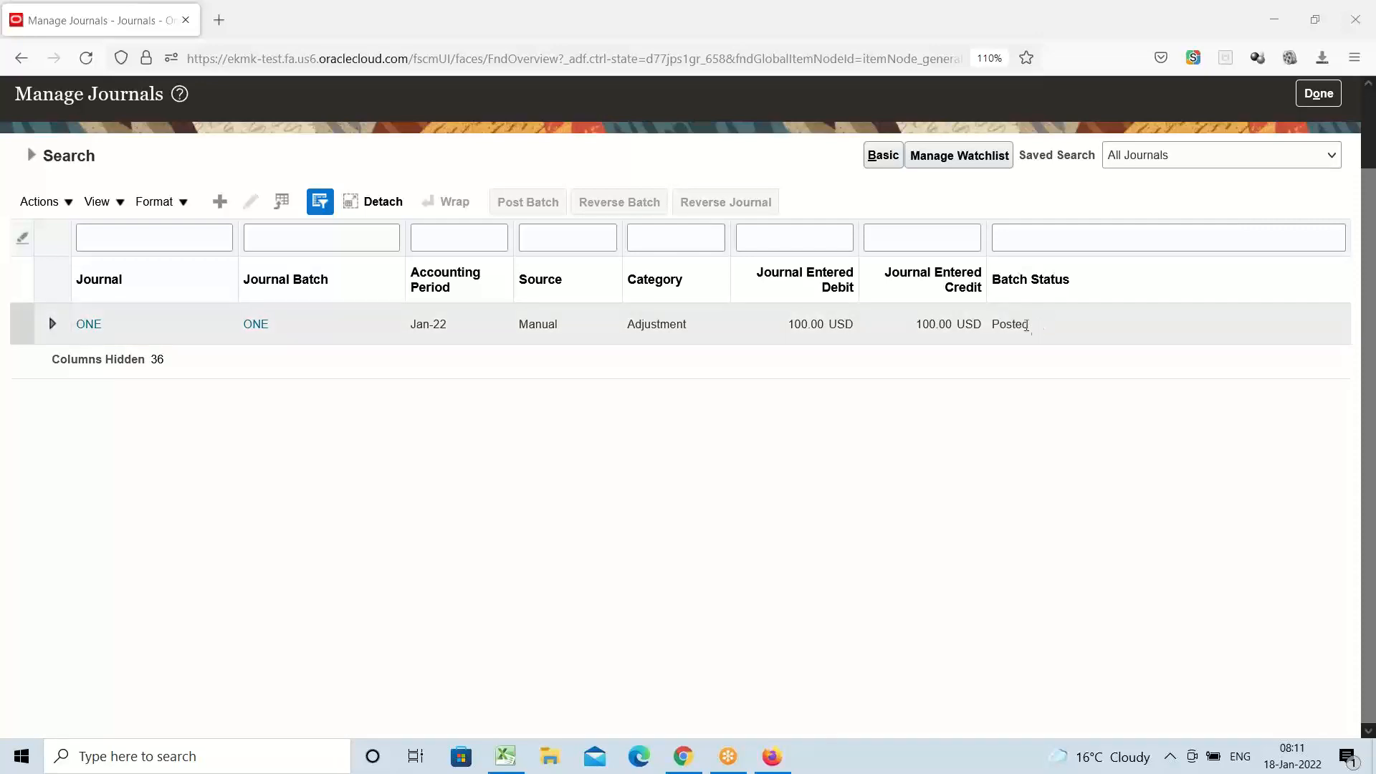
pyautogui.scroll(2, 1347, 377)
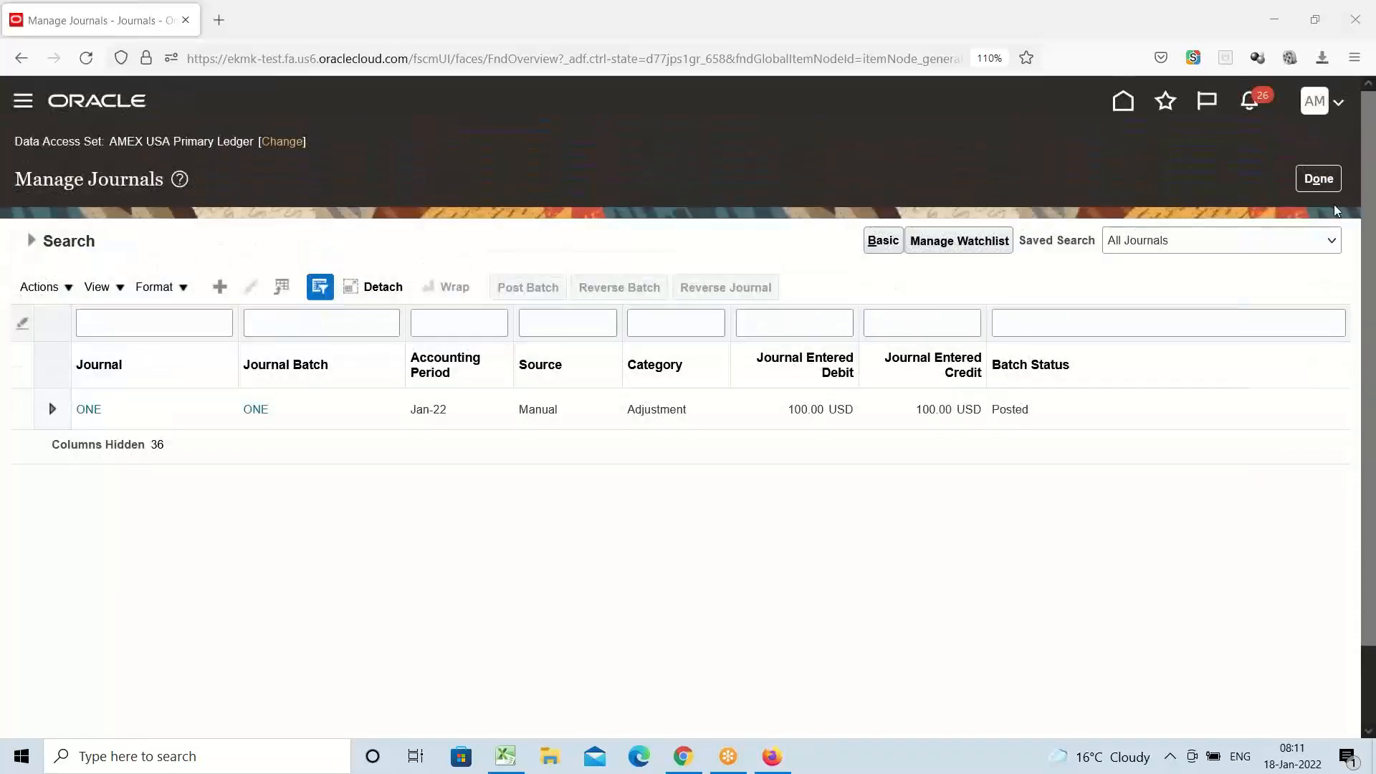
pyautogui.click(1334, 180)
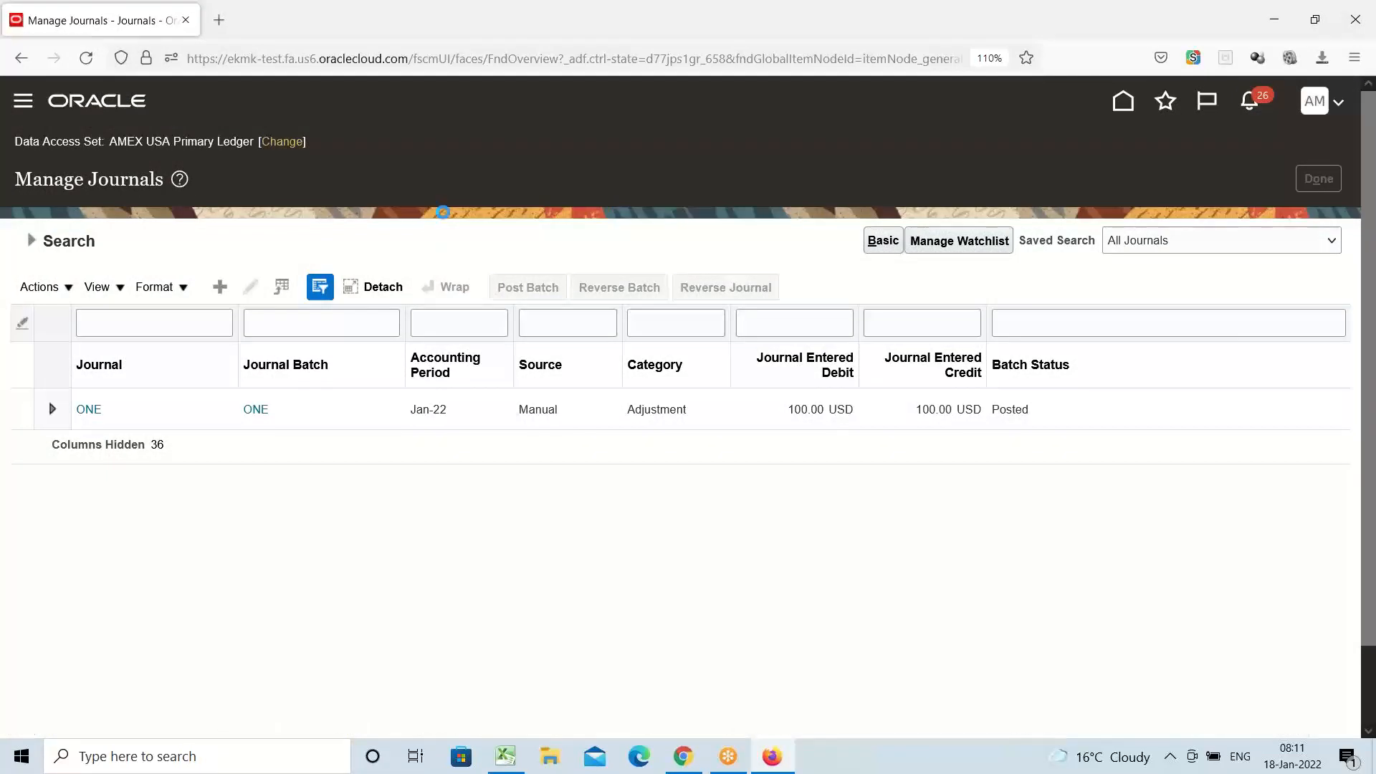